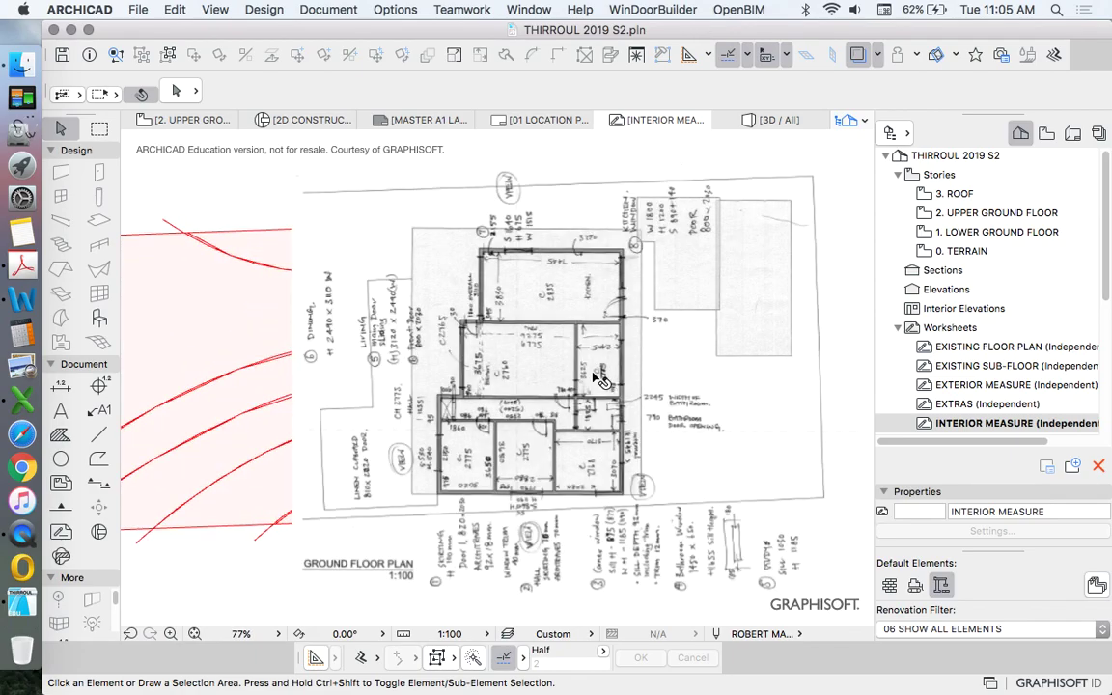
{"action": "scroll", "coordinate": [599, 379], "scroll_direction": "up", "scroll_amount": 2}
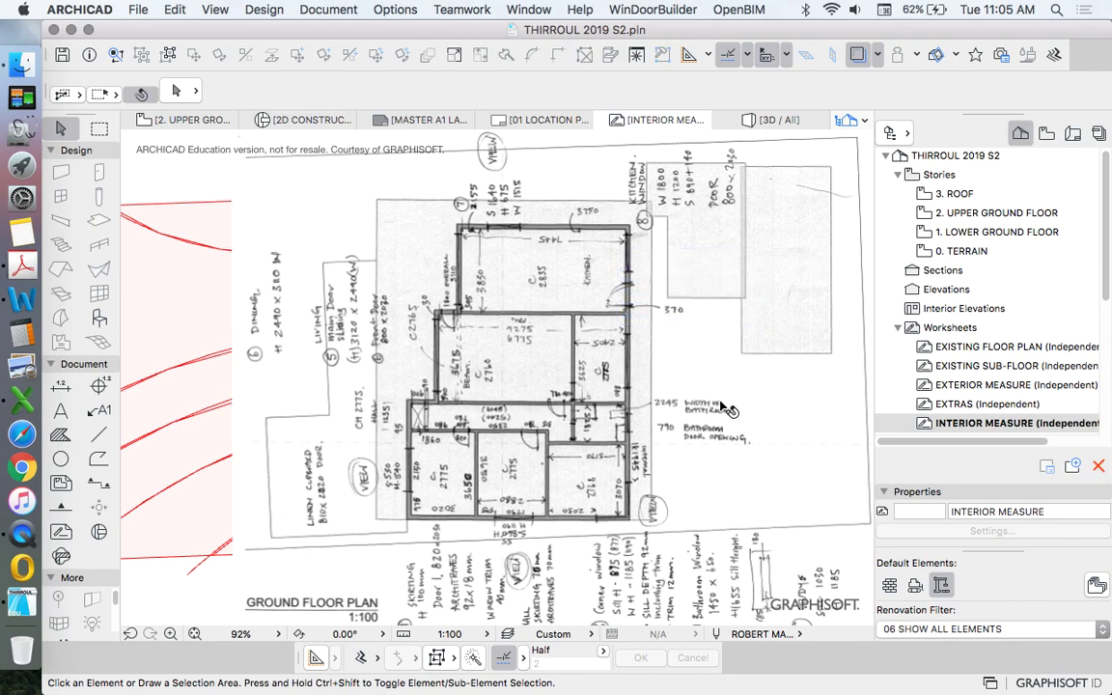
Zoom around the placed floor-plan drawing, briefly selecting and then deselecting it
{"action": "scroll", "coordinate": [664, 409], "scroll_direction": "up", "scroll_amount": 2}
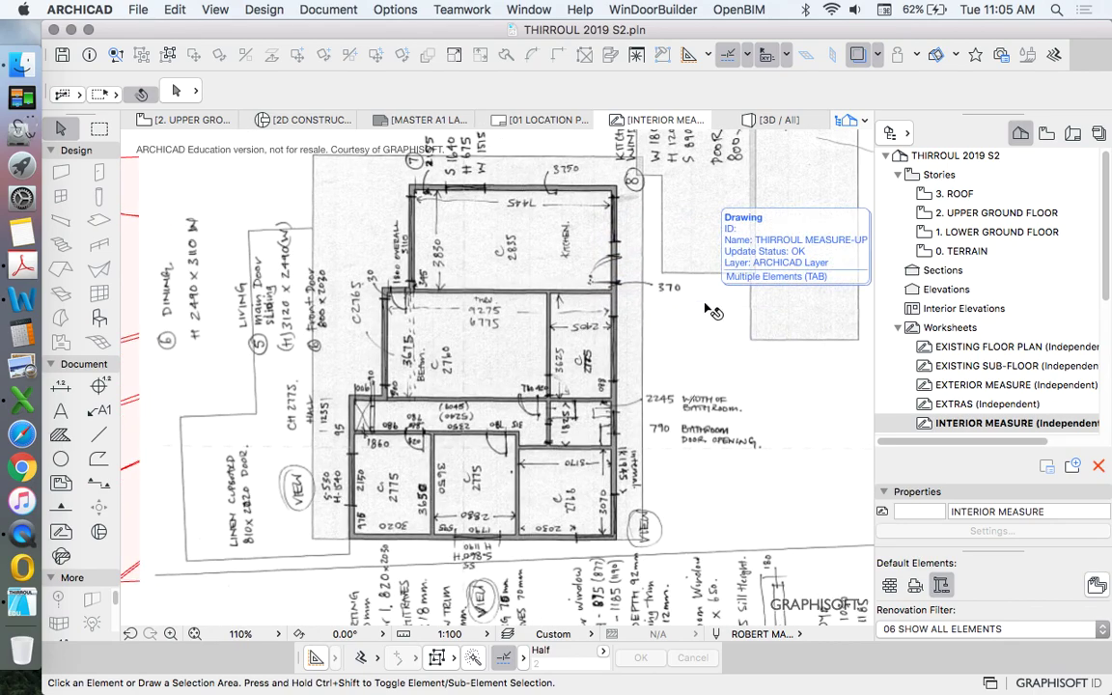
{"action": "scroll", "coordinate": [675, 309], "scroll_direction": "down", "scroll_amount": 3}
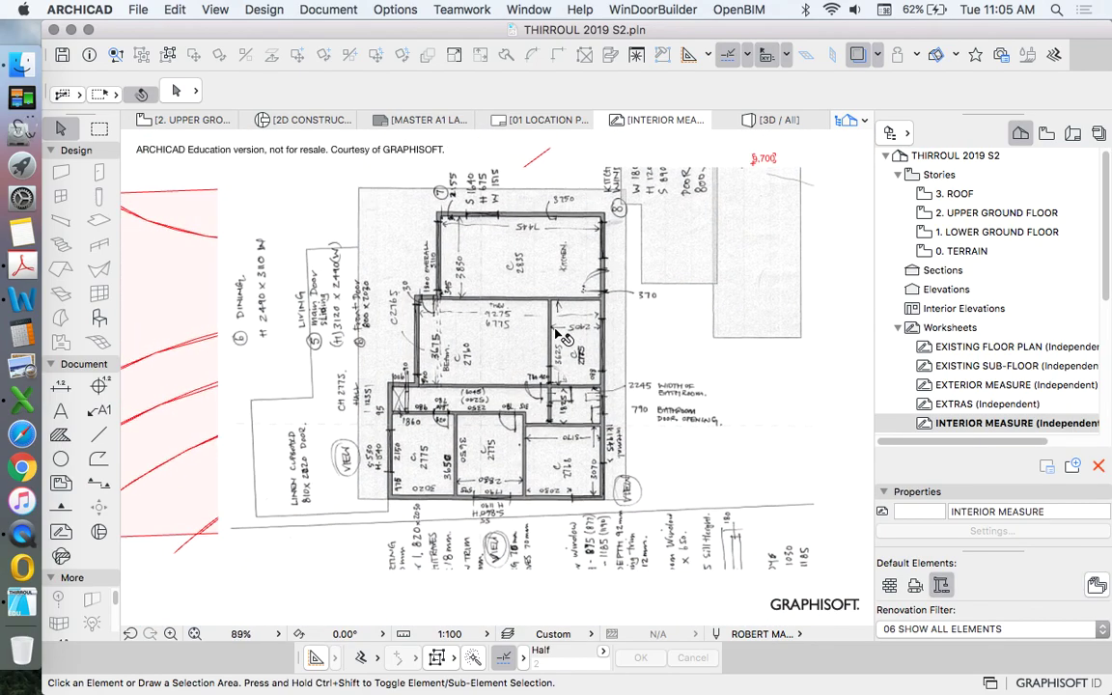
{"action": "scroll", "coordinate": [585, 299], "scroll_direction": "up", "scroll_amount": 2}
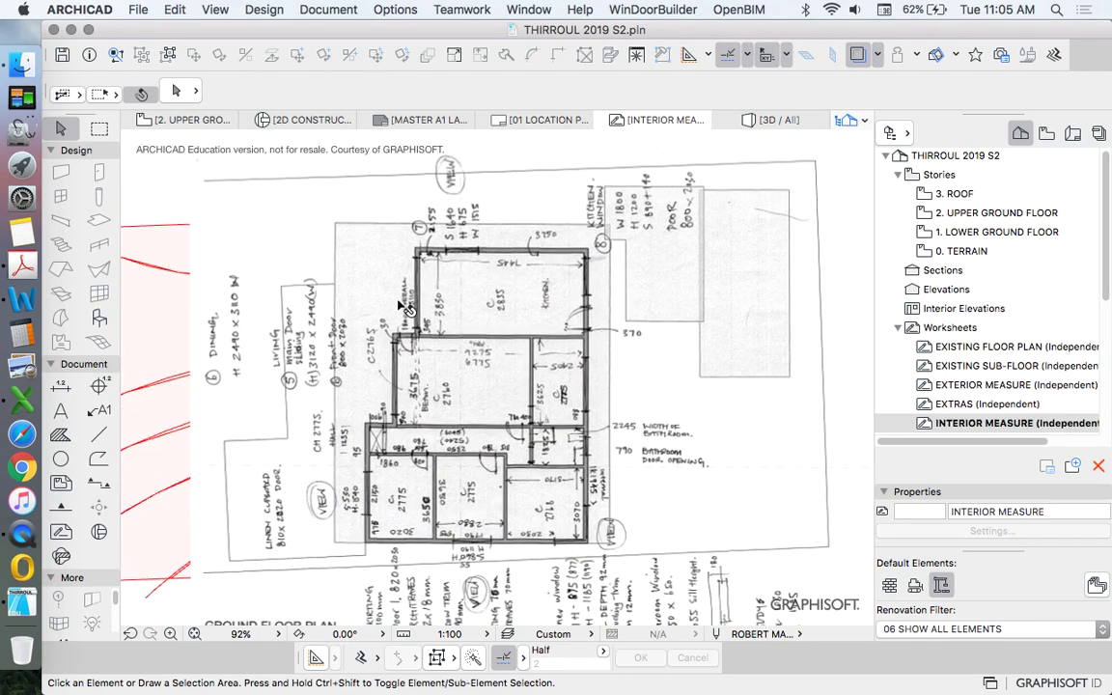
{"action": "scroll", "coordinate": [497, 309], "scroll_direction": "down", "scroll_amount": 3}
{"action": "scroll", "coordinate": [453, 315], "scroll_direction": "up", "scroll_amount": 5}
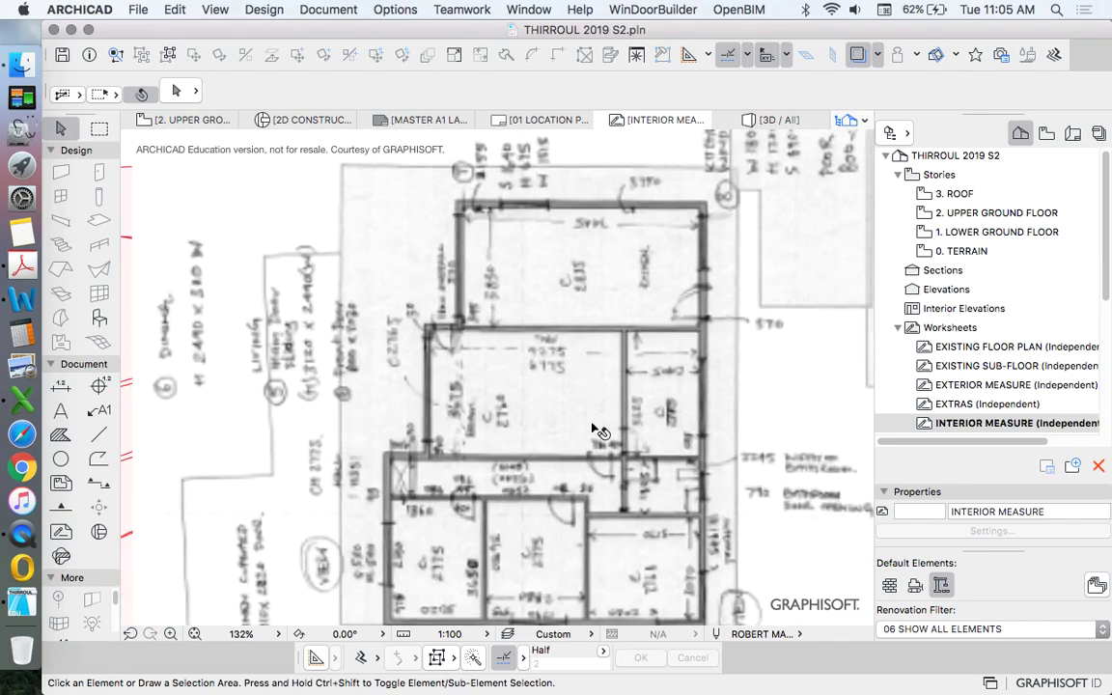
{"action": "scroll", "coordinate": [474, 398], "scroll_direction": "down", "scroll_amount": 4}
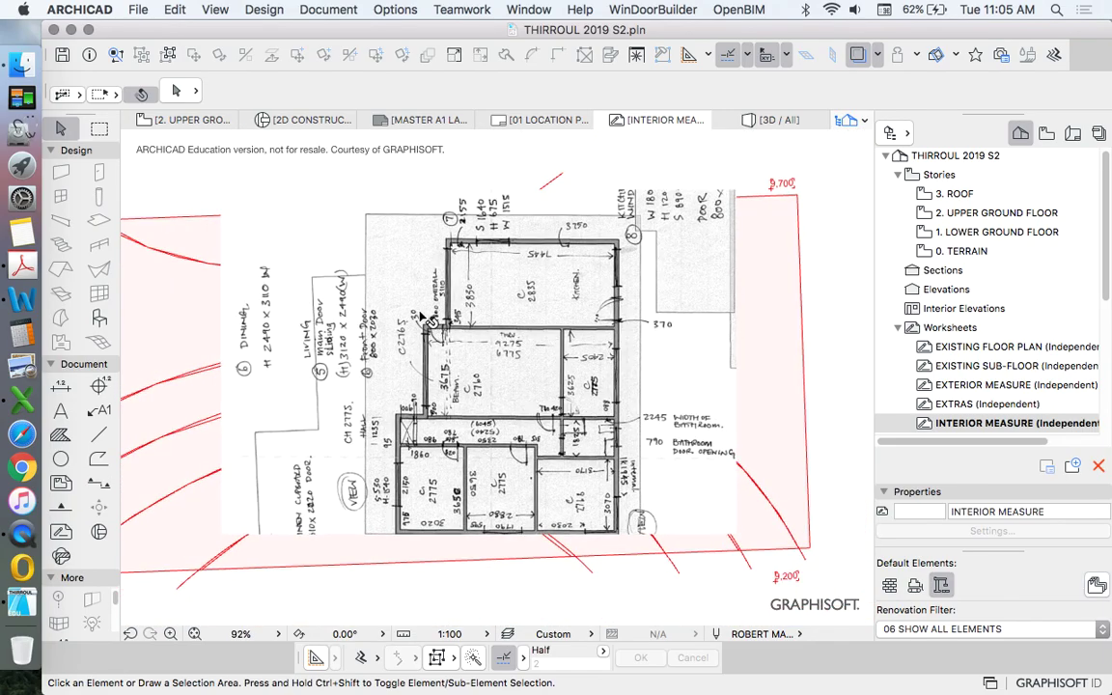
{"action": "scroll", "coordinate": [436, 316], "scroll_direction": "down", "scroll_amount": 2}
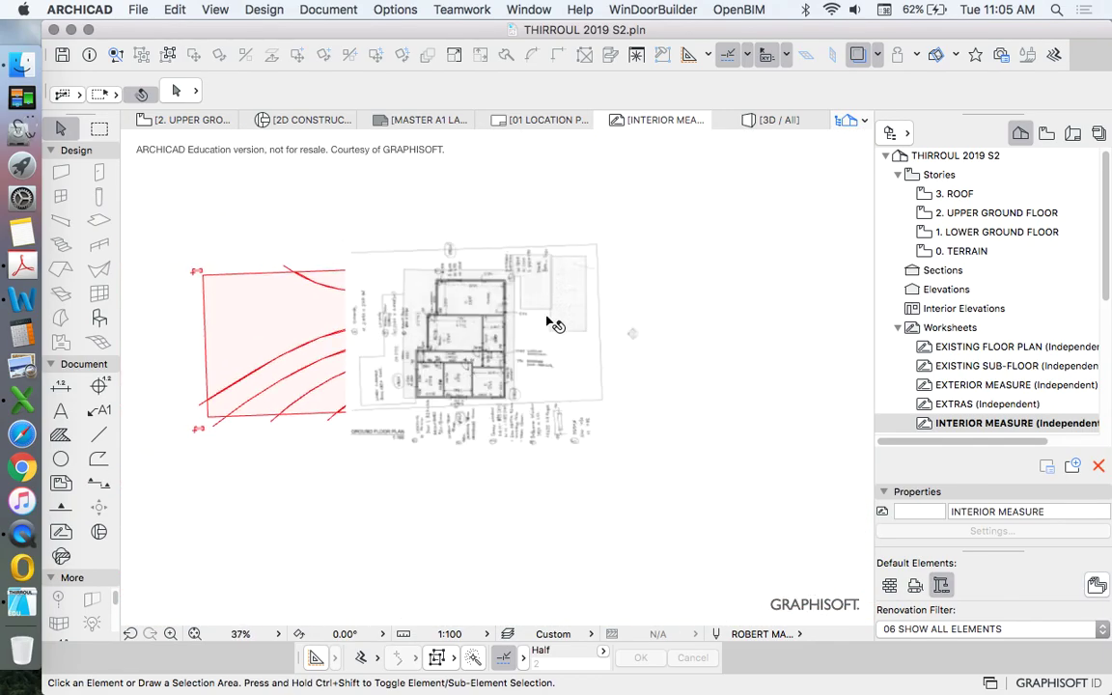
{"action": "left_click", "coordinate": [636, 269]}
{"action": "left_click", "coordinate": [487, 191]}
{"action": "scroll", "coordinate": [455, 240], "scroll_direction": "down", "scroll_amount": 3}
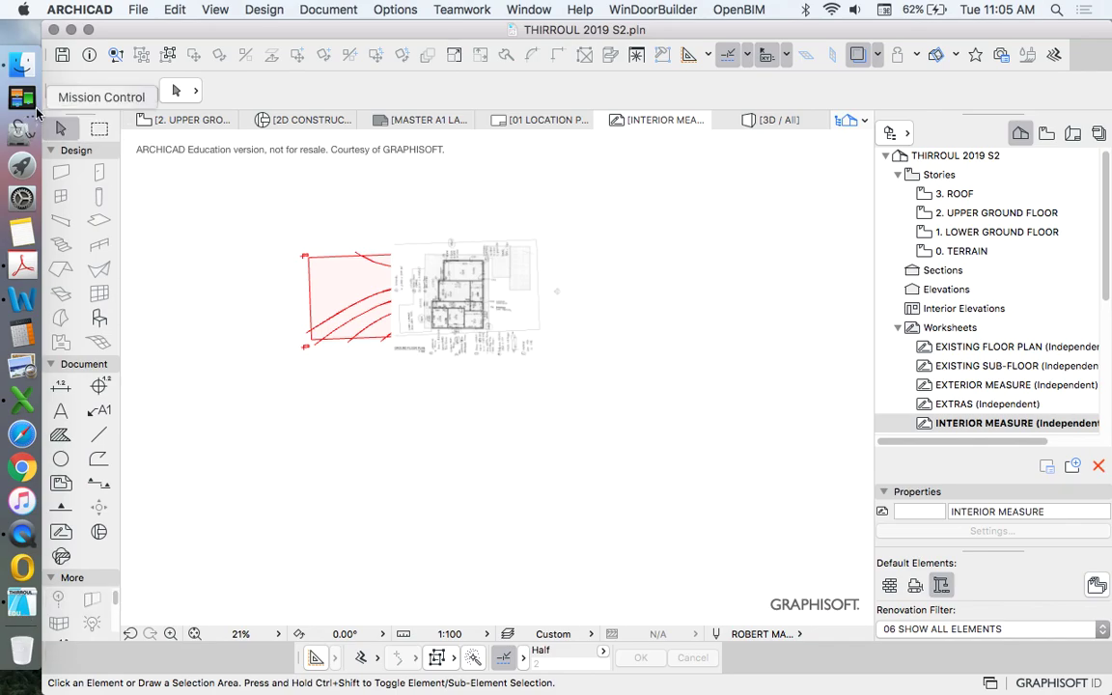
Open THIRROUL MEASURE-UP.pdf from the DRAW-UP FROM MEASURE-UP folder, check page 2, then close Preview
{"action": "left_click", "coordinate": [22, 64]}
{"action": "left_click_drag", "start_coordinate": [503, 127], "coordinate": [693, 137]}
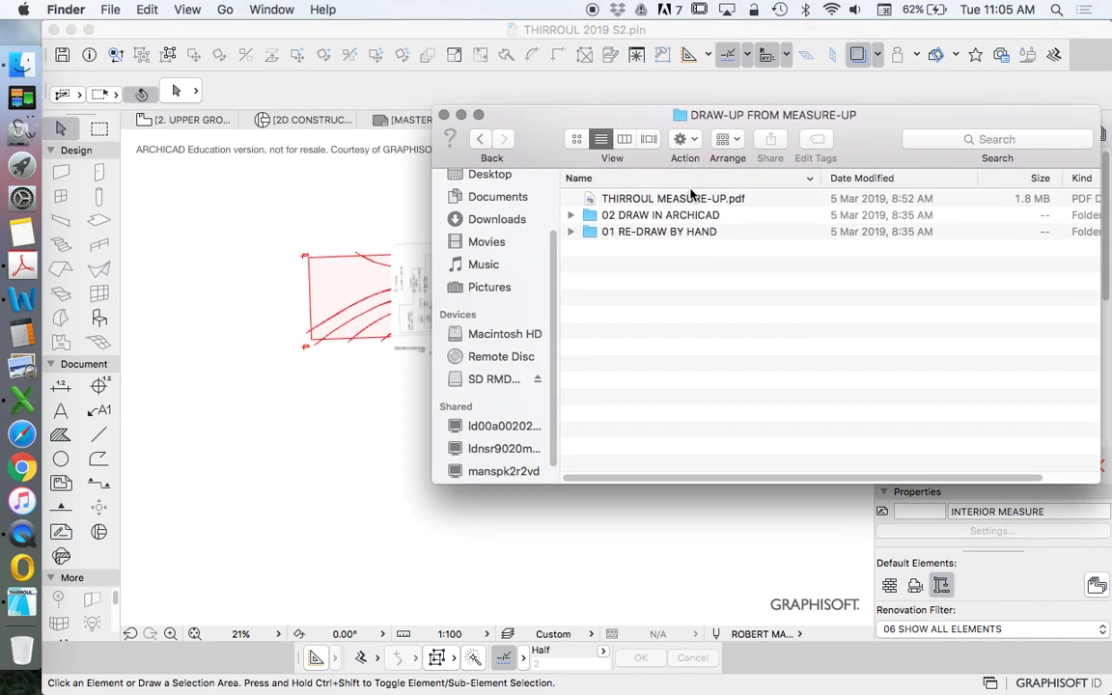
{"action": "double_click", "coordinate": [688, 199]}
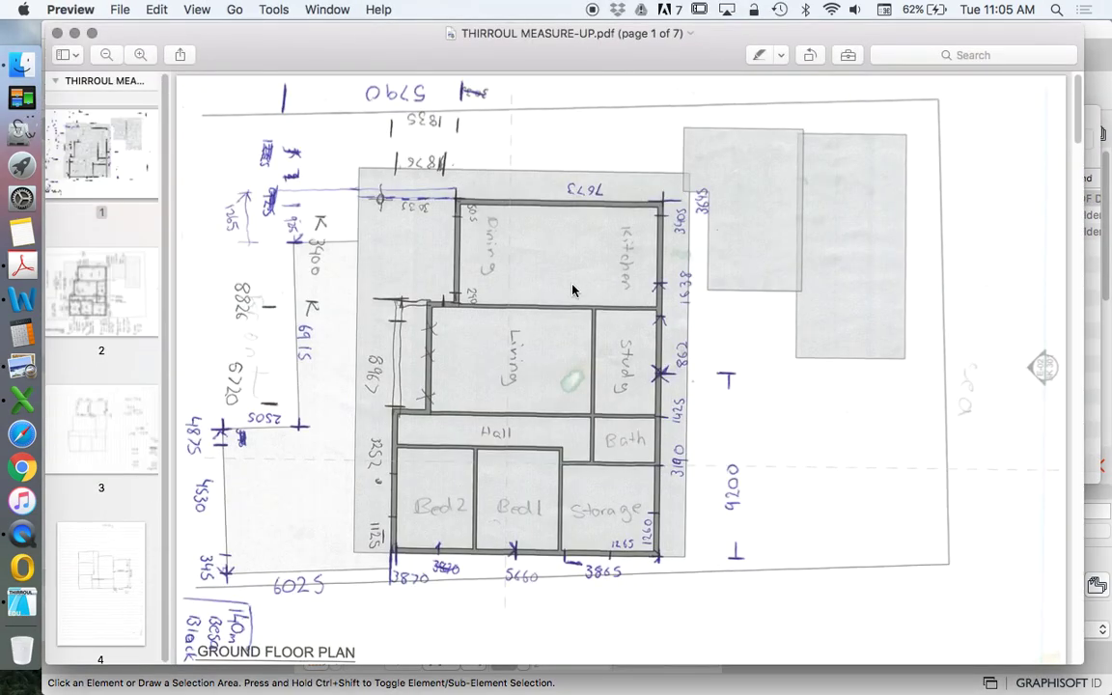
{"action": "left_click", "coordinate": [109, 285]}
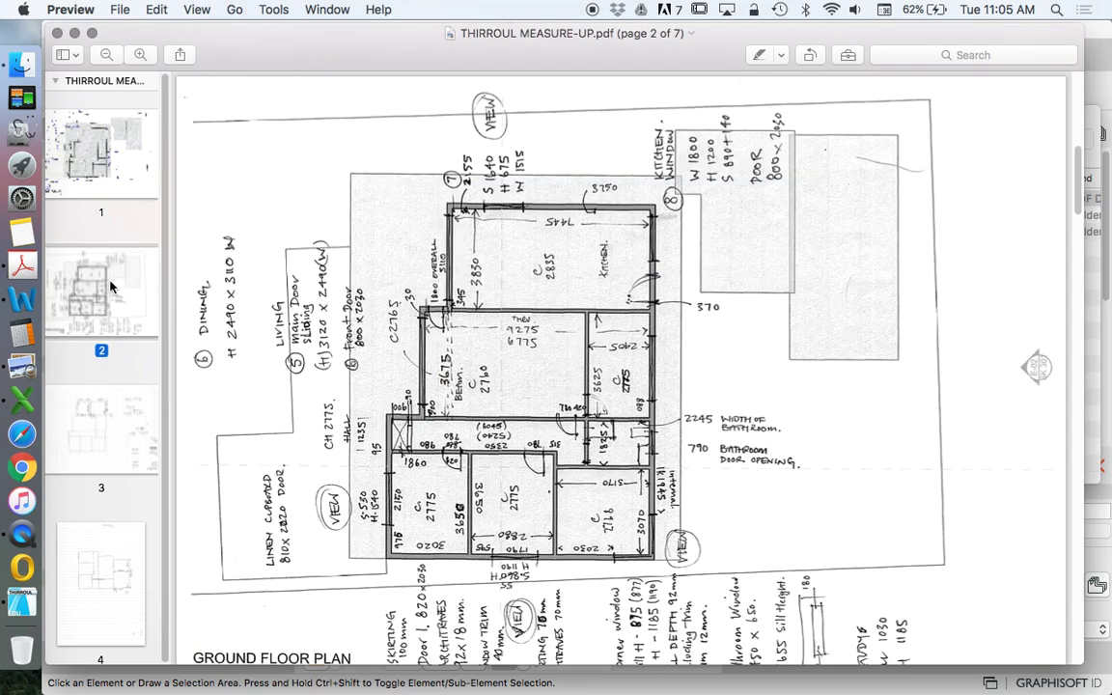
{"action": "left_click", "coordinate": [57, 34]}
{"action": "left_click_drag", "start_coordinate": [534, 128], "coordinate": [736, 174]}
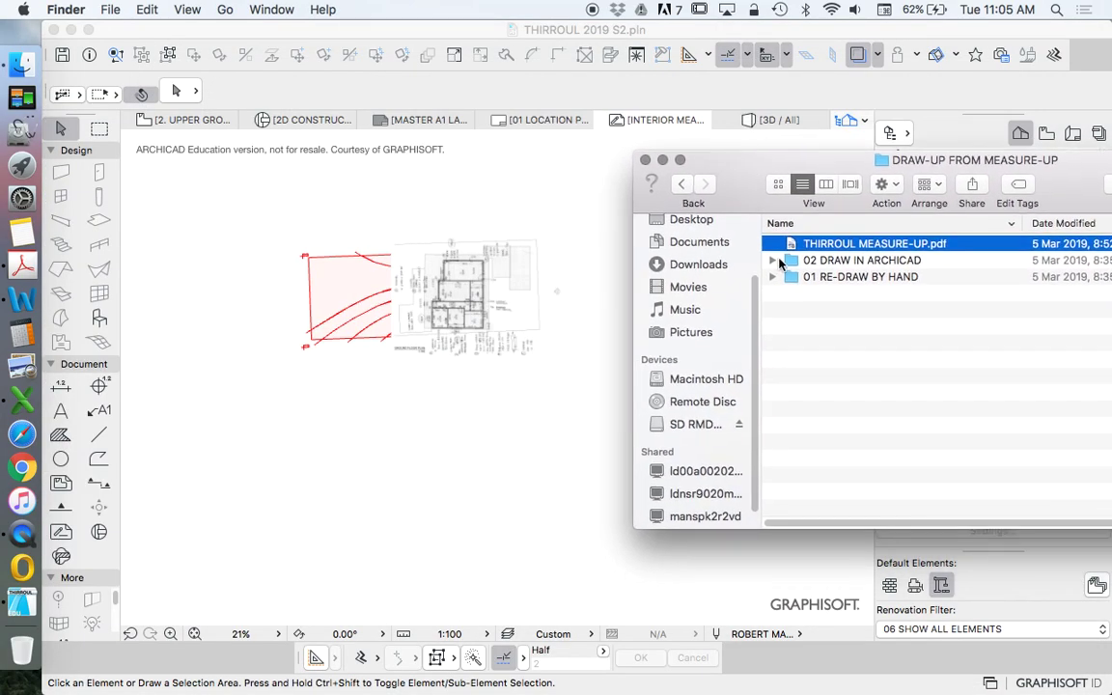
Drag THIRROUL MEASURE-UP.pdf into ARCHICAD and place its page 2 below the existing trace
{"action": "left_click_drag", "start_coordinate": [830, 249], "coordinate": [430, 439]}
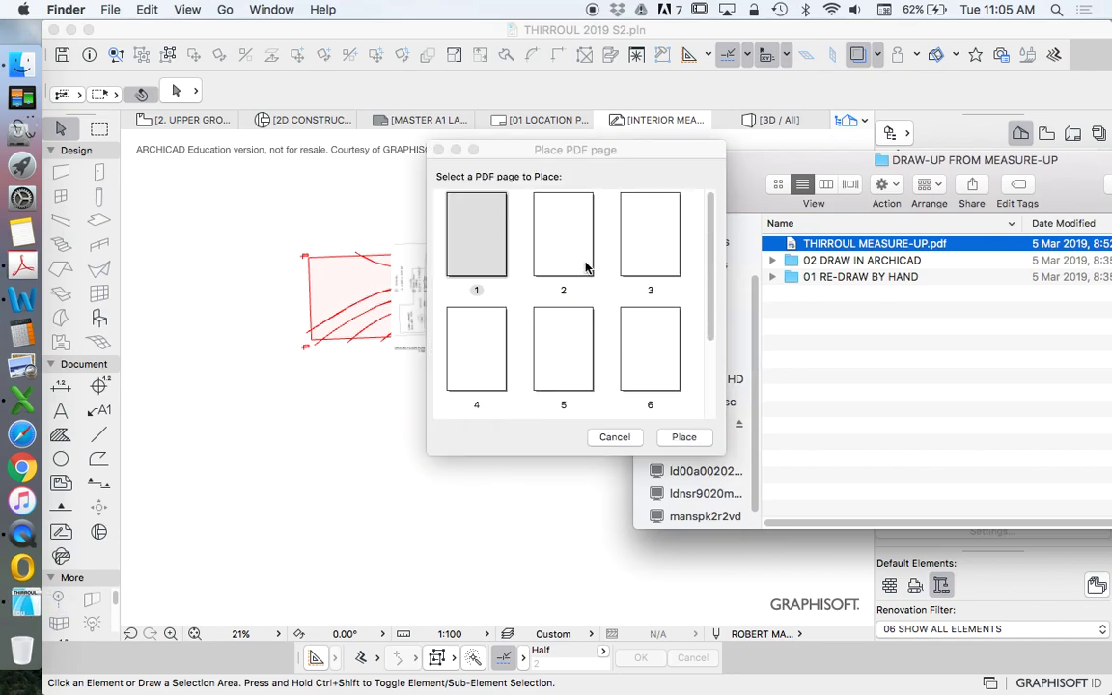
{"action": "left_click", "coordinate": [556, 235]}
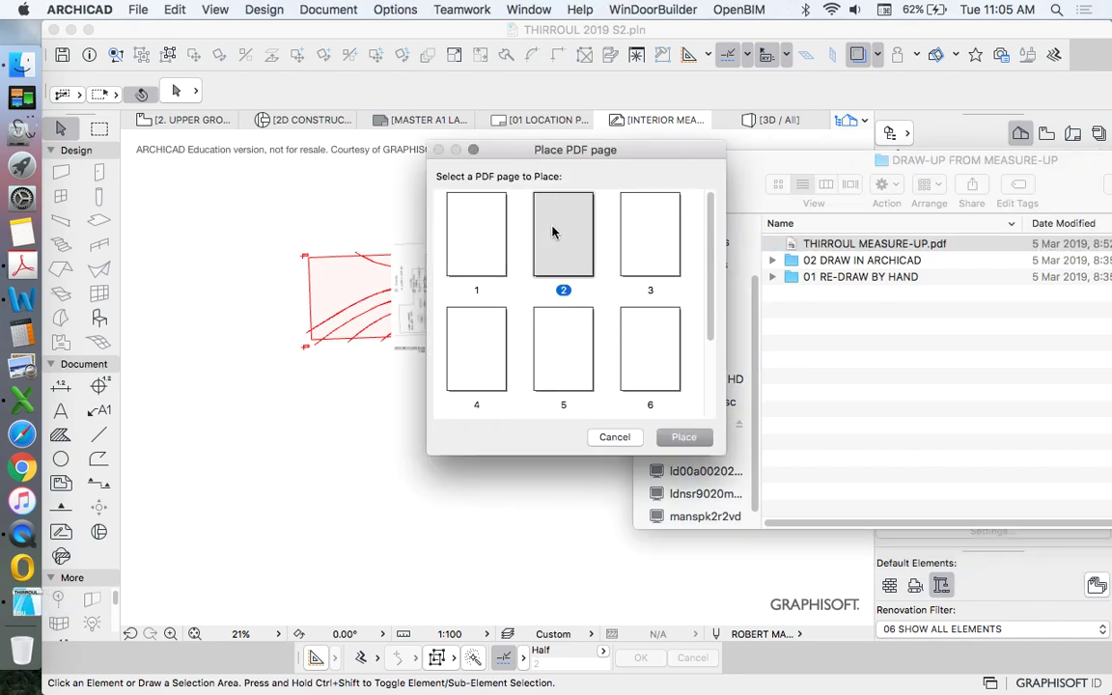
{"action": "left_click", "coordinate": [683, 436]}
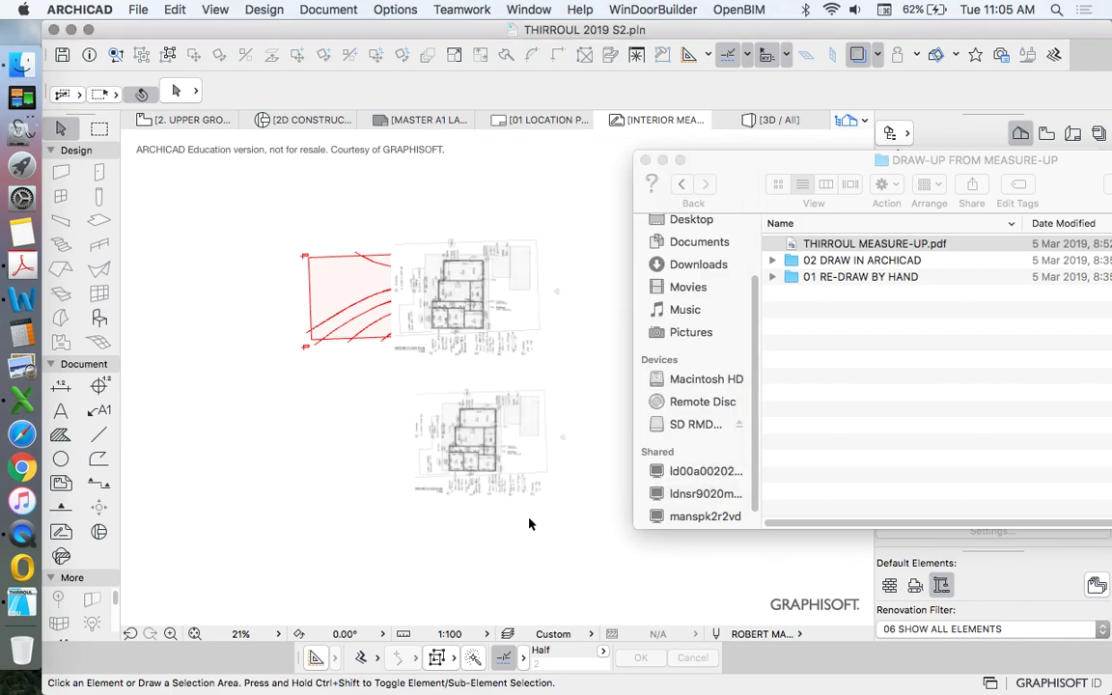
{"action": "left_click", "coordinate": [552, 514]}
Select the newly placed PDF drawing, then zoom around the hand-sketched ground floor plan
{"action": "left_click", "coordinate": [483, 396]}
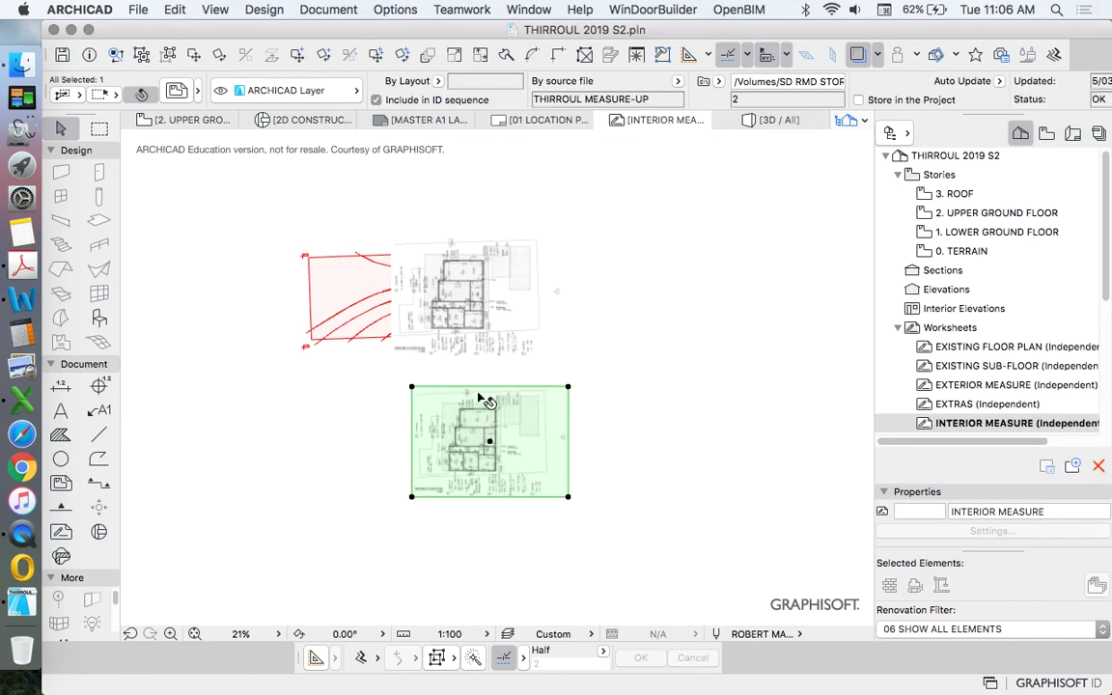
{"action": "scroll", "coordinate": [484, 400], "scroll_direction": "up", "scroll_amount": 3}
{"action": "scroll", "coordinate": [492, 367], "scroll_direction": "down", "scroll_amount": 3}
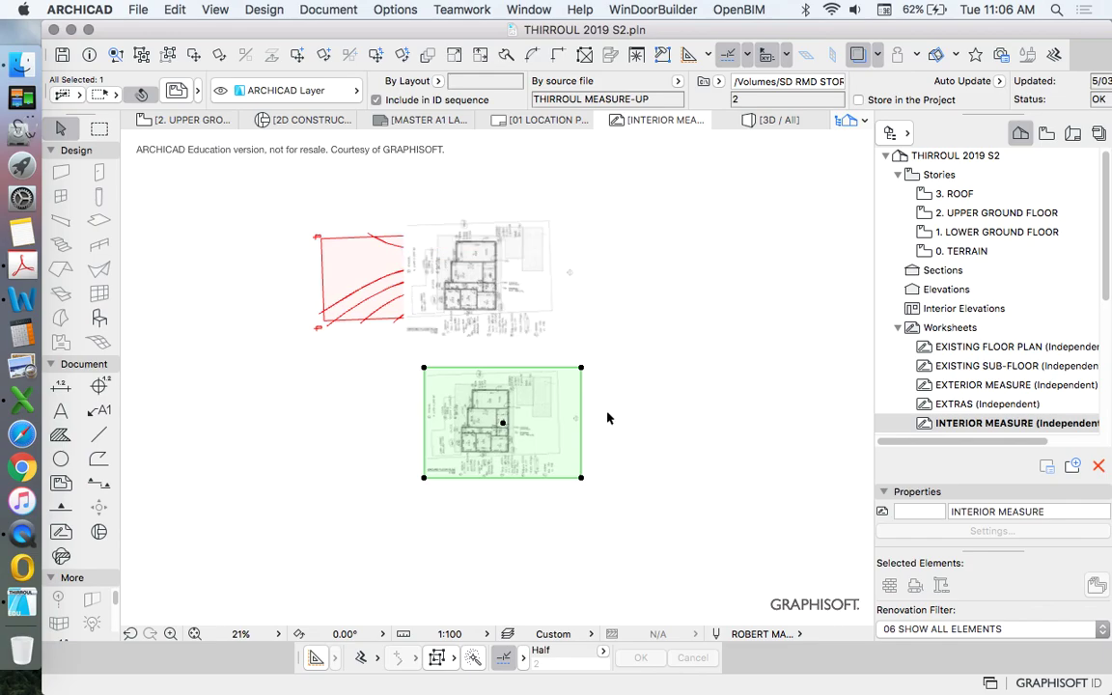
{"action": "left_click", "coordinate": [630, 387]}
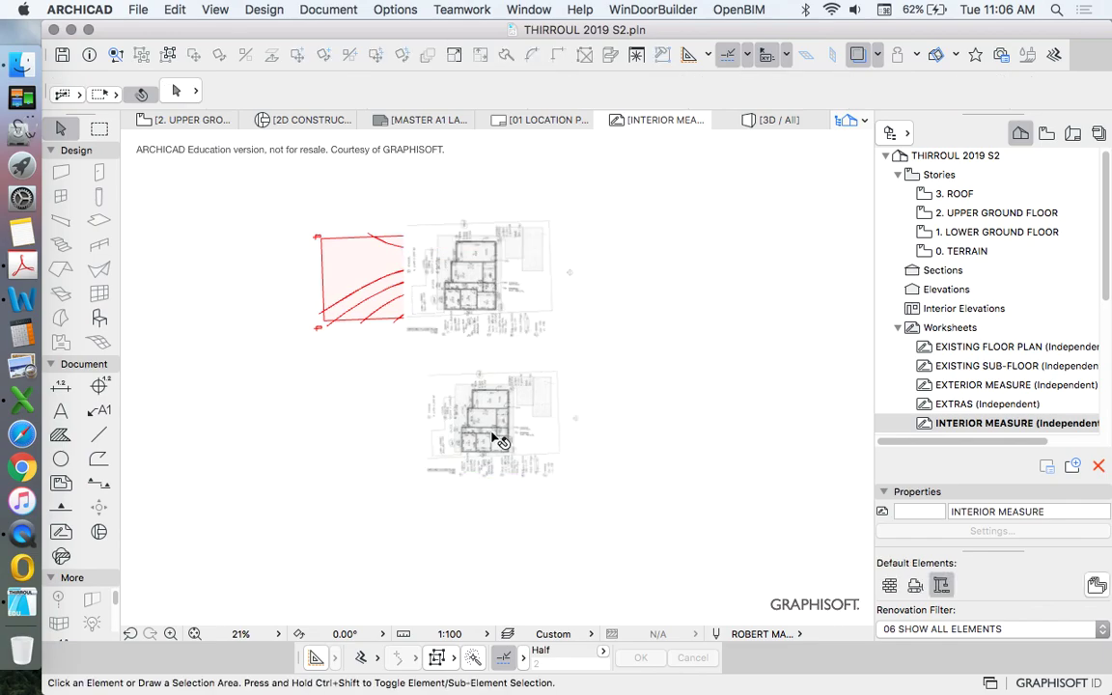
{"action": "scroll", "coordinate": [494, 439], "scroll_direction": "up", "scroll_amount": 3}
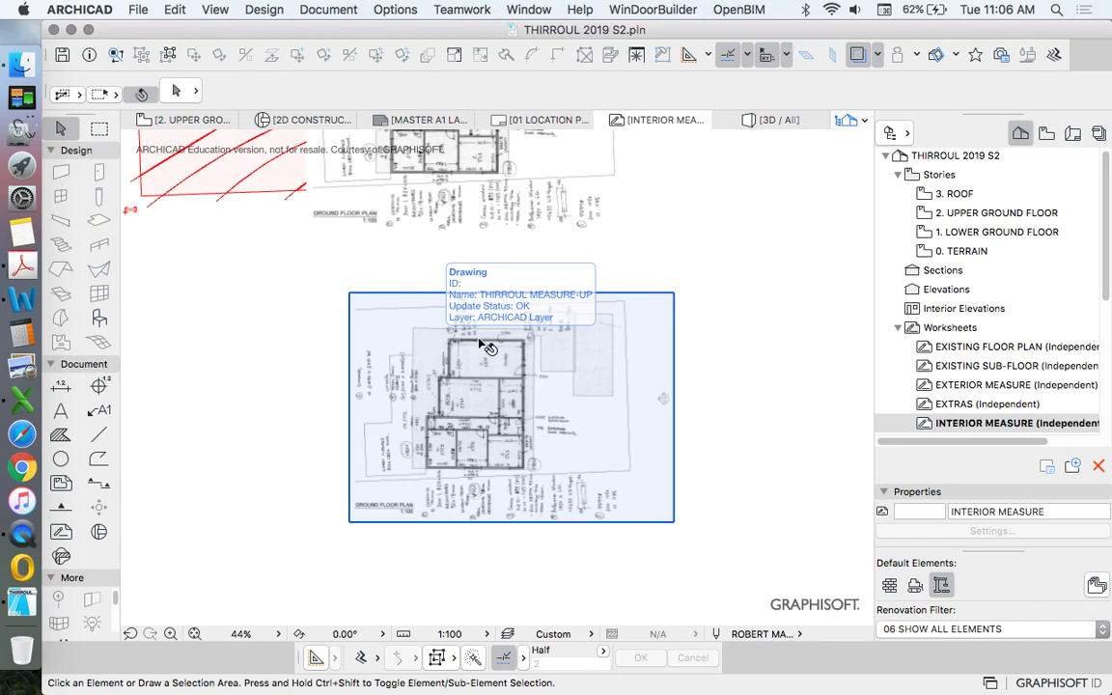
{"action": "scroll", "coordinate": [480, 343], "scroll_direction": "down", "scroll_amount": 3}
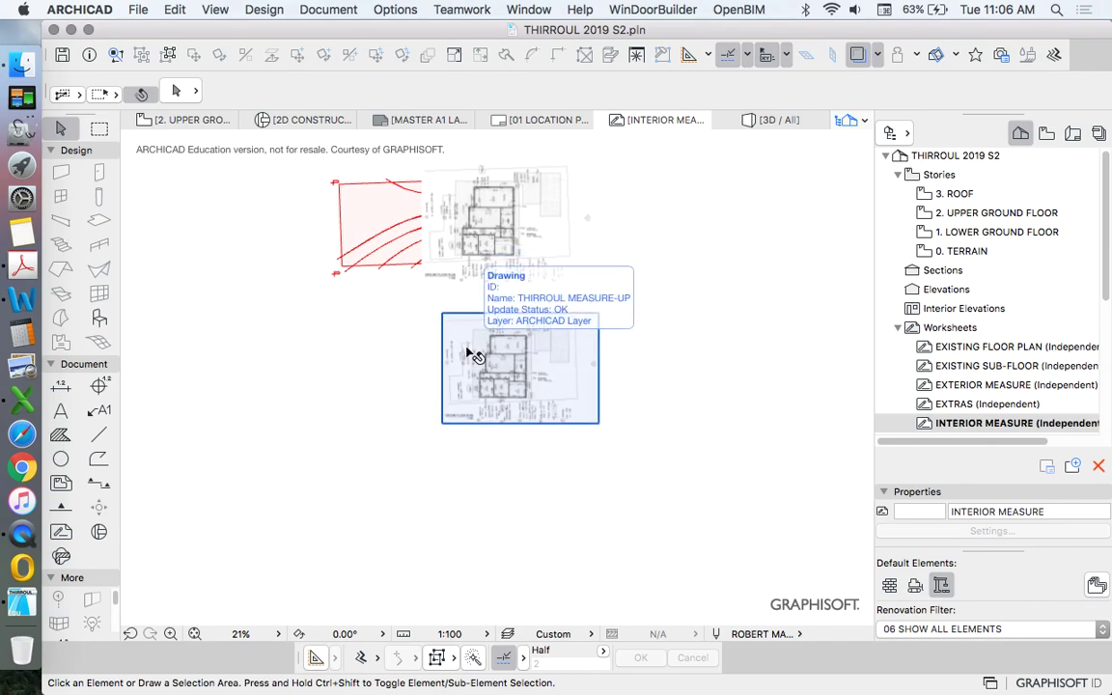
{"action": "scroll", "coordinate": [570, 363], "scroll_direction": "up", "scroll_amount": 10}
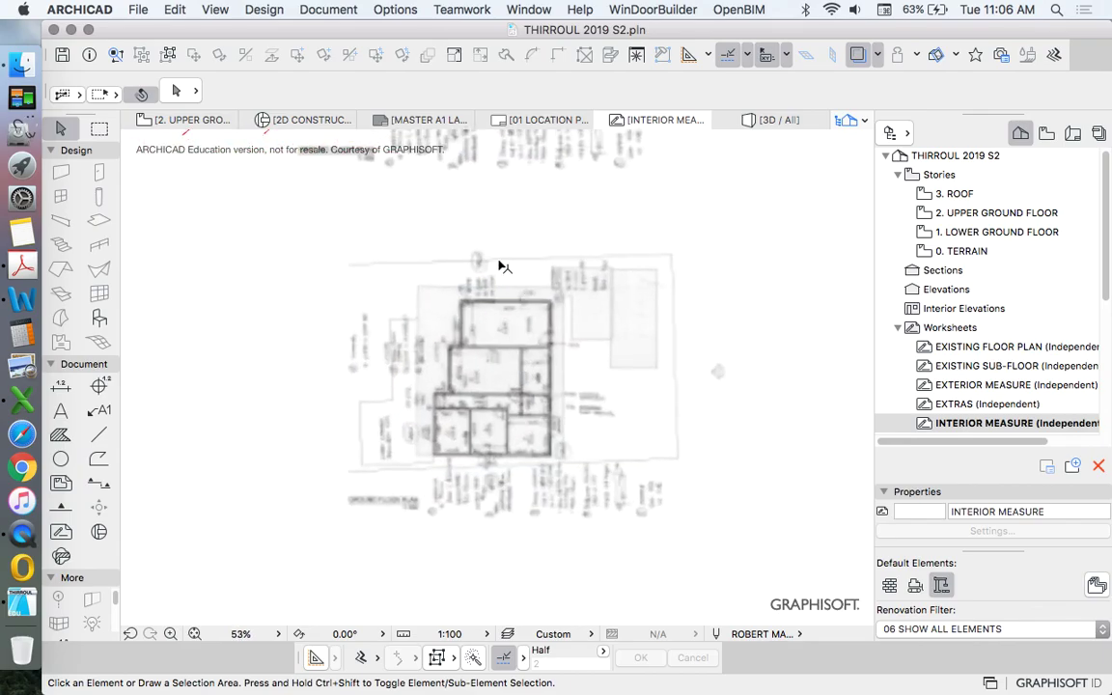
{"action": "scroll", "coordinate": [499, 279], "scroll_direction": "up", "scroll_amount": 12}
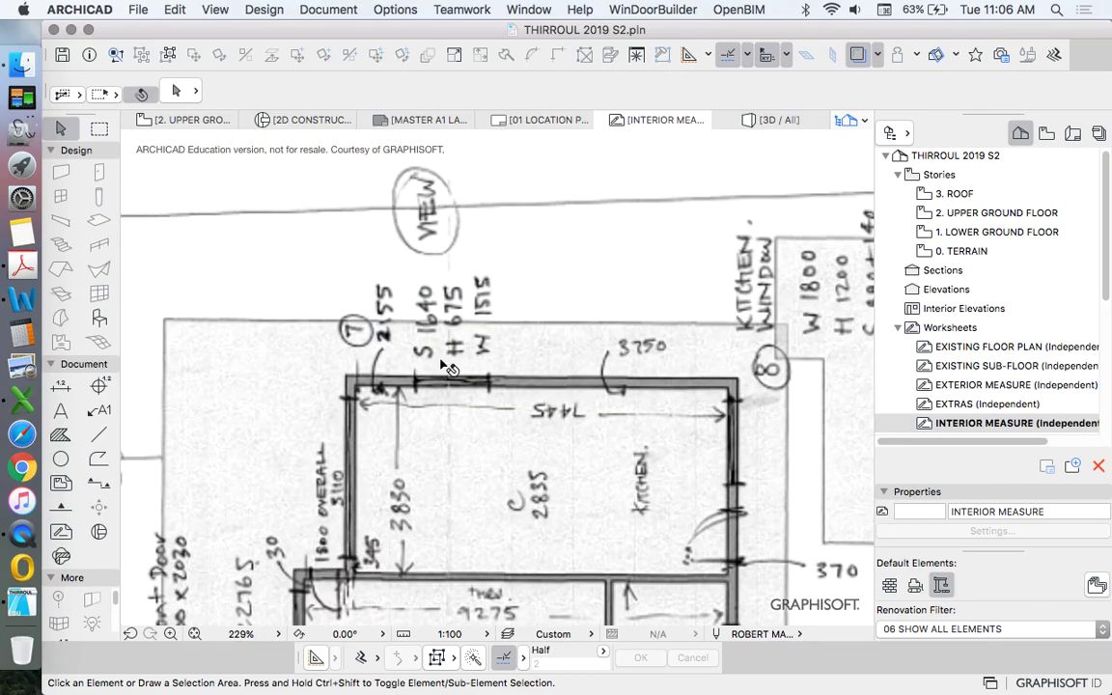
{"action": "scroll", "coordinate": [463, 312], "scroll_direction": "up", "scroll_amount": 11}
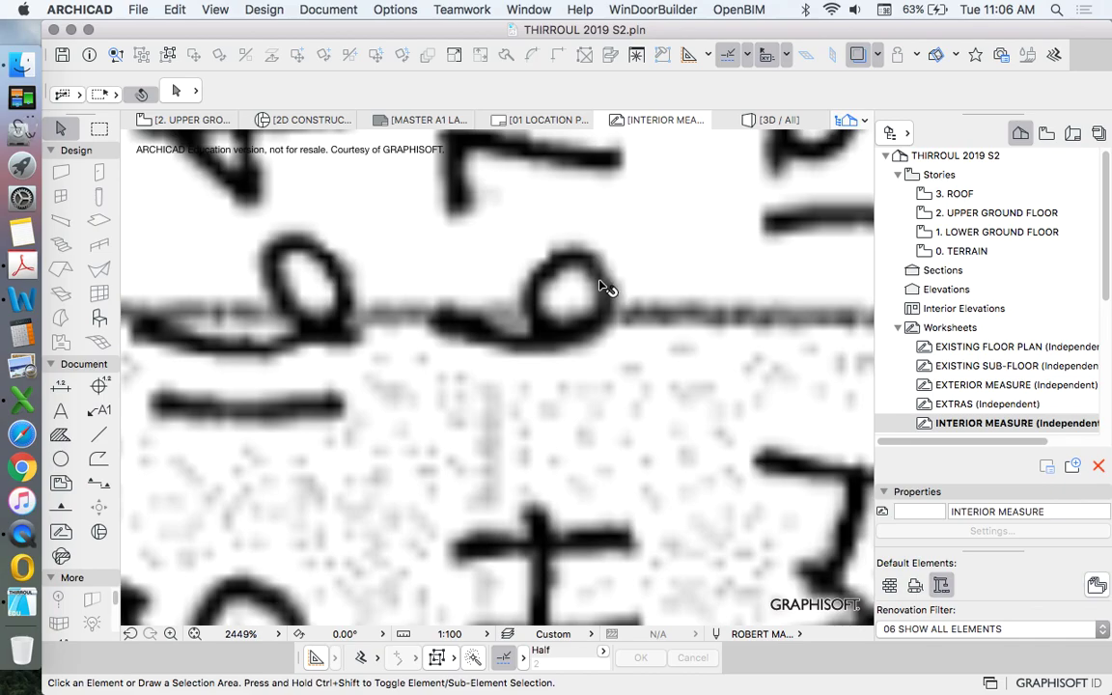
{"action": "scroll", "coordinate": [584, 267], "scroll_direction": "down", "scroll_amount": 8}
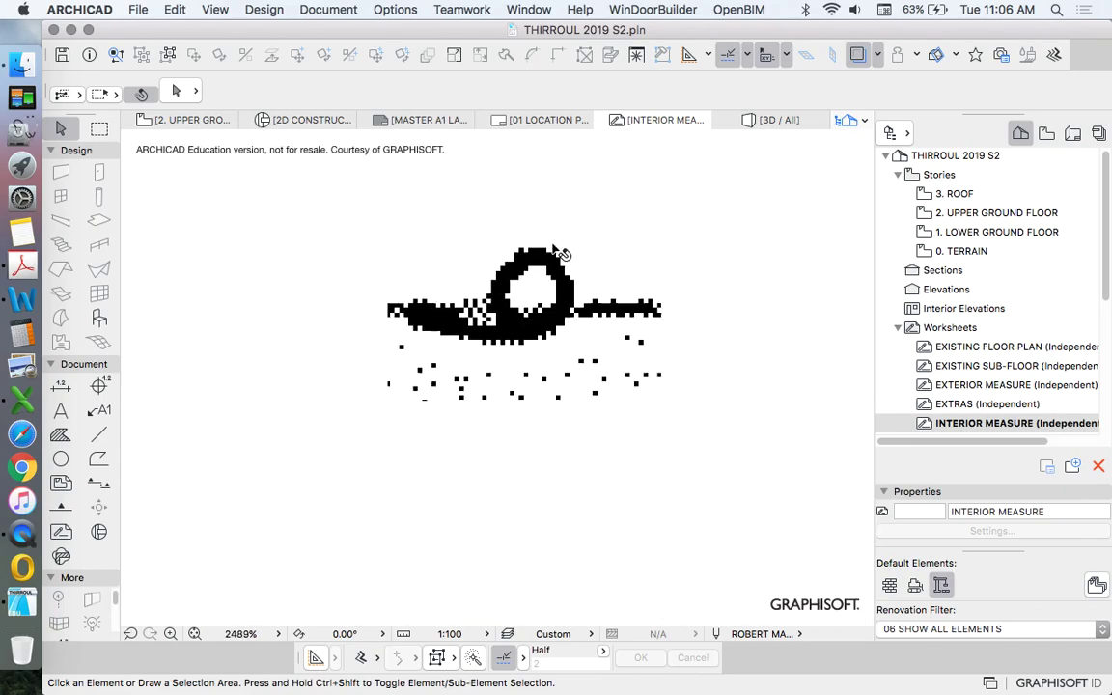
{"action": "scroll", "coordinate": [548, 213], "scroll_direction": "down", "scroll_amount": 10}
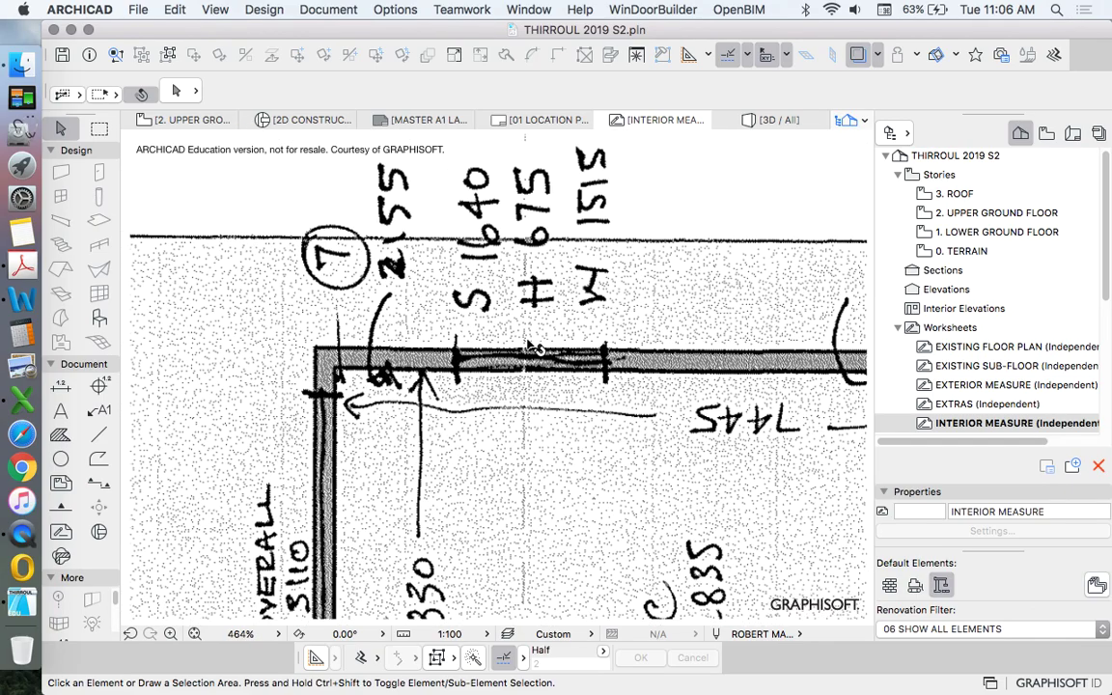
{"action": "scroll", "coordinate": [483, 282], "scroll_direction": "up", "scroll_amount": 10}
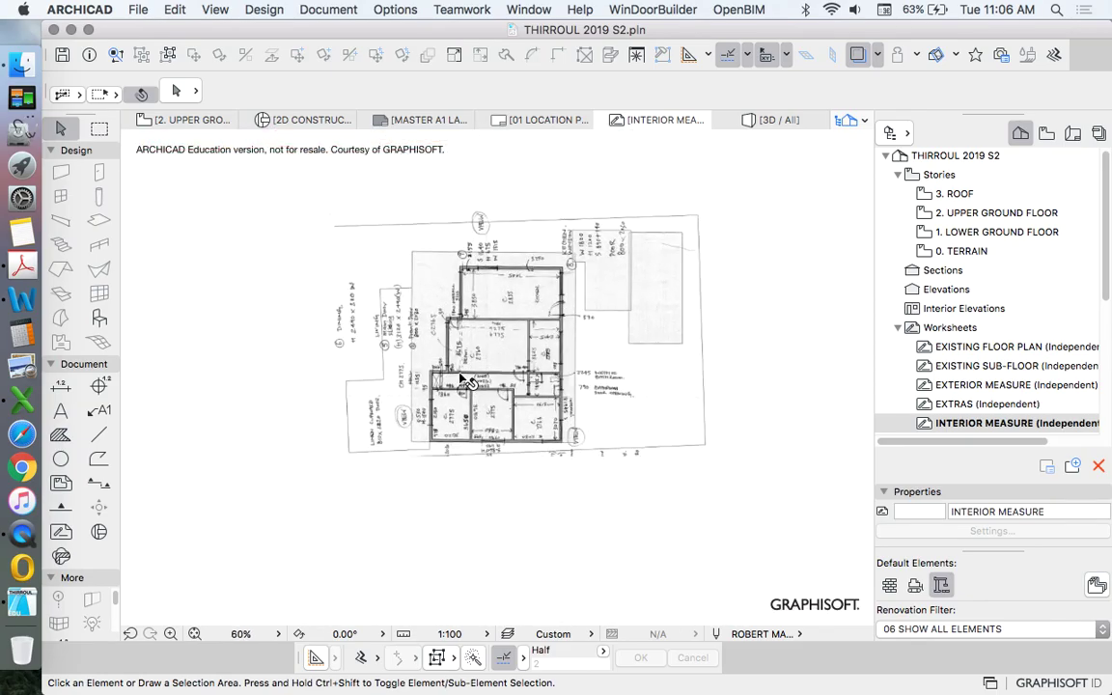
{"action": "scroll", "coordinate": [537, 283], "scroll_direction": "down", "scroll_amount": 8}
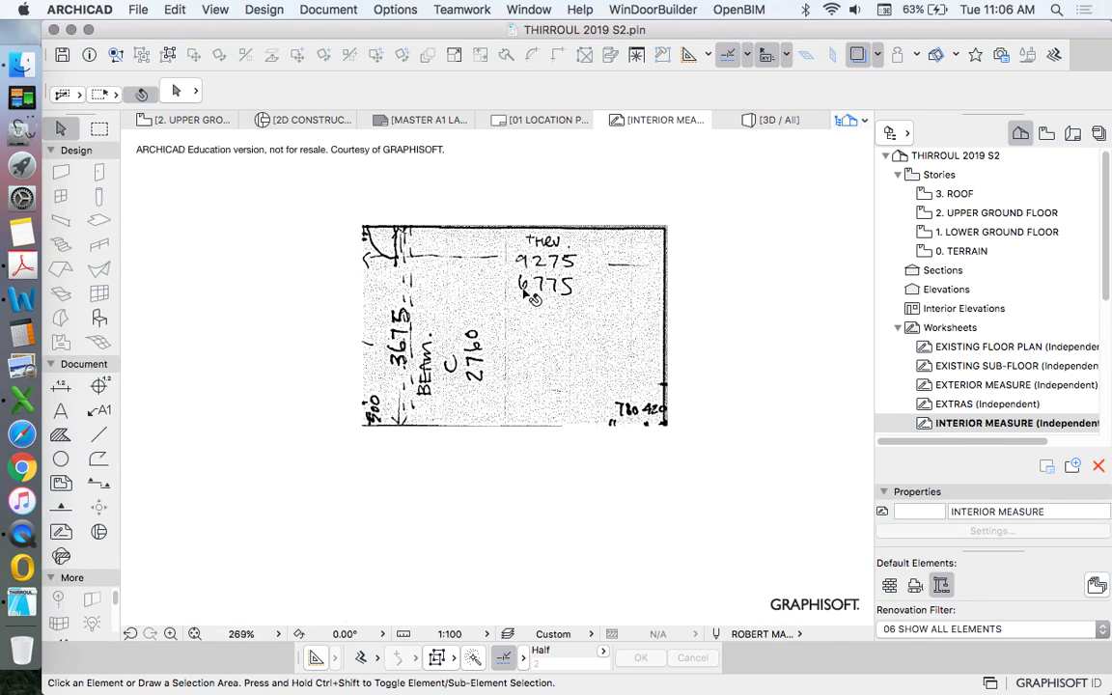
{"action": "scroll", "coordinate": [567, 271], "scroll_direction": "down", "scroll_amount": 4}
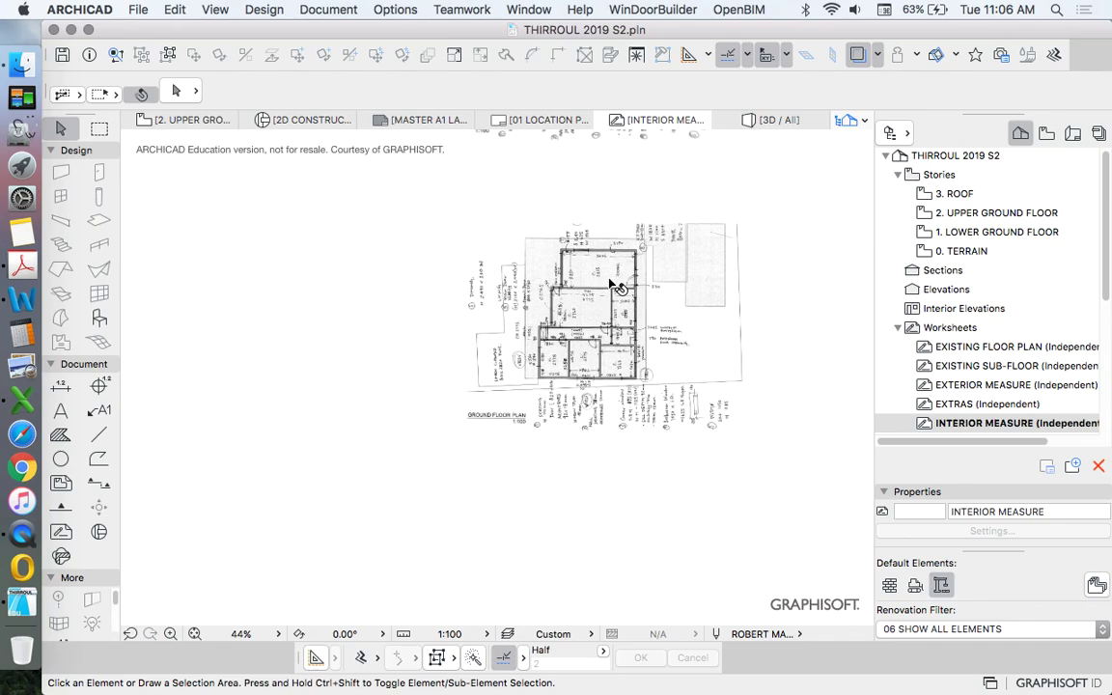
Zoom in on the kitchen so dimensions like 9275, 6775 and 2835 are legible
{"action": "left_click", "coordinate": [611, 285]}
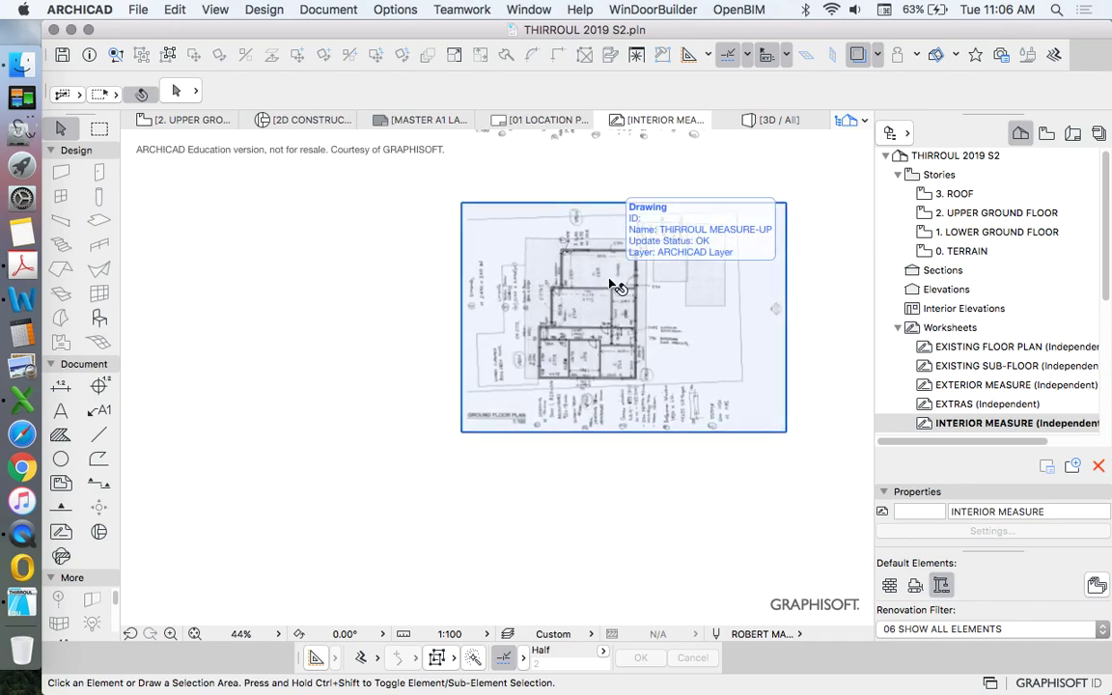
{"action": "scroll", "coordinate": [613, 286], "scroll_direction": "up", "scroll_amount": 4}
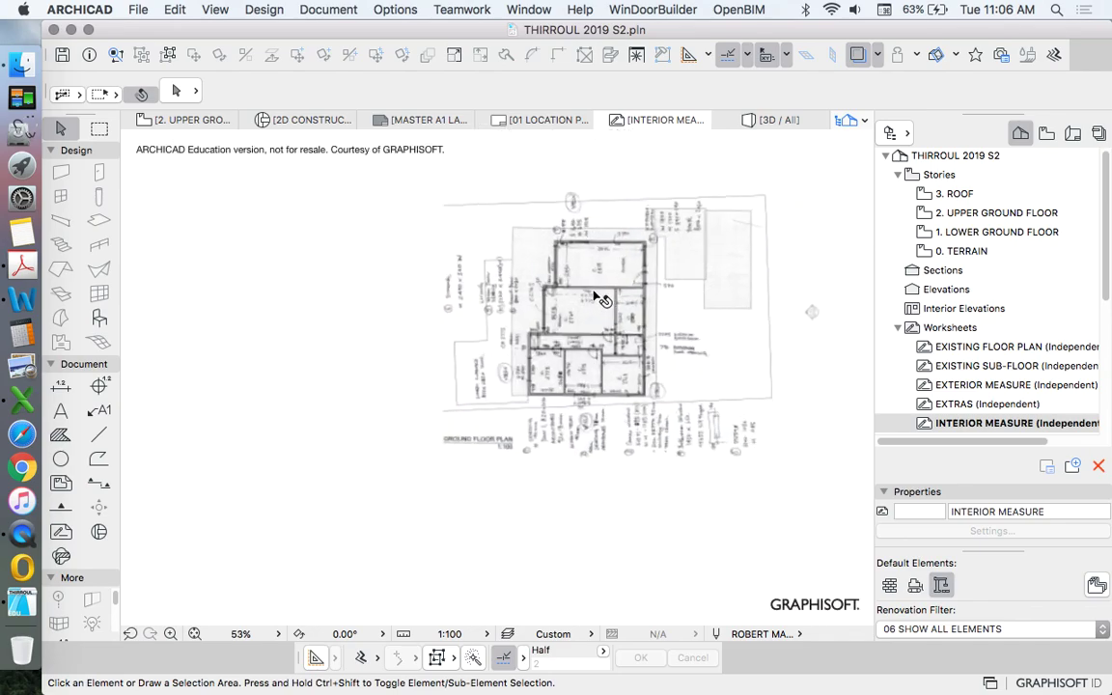
{"action": "scroll", "coordinate": [596, 360], "scroll_direction": "down", "scroll_amount": 4}
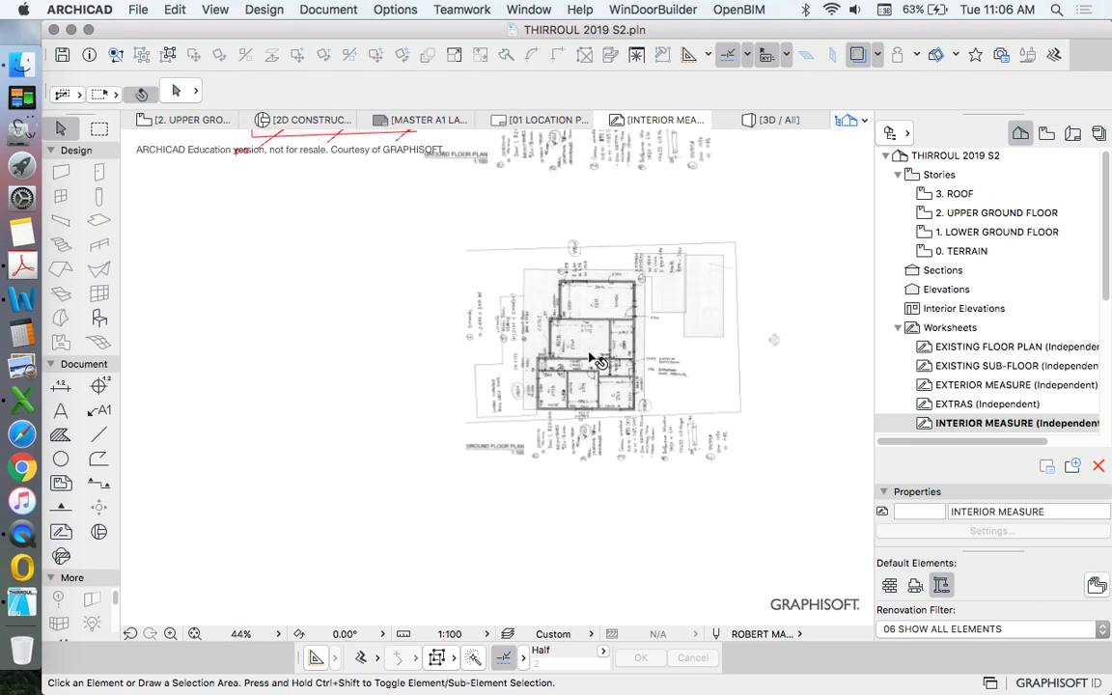
{"action": "scroll", "coordinate": [642, 302], "scroll_direction": "up", "scroll_amount": 2}
{"action": "scroll", "coordinate": [639, 301], "scroll_direction": "up", "scroll_amount": 3}
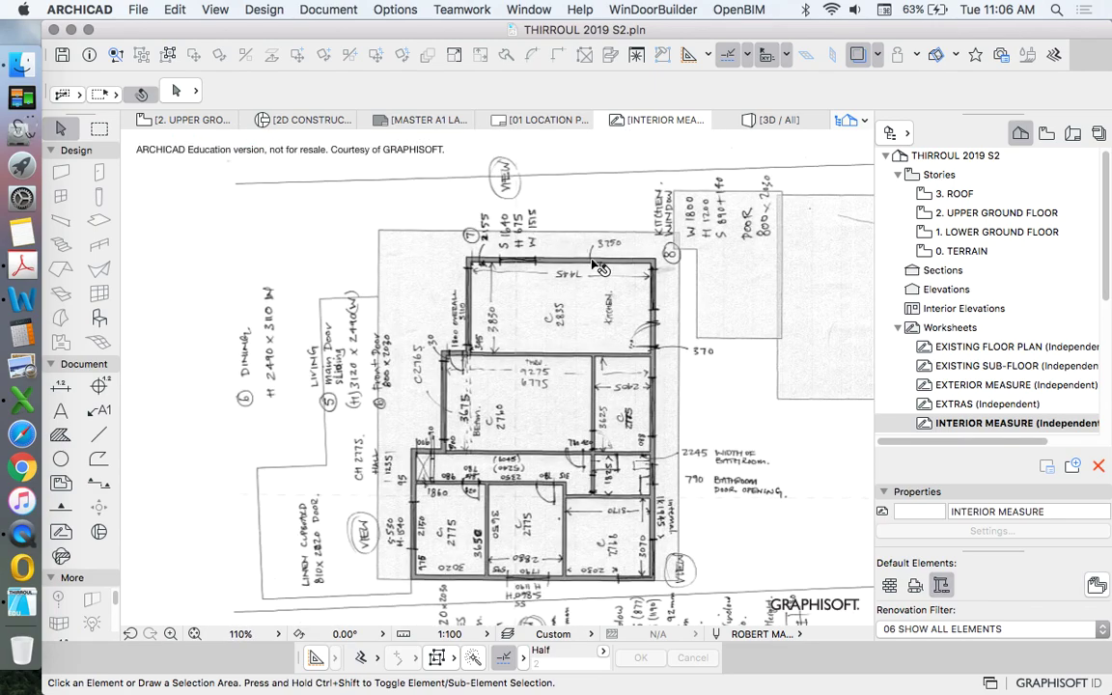
{"action": "scroll", "coordinate": [545, 251], "scroll_direction": "up", "scroll_amount": 3}
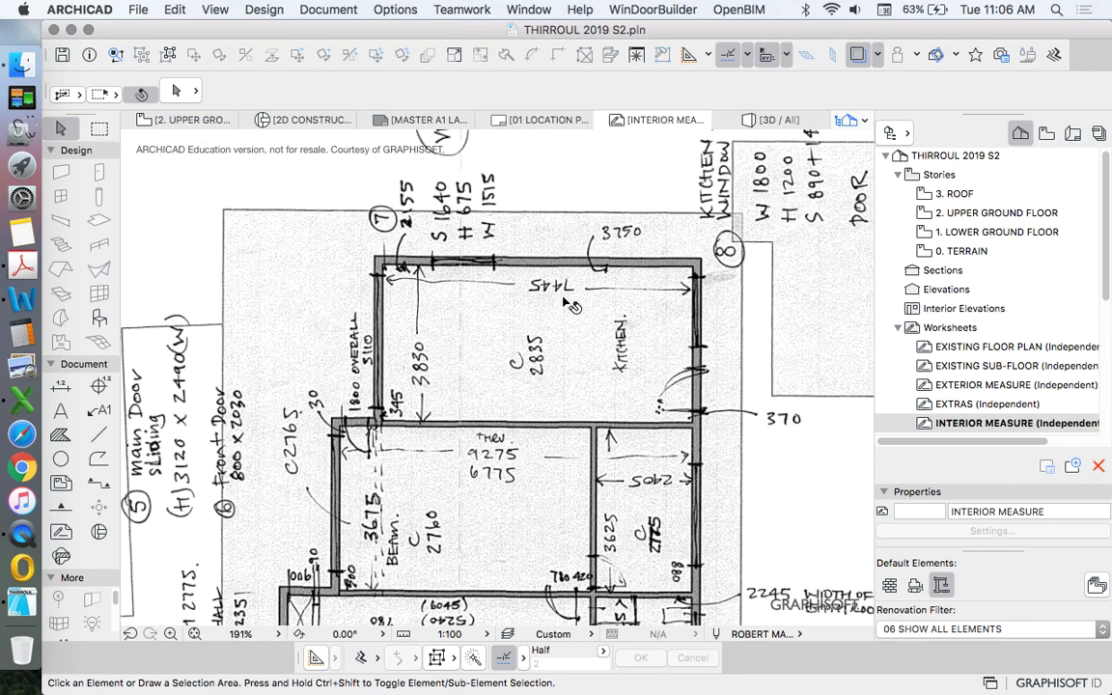
{"action": "left_click", "coordinate": [99, 435]}
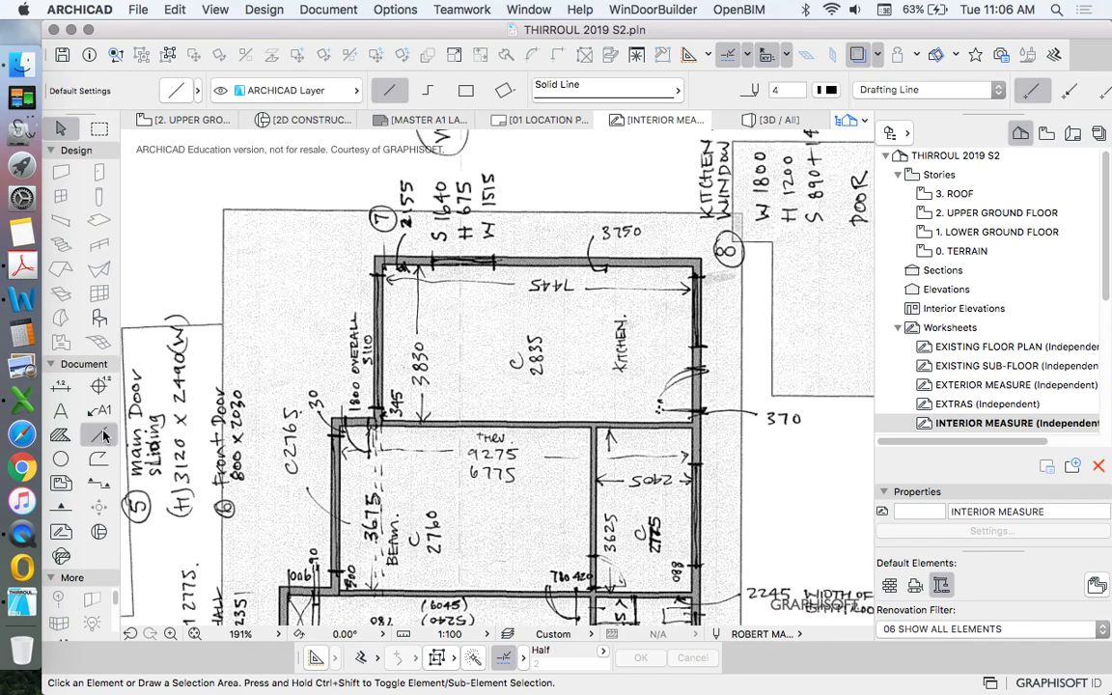
{"action": "scroll", "coordinate": [507, 249], "scroll_direction": "up", "scroll_amount": 3}
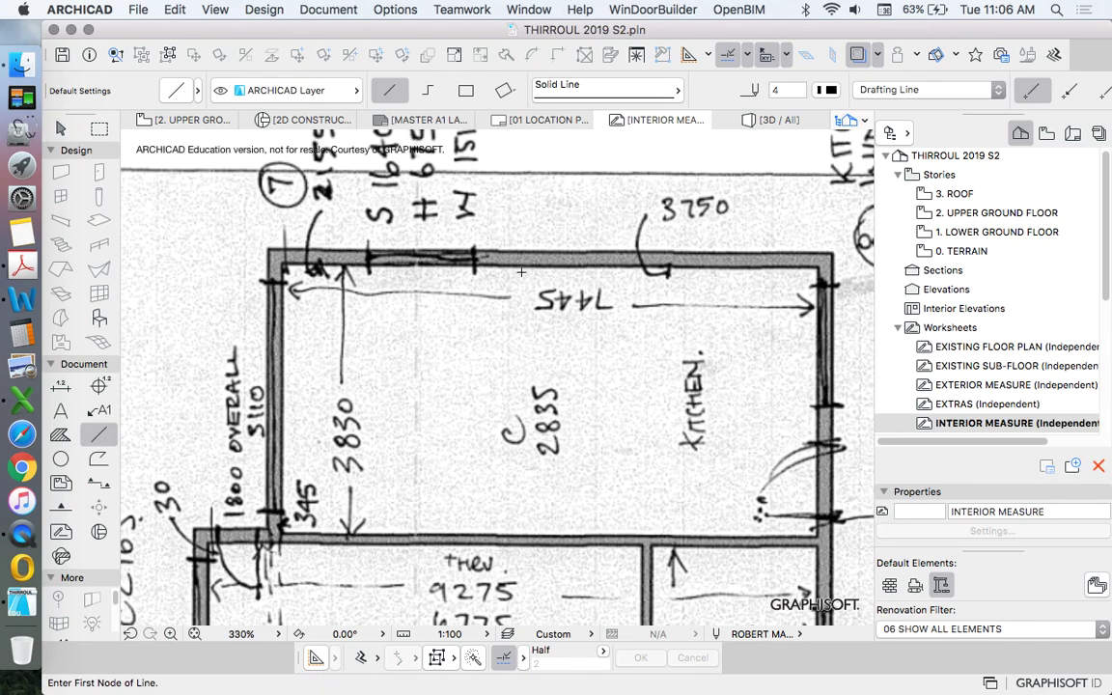
{"action": "left_click", "coordinate": [282, 329]}
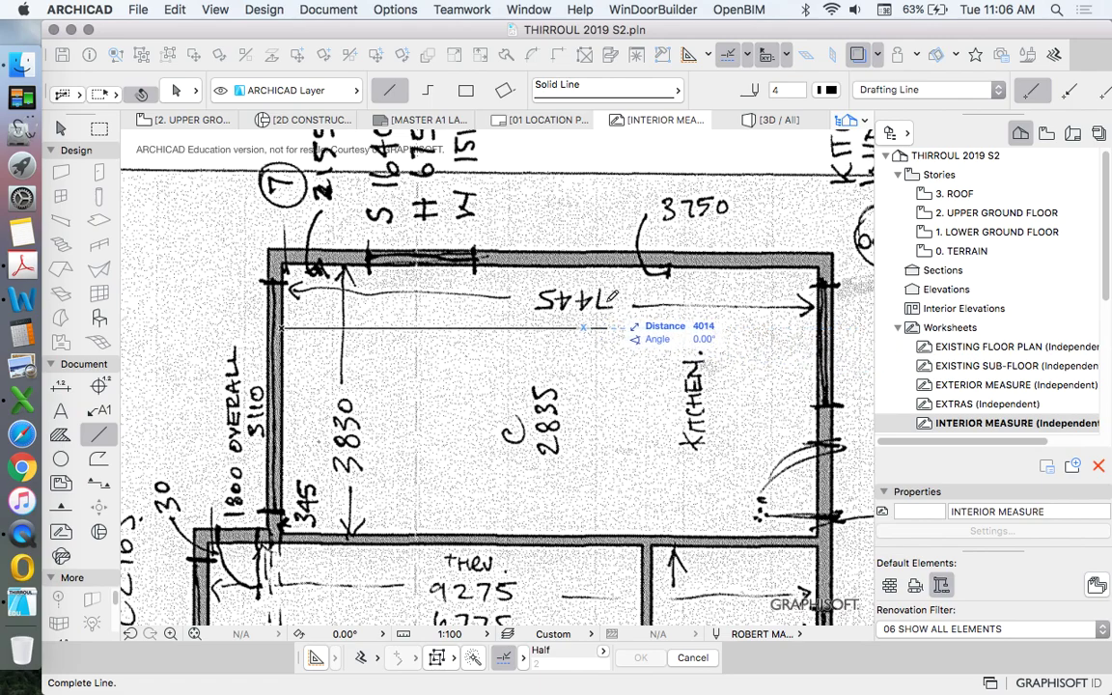
{"action": "key", "text": "Escape"}
{"action": "key", "text": "Escape"}
{"action": "scroll", "coordinate": [577, 255], "scroll_direction": "down", "scroll_amount": 5}
{"action": "scroll", "coordinate": [576, 256], "scroll_direction": "up", "scroll_amount": 2}
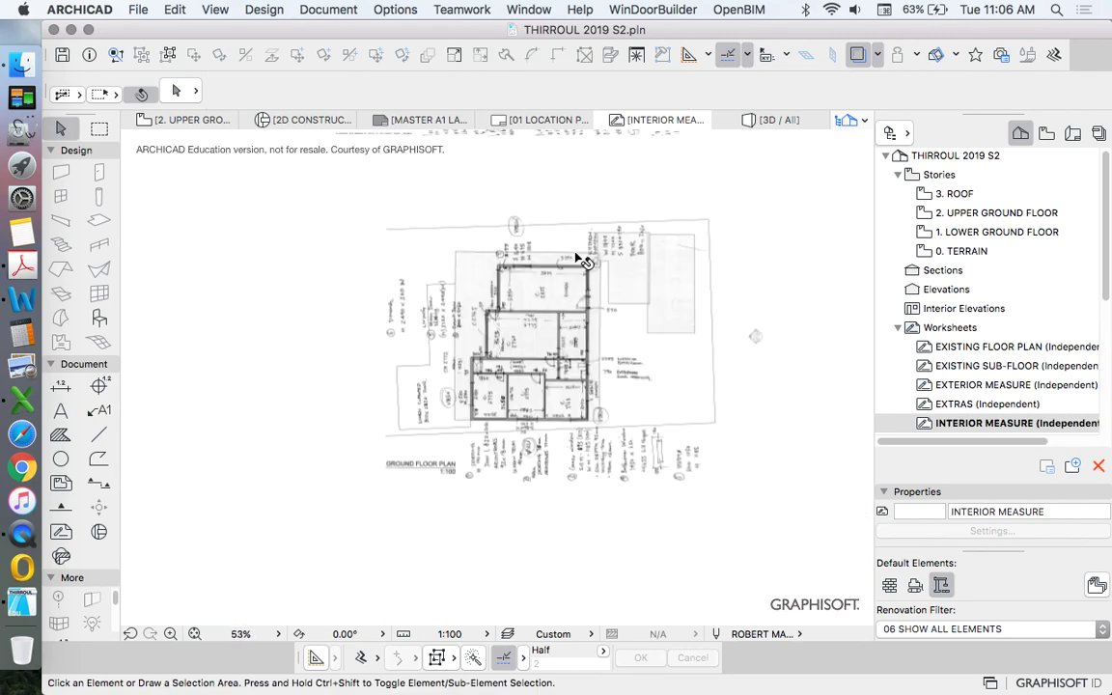
Select the placed ground floor plan drawing and open Edit > Reshape > Resize… with graphical ratio
{"action": "left_click", "coordinate": [576, 256]}
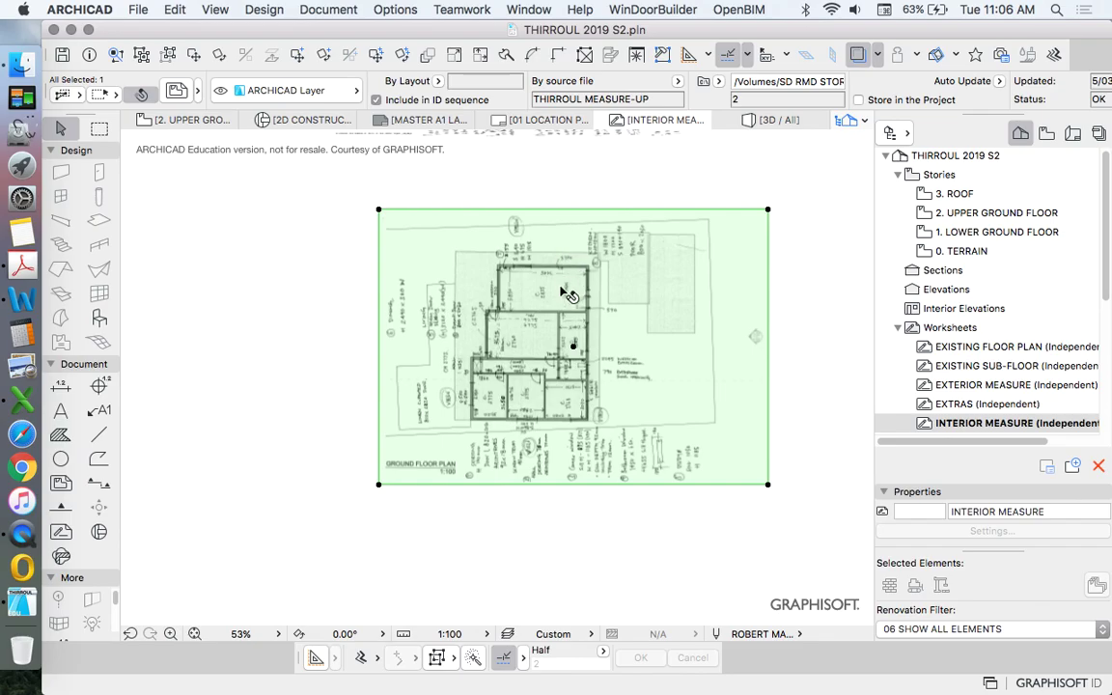
{"action": "scroll", "coordinate": [568, 294], "scroll_direction": "up", "scroll_amount": 10}
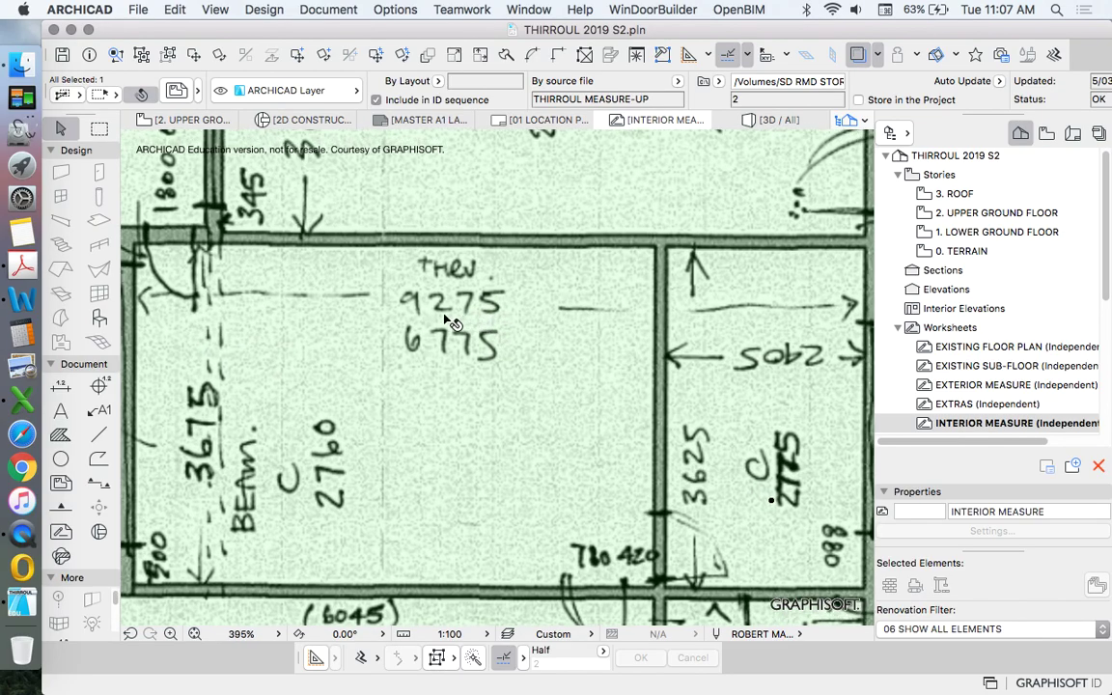
{"action": "scroll", "coordinate": [470, 317], "scroll_direction": "down", "scroll_amount": 5}
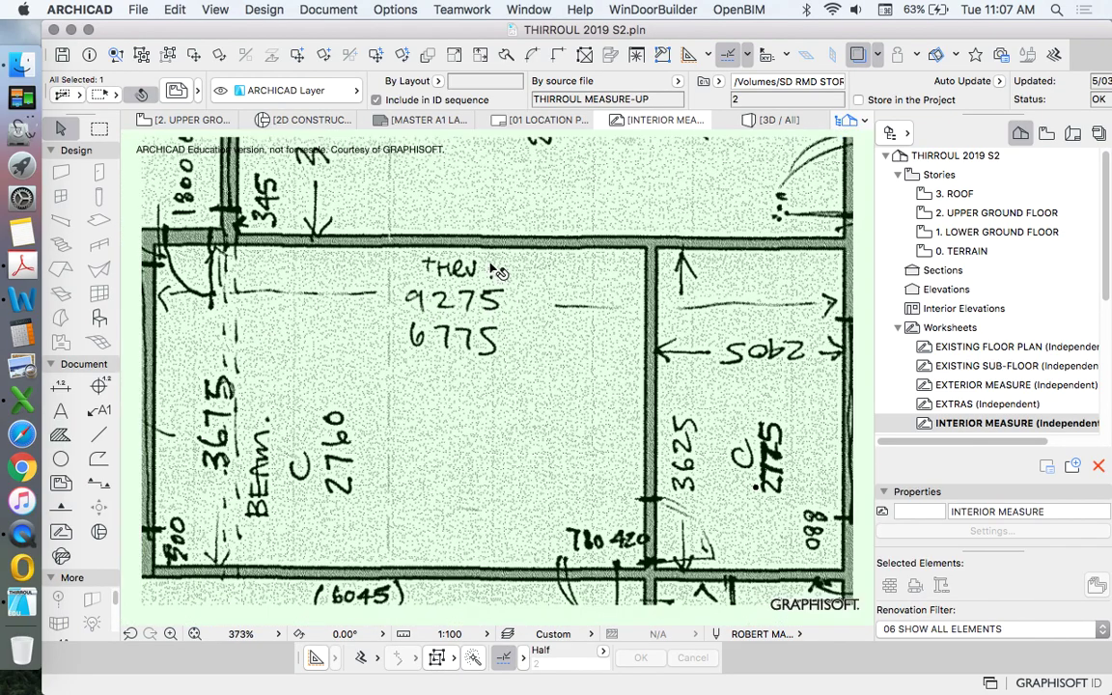
{"action": "scroll", "coordinate": [482, 314], "scroll_direction": "down", "scroll_amount": 6}
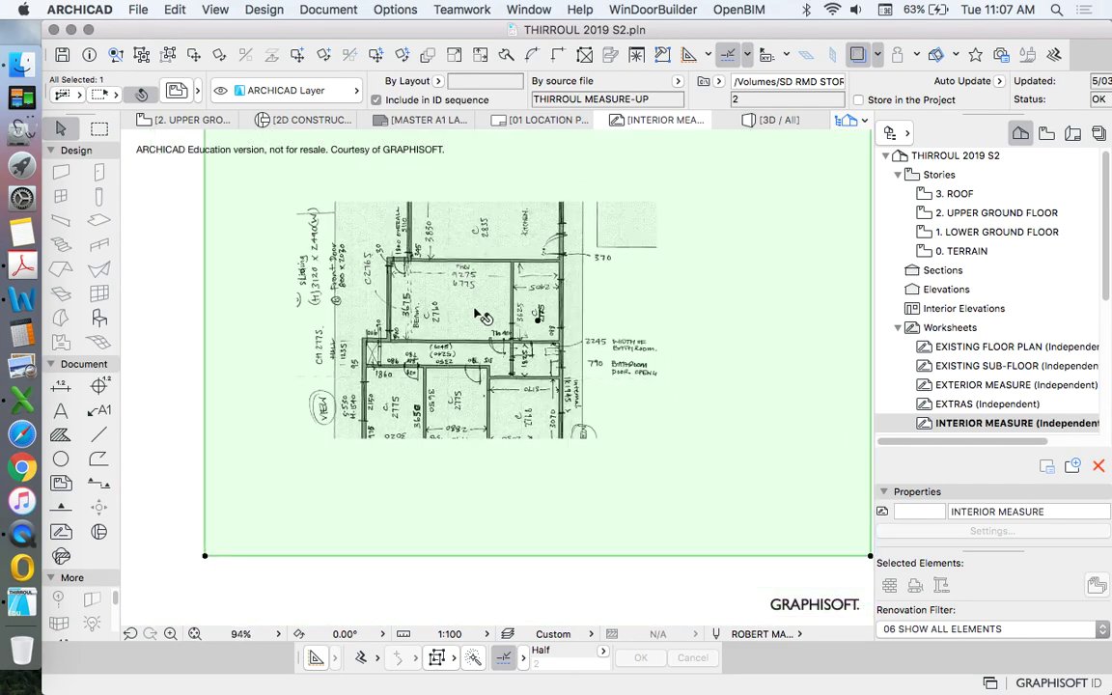
{"action": "left_click", "coordinate": [177, 10]}
{"action": "mouse_move", "coordinate": [281, 365]}
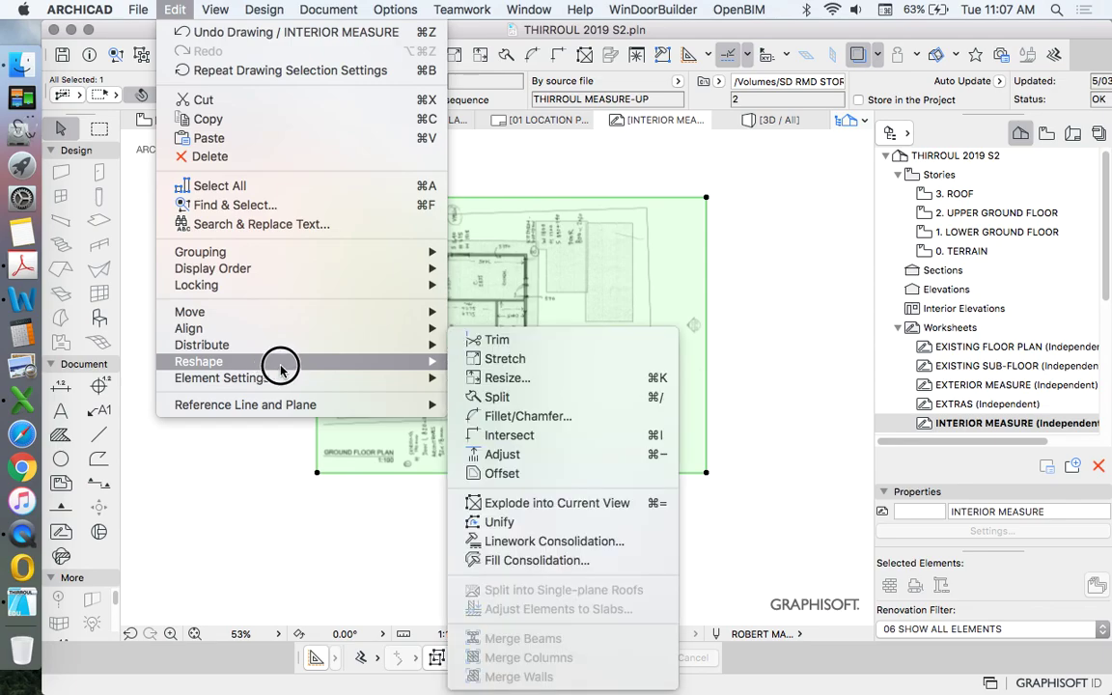
{"action": "left_click", "coordinate": [546, 378]}
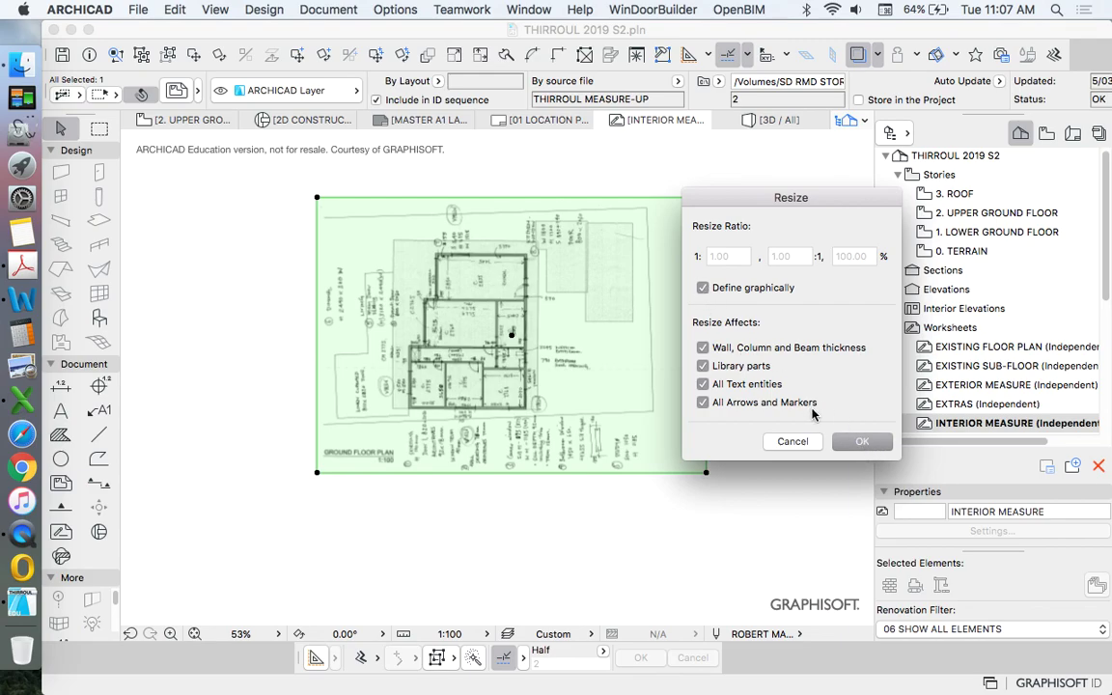
Accept the Resize dialog and zoom in on a wall corner for the resize centre
{"action": "left_click", "coordinate": [862, 441]}
{"action": "scroll", "coordinate": [438, 312], "scroll_direction": "up", "scroll_amount": 4}
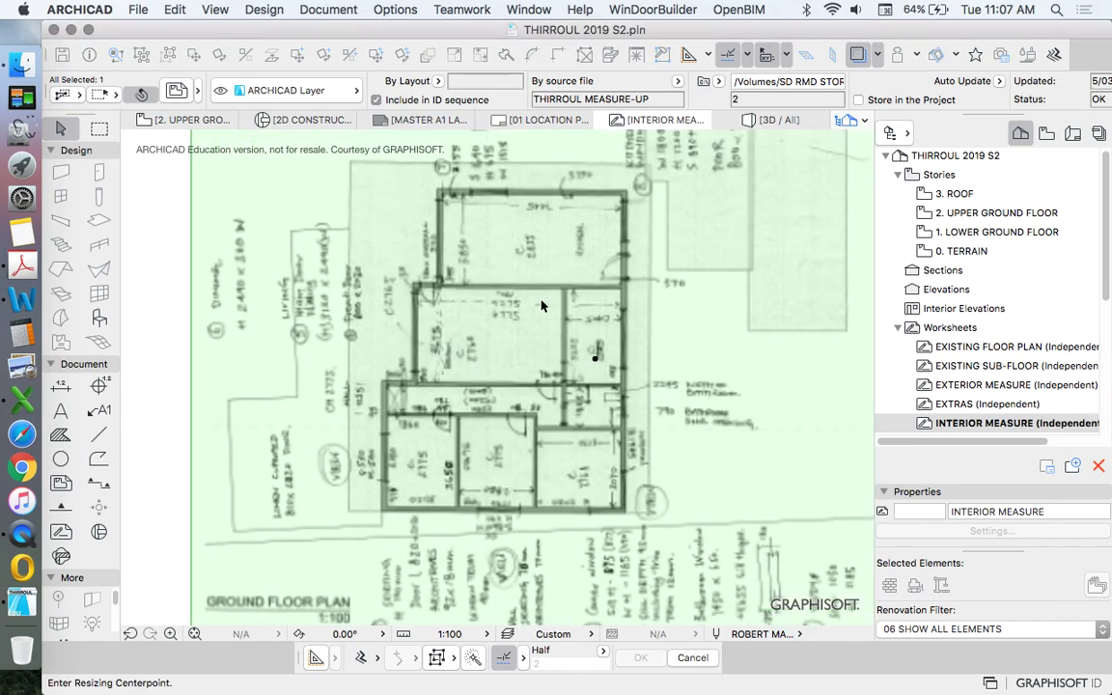
{"action": "scroll", "coordinate": [541, 306], "scroll_direction": "up", "scroll_amount": 2}
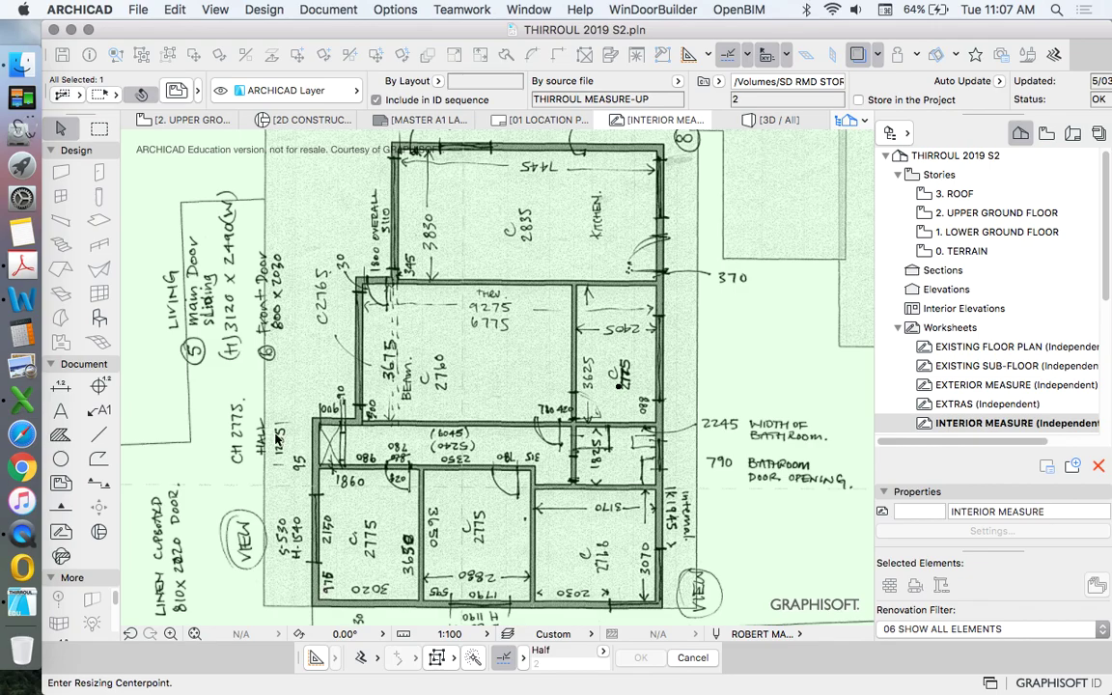
{"action": "scroll", "coordinate": [385, 345], "scroll_direction": "up", "scroll_amount": 15}
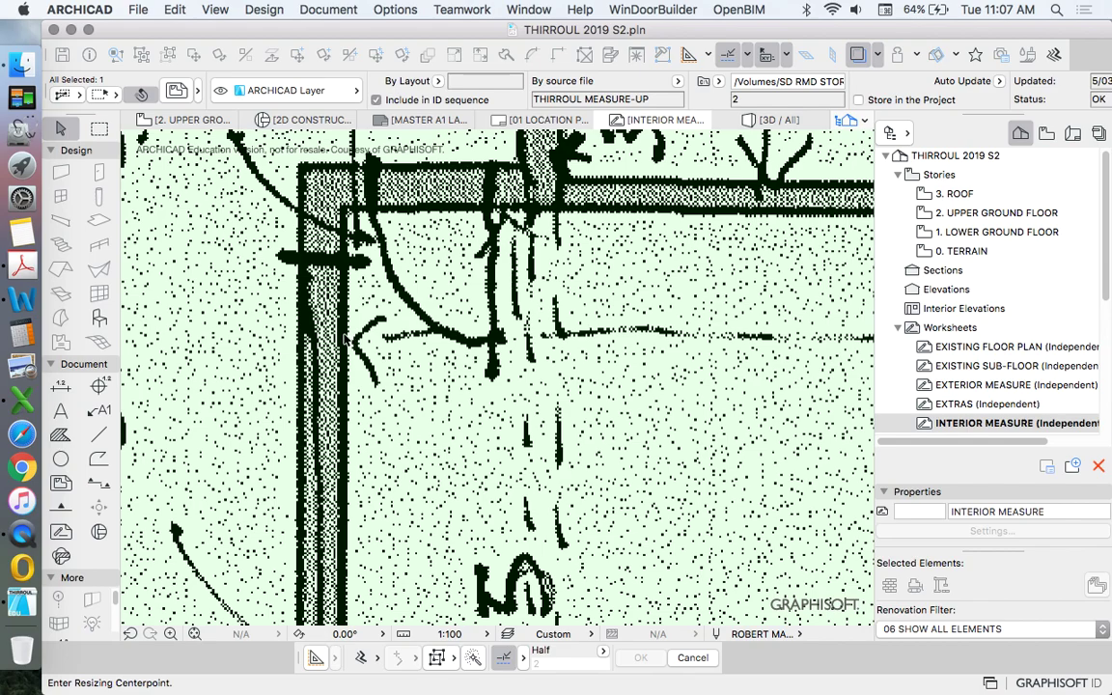
Rescale the drawing from the left wall to the right wall, entering 9275 as the length
{"action": "left_click", "coordinate": [344, 339]}
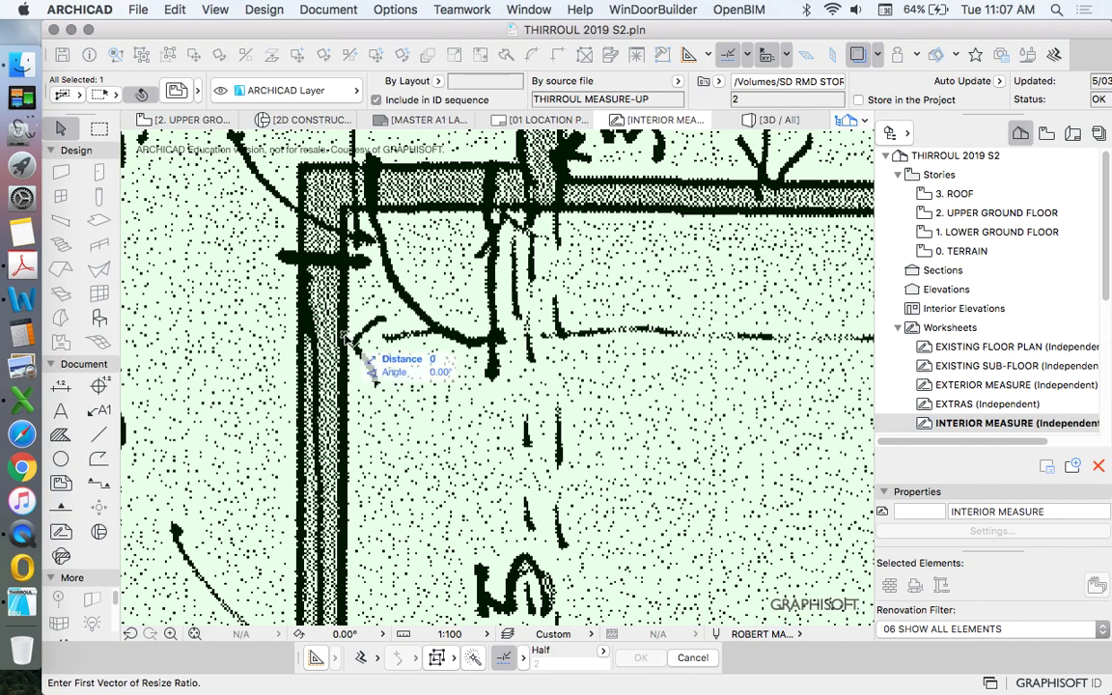
{"action": "scroll", "coordinate": [357, 340], "scroll_direction": "down", "scroll_amount": 6}
{"action": "scroll", "coordinate": [370, 330], "scroll_direction": "up", "scroll_amount": 4}
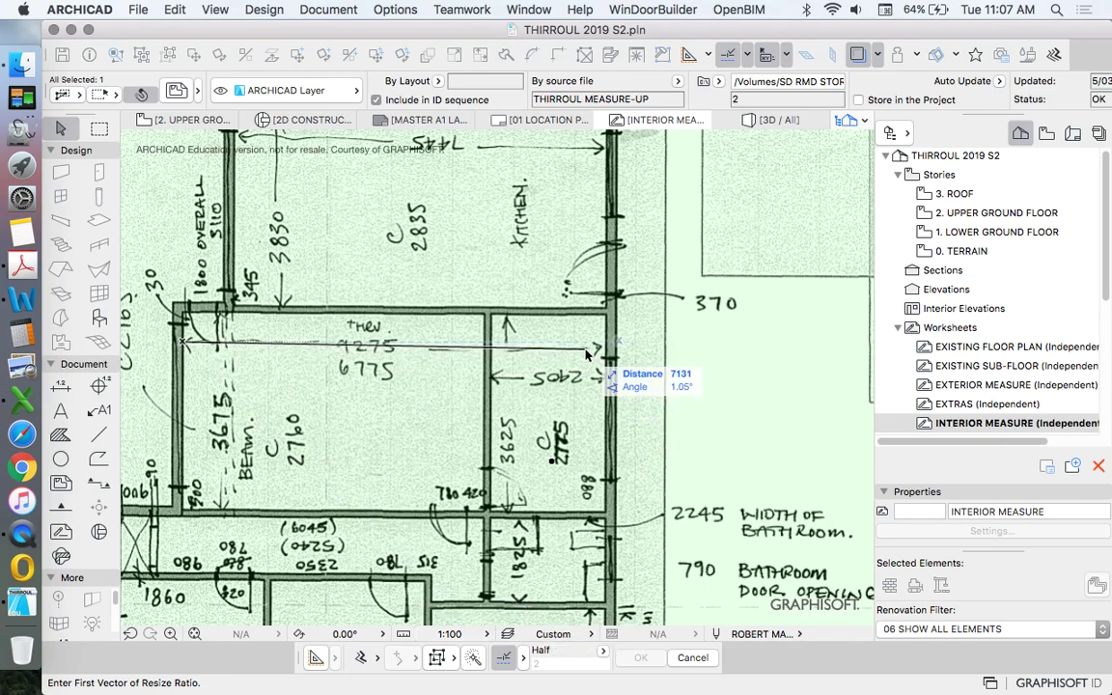
{"action": "scroll", "coordinate": [606, 346], "scroll_direction": "up", "scroll_amount": 6}
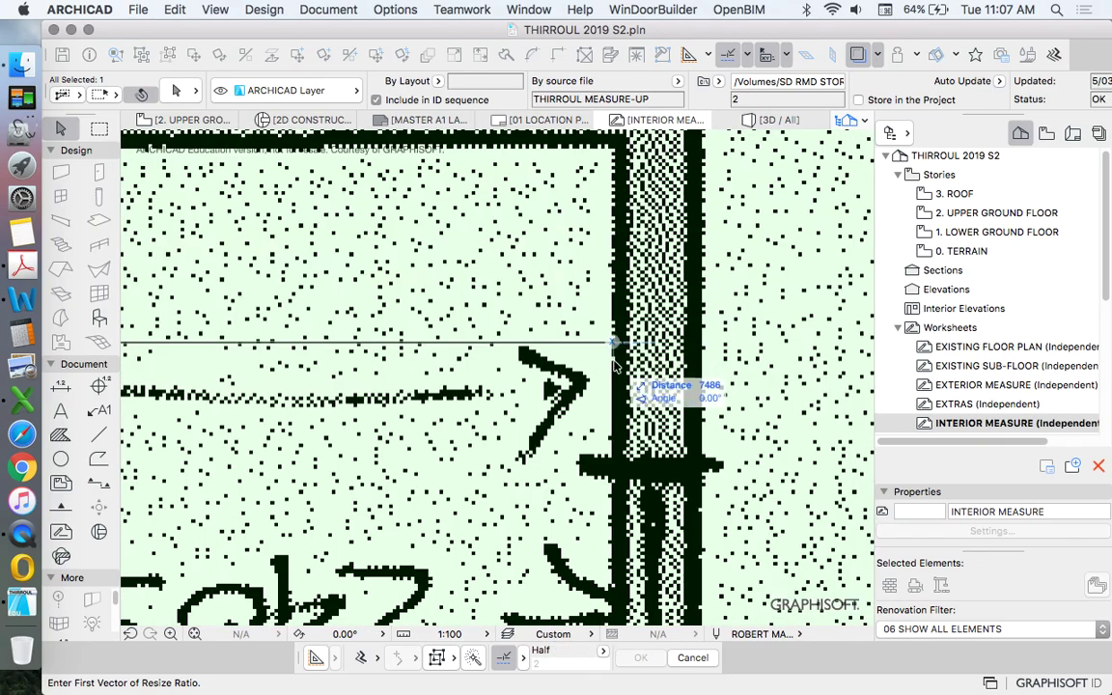
{"action": "left_click", "coordinate": [619, 370]}
{"action": "scroll", "coordinate": [632, 348], "scroll_direction": "down", "scroll_amount": 6}
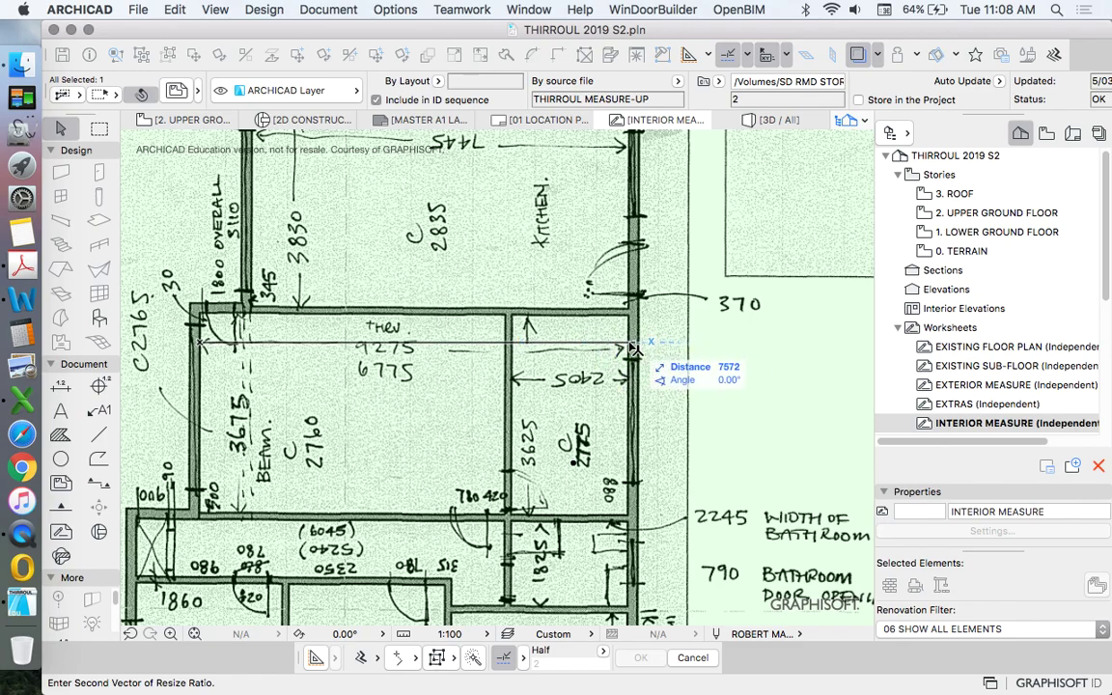
{"action": "scroll", "coordinate": [613, 350], "scroll_direction": "down", "scroll_amount": 10}
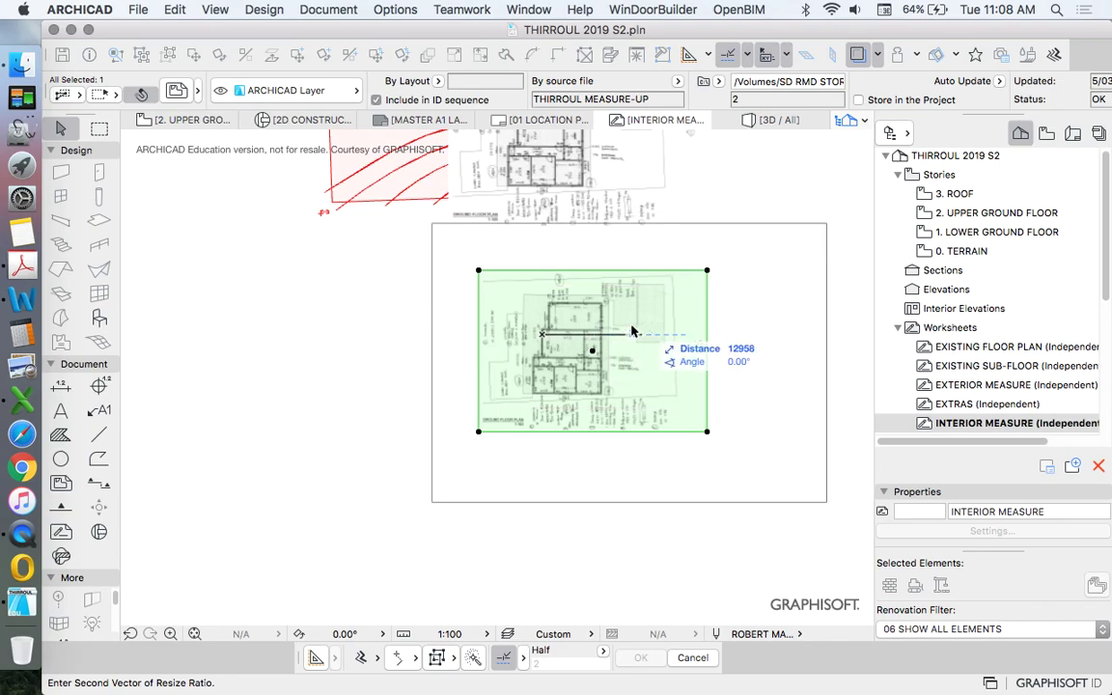
{"action": "scroll", "coordinate": [618, 333], "scroll_direction": "up", "scroll_amount": 3}
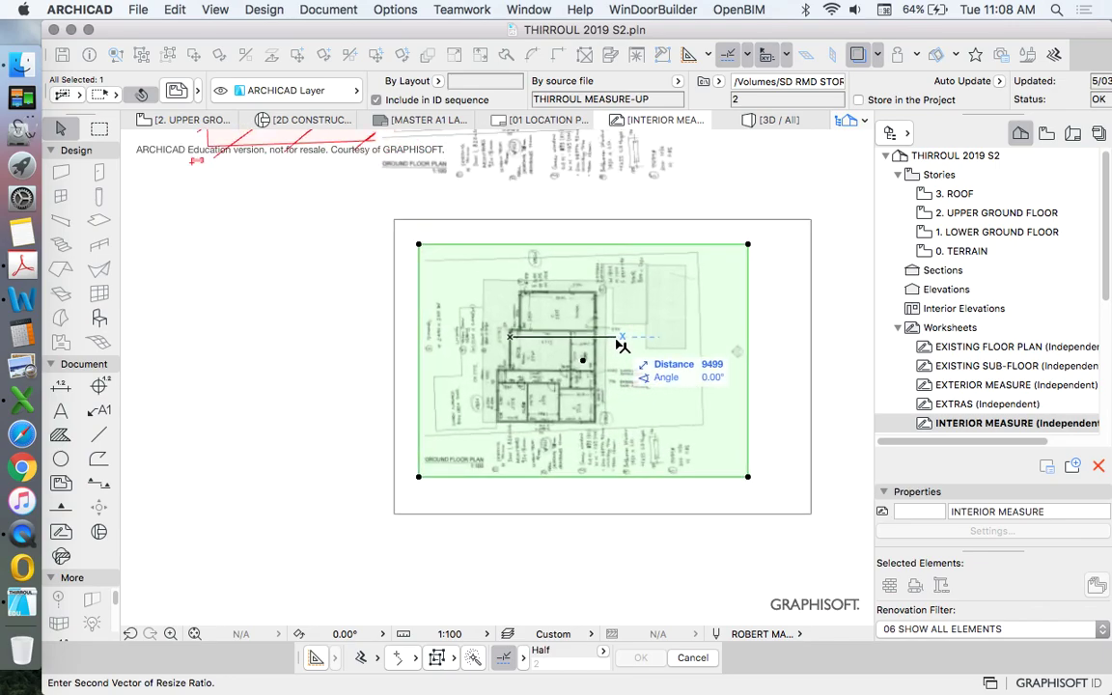
{"action": "scroll", "coordinate": [622, 345], "scroll_direction": "up", "scroll_amount": 5}
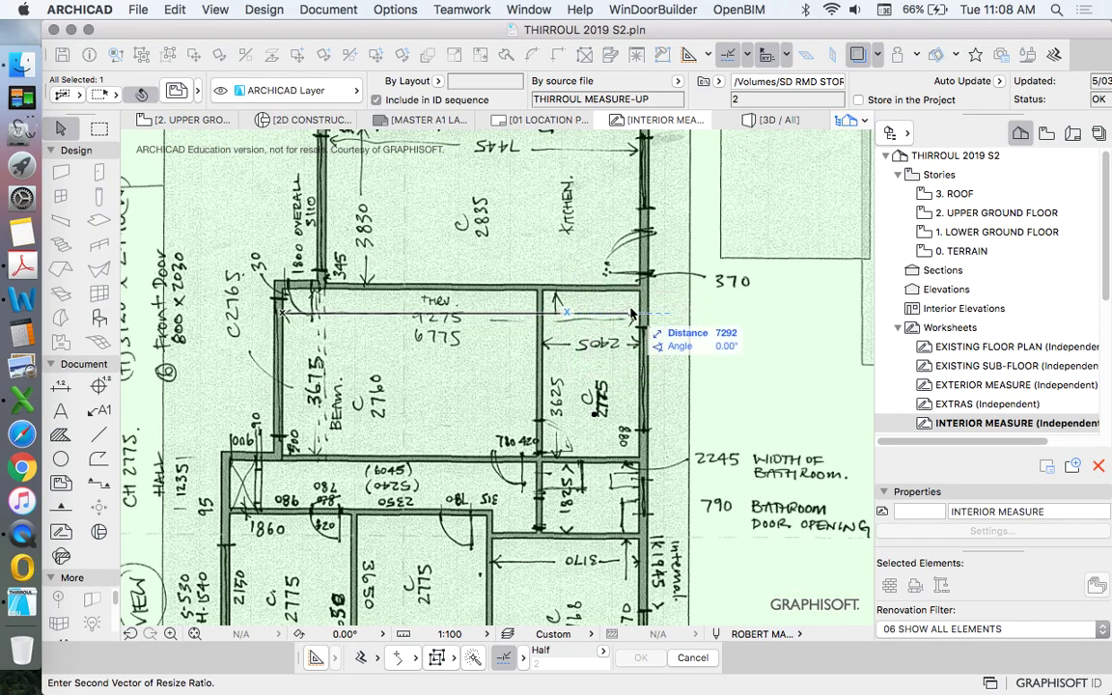
{"action": "scroll", "coordinate": [581, 310], "scroll_direction": "up", "scroll_amount": 2}
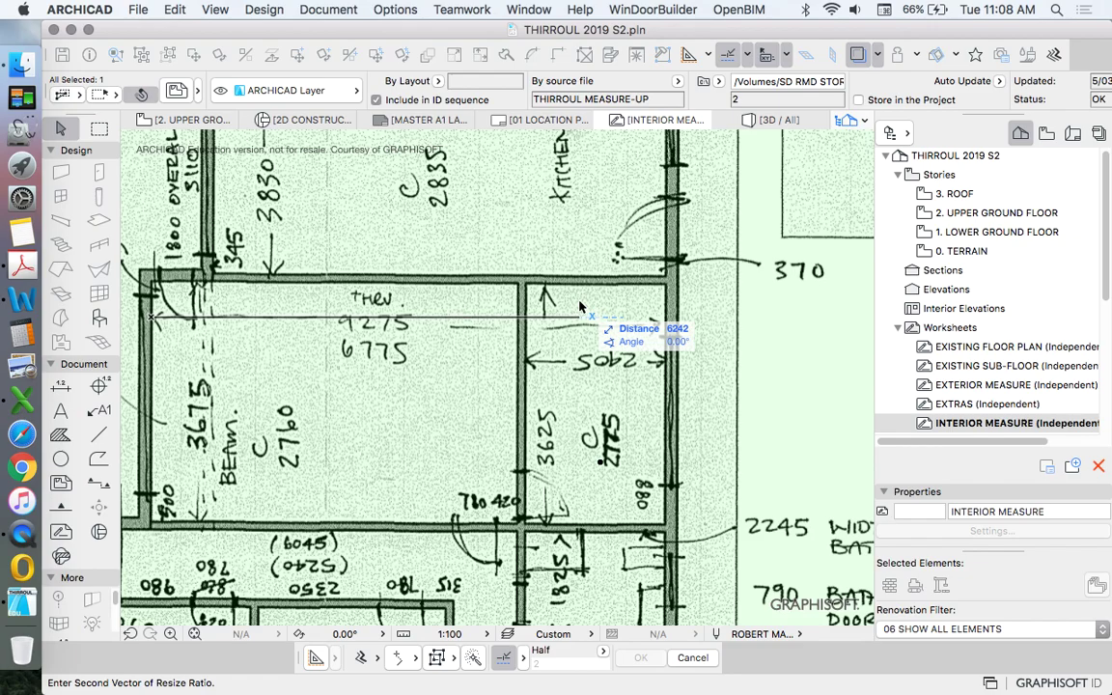
{"action": "type", "text": "9275"}
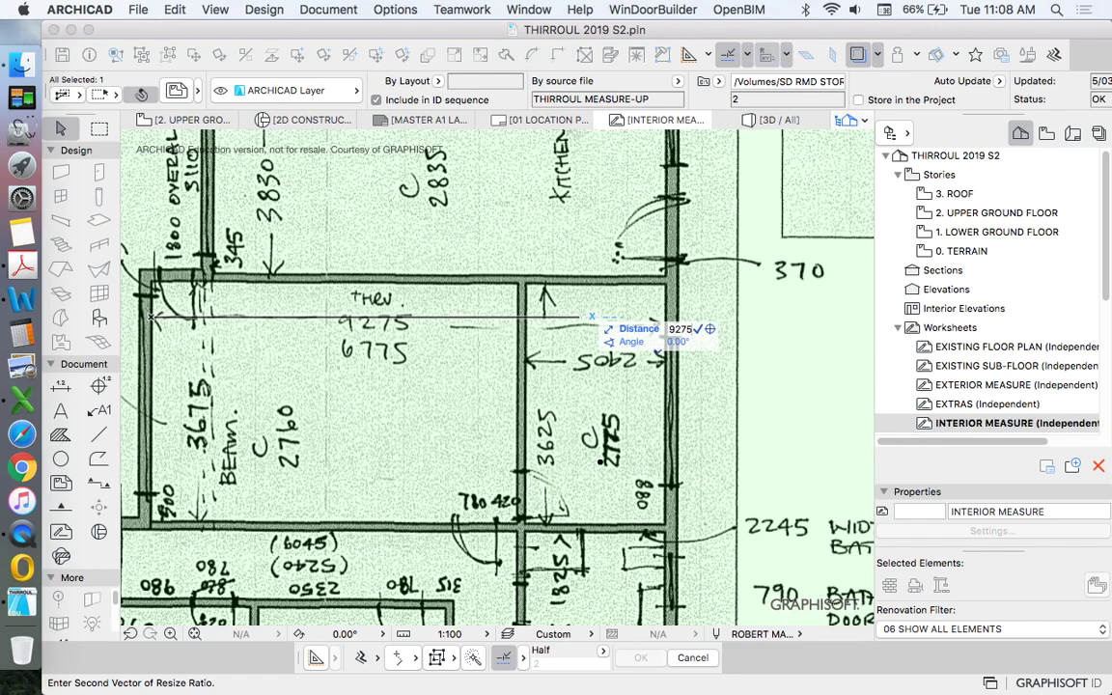
{"action": "key", "text": "Return"}
Delete the upper copy of the plan drawing, keeping the rescaled one below the red sketch
{"action": "scroll", "coordinate": [506, 386], "scroll_direction": "down", "scroll_amount": 5}
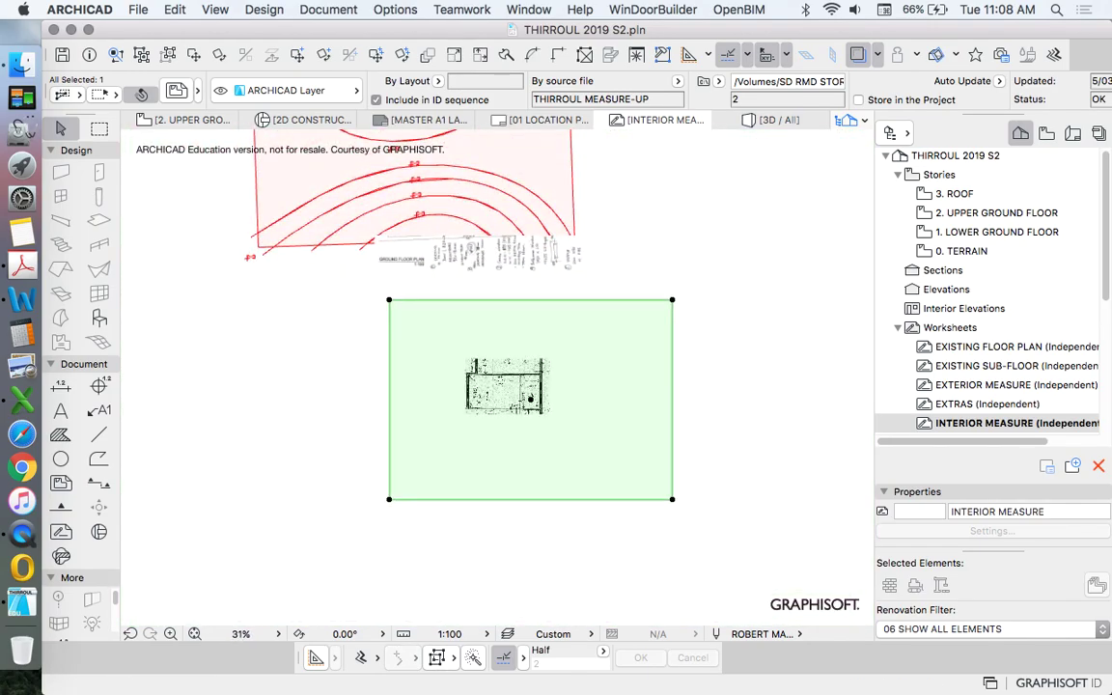
{"action": "scroll", "coordinate": [475, 388], "scroll_direction": "up", "scroll_amount": 3}
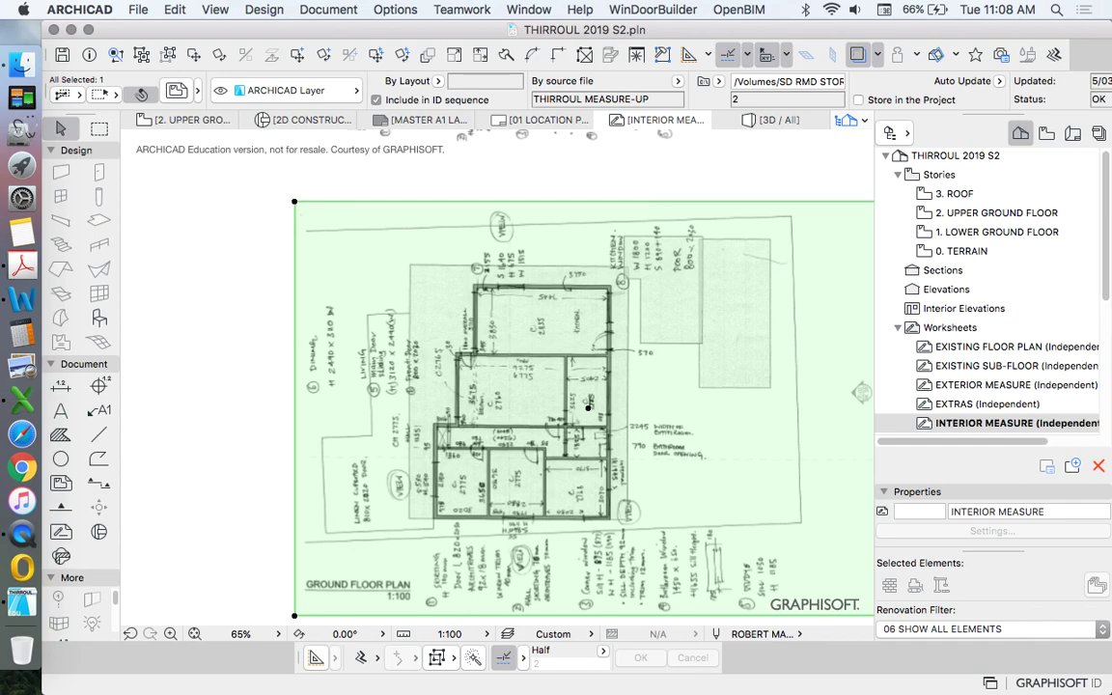
{"action": "scroll", "coordinate": [588, 407], "scroll_direction": "up", "scroll_amount": 2}
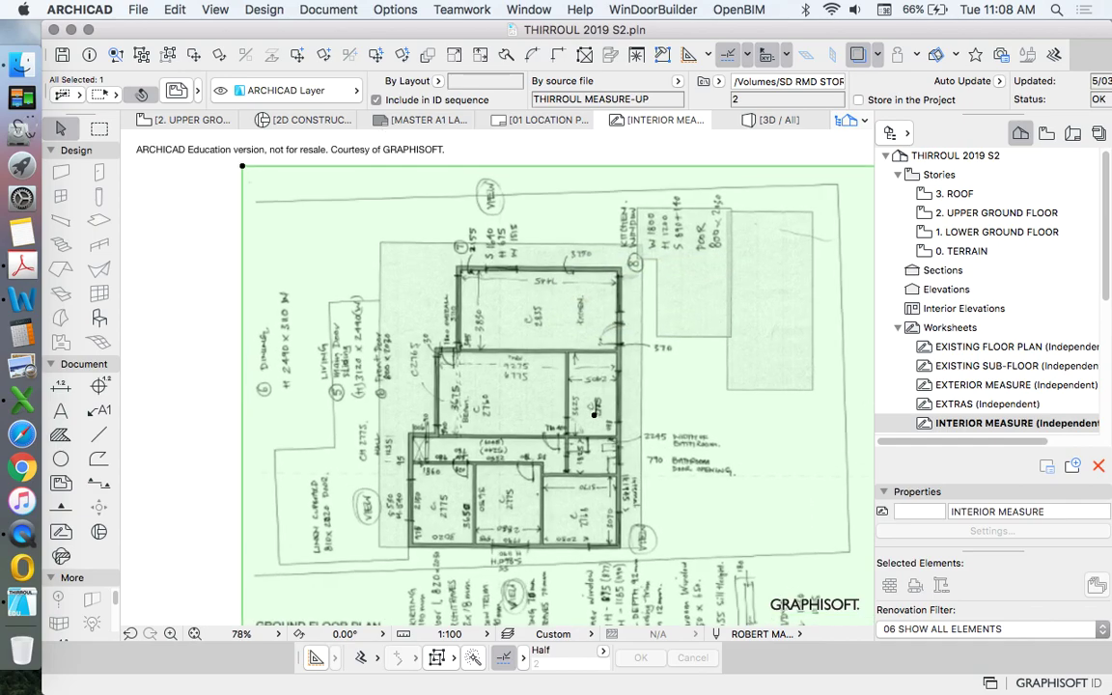
{"action": "scroll", "coordinate": [594, 415], "scroll_direction": "down", "scroll_amount": 6}
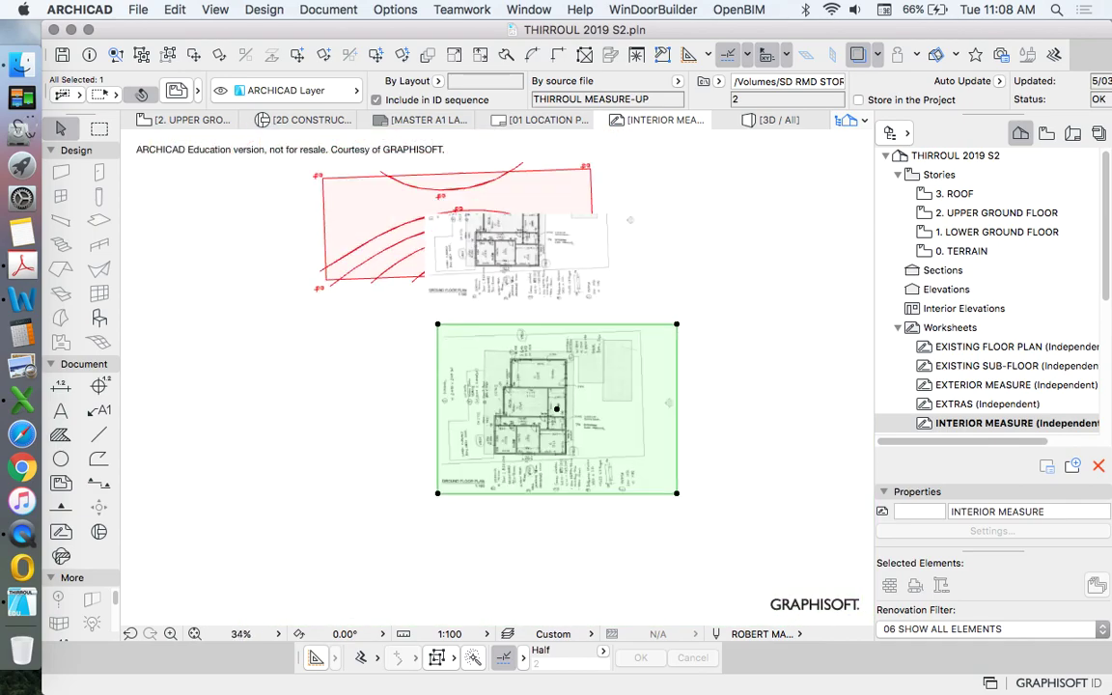
{"action": "scroll", "coordinate": [555, 409], "scroll_direction": "up", "scroll_amount": 2}
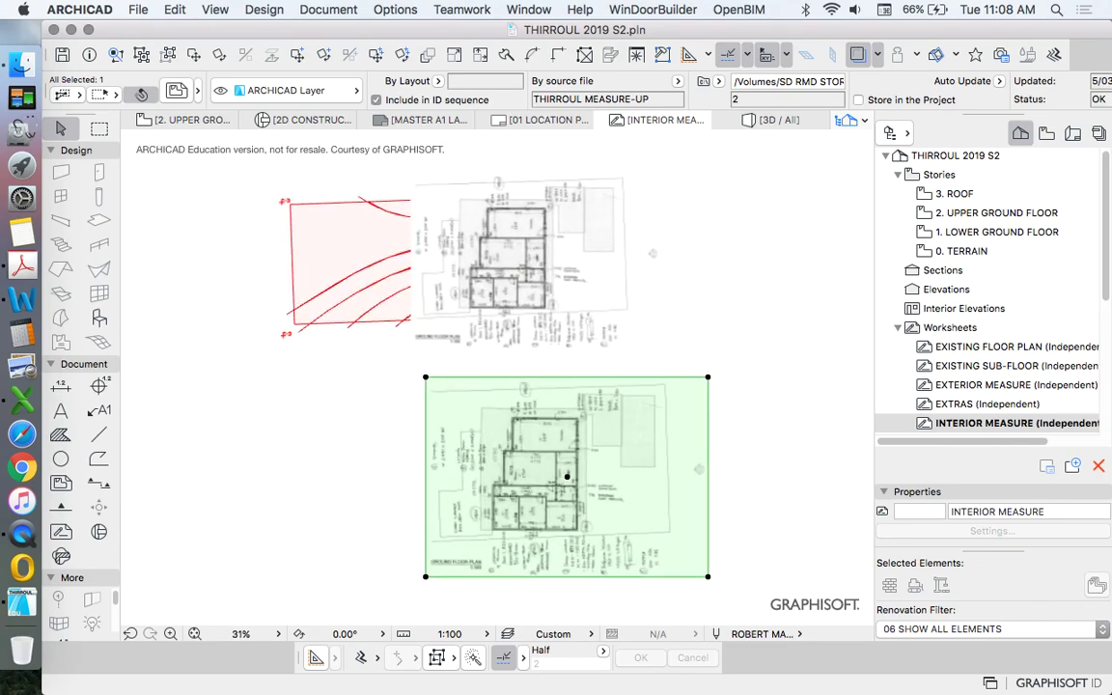
{"action": "key", "text": "Escape"}
{"action": "left_click", "coordinate": [535, 259]}
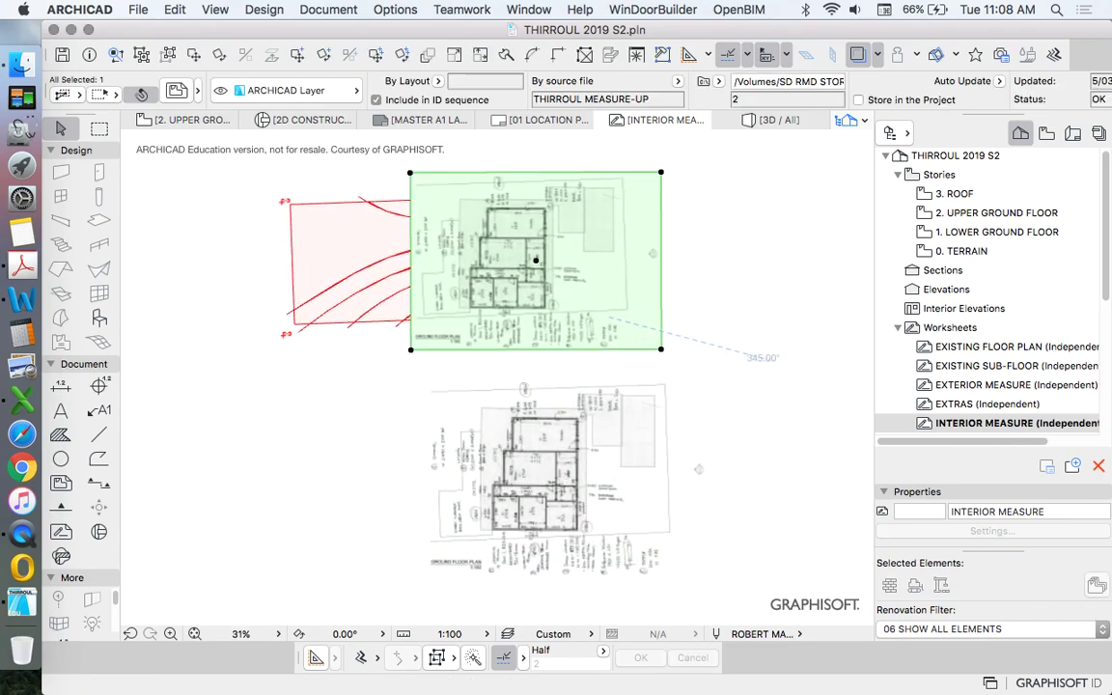
{"action": "key", "text": "Delete"}
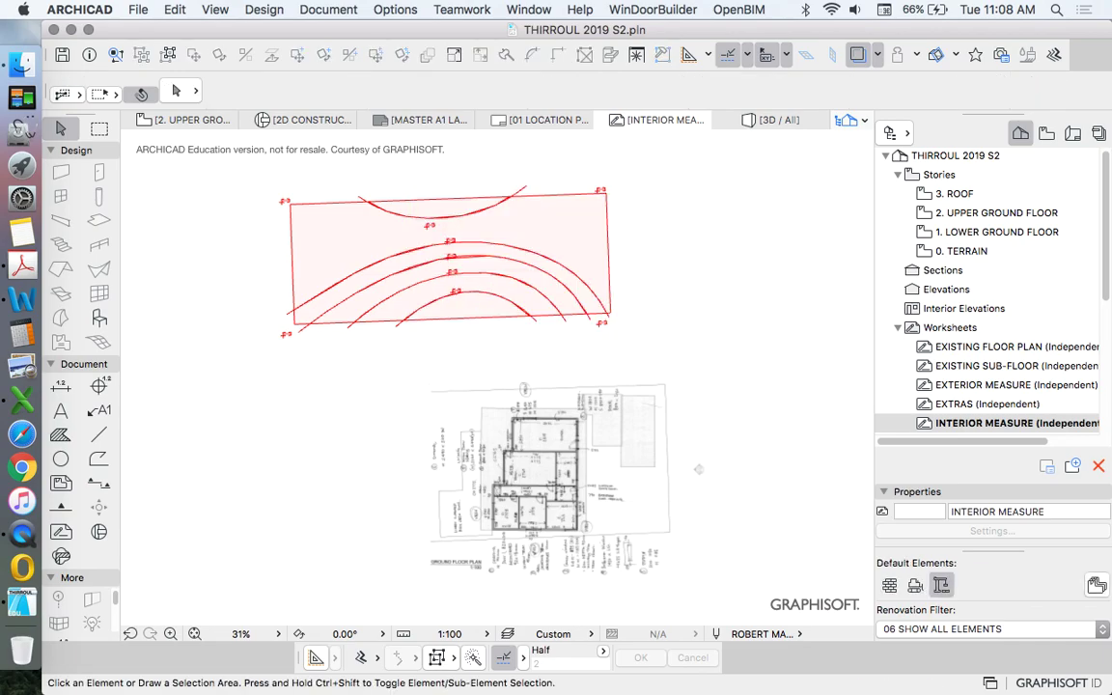
{"action": "scroll", "coordinate": [698, 469], "scroll_direction": "down", "scroll_amount": 2}
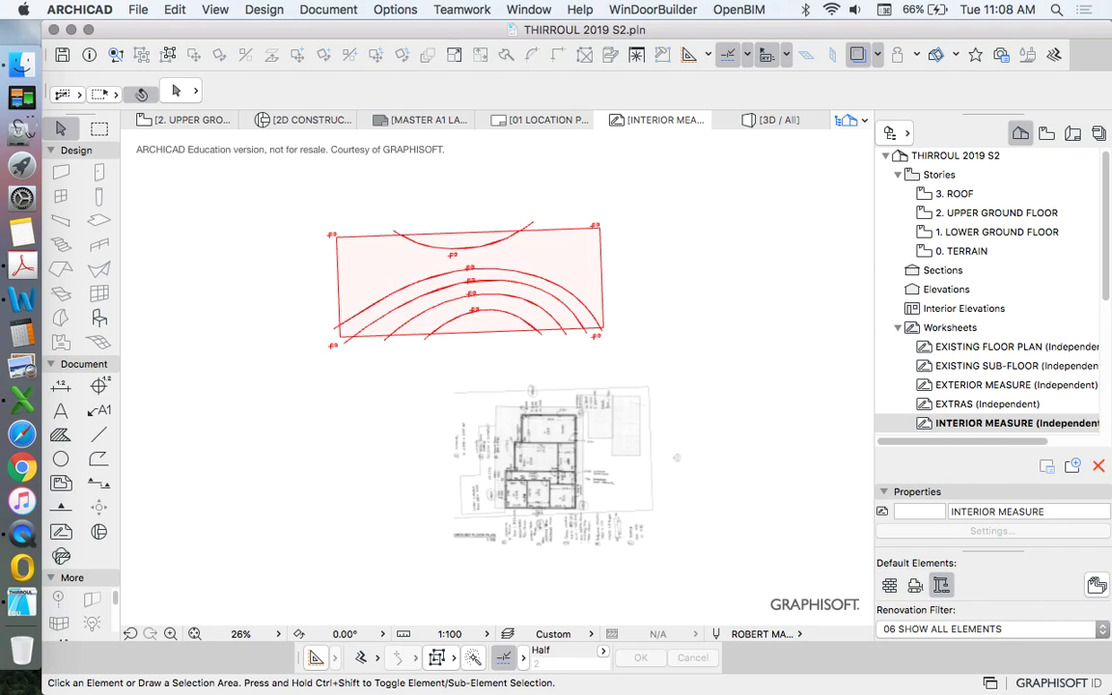
Show the Upper Ground Floor as trace reference and start dragging the scanned PDF plan
{"action": "right_click", "coordinate": [835, 213]}
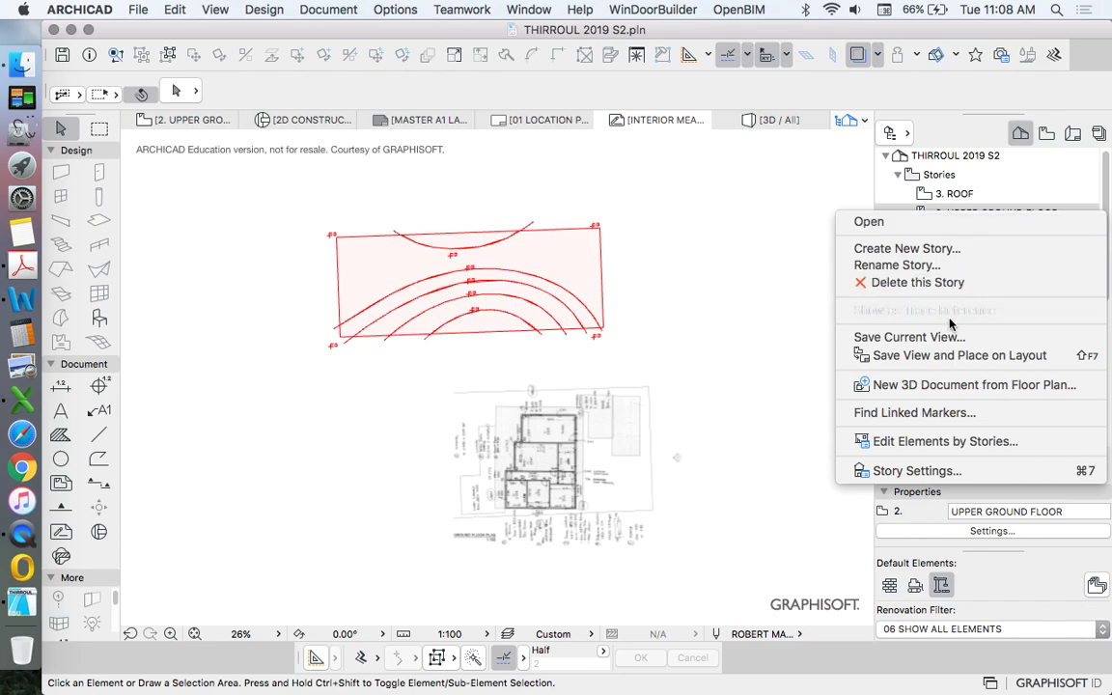
{"action": "left_click", "coordinate": [841, 361]}
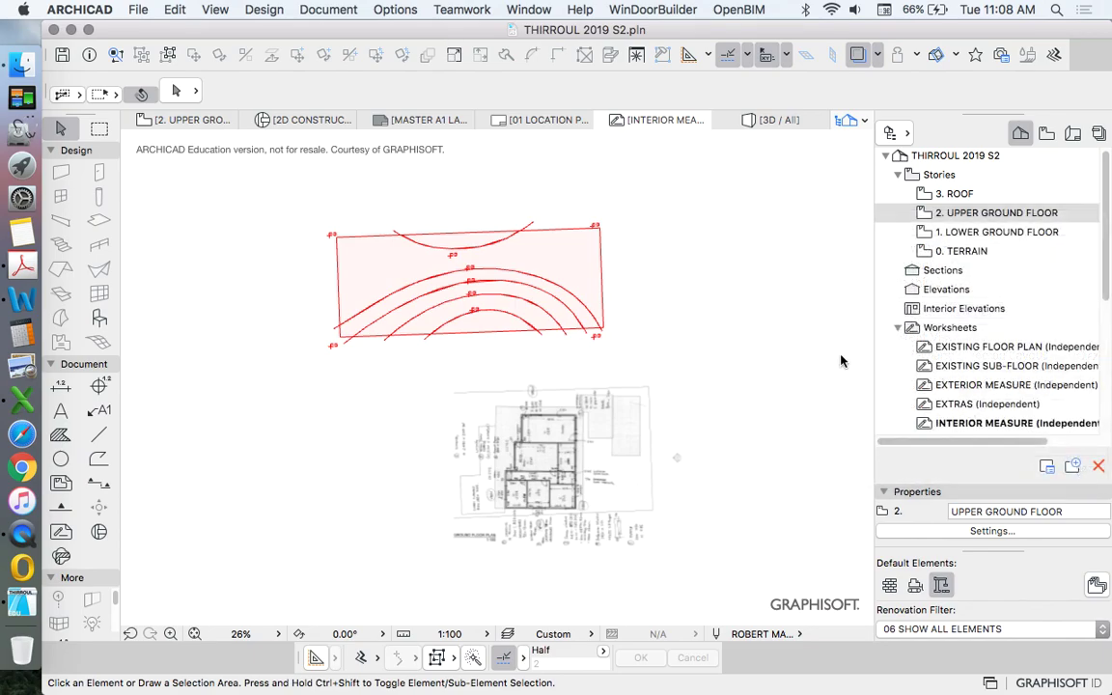
{"action": "left_click", "coordinate": [629, 422]}
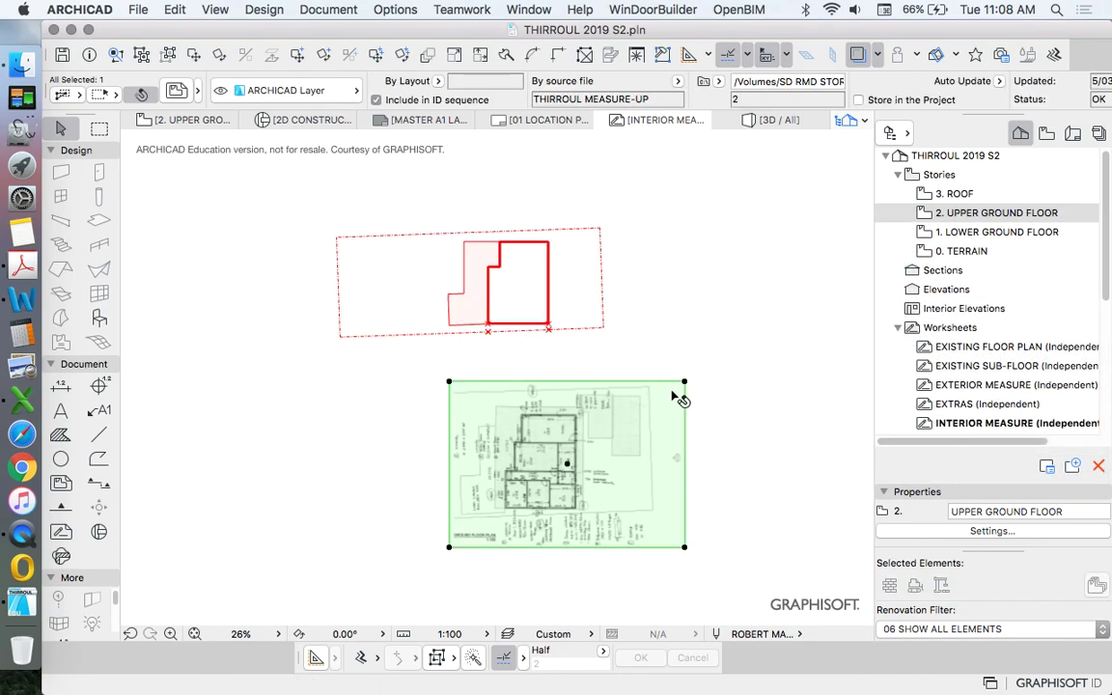
{"action": "left_click", "coordinate": [193, 55]}
{"action": "scroll", "coordinate": [496, 367], "scroll_direction": "up", "scroll_amount": 5}
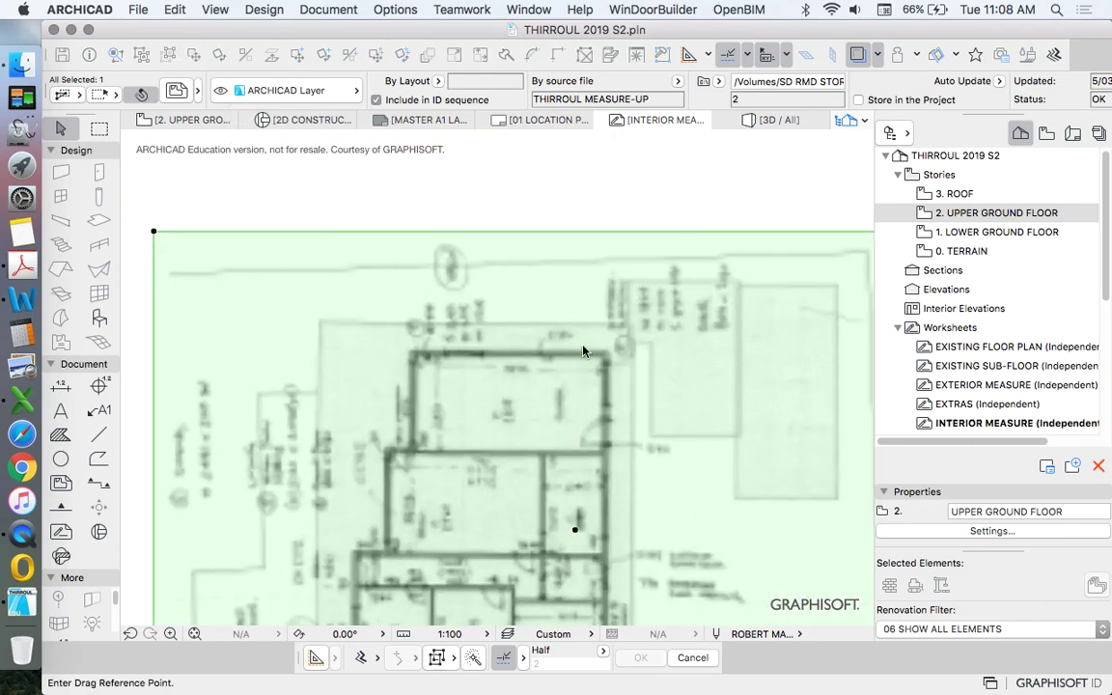
{"action": "scroll", "coordinate": [598, 382], "scroll_direction": "down", "scroll_amount": 6}
{"action": "scroll", "coordinate": [608, 403], "scroll_direction": "up", "scroll_amount": 4}
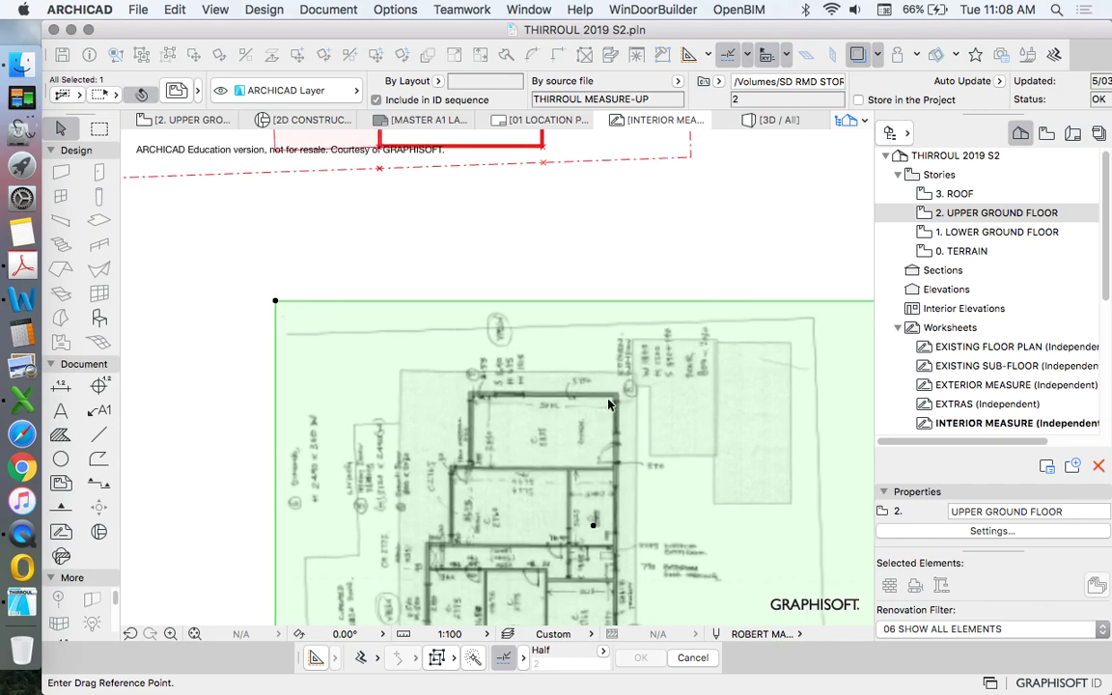
{"action": "scroll", "coordinate": [608, 403], "scroll_direction": "up", "scroll_amount": 8}
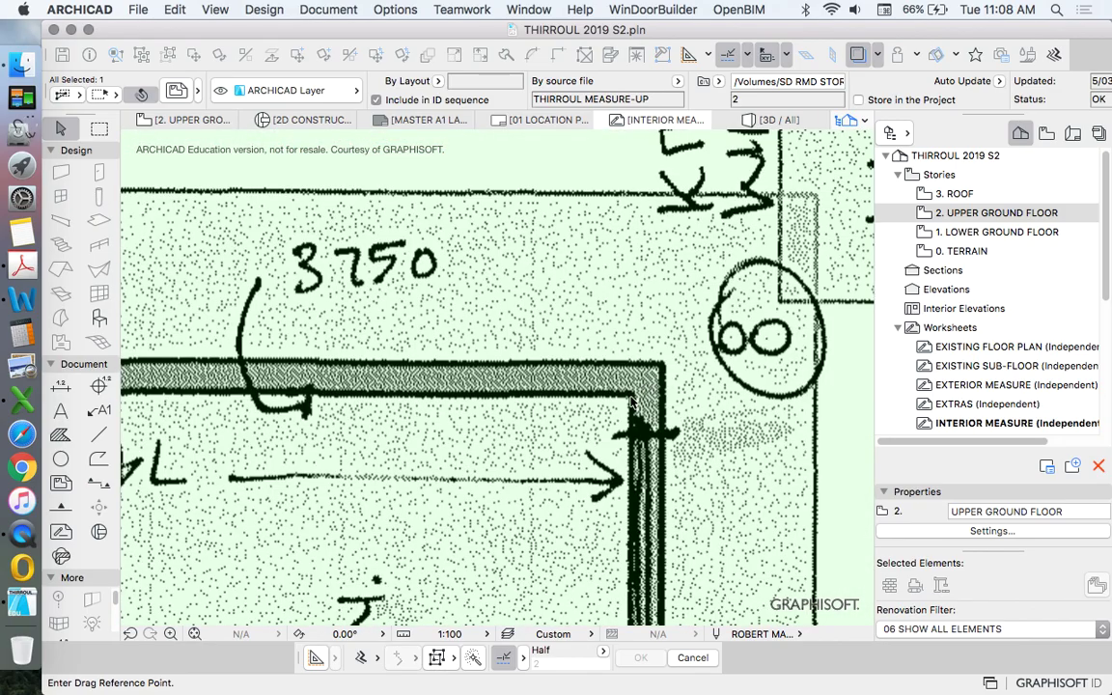
Move the PDF so its kitchen wall corner lands on the red outline's matching corner
{"action": "left_click", "coordinate": [630, 396]}
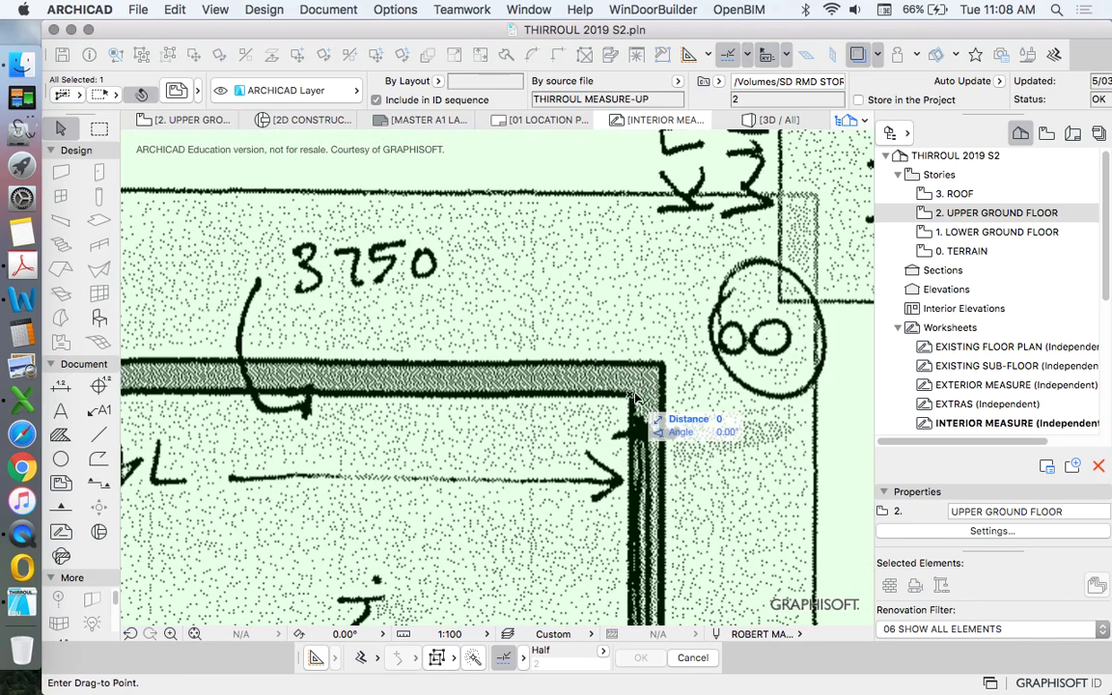
{"action": "scroll", "coordinate": [627, 415], "scroll_direction": "down", "scroll_amount": 8}
{"action": "scroll", "coordinate": [714, 452], "scroll_direction": "up", "scroll_amount": 3}
{"action": "scroll", "coordinate": [712, 451], "scroll_direction": "up", "scroll_amount": 8}
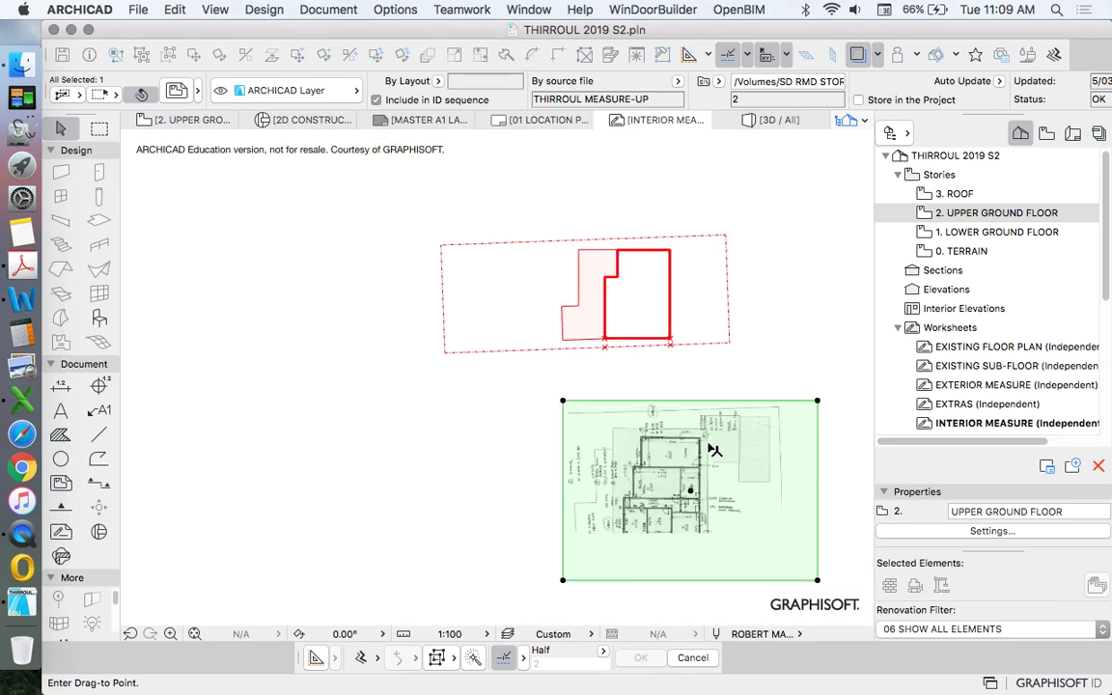
{"action": "scroll", "coordinate": [683, 296], "scroll_direction": "up", "scroll_amount": 2}
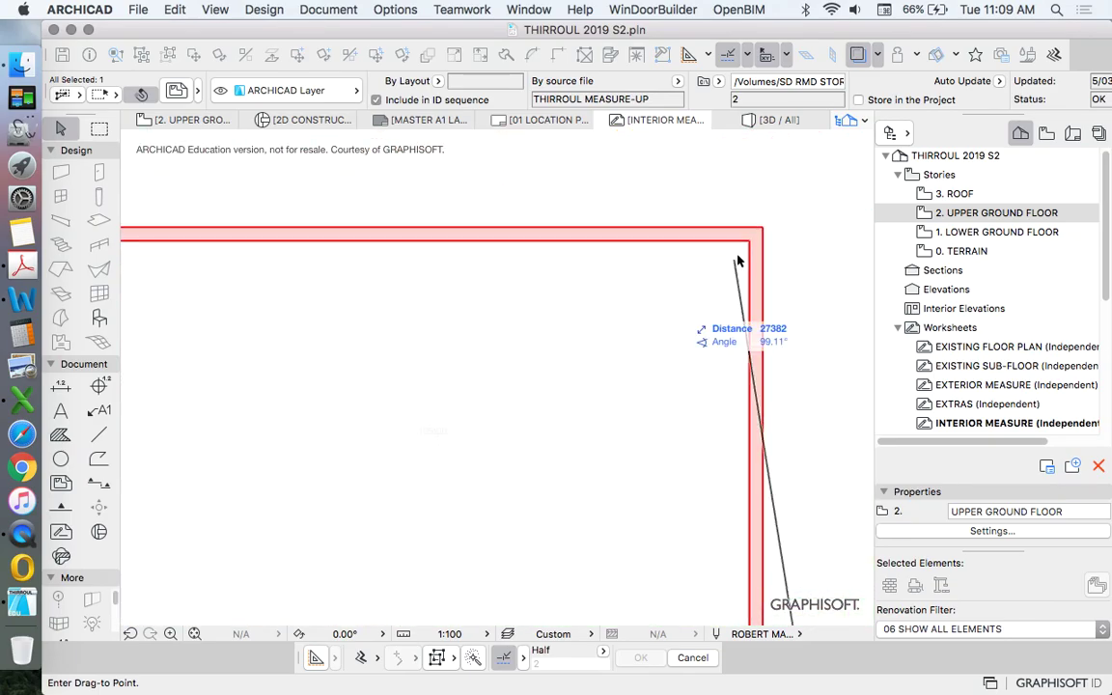
{"action": "left_click", "coordinate": [749, 253]}
{"action": "scroll", "coordinate": [705, 232], "scroll_direction": "down", "scroll_amount": 6}
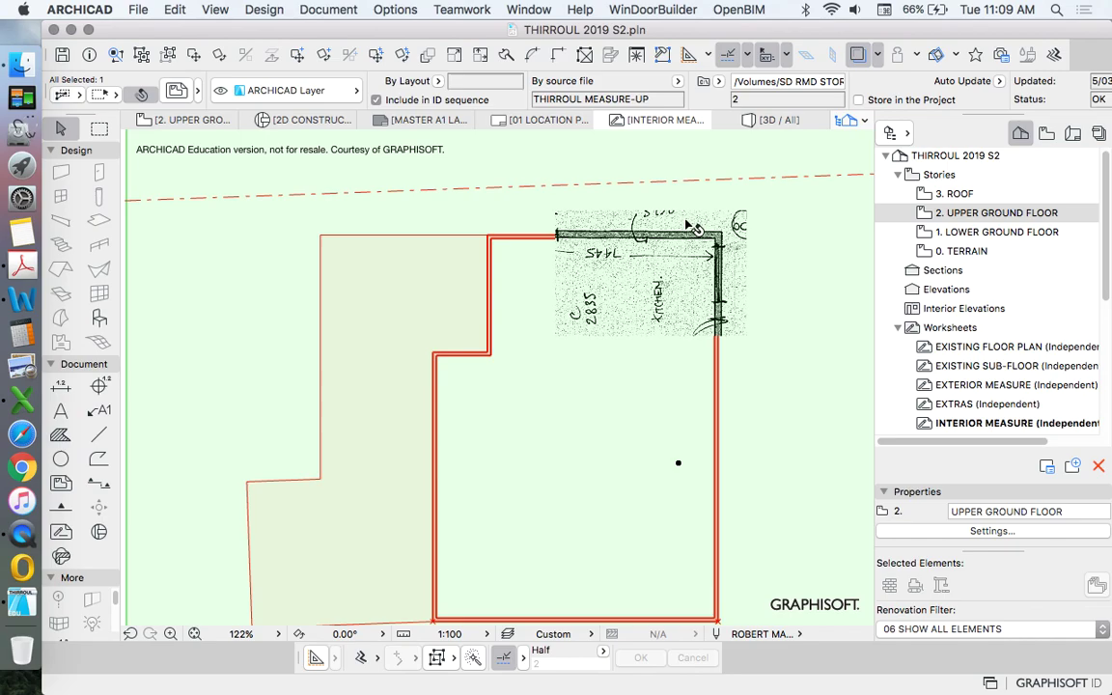
{"action": "scroll", "coordinate": [650, 276], "scroll_direction": "down", "scroll_amount": 2}
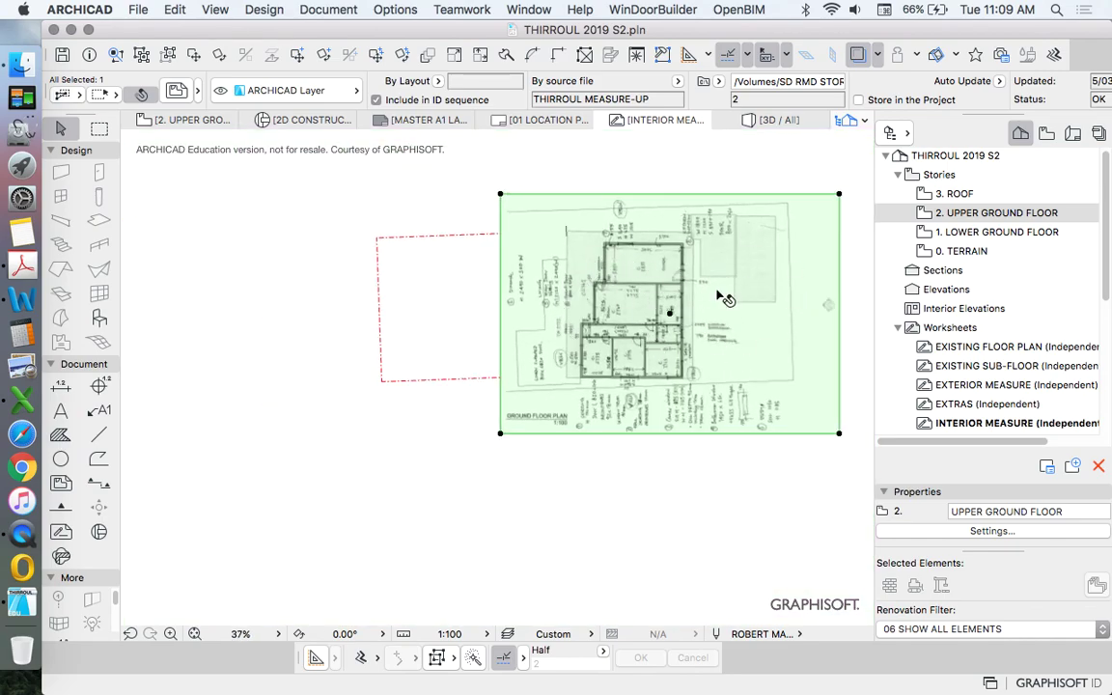
Use Switch Reference with Active so the measure-up worksheet becomes the red trace
{"action": "scroll", "coordinate": [670, 328], "scroll_direction": "down", "scroll_amount": 1}
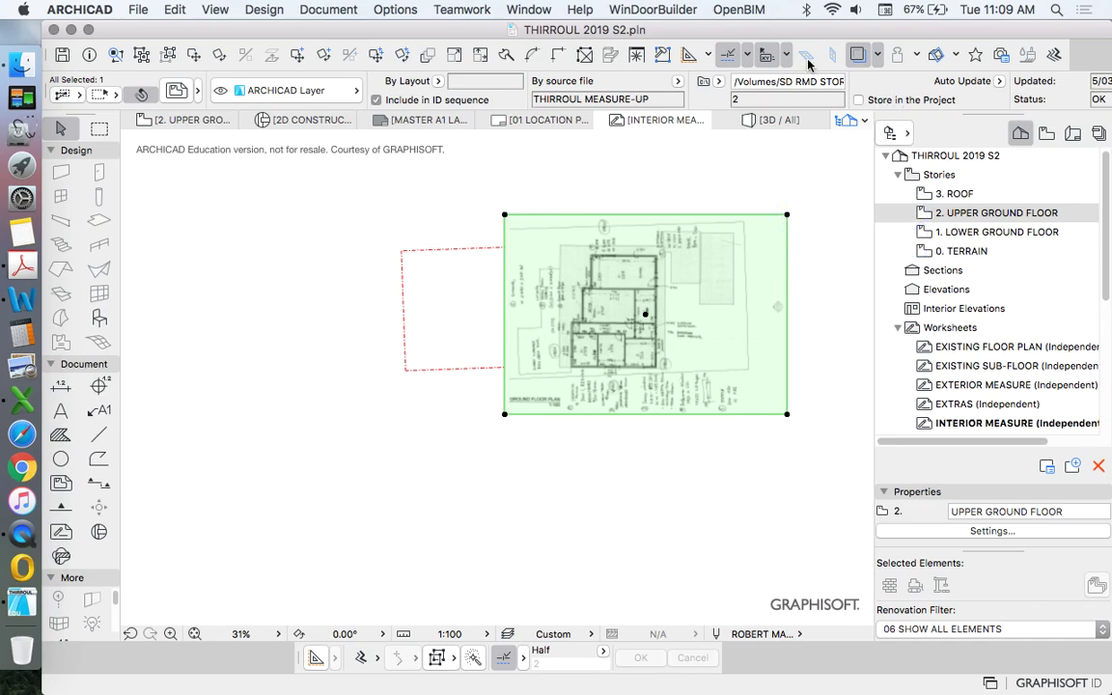
{"action": "left_click", "coordinate": [879, 56]}
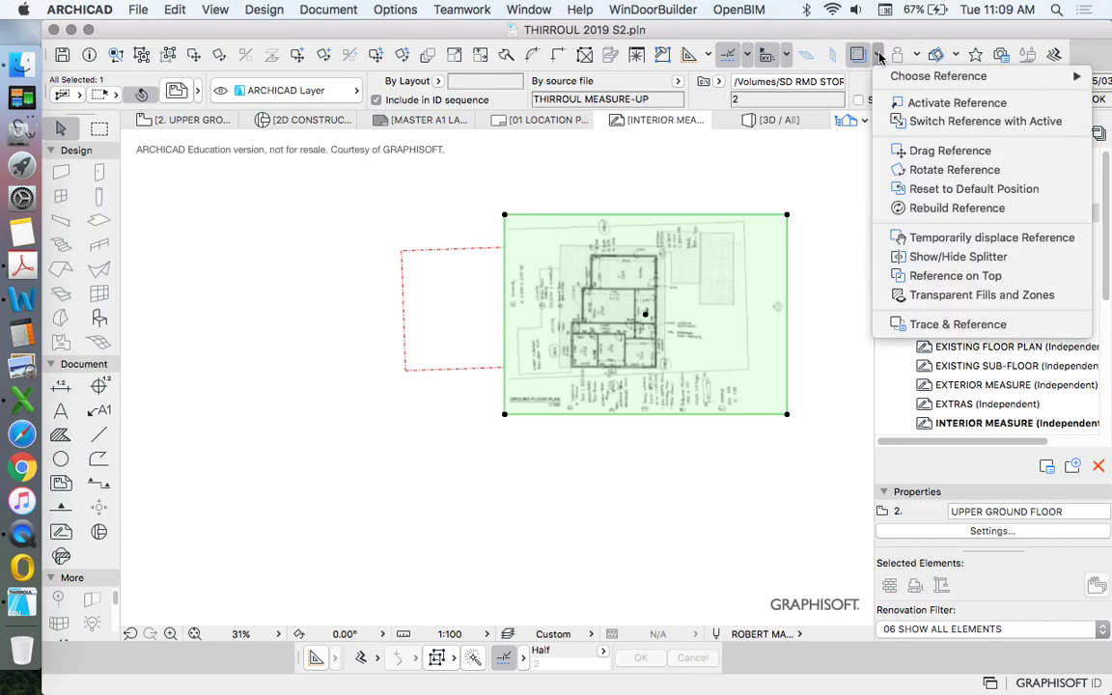
{"action": "left_click", "coordinate": [942, 122]}
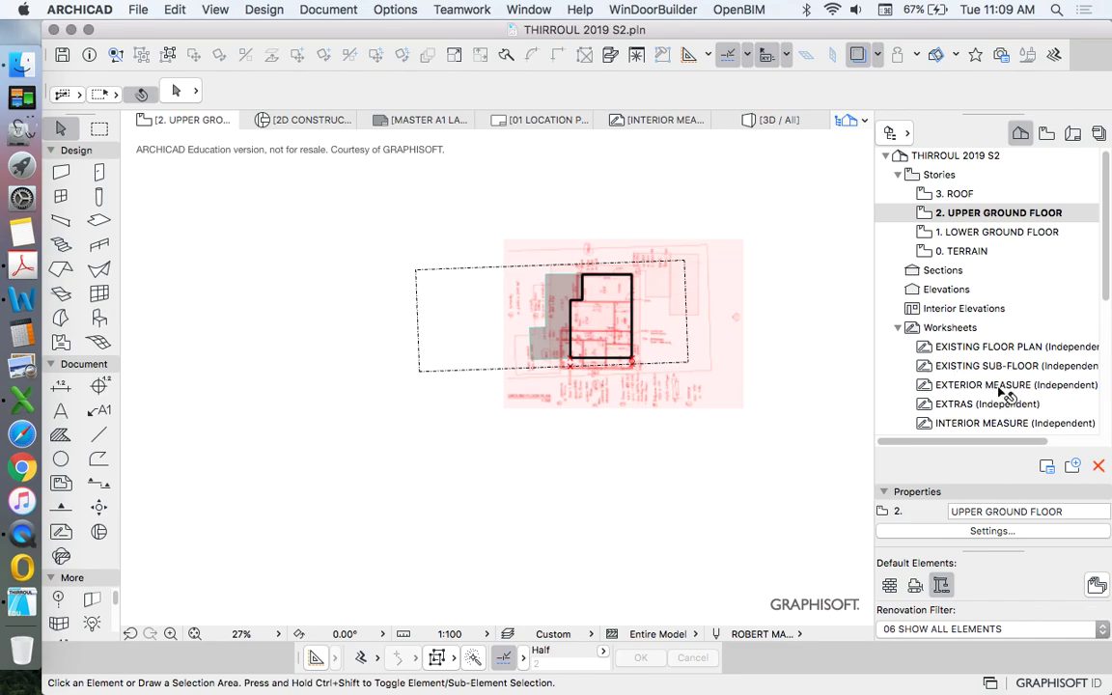
{"action": "scroll", "coordinate": [936, 381], "scroll_direction": "down", "scroll_amount": 2}
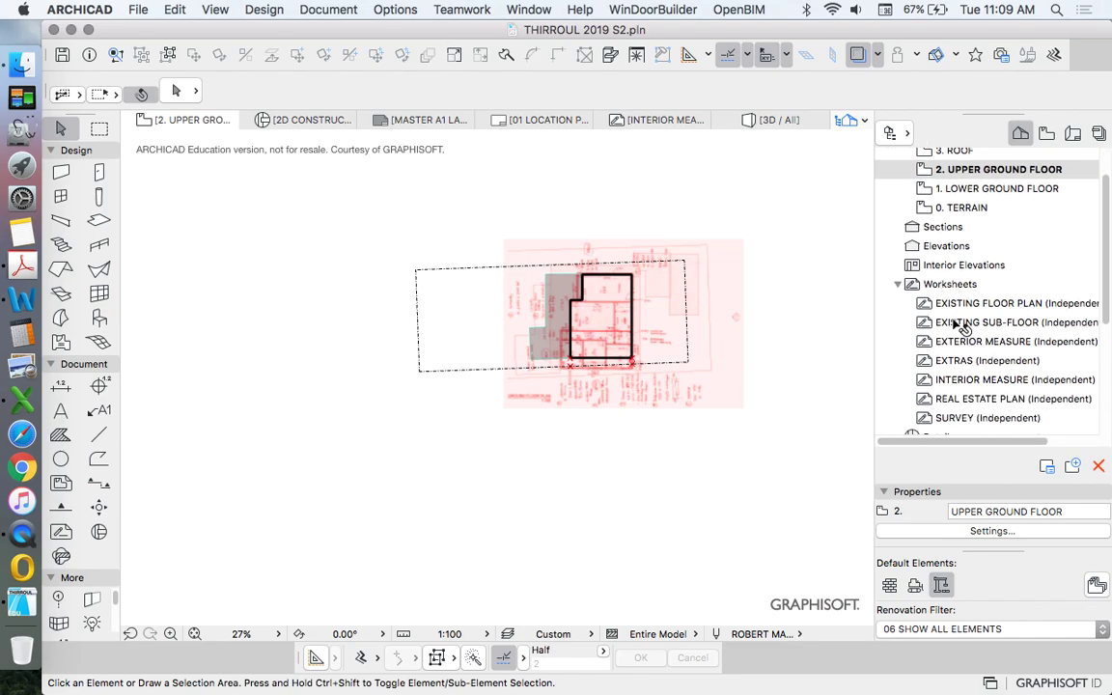
{"action": "scroll", "coordinate": [951, 323], "scroll_direction": "down", "scroll_amount": 2}
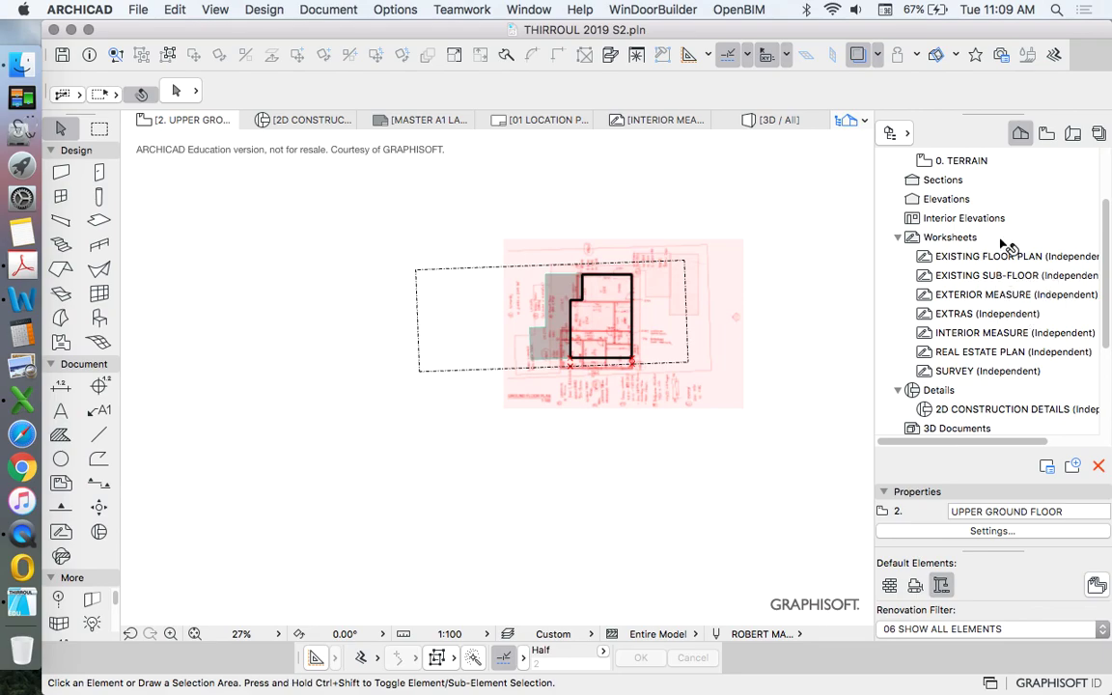
{"action": "scroll", "coordinate": [671, 311], "scroll_direction": "up", "scroll_amount": 5}
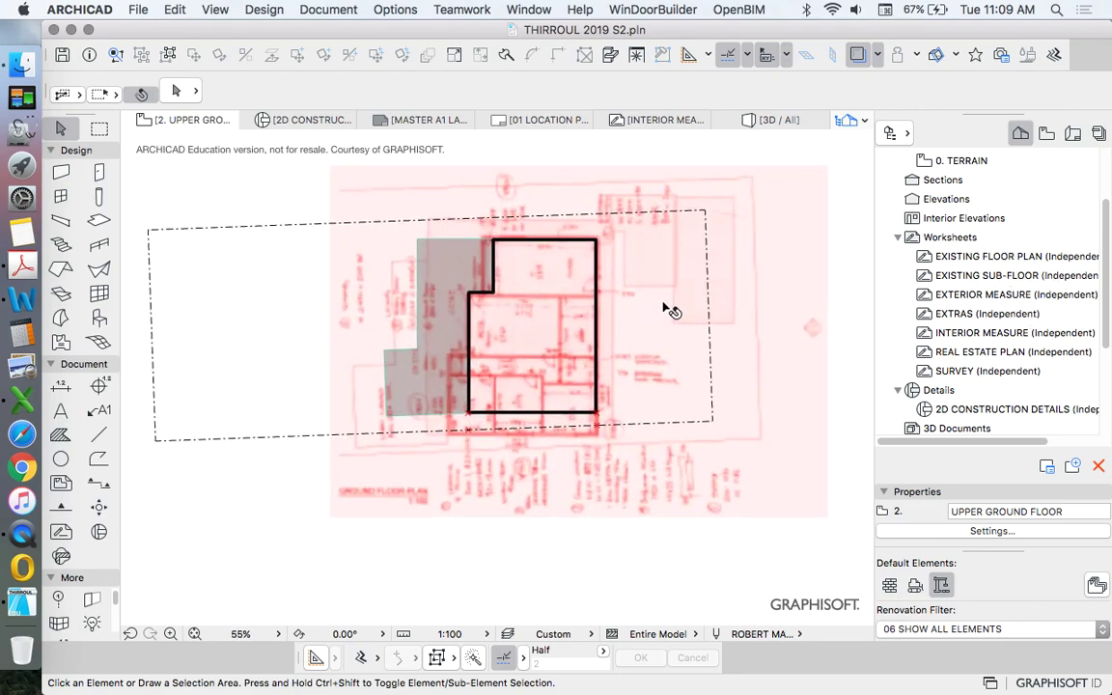
{"action": "scroll", "coordinate": [622, 270], "scroll_direction": "up", "scroll_amount": 4}
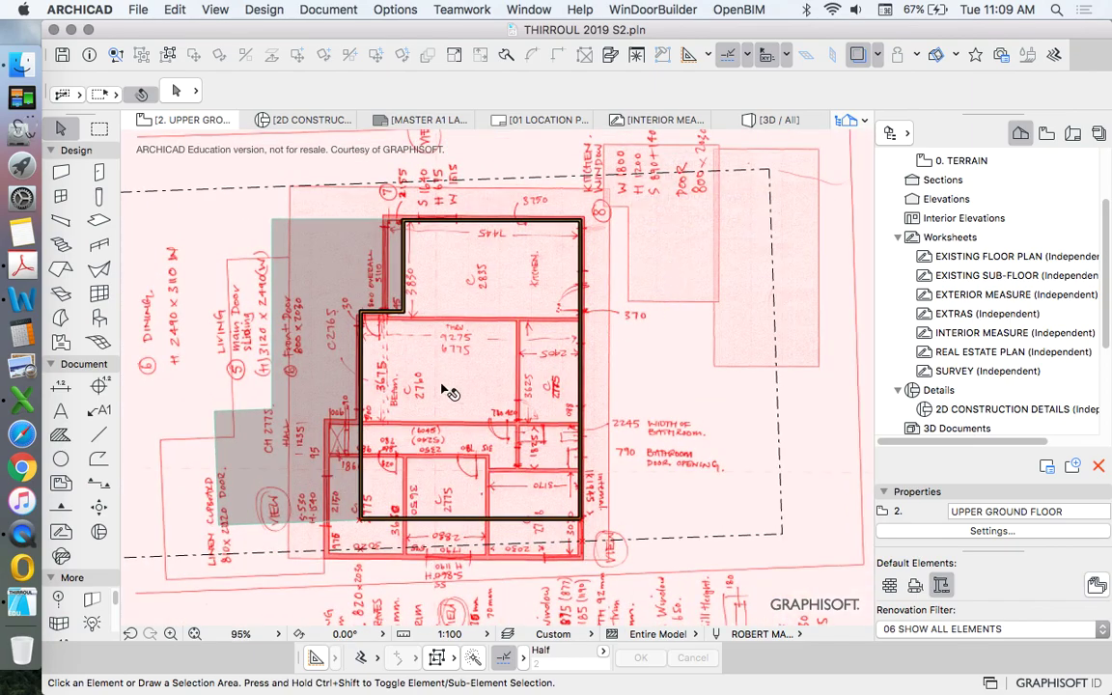
{"action": "scroll", "coordinate": [618, 399], "scroll_direction": "left", "scroll_amount": 2}
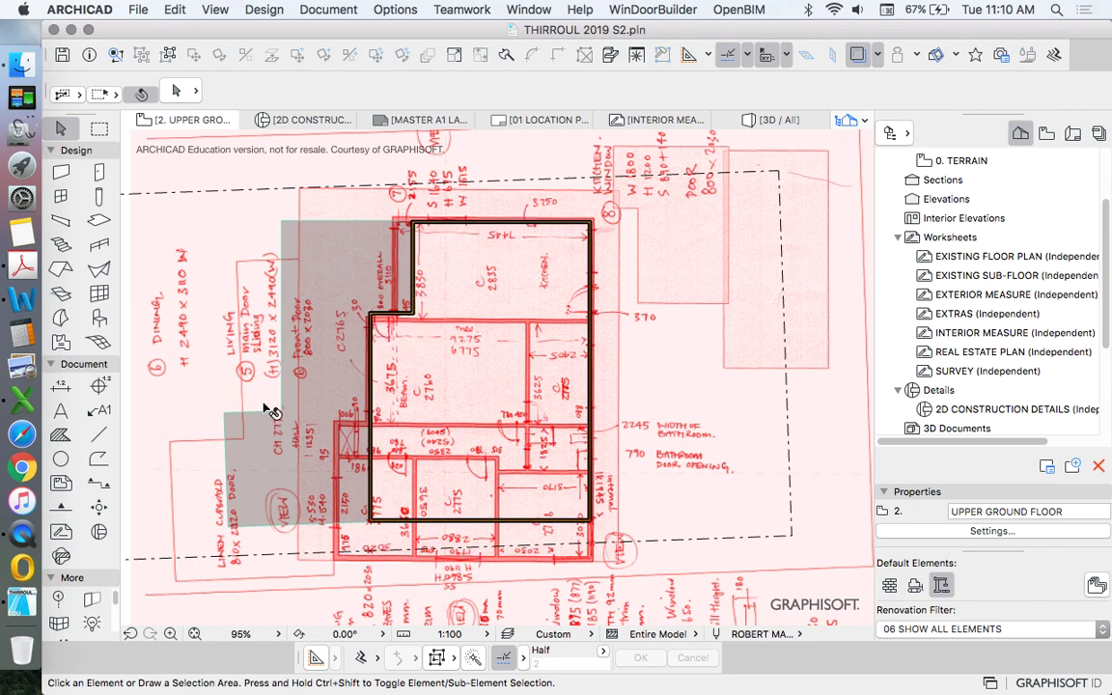
{"action": "scroll", "coordinate": [586, 280], "scroll_direction": "down", "scroll_amount": 3}
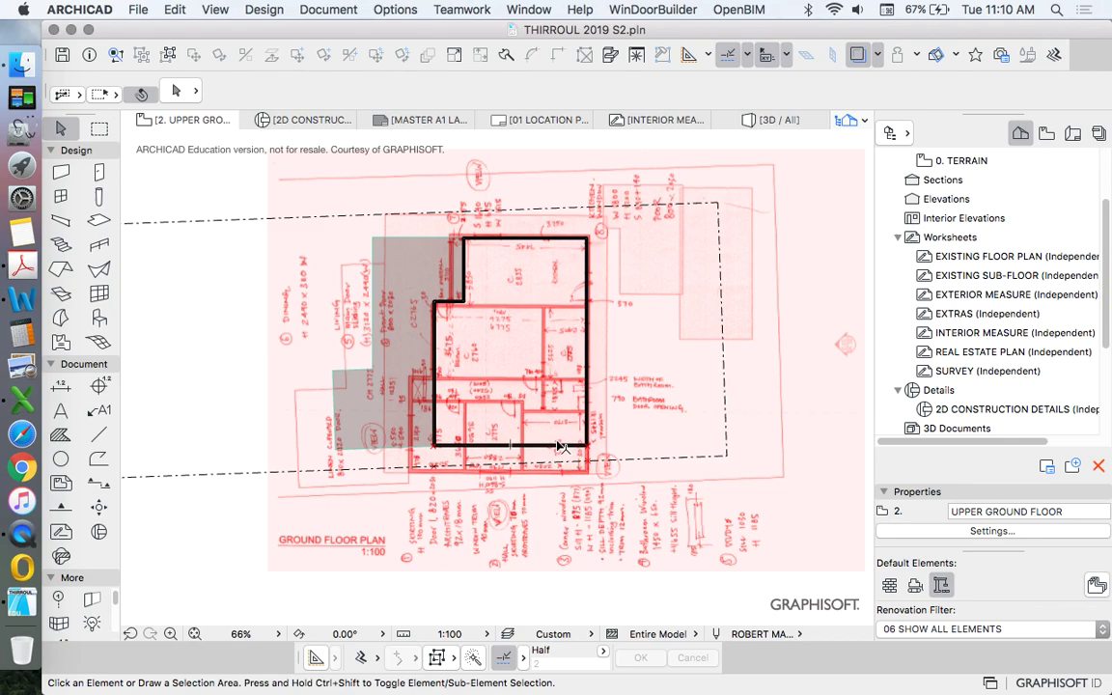
{"action": "scroll", "coordinate": [558, 410], "scroll_direction": "up", "scroll_amount": 3}
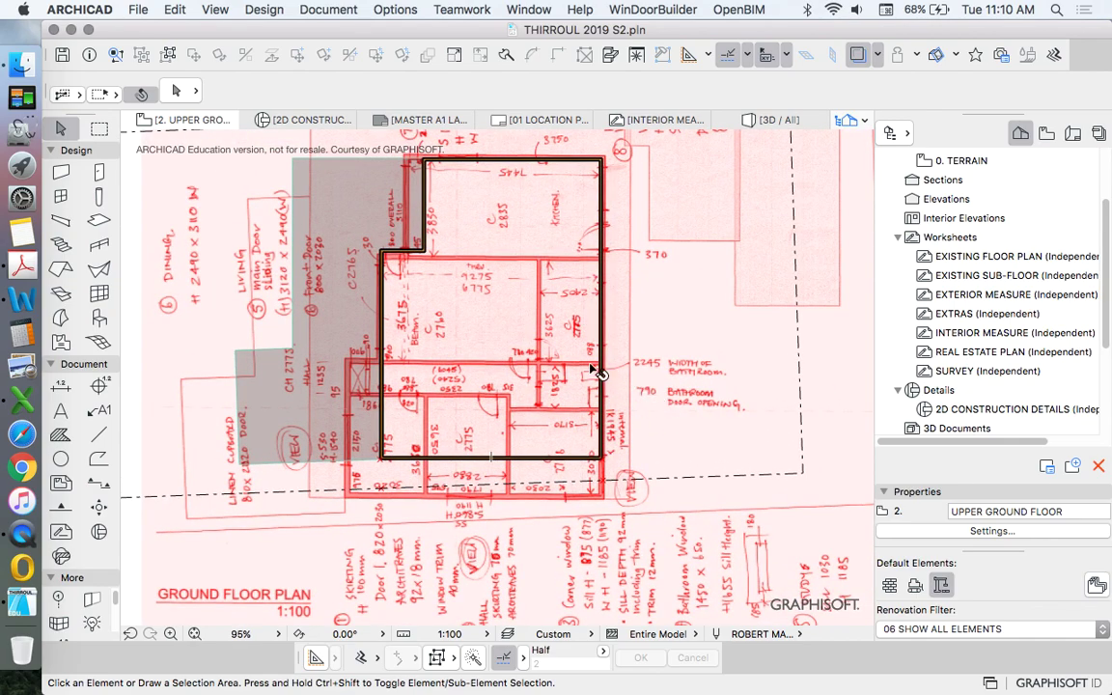
{"action": "scroll", "coordinate": [516, 205], "scroll_direction": "up", "scroll_amount": 2}
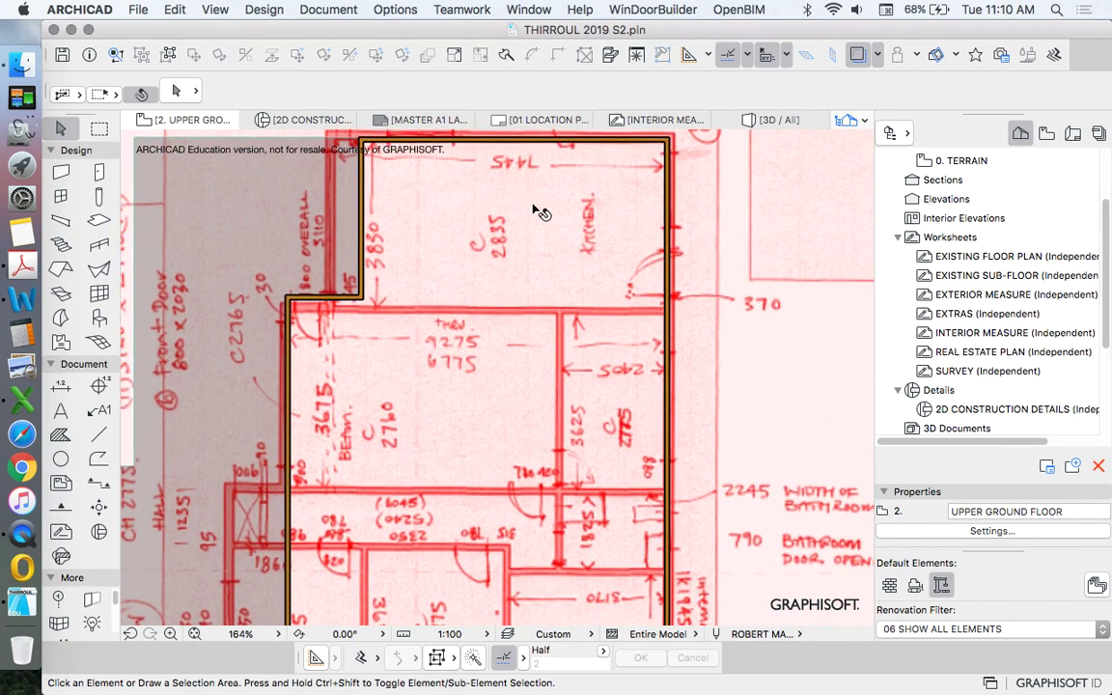
{"action": "scroll", "coordinate": [493, 218], "scroll_direction": "down", "scroll_amount": 3}
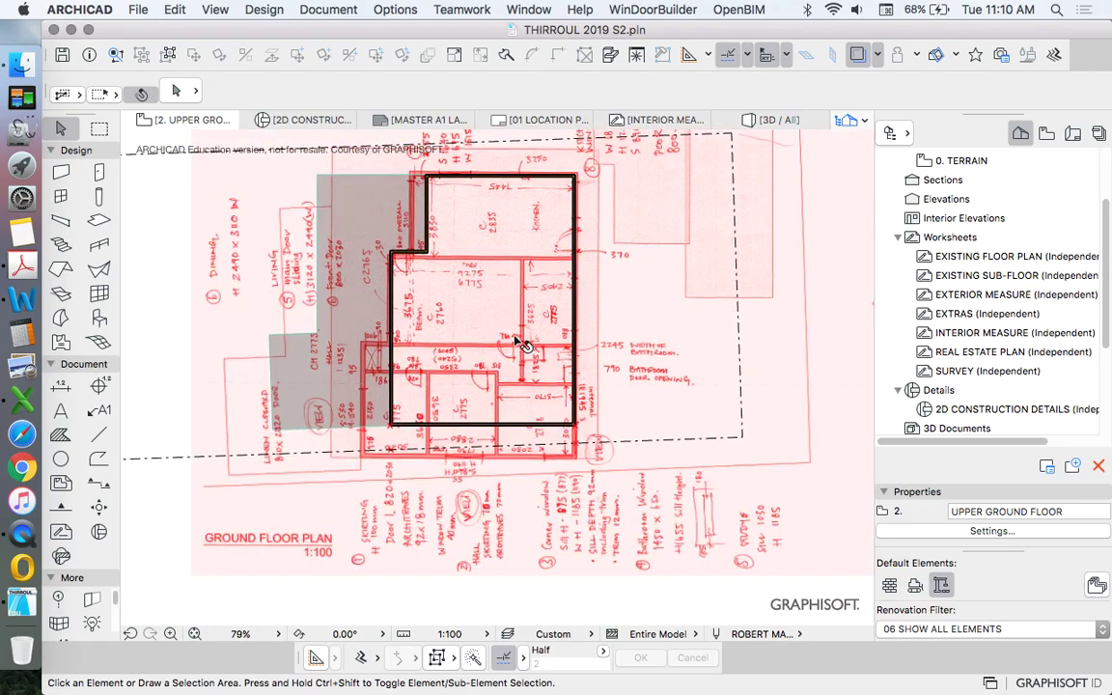
{"action": "scroll", "coordinate": [519, 343], "scroll_direction": "down", "scroll_amount": 2}
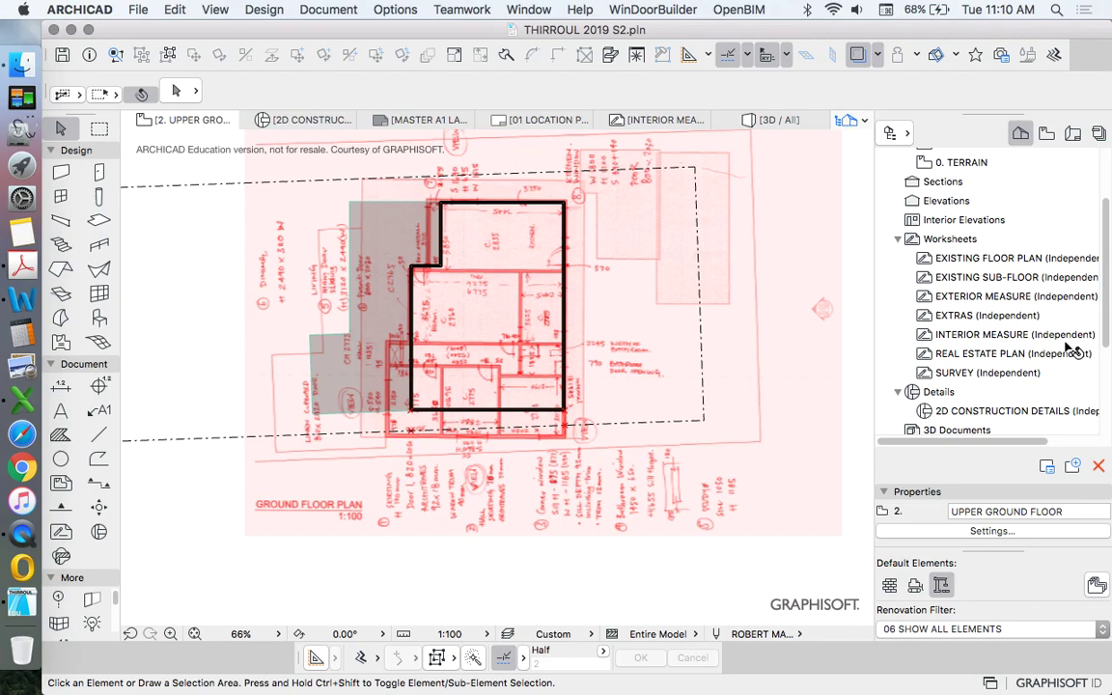
Set the Existing Floor Plan worksheet as trace reference, then open that worksheet
{"action": "double_click", "coordinate": [994, 258]}
{"action": "double_click", "coordinate": [998, 214]}
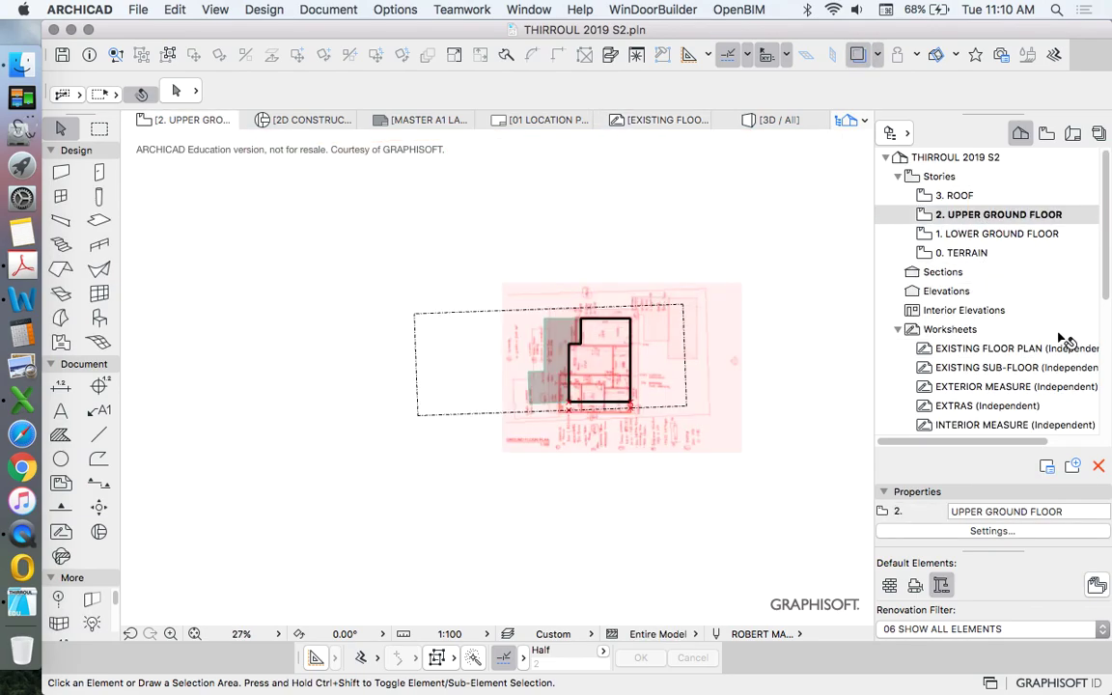
{"action": "scroll", "coordinate": [1066, 340], "scroll_direction": "down", "scroll_amount": 2}
{"action": "right_click", "coordinate": [1008, 311]}
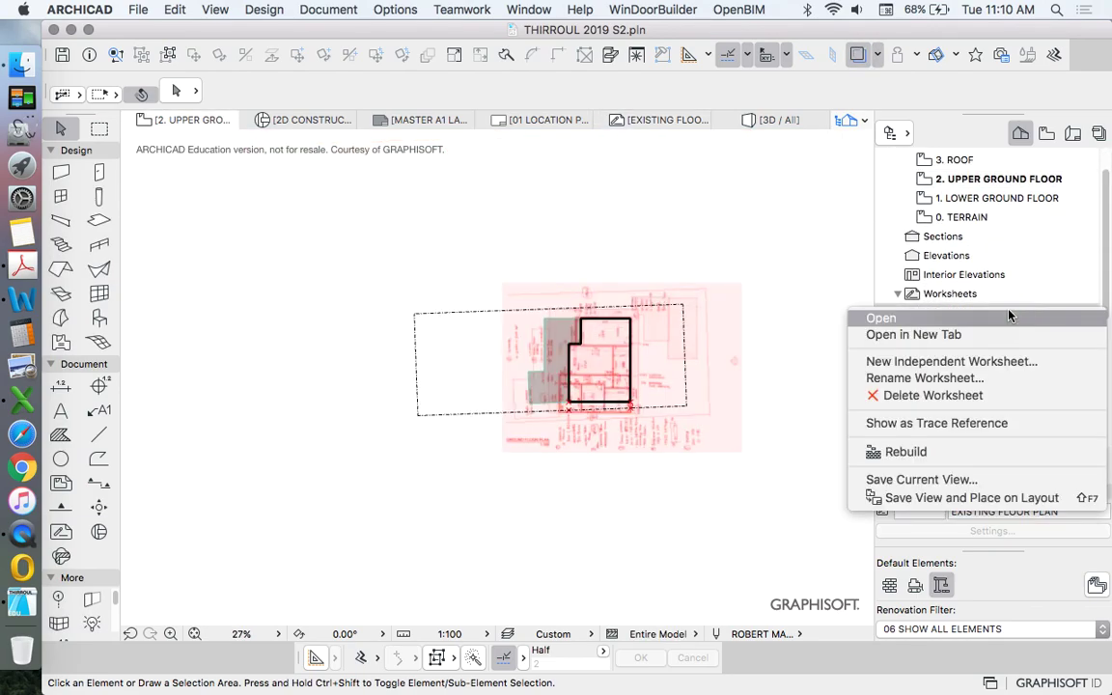
{"action": "left_click", "coordinate": [980, 423]}
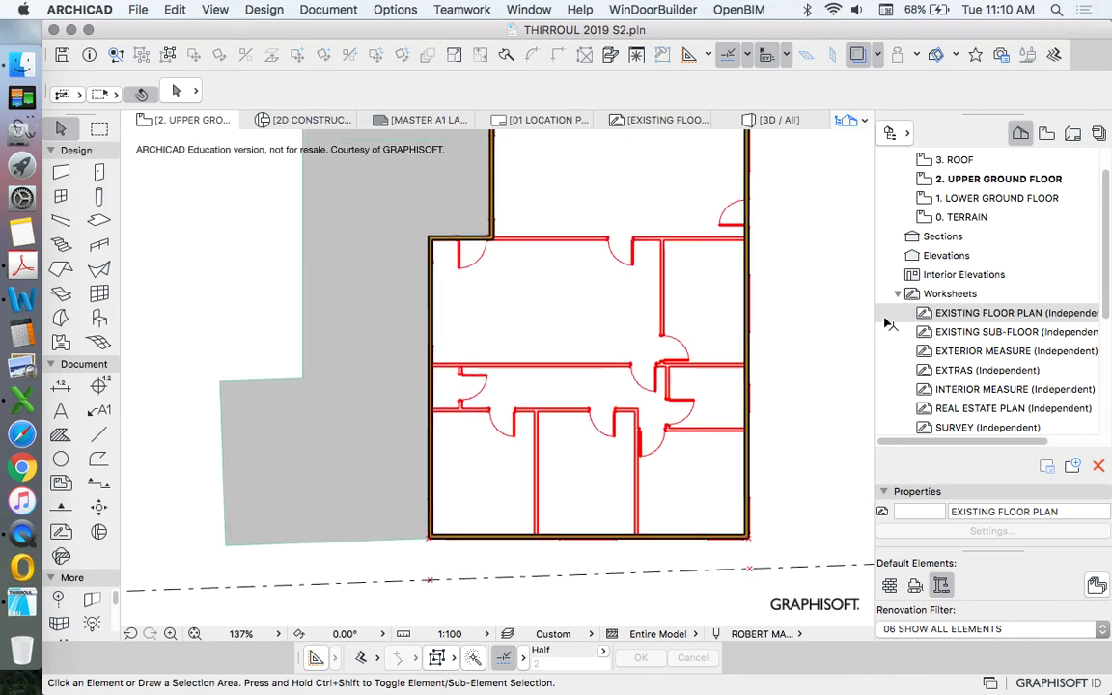
{"action": "scroll", "coordinate": [712, 296], "scroll_direction": "down", "scroll_amount": 5}
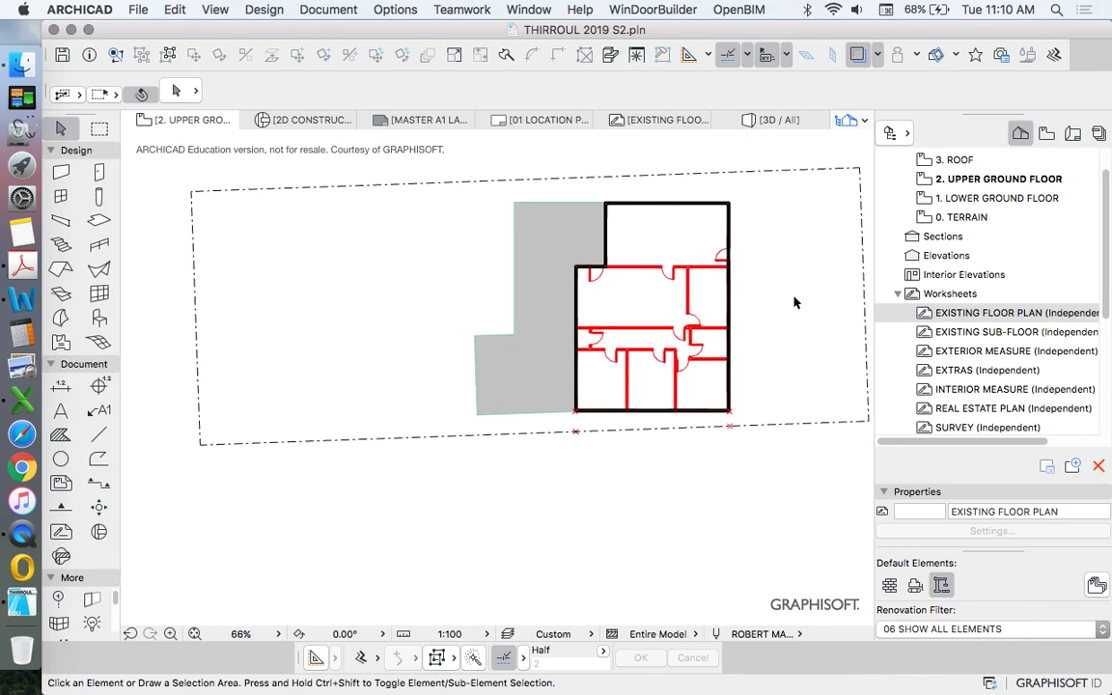
{"action": "scroll", "coordinate": [794, 303], "scroll_direction": "up", "scroll_amount": 5}
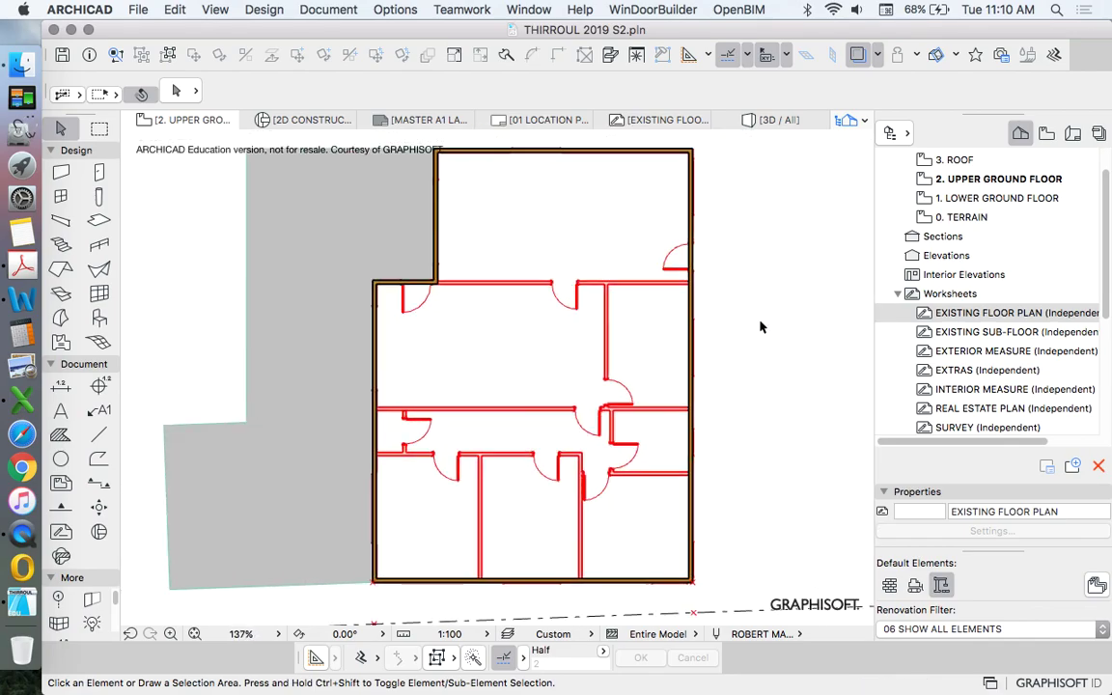
{"action": "double_click", "coordinate": [965, 312]}
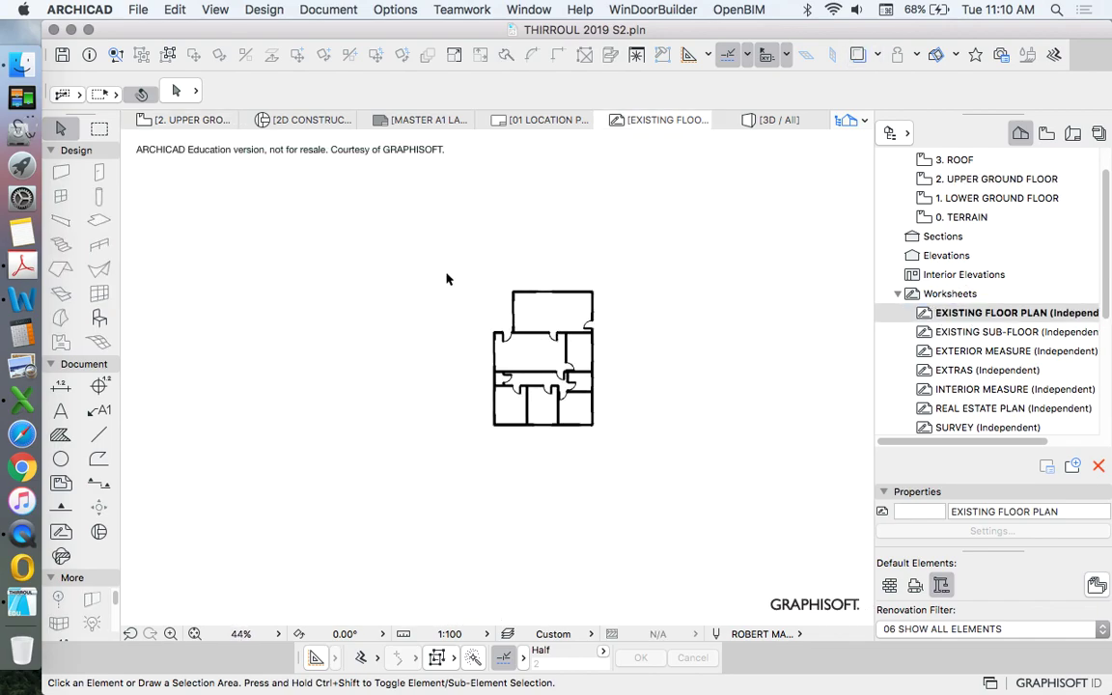
{"action": "scroll", "coordinate": [446, 279], "scroll_direction": "up", "scroll_amount": 3}
{"action": "scroll", "coordinate": [287, 398], "scroll_direction": "right", "scroll_amount": 3}
{"action": "scroll", "coordinate": [193, 328], "scroll_direction": "up", "scroll_amount": 2}
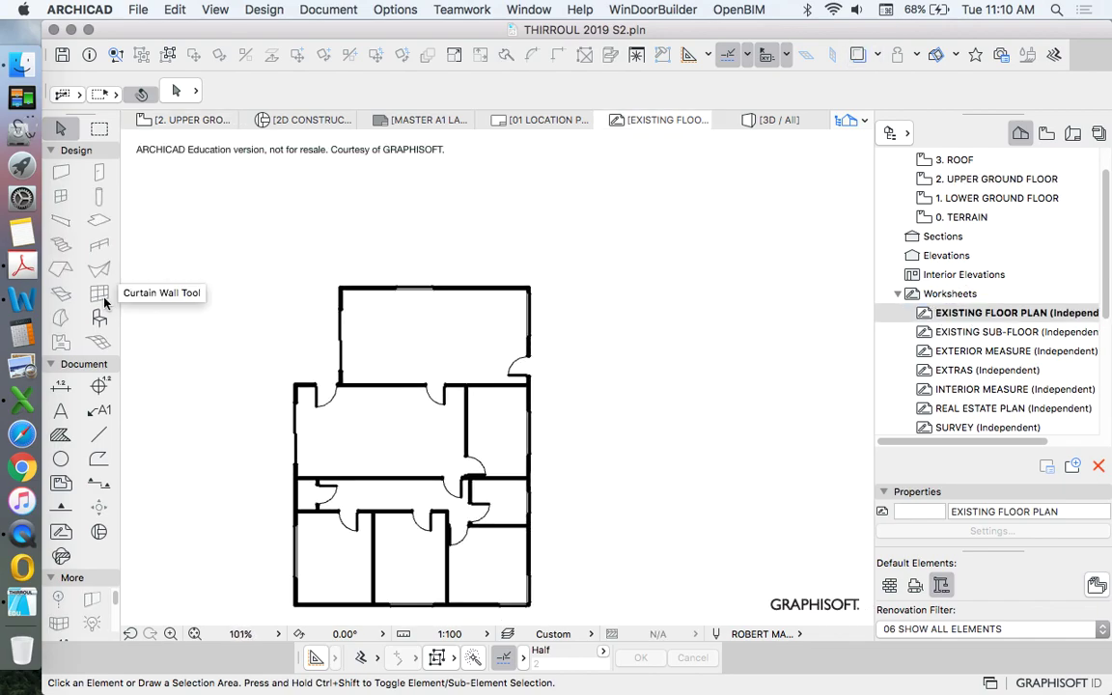
Pick the Dimension tool and choose a geometry method for placing dimension chains
{"action": "left_click", "coordinate": [59, 386]}
{"action": "scroll", "coordinate": [405, 335], "scroll_direction": "up", "scroll_amount": 3}
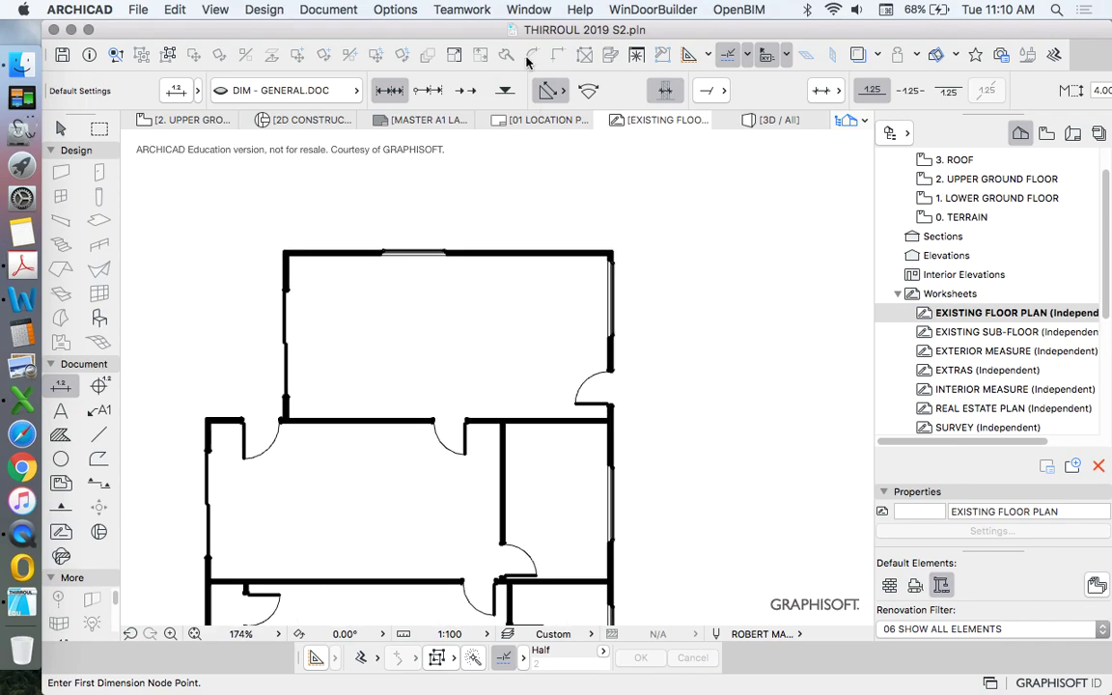
{"action": "left_click", "coordinate": [549, 90]}
{"action": "left_click", "coordinate": [579, 109]}
{"action": "scroll", "coordinate": [643, 258], "scroll_direction": "down", "scroll_amount": 3}
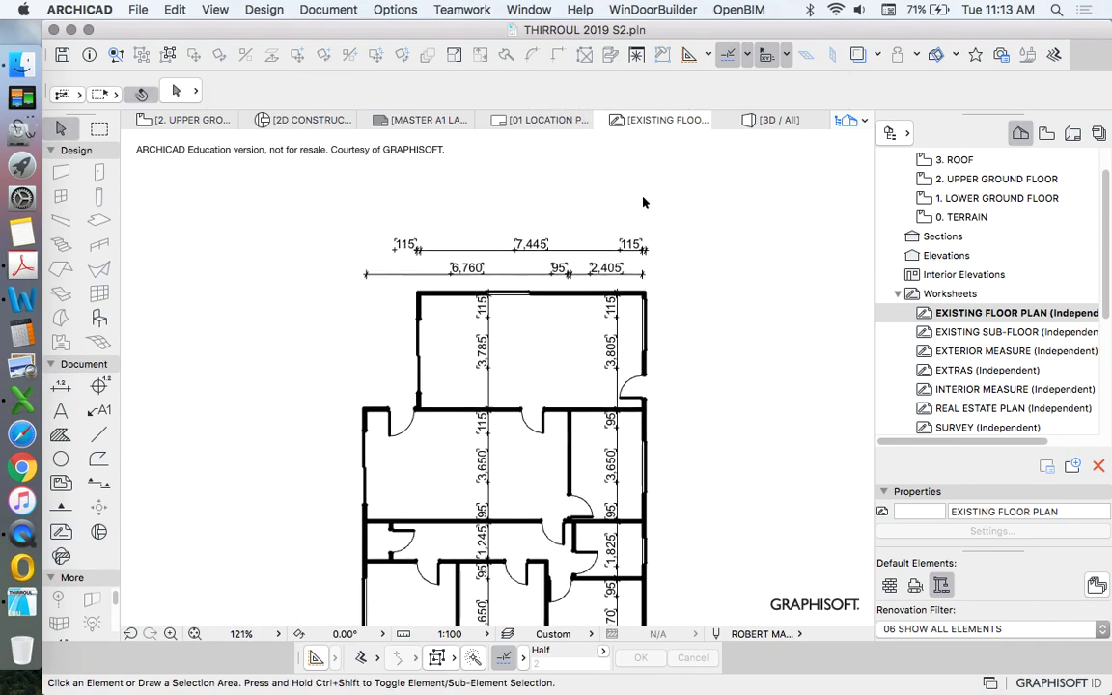
{"action": "scroll", "coordinate": [618, 201], "scroll_direction": "down", "scroll_amount": 5}
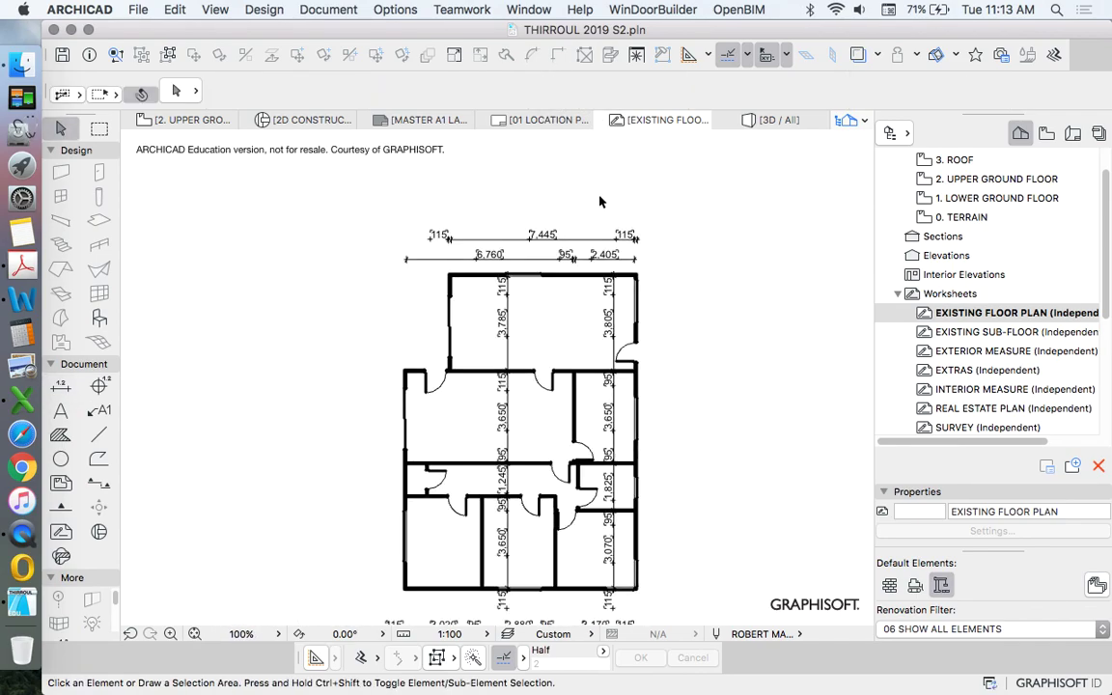
Open 2. UPPER GROUND FLOOR from the Navigator and zoom around the red traced, dimensioned layout
{"action": "double_click", "coordinate": [967, 182]}
{"action": "scroll", "coordinate": [486, 367], "scroll_direction": "down", "scroll_amount": 4}
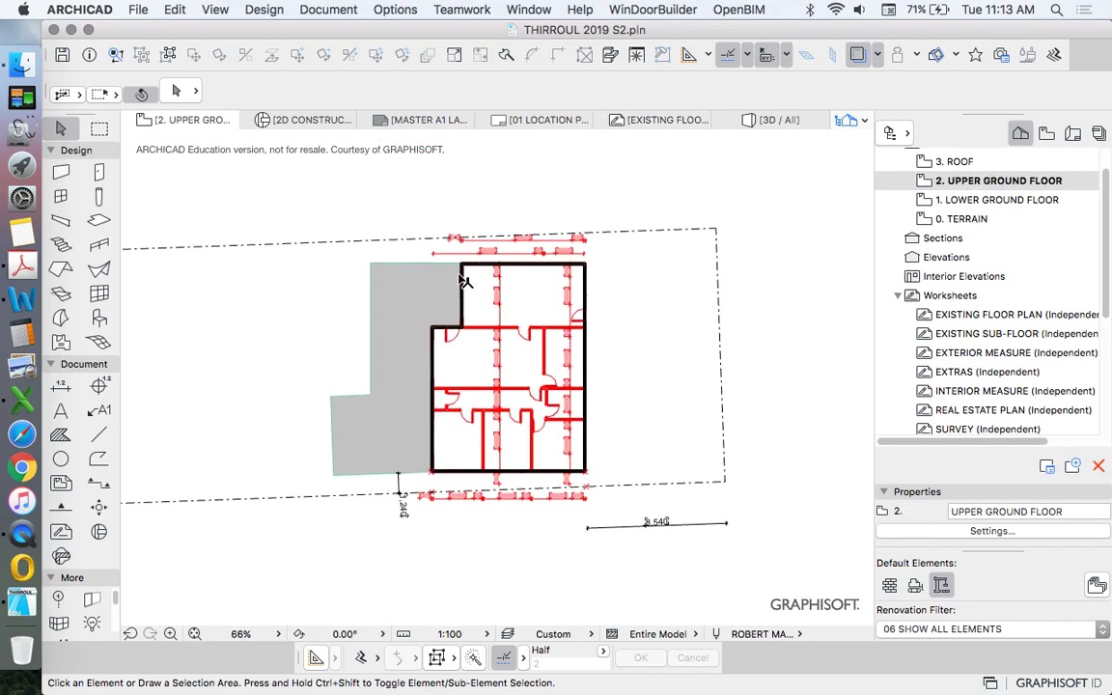
{"action": "scroll", "coordinate": [487, 362], "scroll_direction": "up", "scroll_amount": 2}
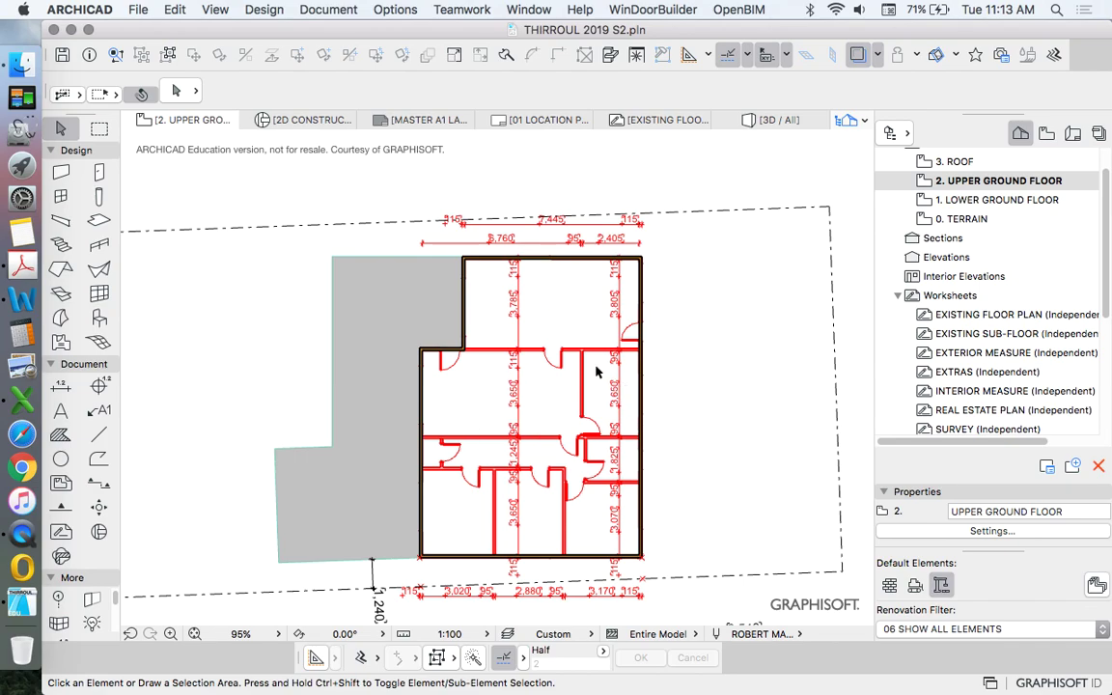
{"action": "scroll", "coordinate": [635, 282], "scroll_direction": "up", "scroll_amount": 3}
{"action": "scroll", "coordinate": [645, 273], "scroll_direction": "down", "scroll_amount": 2}
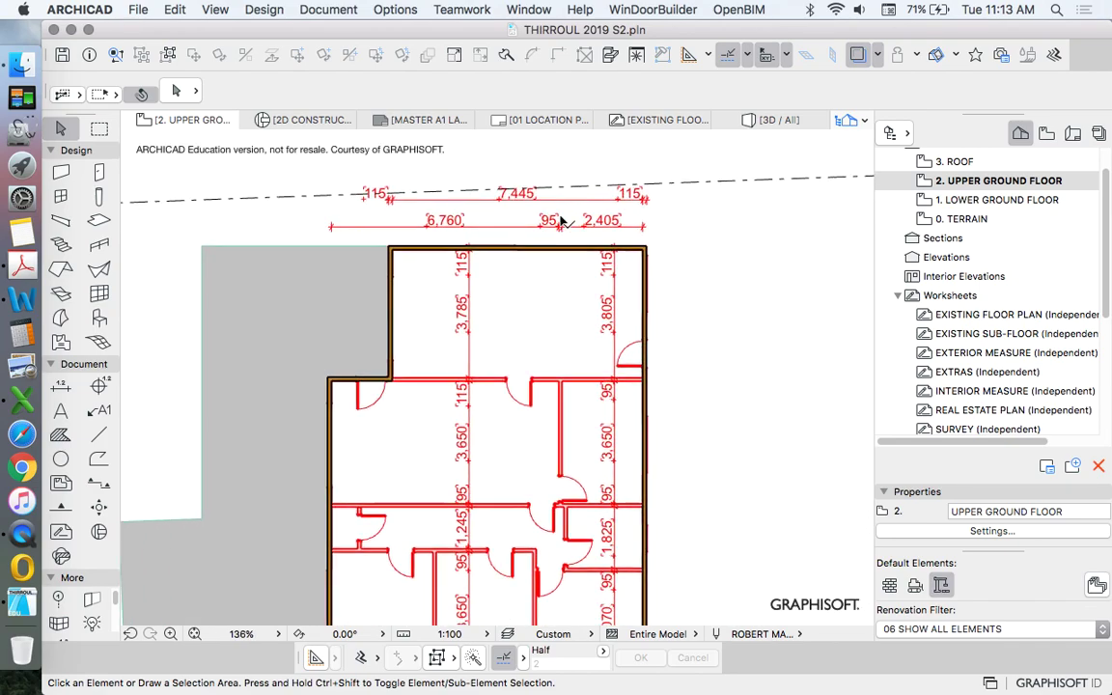
{"action": "scroll", "coordinate": [542, 275], "scroll_direction": "up", "scroll_amount": 3}
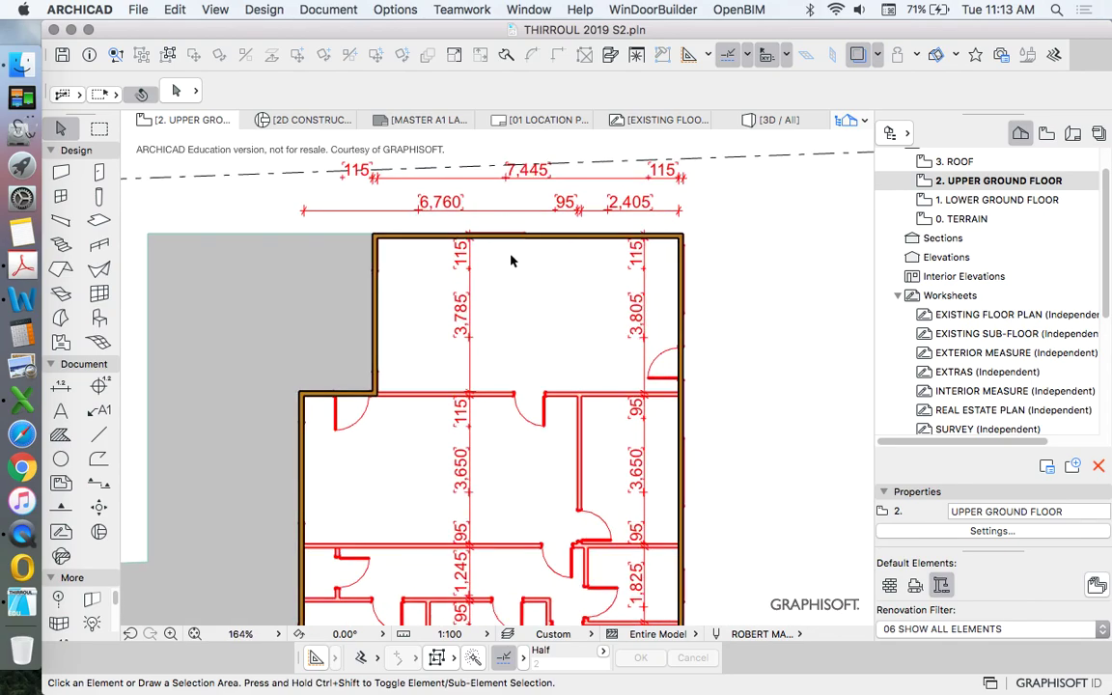
{"action": "scroll", "coordinate": [570, 319], "scroll_direction": "up", "scroll_amount": 3}
{"action": "scroll", "coordinate": [483, 406], "scroll_direction": "down", "scroll_amount": 2}
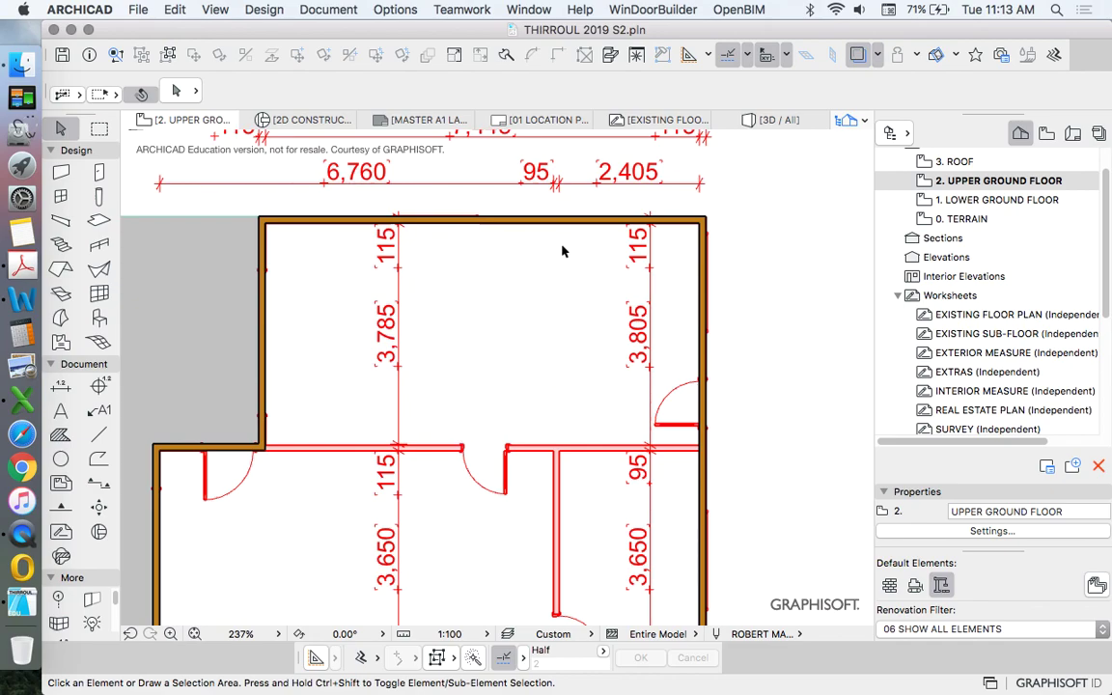
{"action": "scroll", "coordinate": [565, 253], "scroll_direction": "down", "scroll_amount": 2}
{"action": "scroll", "coordinate": [538, 384], "scroll_direction": "down", "scroll_amount": 3}
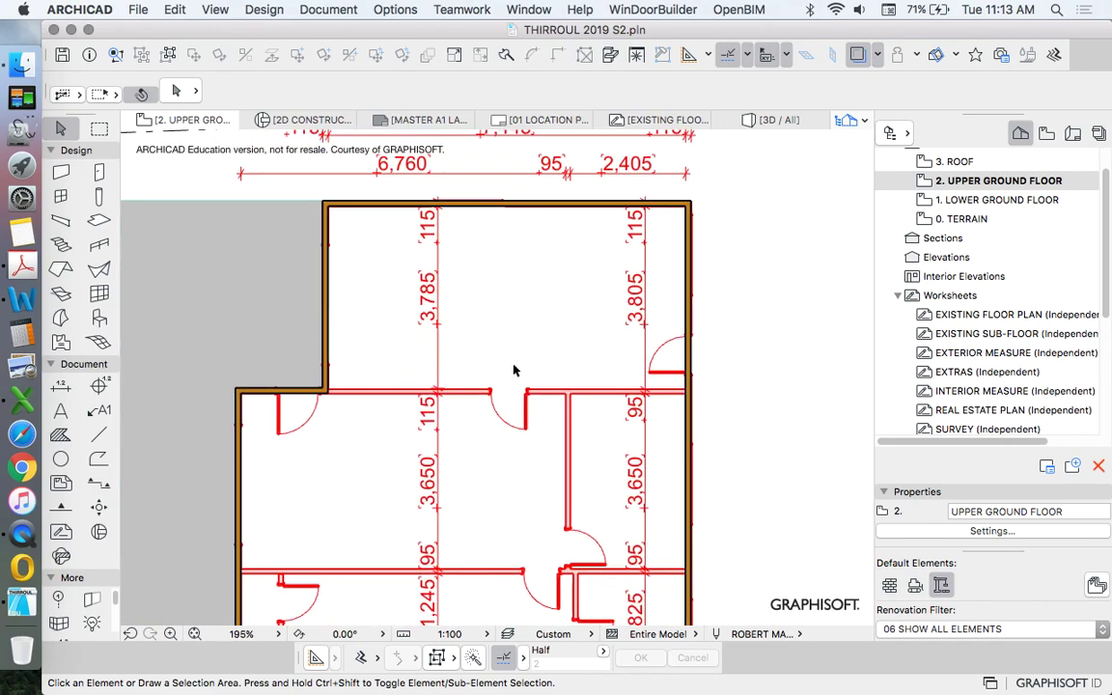
{"action": "scroll", "coordinate": [466, 243], "scroll_direction": "up", "scroll_amount": 2}
{"action": "scroll", "coordinate": [378, 275], "scroll_direction": "down", "scroll_amount": 4}
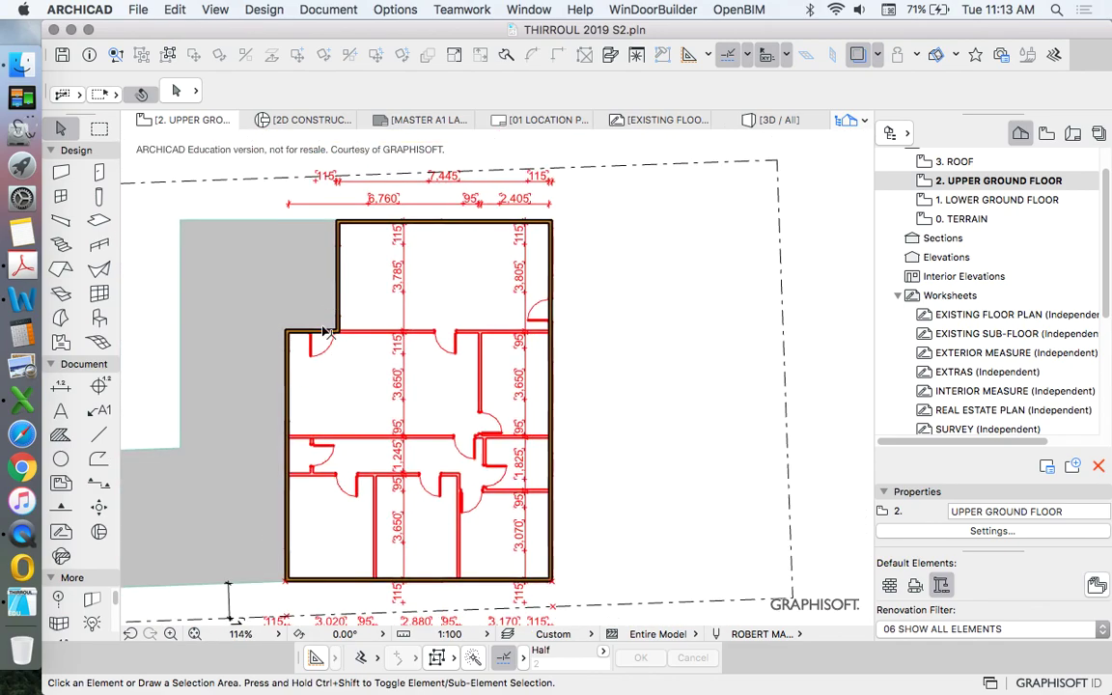
{"action": "scroll", "coordinate": [330, 328], "scroll_direction": "up", "scroll_amount": 4}
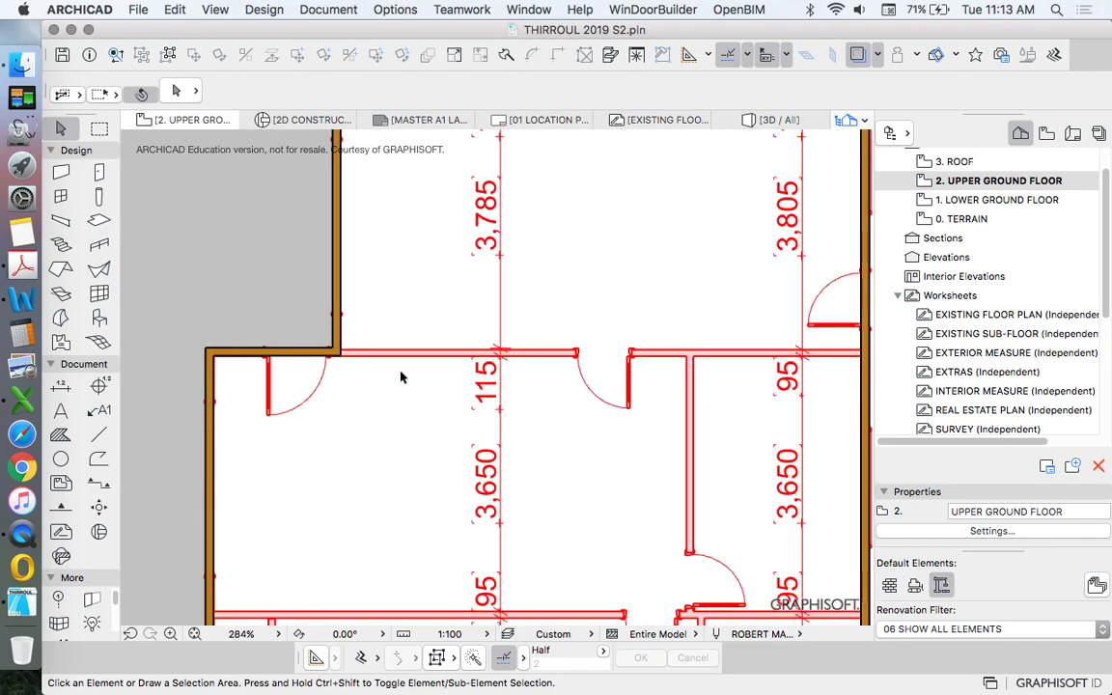
{"action": "scroll", "coordinate": [357, 391], "scroll_direction": "down", "scroll_amount": 3}
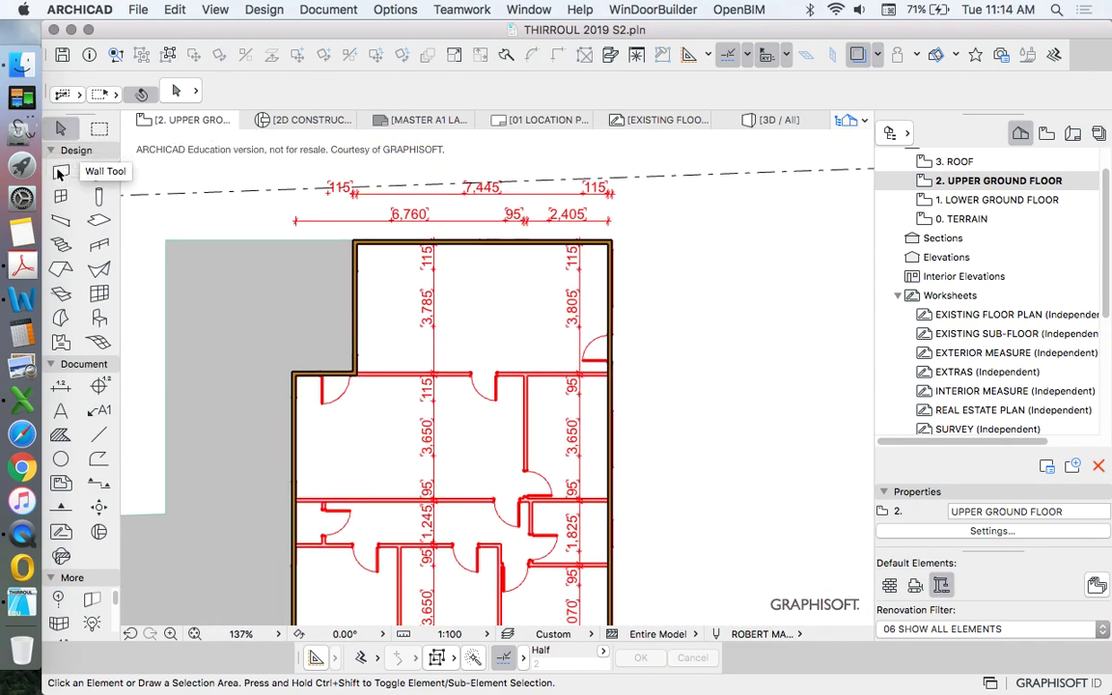
Activate the Wall tool and change its default thickness from 115 to 95
{"action": "left_click", "coordinate": [59, 172]}
{"action": "left_click", "coordinate": [178, 90]}
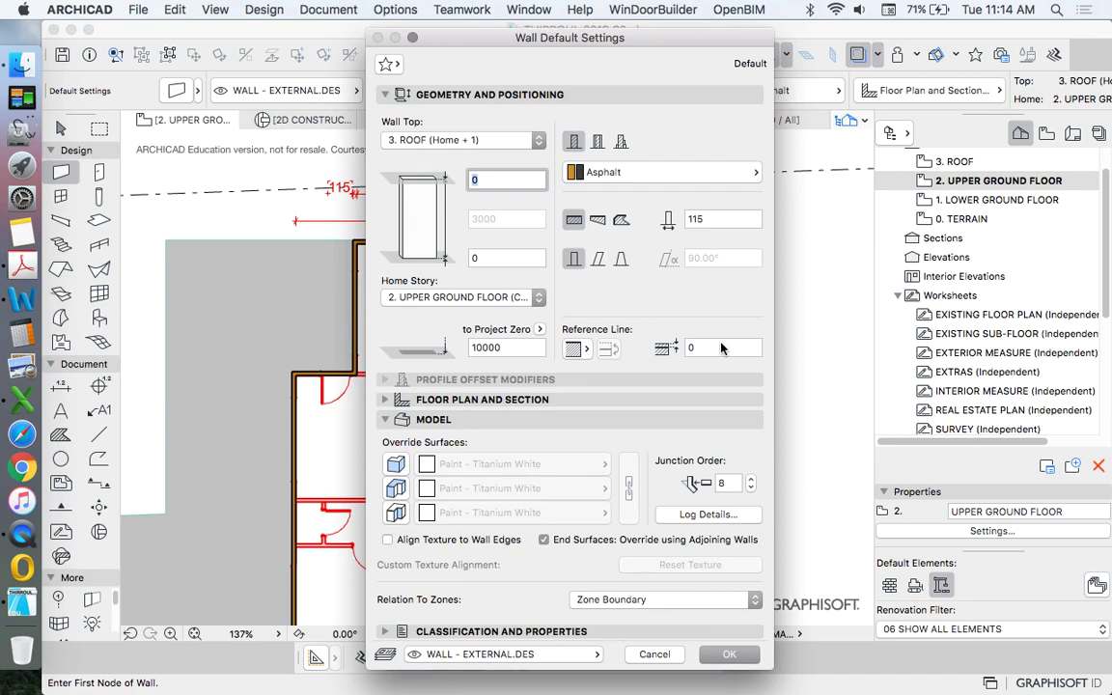
{"action": "left_click", "coordinate": [722, 219]}
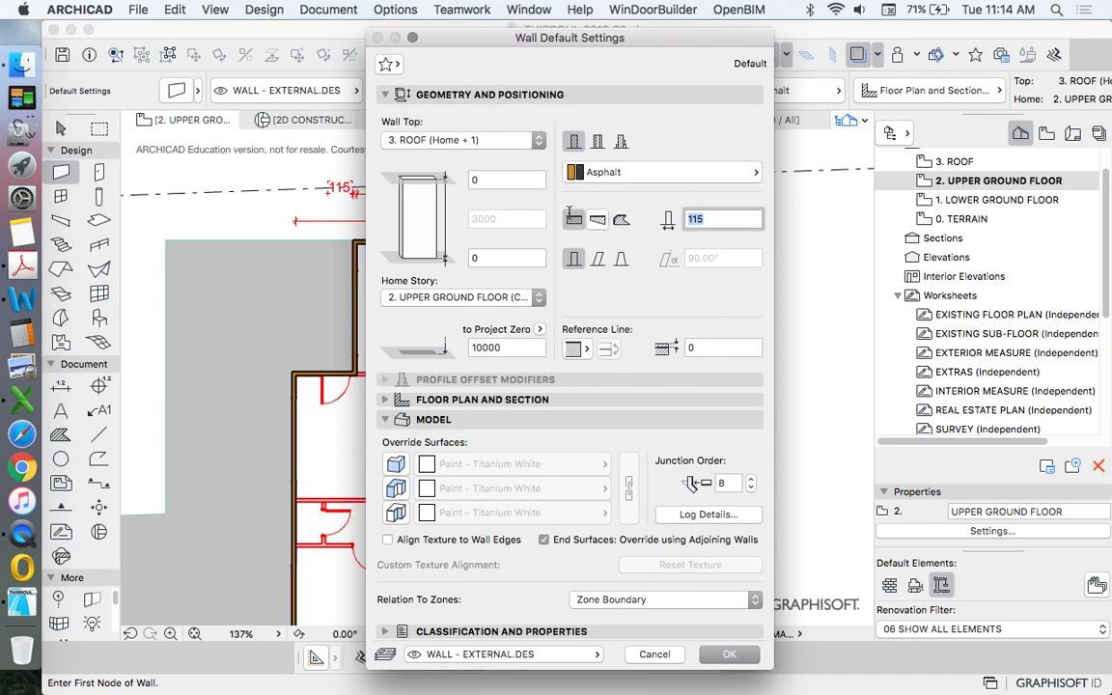
{"action": "type", "text": "95"}
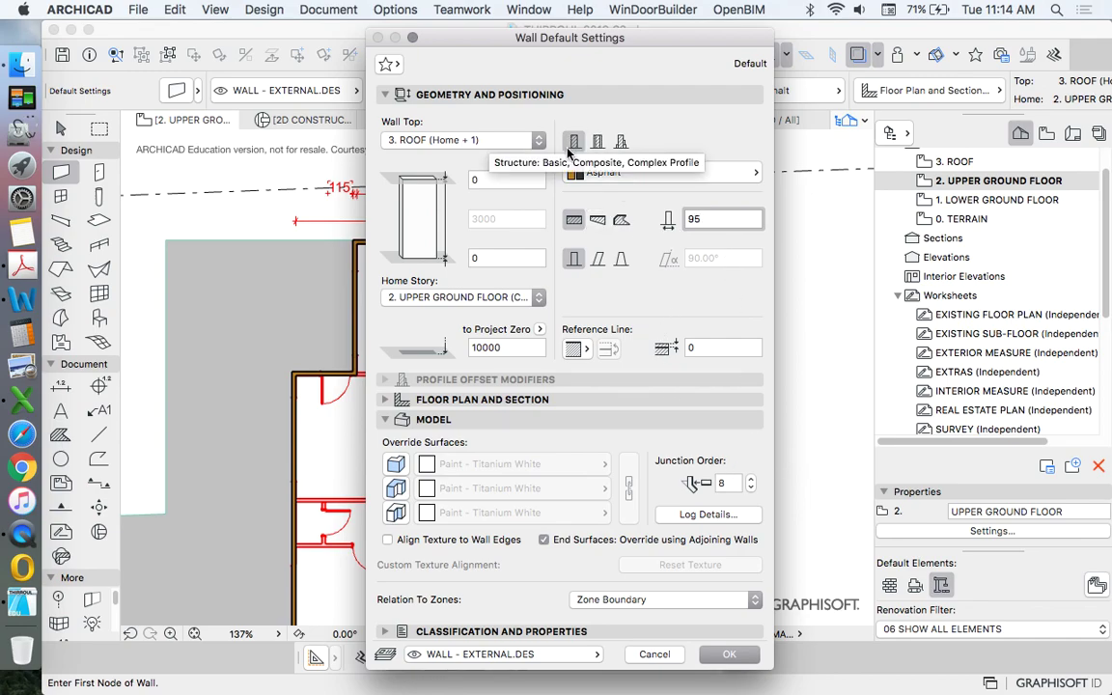
{"action": "left_click", "coordinate": [737, 652]}
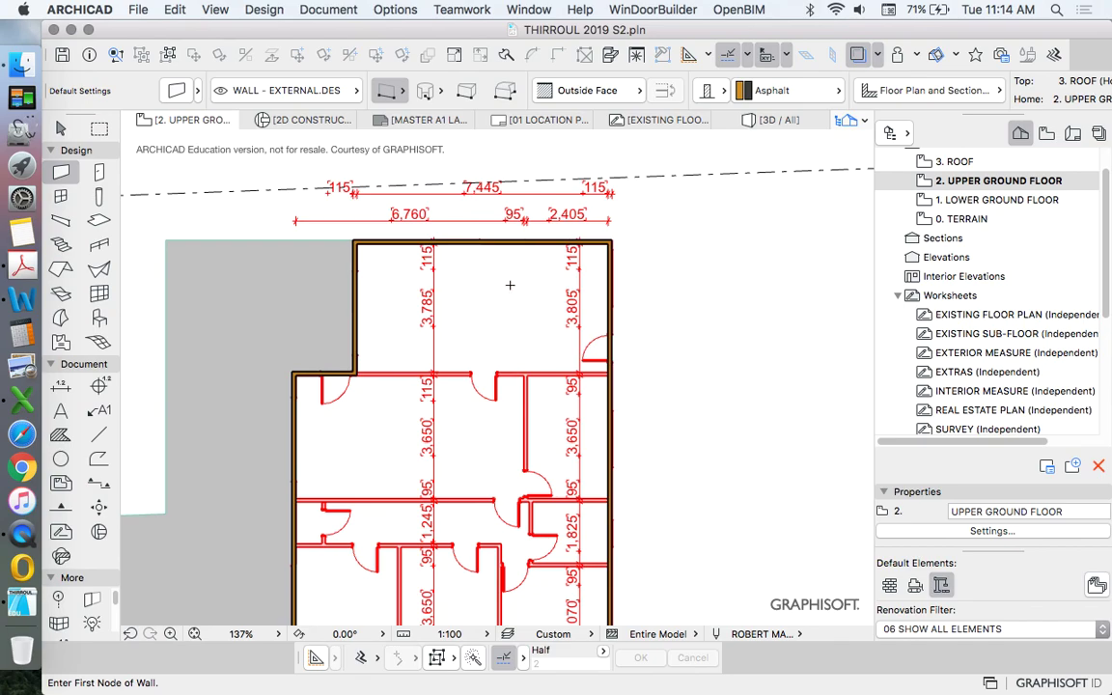
Draw a 95-thick wall from the left exterior corner across to the right exterior wall
{"action": "scroll", "coordinate": [509, 284], "scroll_direction": "up", "scroll_amount": 3}
{"action": "scroll", "coordinate": [541, 319], "scroll_direction": "down", "scroll_amount": 2}
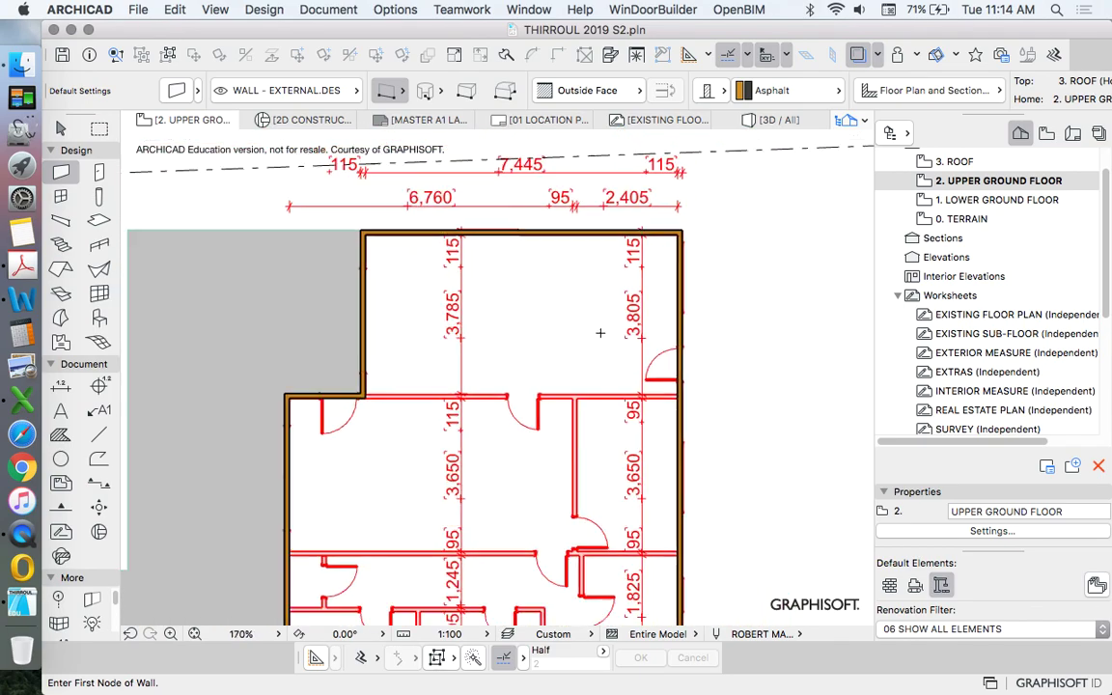
{"action": "scroll", "coordinate": [599, 333], "scroll_direction": "up", "scroll_amount": 3}
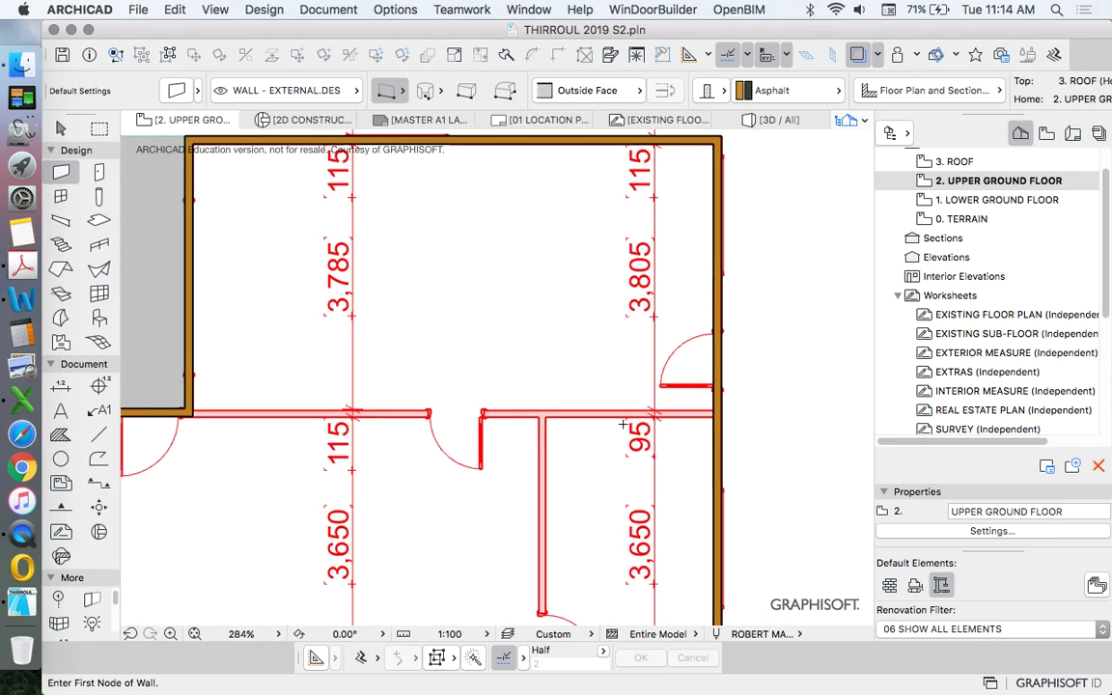
{"action": "scroll", "coordinate": [482, 371], "scroll_direction": "up", "scroll_amount": 6}
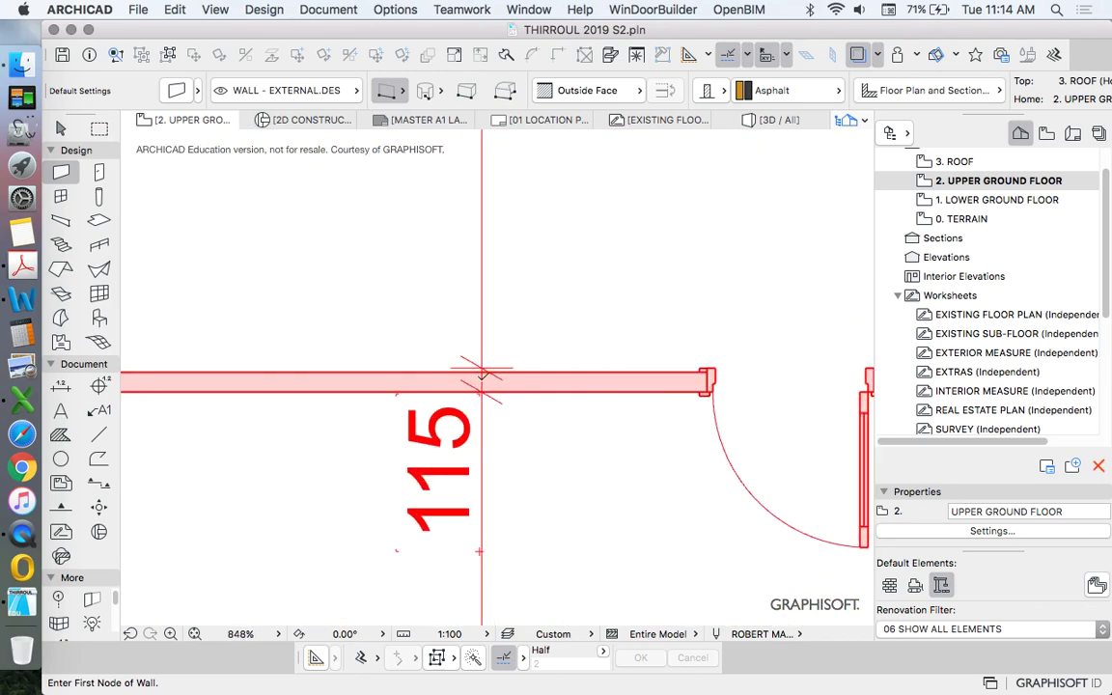
{"action": "scroll", "coordinate": [481, 374], "scroll_direction": "down", "scroll_amount": 4}
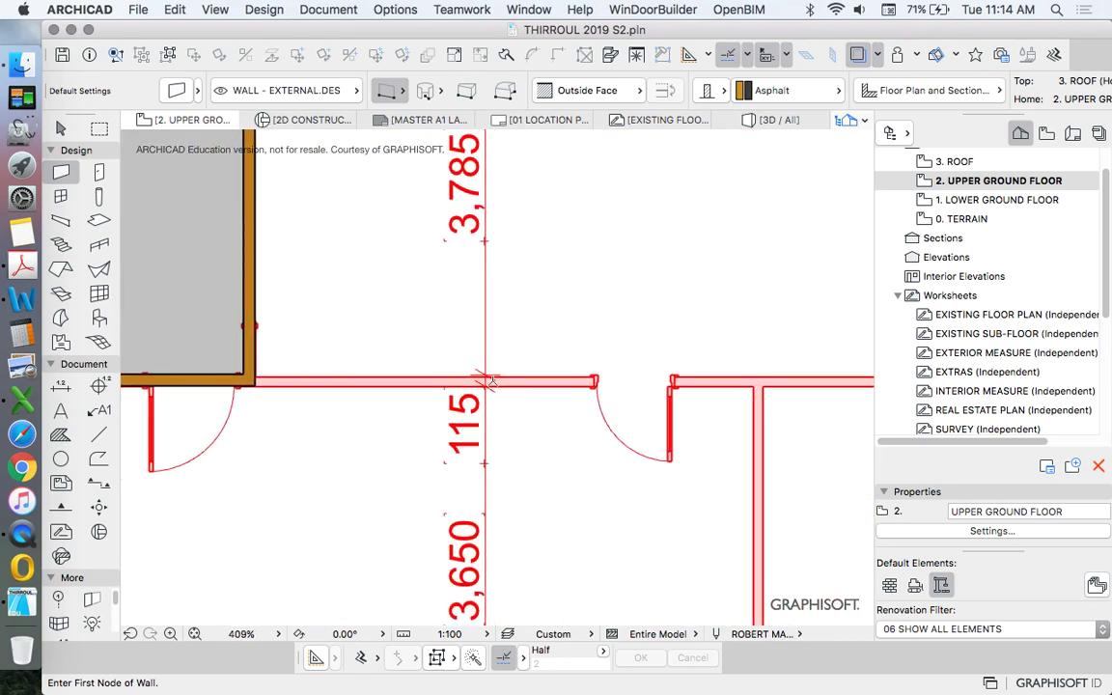
{"action": "scroll", "coordinate": [487, 381], "scroll_direction": "down", "scroll_amount": 4}
{"action": "scroll", "coordinate": [449, 386], "scroll_direction": "up", "scroll_amount": 15}
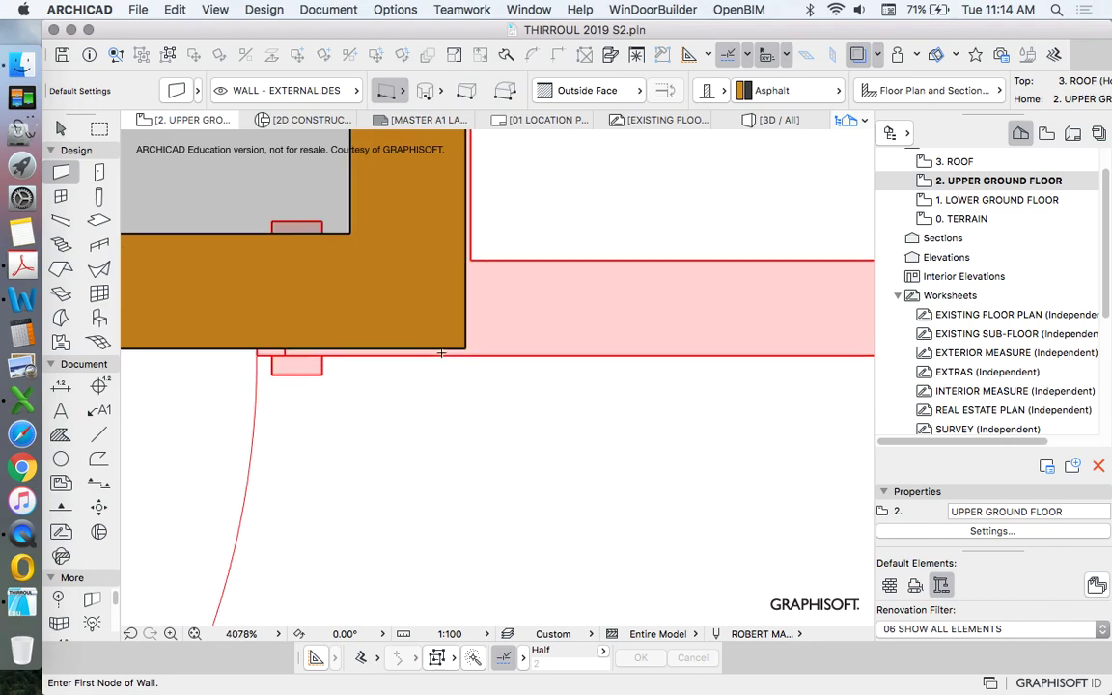
{"action": "scroll", "coordinate": [441, 353], "scroll_direction": "down", "scroll_amount": 5}
{"action": "scroll", "coordinate": [387, 331], "scroll_direction": "up", "scroll_amount": 3}
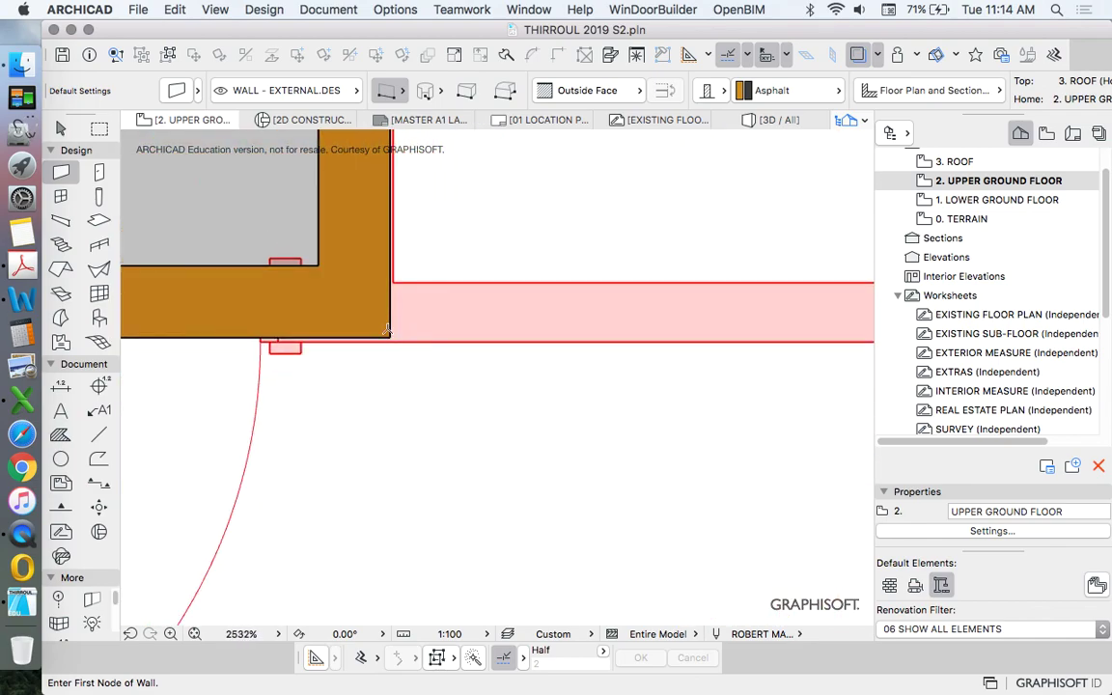
{"action": "left_click", "coordinate": [387, 334]}
{"action": "scroll", "coordinate": [435, 280], "scroll_direction": "down", "scroll_amount": 15}
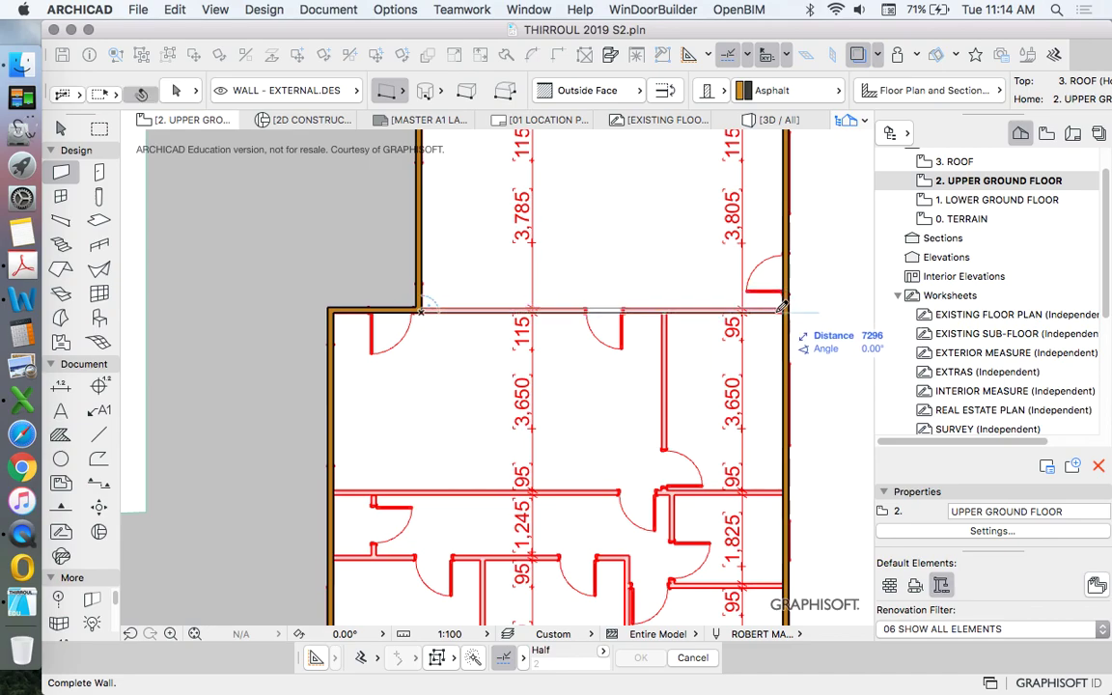
{"action": "scroll", "coordinate": [787, 307], "scroll_direction": "up", "scroll_amount": 4}
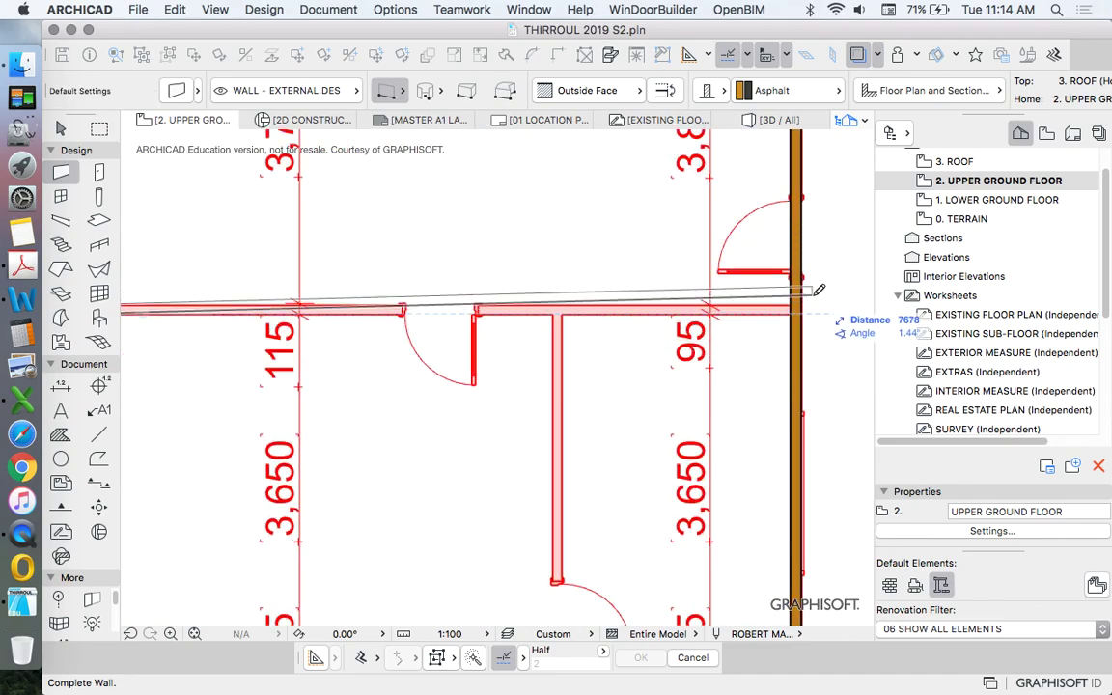
{"action": "scroll", "coordinate": [814, 307], "scroll_direction": "up", "scroll_amount": 3}
{"action": "scroll", "coordinate": [787, 308], "scroll_direction": "down", "scroll_amount": 6}
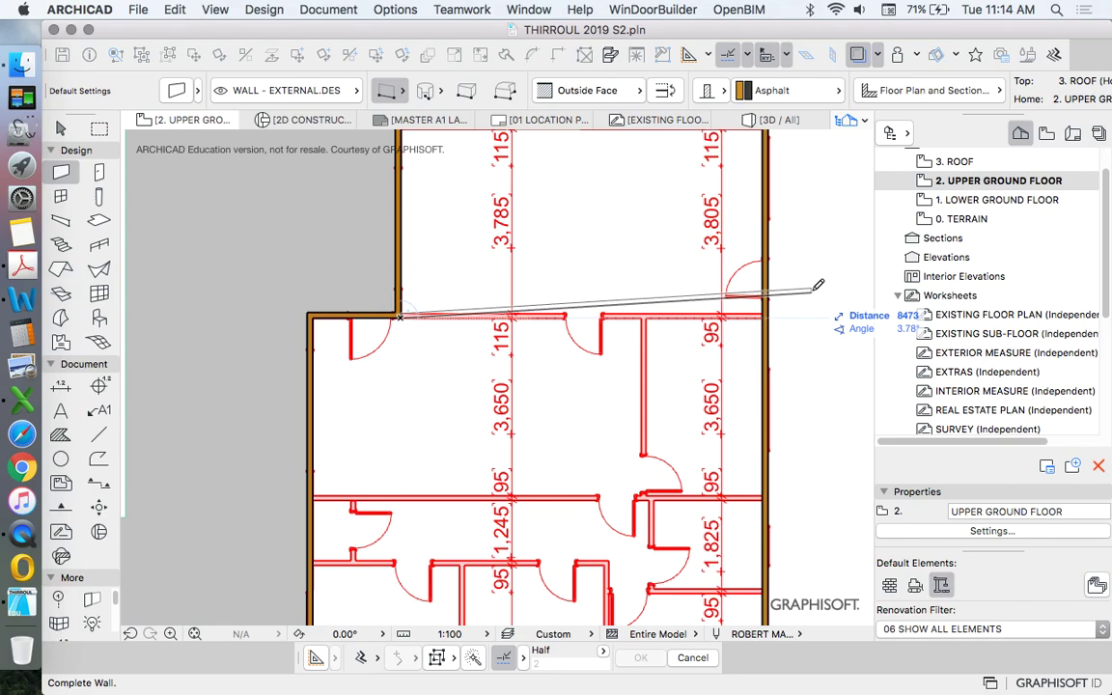
{"action": "scroll", "coordinate": [785, 310], "scroll_direction": "up", "scroll_amount": 4}
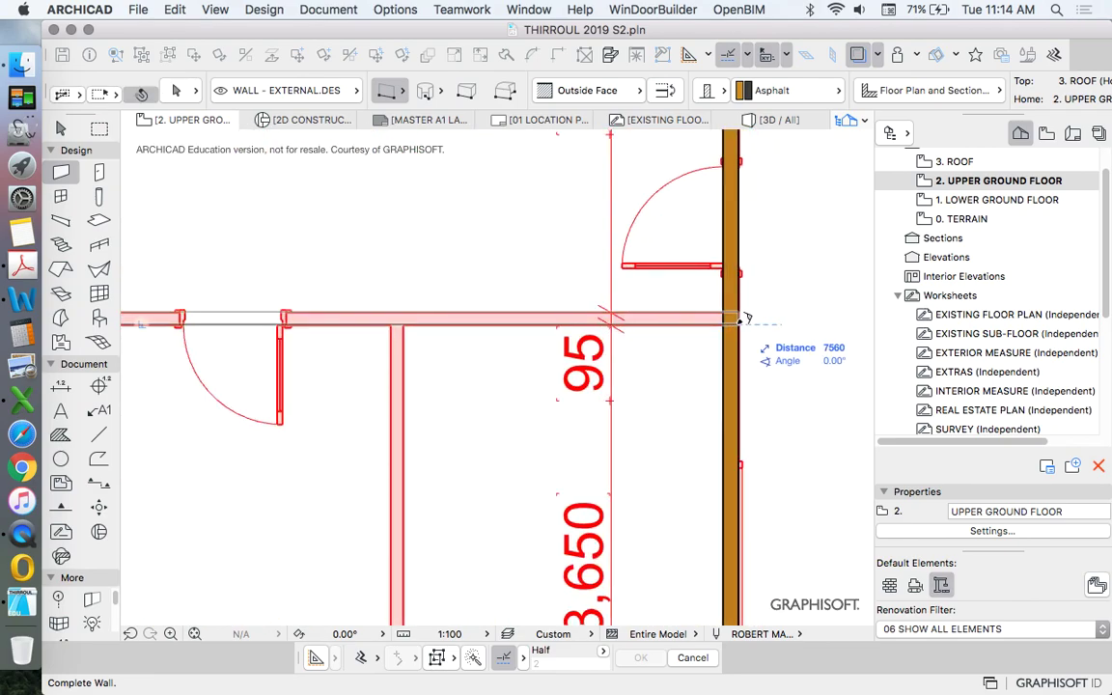
{"action": "left_click", "coordinate": [746, 319]}
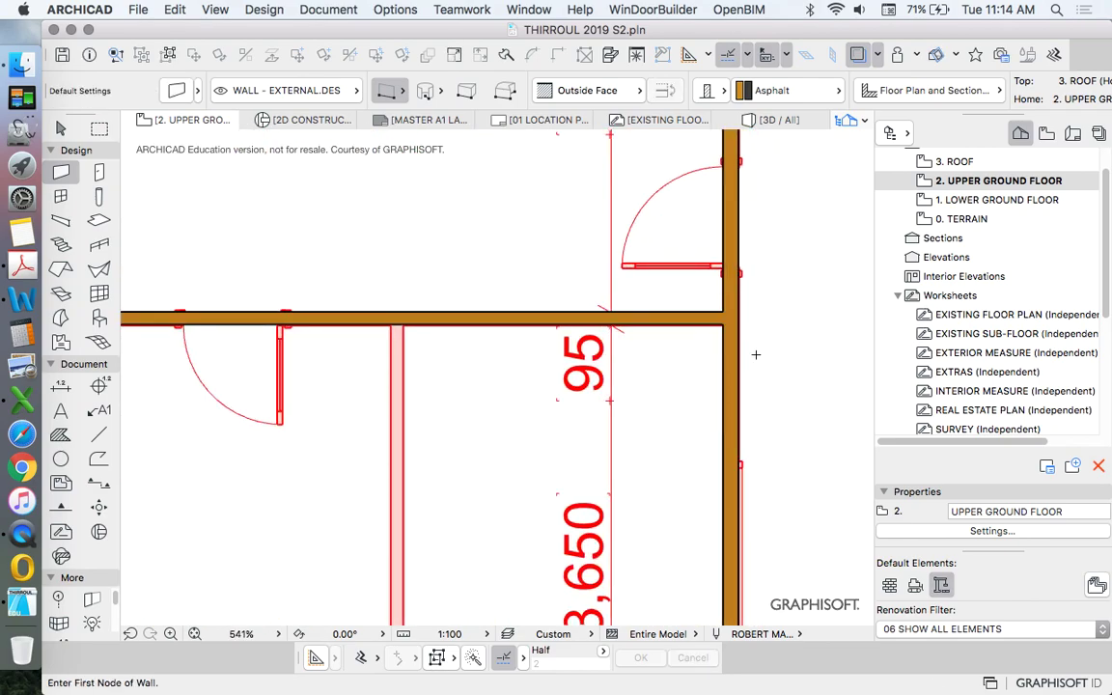
{"action": "scroll", "coordinate": [738, 299], "scroll_direction": "up", "scroll_amount": 4}
{"action": "scroll", "coordinate": [724, 256], "scroll_direction": "down", "scroll_amount": 4}
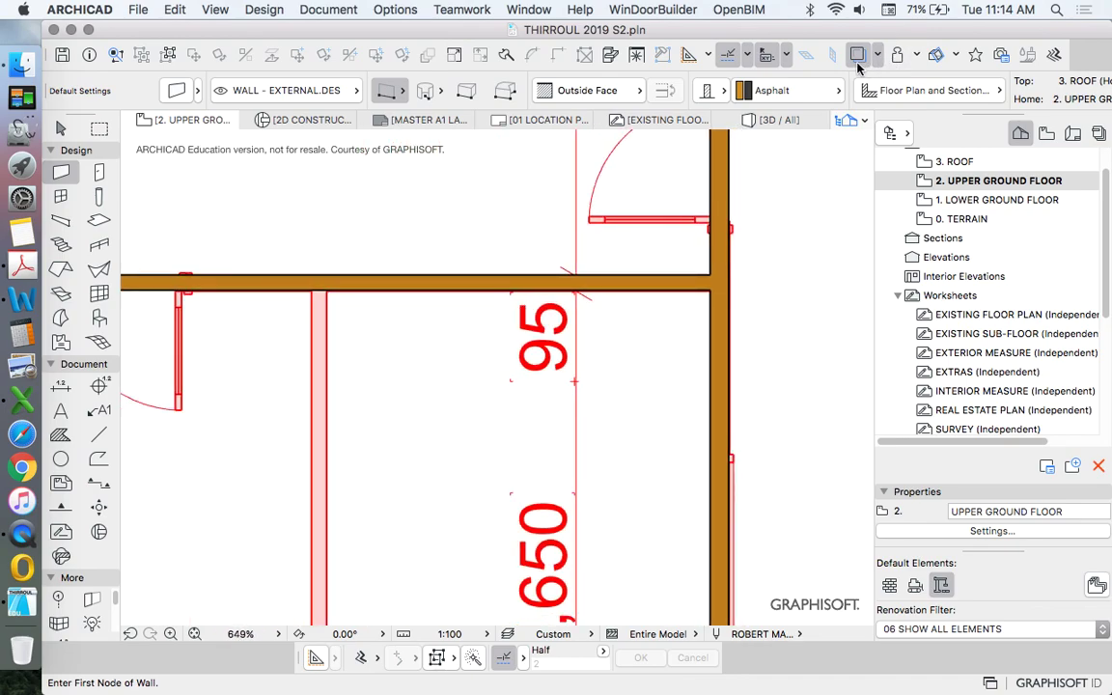
{"action": "scroll", "coordinate": [651, 362], "scroll_direction": "down", "scroll_amount": 5}
{"action": "key", "text": "Escape"}
Stretch the horizontal wall's right end into the vertical external wall
{"action": "left_click", "coordinate": [648, 339]}
{"action": "scroll", "coordinate": [653, 344], "scroll_direction": "up", "scroll_amount": 5}
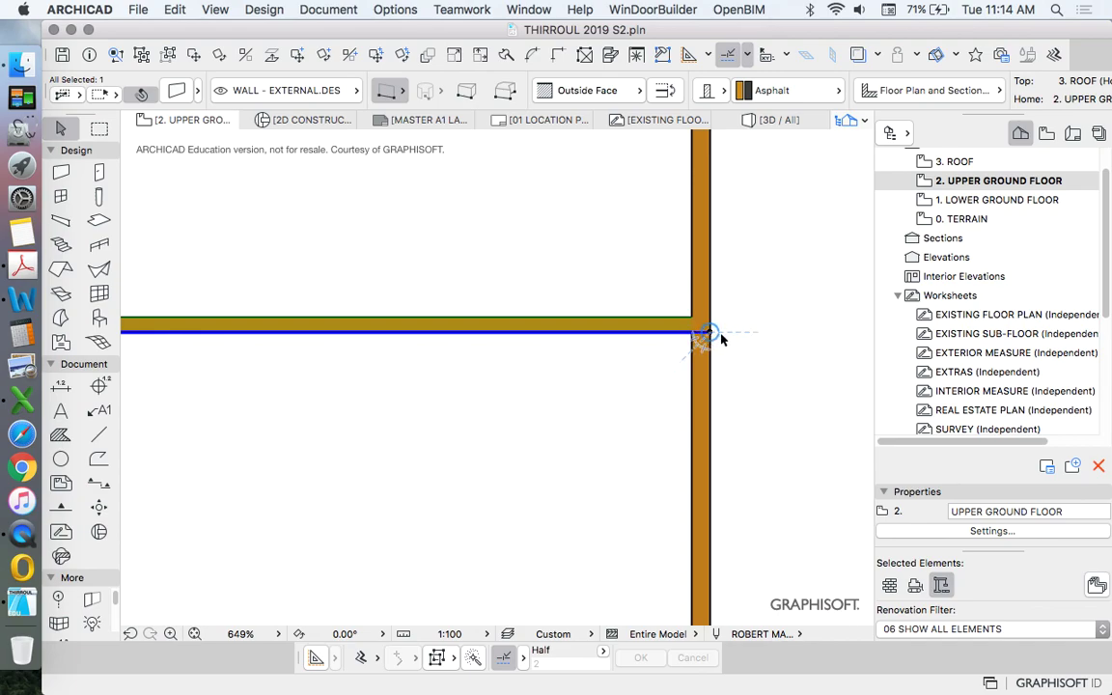
{"action": "left_click", "coordinate": [717, 344]}
{"action": "left_click", "coordinate": [679, 331]}
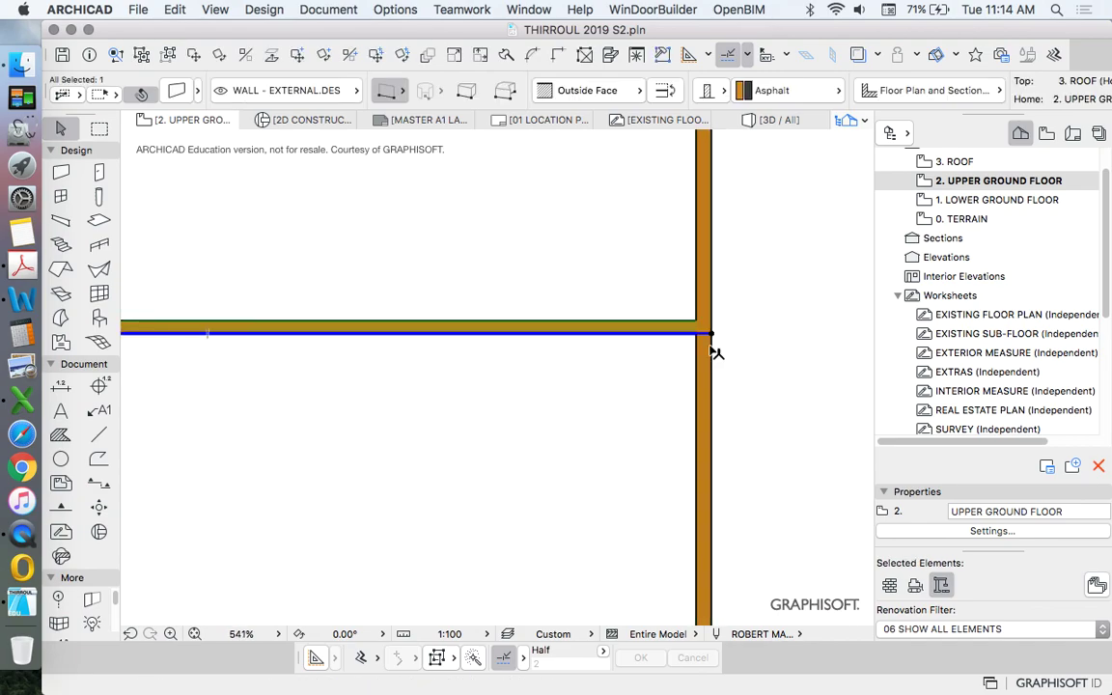
{"action": "scroll", "coordinate": [733, 308], "scroll_direction": "down", "scroll_amount": 8}
{"action": "scroll", "coordinate": [733, 291], "scroll_direction": "up", "scroll_amount": 8}
{"action": "left_click", "coordinate": [749, 349]}
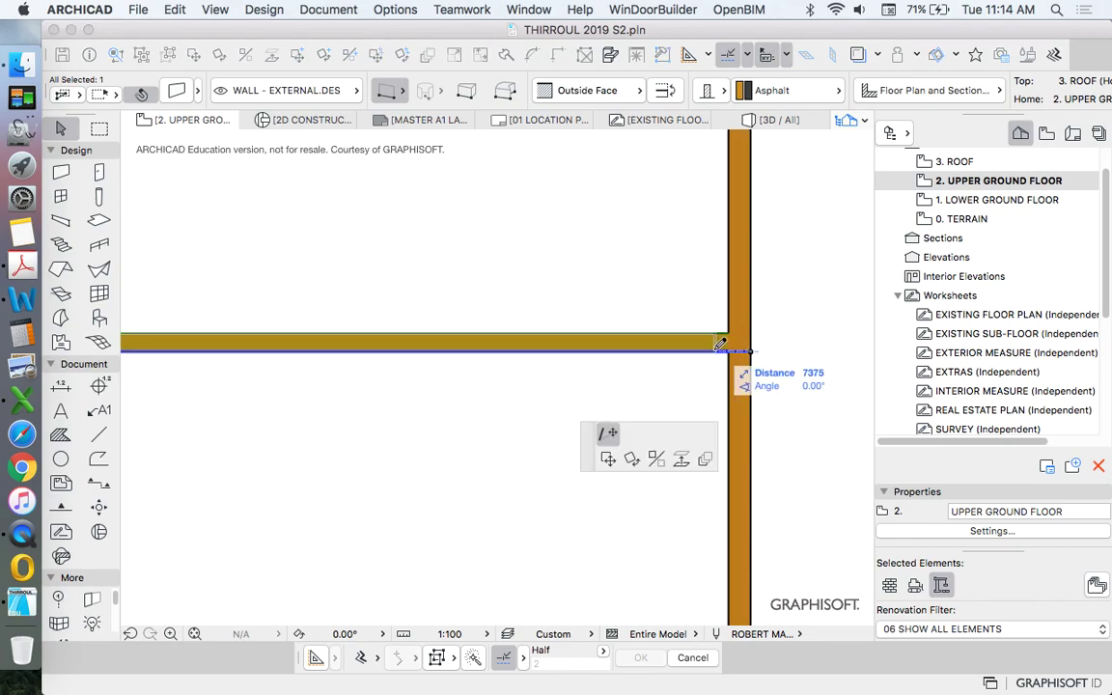
{"action": "left_click", "coordinate": [694, 349]}
{"action": "scroll", "coordinate": [723, 422], "scroll_direction": "up", "scroll_amount": 2}
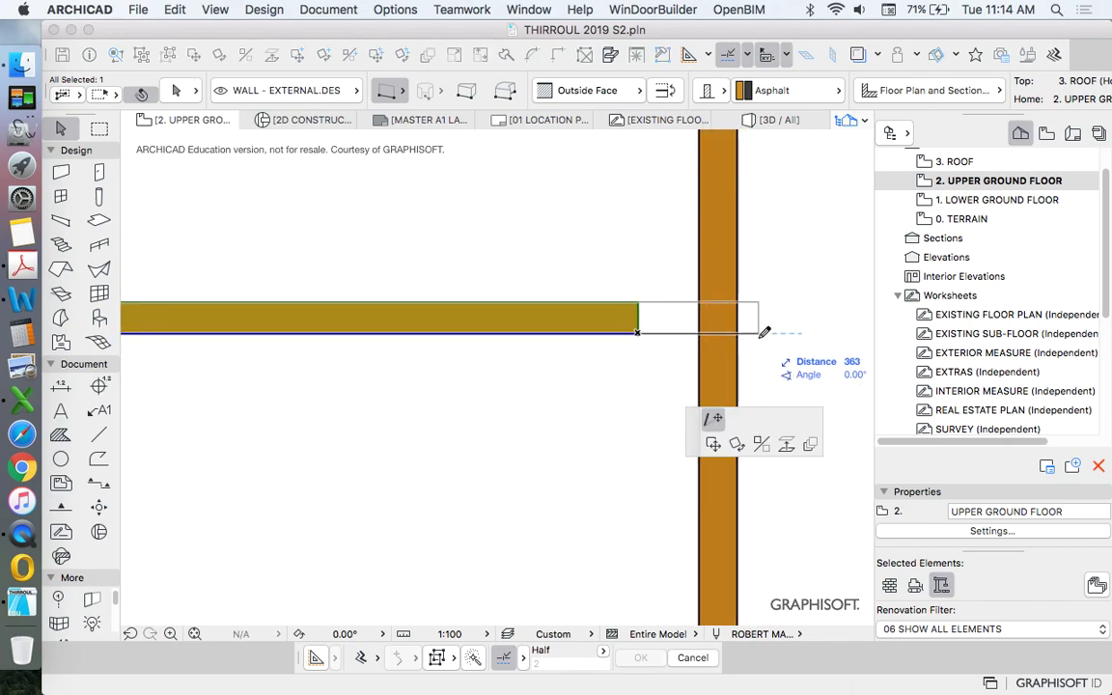
{"action": "left_click", "coordinate": [763, 332]}
{"action": "left_click", "coordinate": [788, 376]}
Readjust the wall end so it sits flush on the vertical wall's outer face
{"action": "left_click", "coordinate": [761, 332]}
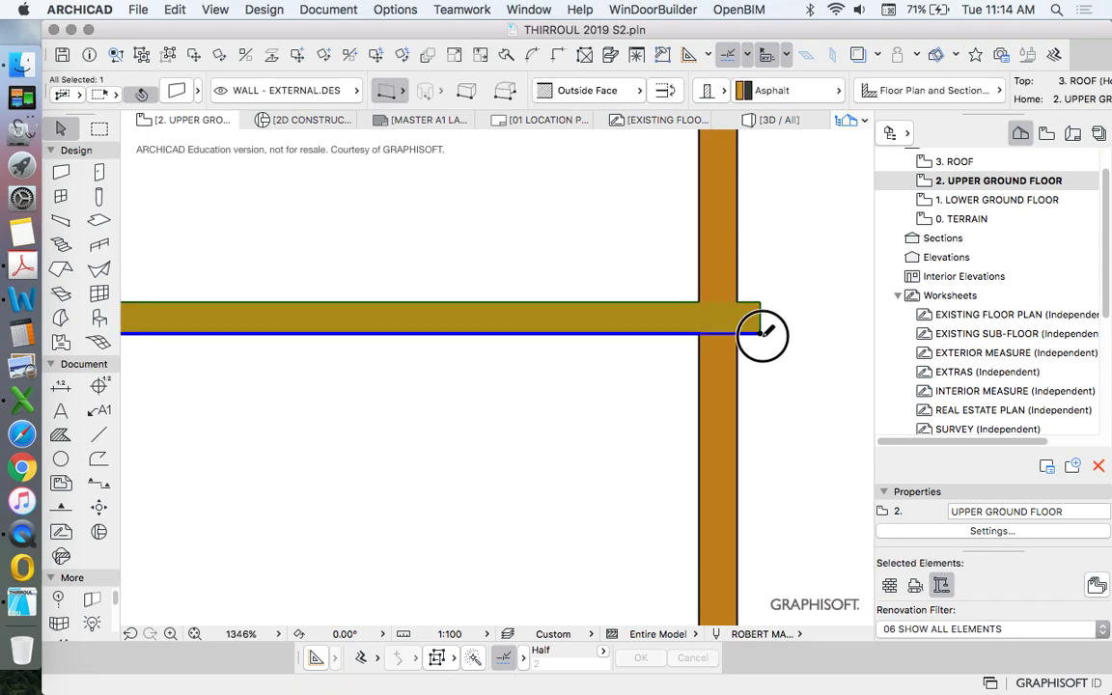
{"action": "left_click", "coordinate": [759, 332]}
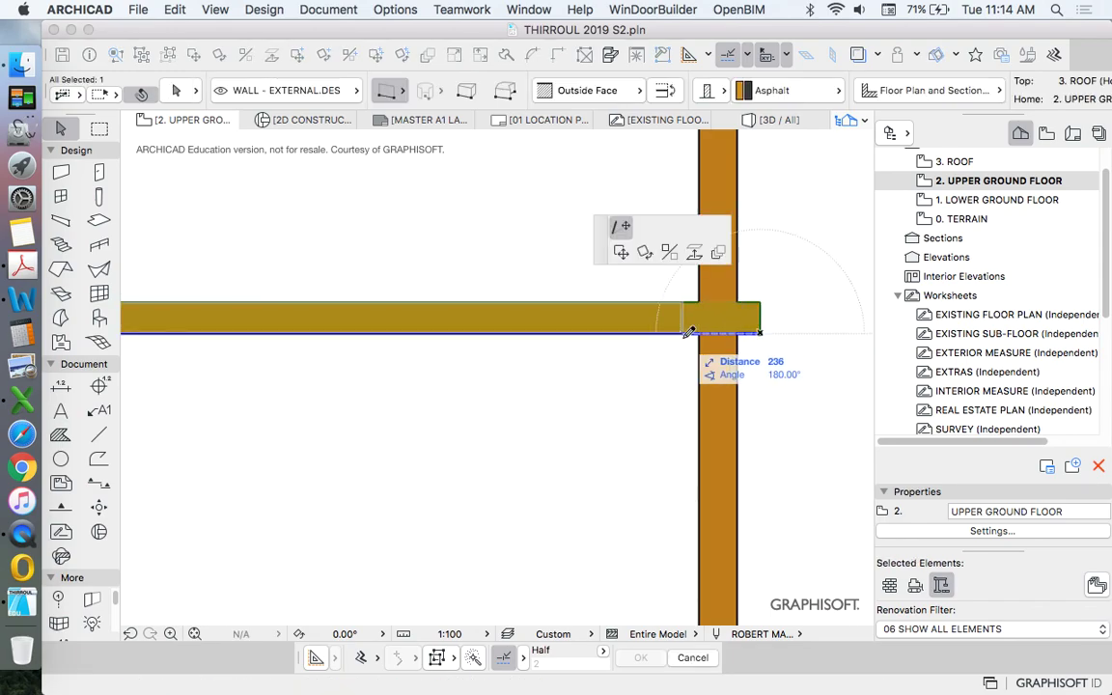
{"action": "left_click", "coordinate": [736, 333]}
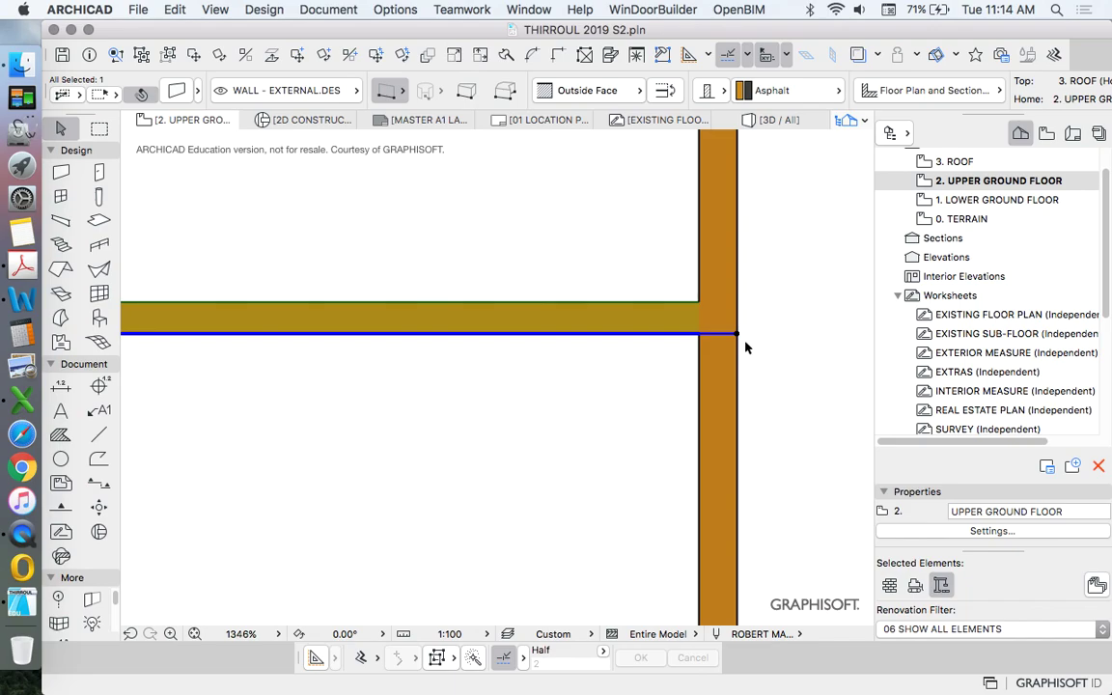
{"action": "left_click", "coordinate": [737, 334]}
{"action": "left_click", "coordinate": [616, 333]}
{"action": "left_click", "coordinate": [614, 333]}
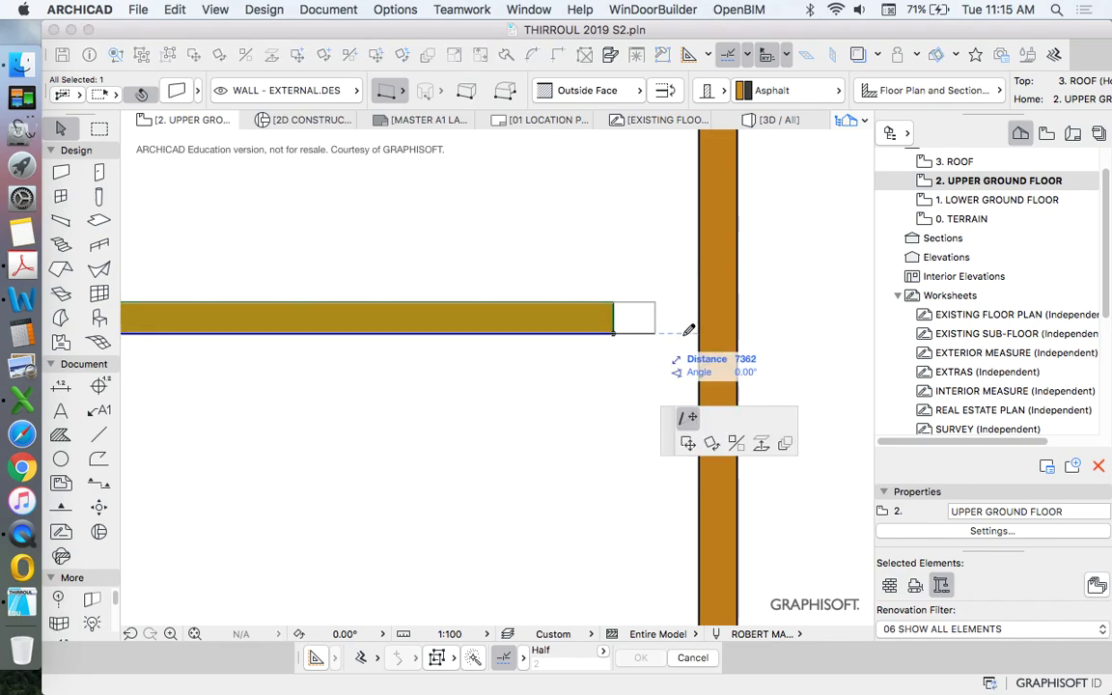
{"action": "left_click", "coordinate": [736, 333]}
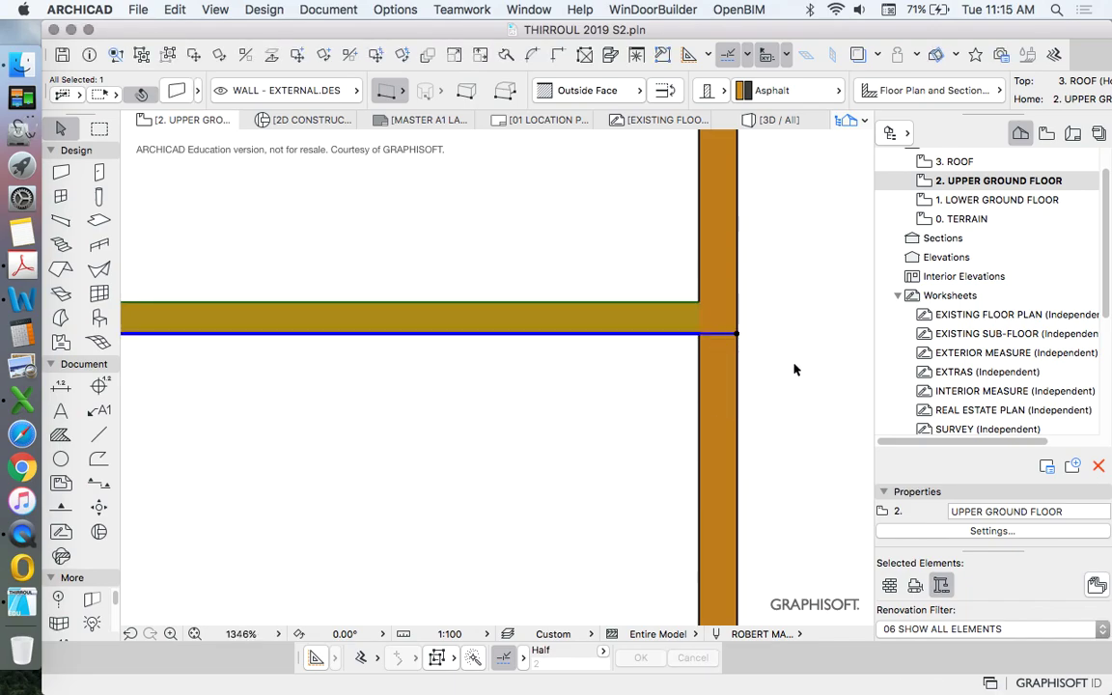
{"action": "key", "text": "Escape"}
Toggle the PDF trace on and off to compare the walls against the red layout
{"action": "scroll", "coordinate": [772, 367], "scroll_direction": "down", "scroll_amount": 10}
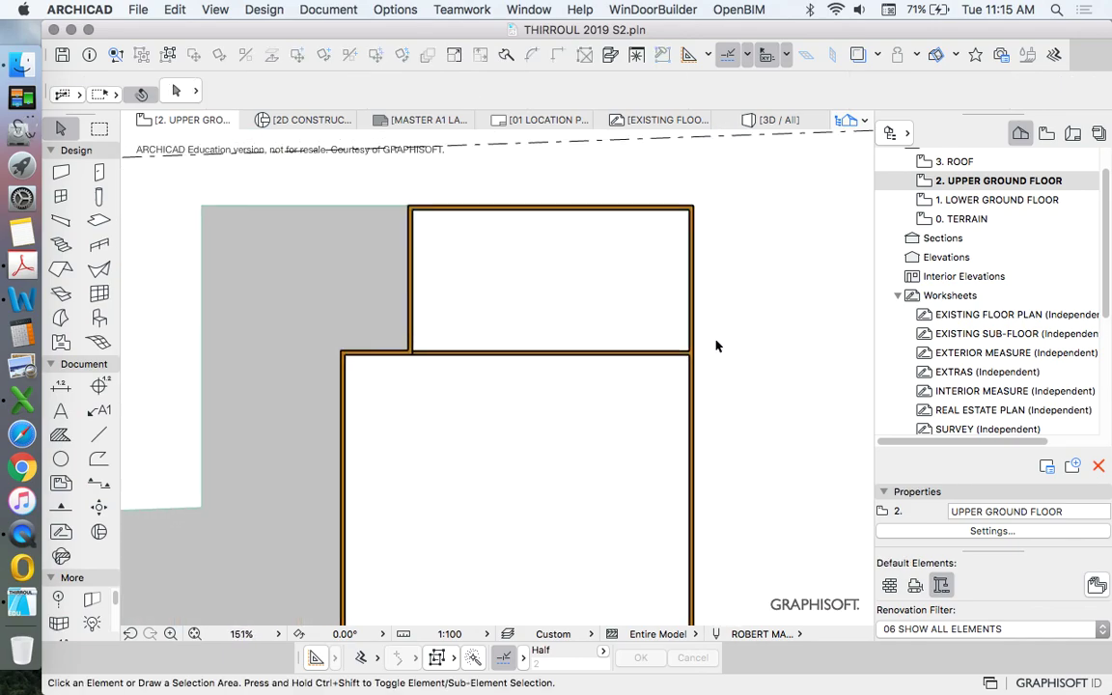
{"action": "scroll", "coordinate": [684, 302], "scroll_direction": "up", "scroll_amount": 1}
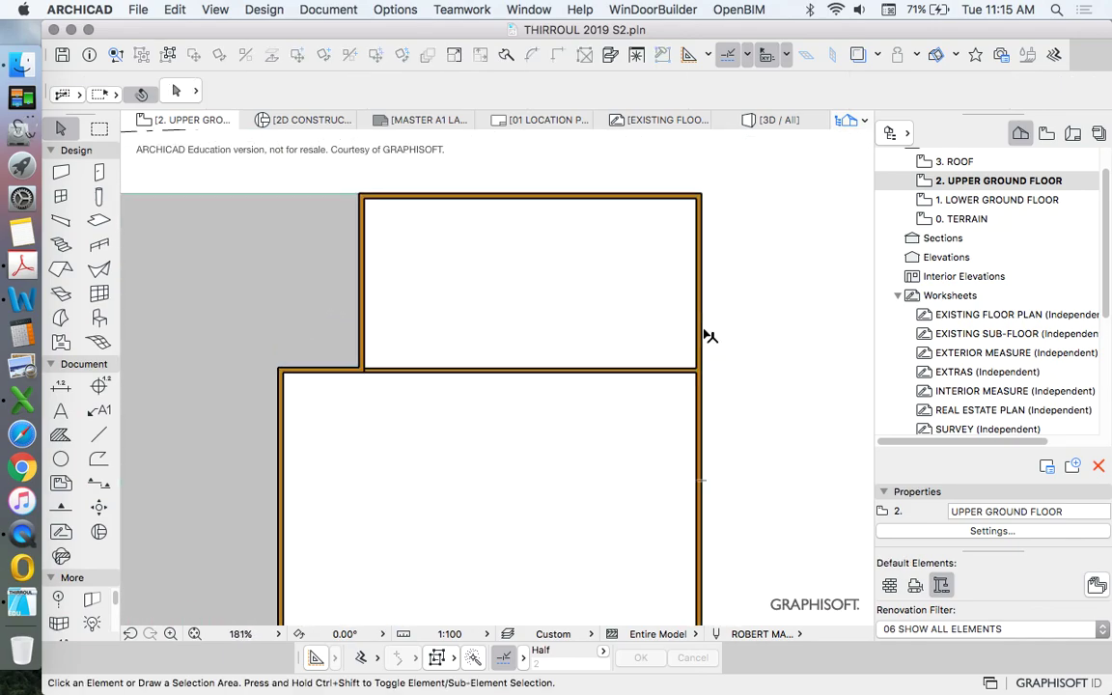
{"action": "scroll", "coordinate": [685, 278], "scroll_direction": "down", "scroll_amount": 2}
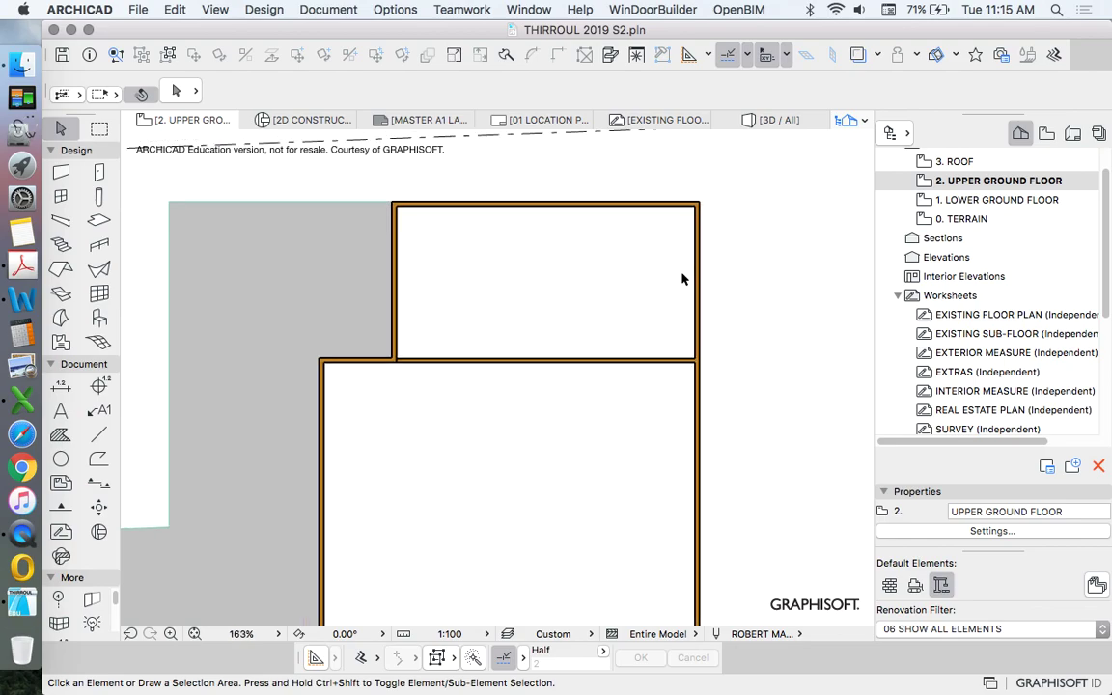
{"action": "left_click", "coordinate": [858, 55]}
{"action": "scroll", "coordinate": [598, 314], "scroll_direction": "down", "scroll_amount": 1}
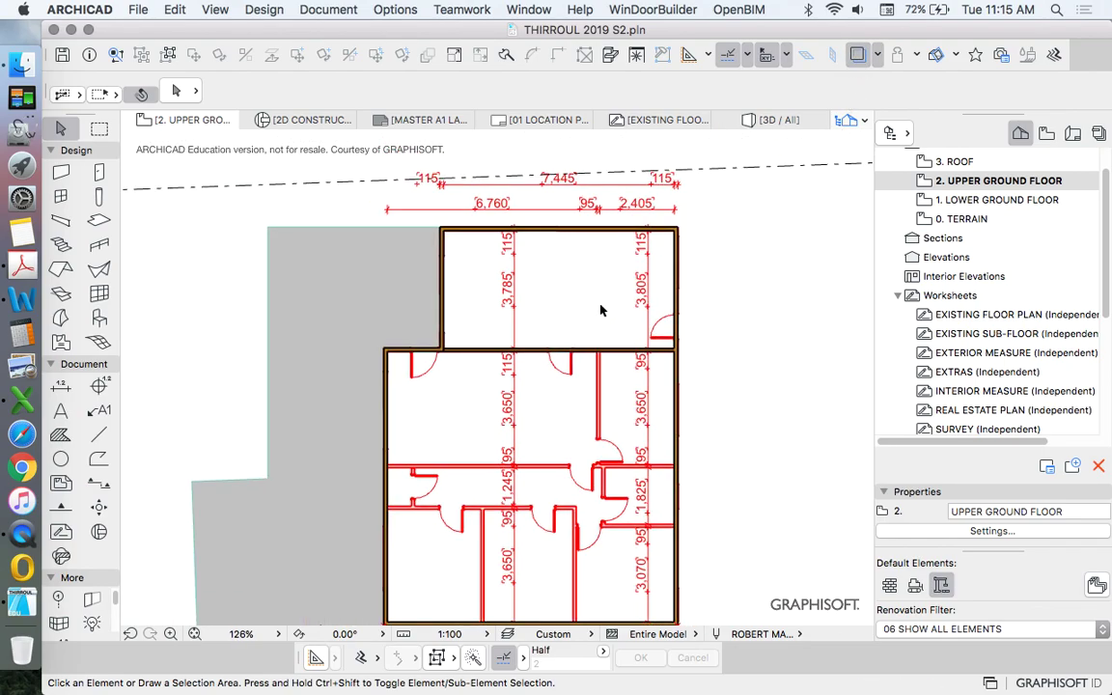
{"action": "scroll", "coordinate": [645, 280], "scroll_direction": "up", "scroll_amount": 3}
{"action": "scroll", "coordinate": [644, 268], "scroll_direction": "down", "scroll_amount": 3}
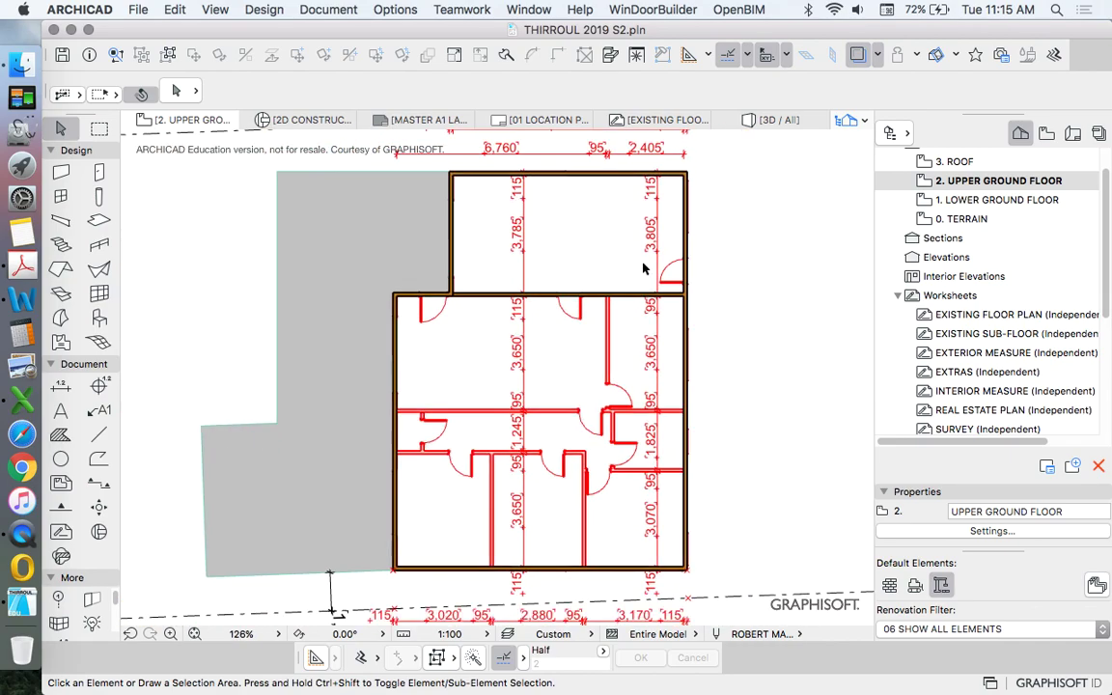
{"action": "scroll", "coordinate": [696, 316], "scroll_direction": "up", "scroll_amount": 3}
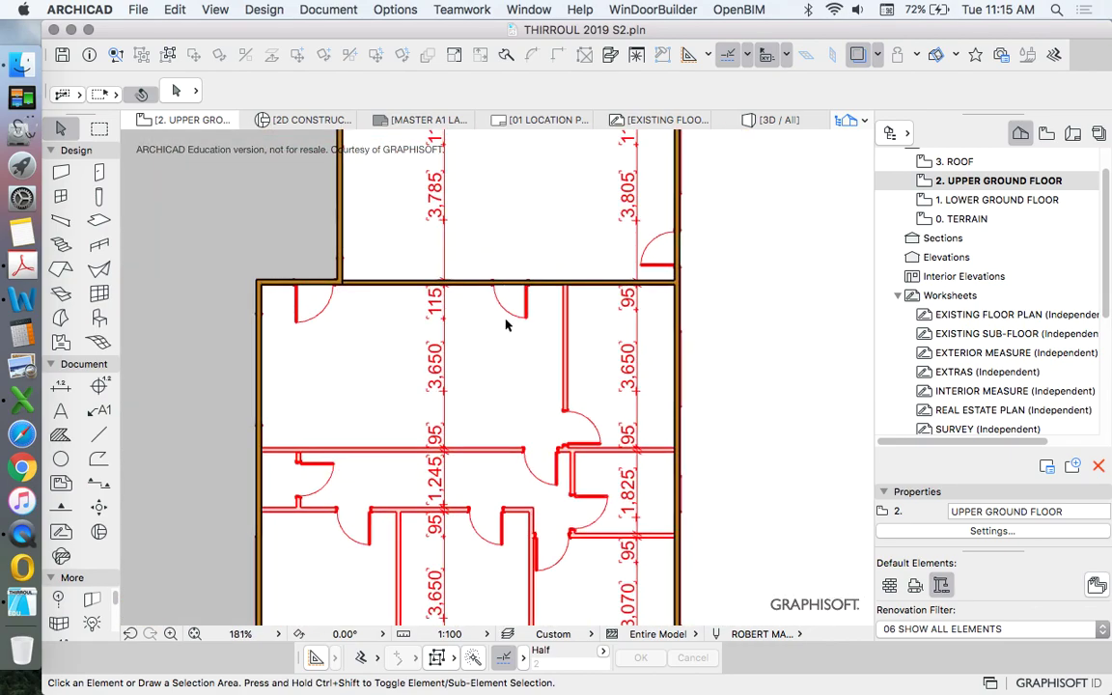
{"action": "scroll", "coordinate": [473, 314], "scroll_direction": "down", "scroll_amount": 2}
{"action": "scroll", "coordinate": [387, 294], "scroll_direction": "up", "scroll_amount": 8}
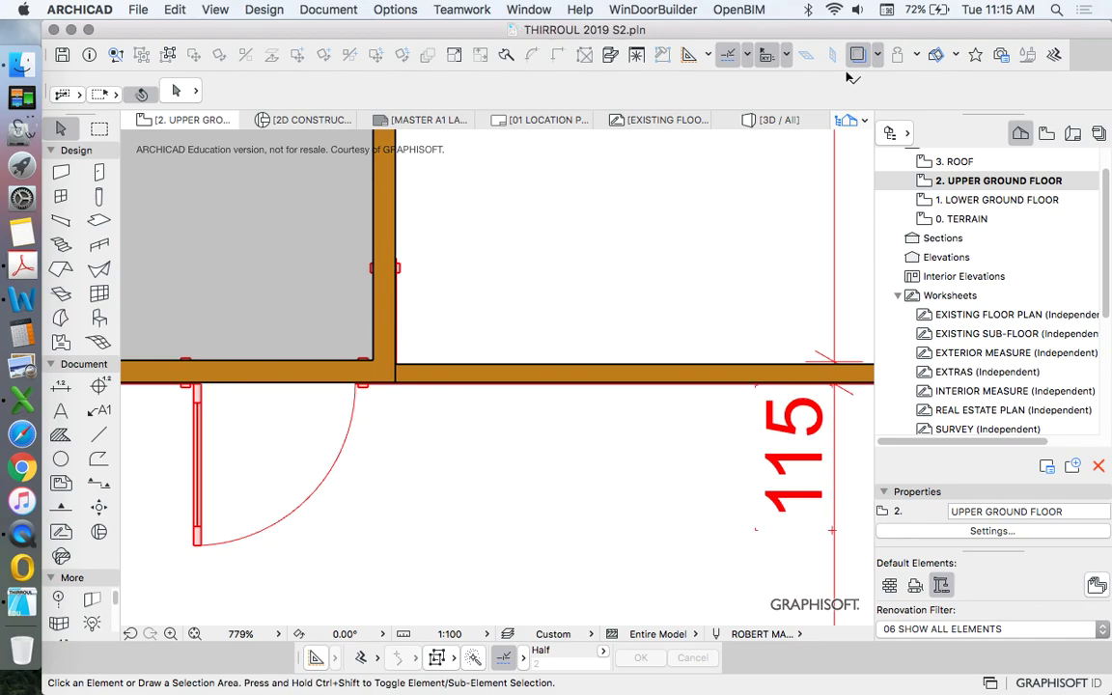
{"action": "left_click", "coordinate": [415, 376]}
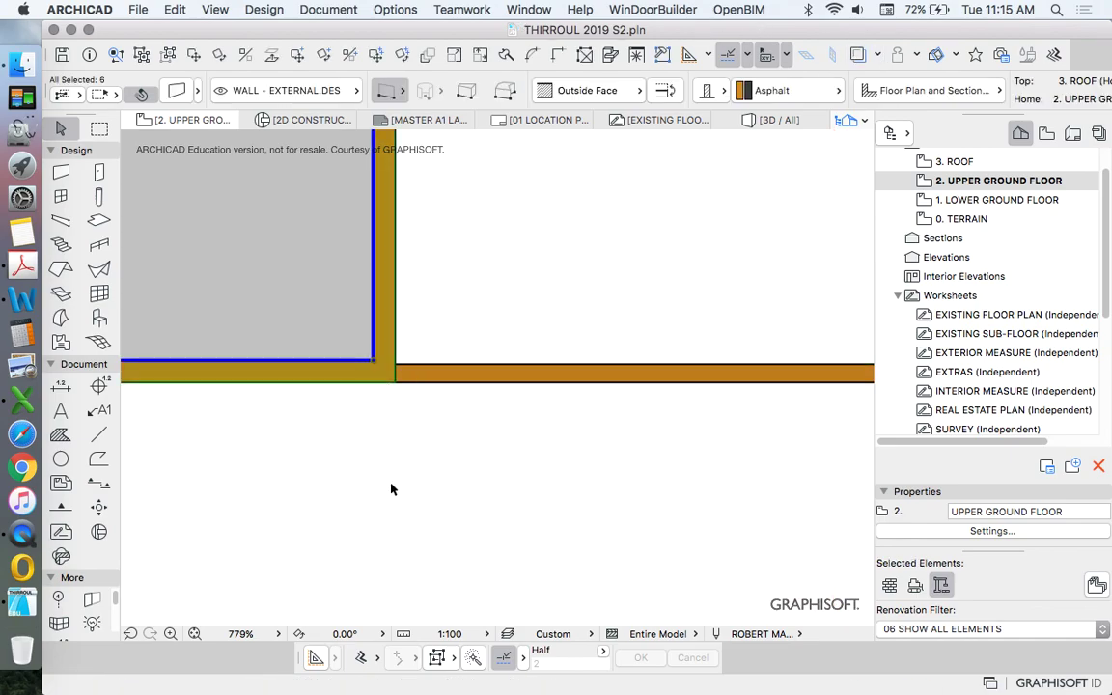
{"action": "scroll", "coordinate": [459, 367], "scroll_direction": "down", "scroll_amount": 5}
{"action": "key", "text": "Escape"}
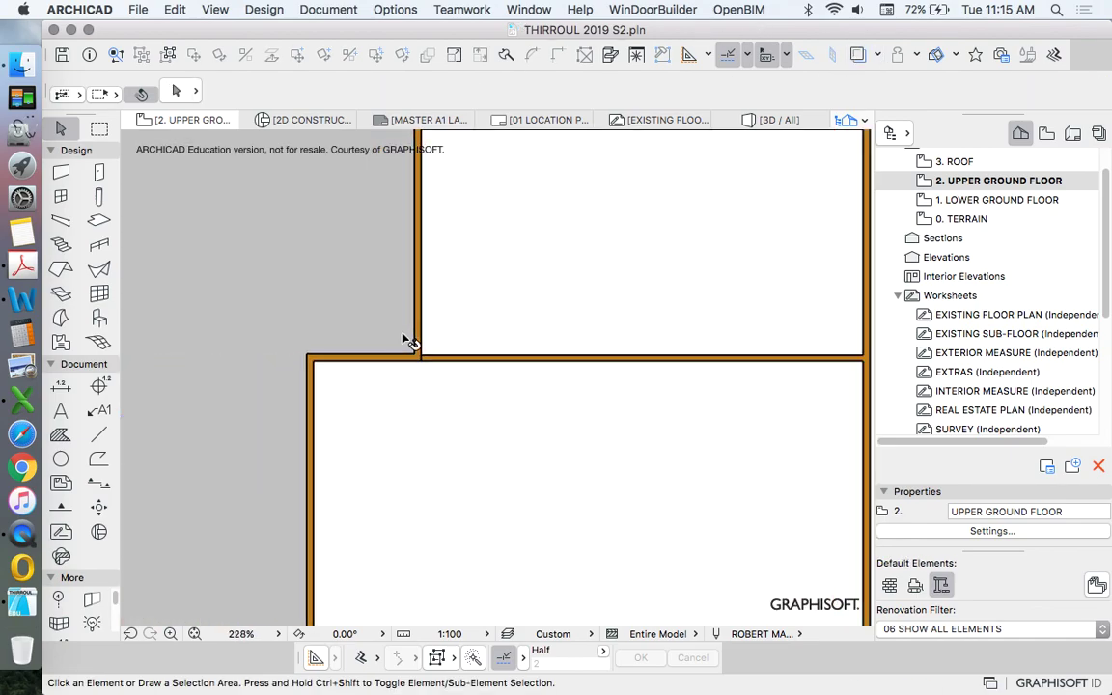
Check the corner and middle horizontal wall joins by selecting them, then show the trace again
{"action": "scroll", "coordinate": [406, 339], "scroll_direction": "up", "scroll_amount": 2}
{"action": "left_click", "coordinate": [410, 328]}
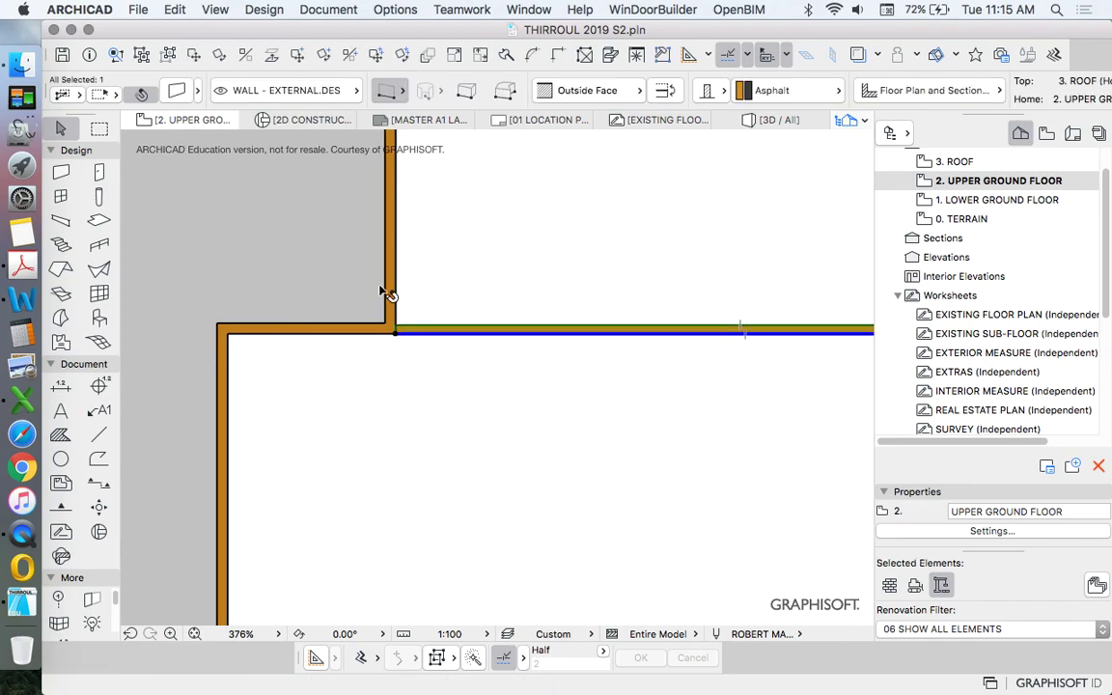
{"action": "scroll", "coordinate": [397, 328], "scroll_direction": "up", "scroll_amount": 3}
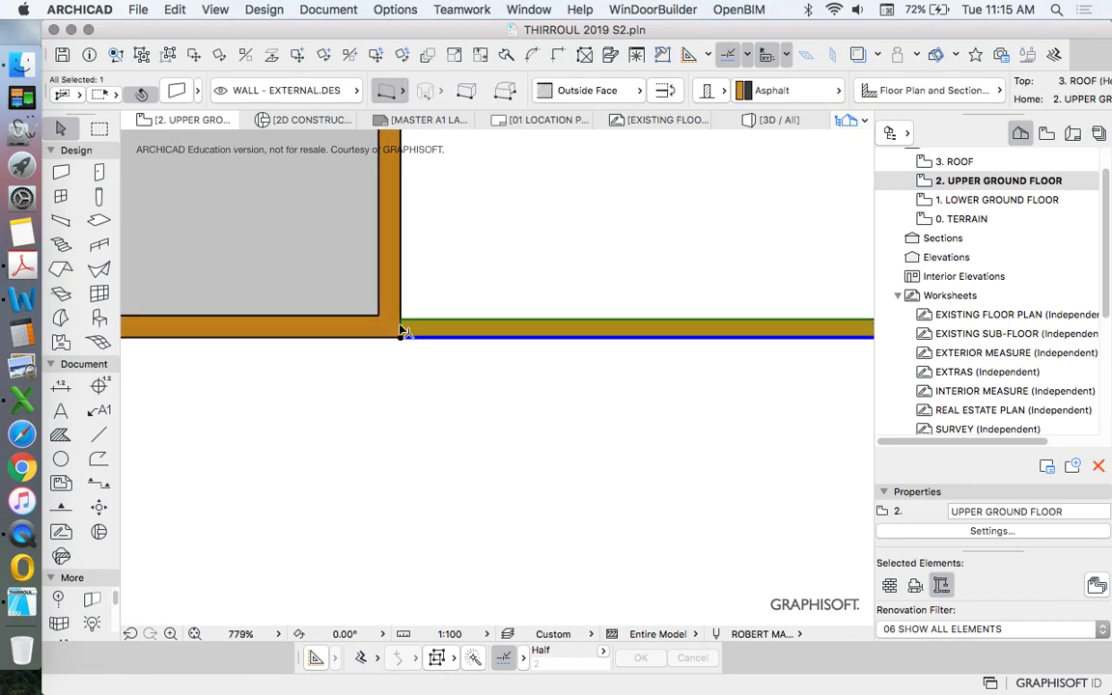
{"action": "scroll", "coordinate": [362, 266], "scroll_direction": "down", "scroll_amount": 5}
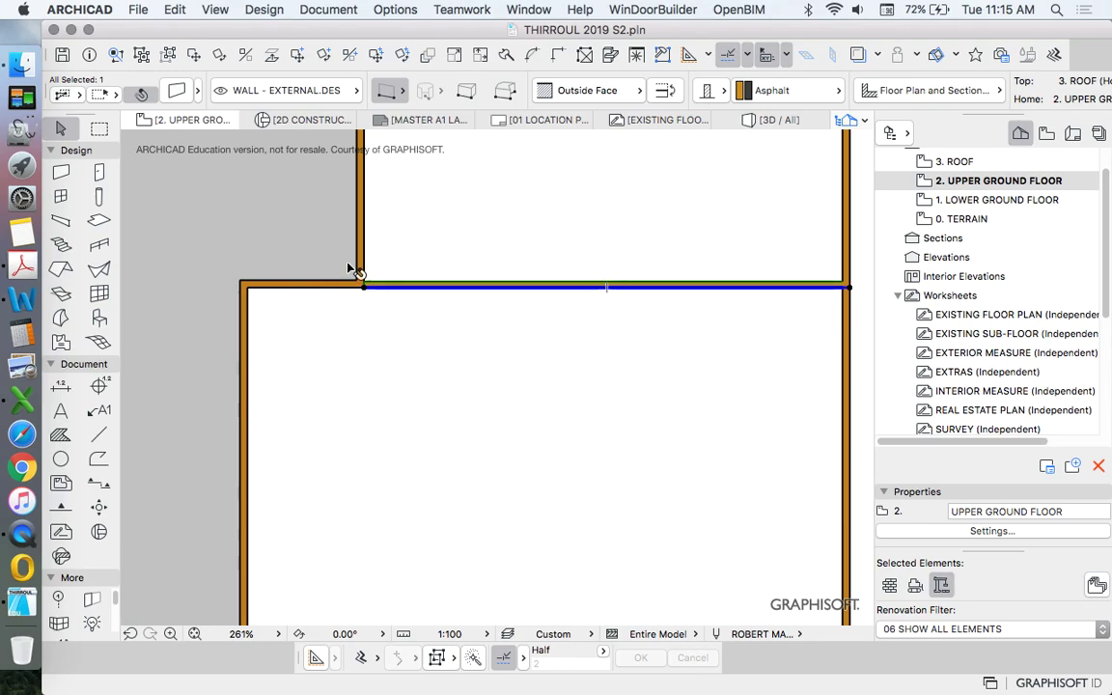
{"action": "left_click", "coordinate": [360, 291]}
{"action": "scroll", "coordinate": [379, 294], "scroll_direction": "up", "scroll_amount": 4}
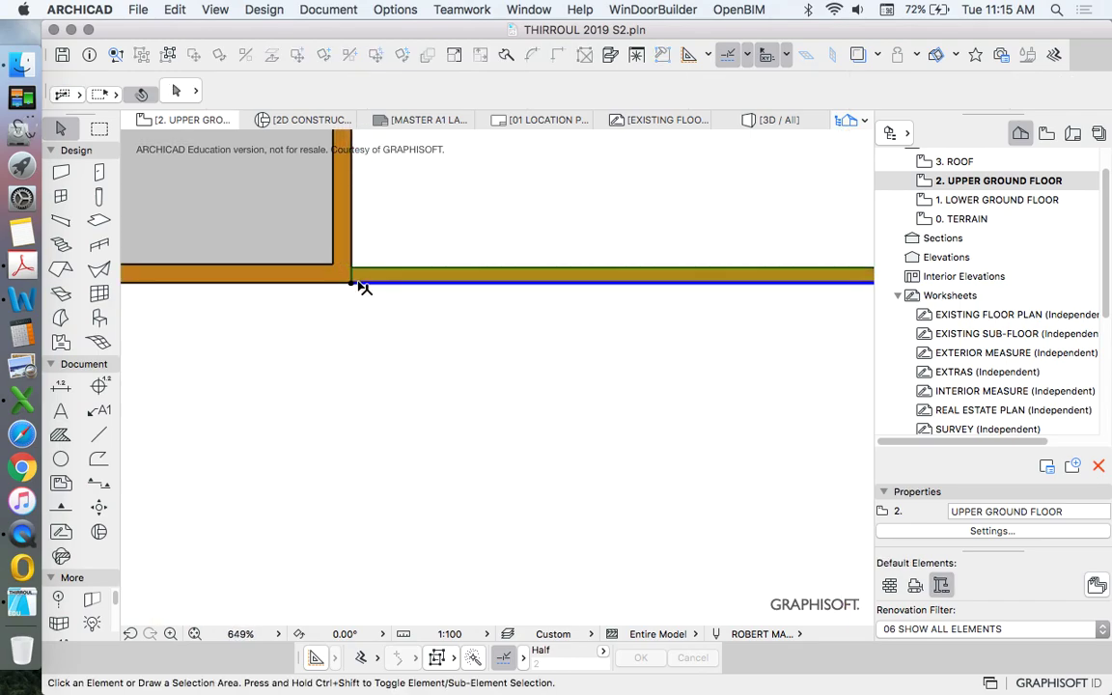
{"action": "left_click", "coordinate": [357, 288]}
{"action": "left_click", "coordinate": [346, 292]}
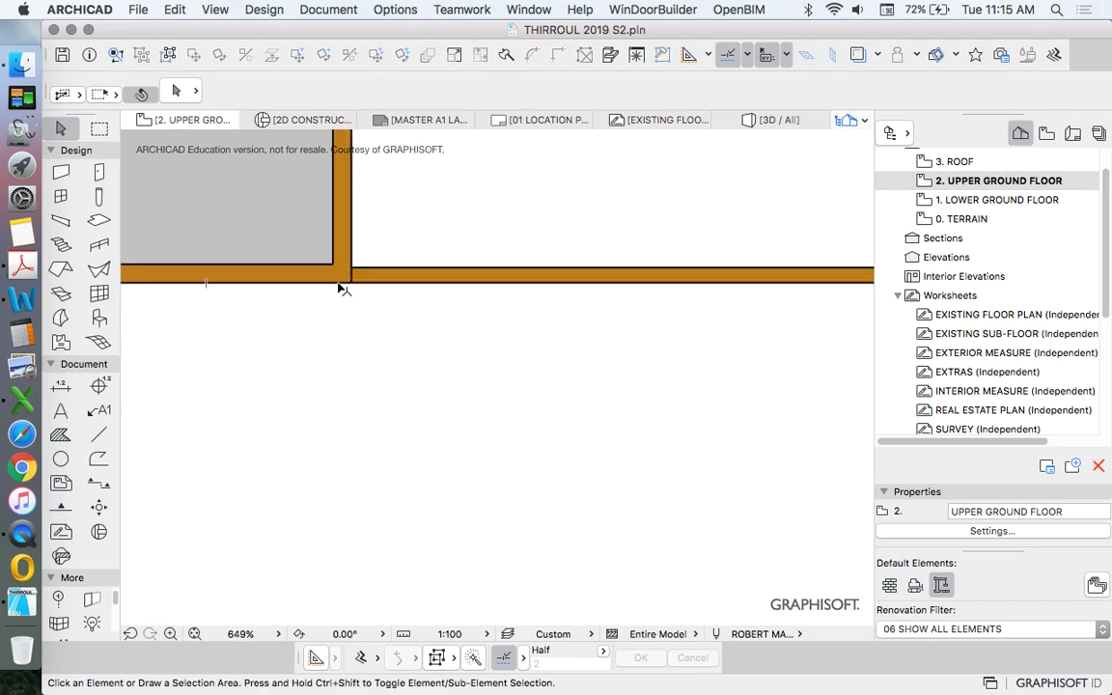
{"action": "left_click", "coordinate": [339, 284]}
{"action": "scroll", "coordinate": [327, 266], "scroll_direction": "down", "scroll_amount": 8}
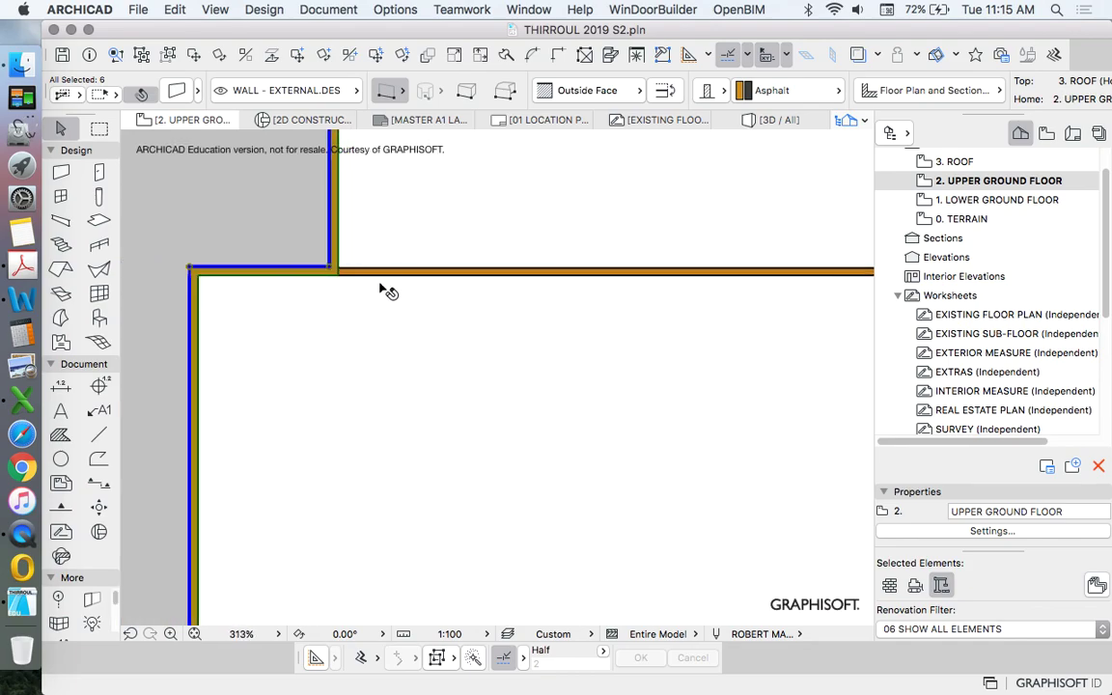
{"action": "left_click", "coordinate": [444, 282]}
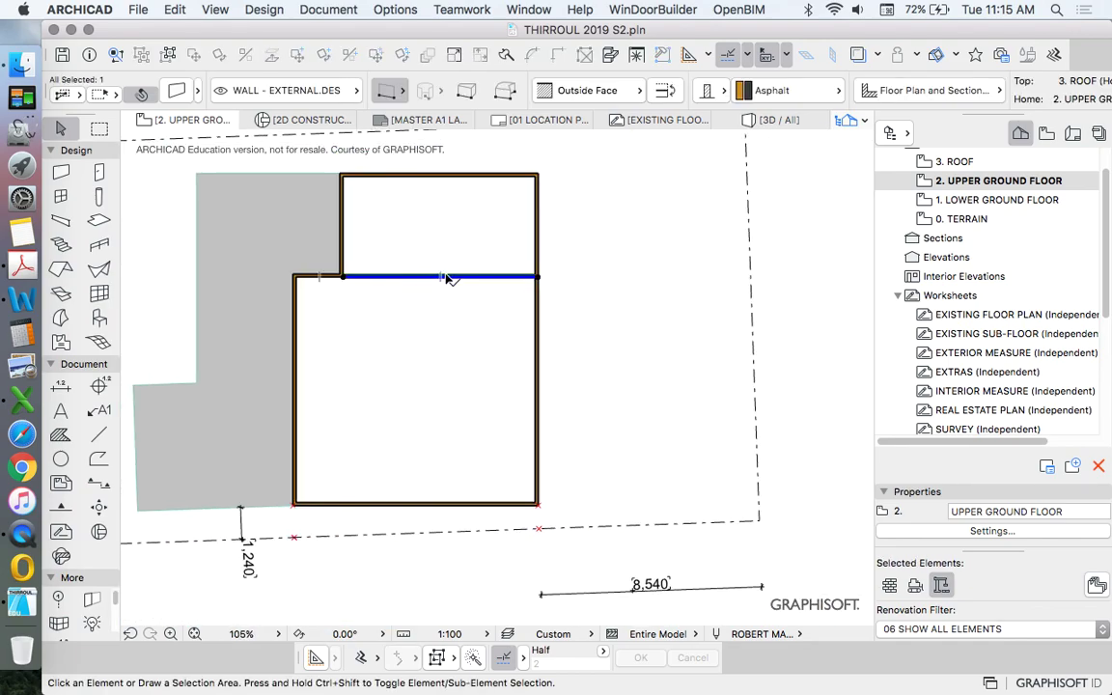
{"action": "scroll", "coordinate": [434, 275], "scroll_direction": "up", "scroll_amount": 4}
{"action": "scroll", "coordinate": [463, 261], "scroll_direction": "down", "scroll_amount": 4}
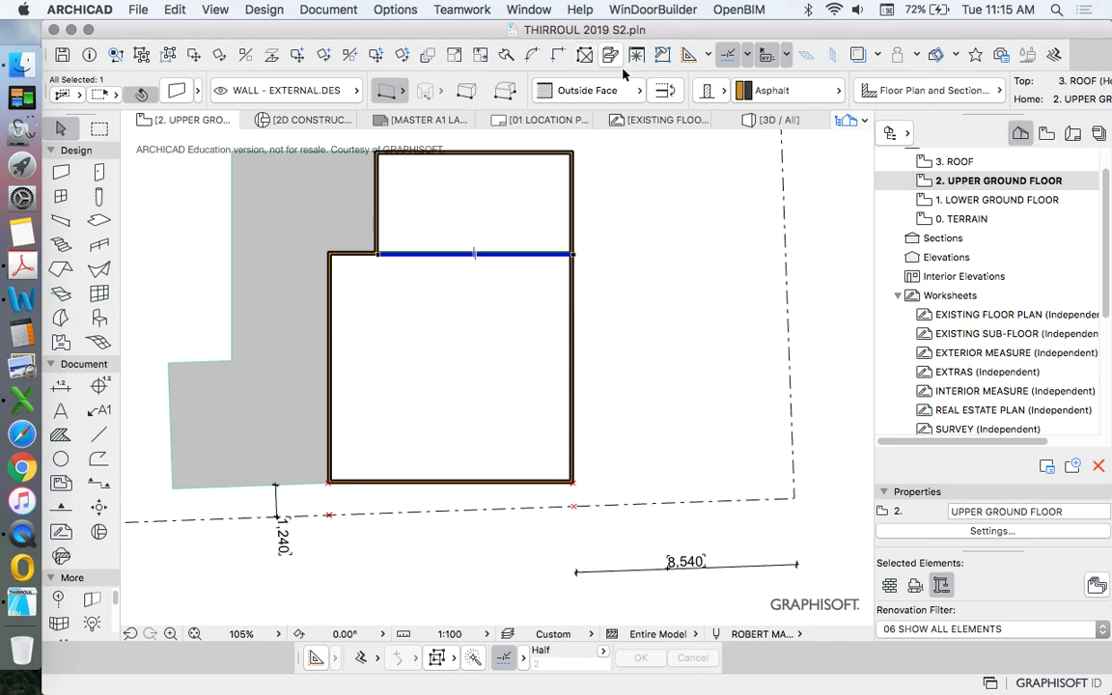
{"action": "key", "text": "Escape"}
{"action": "scroll", "coordinate": [496, 178], "scroll_direction": "up", "scroll_amount": 2}
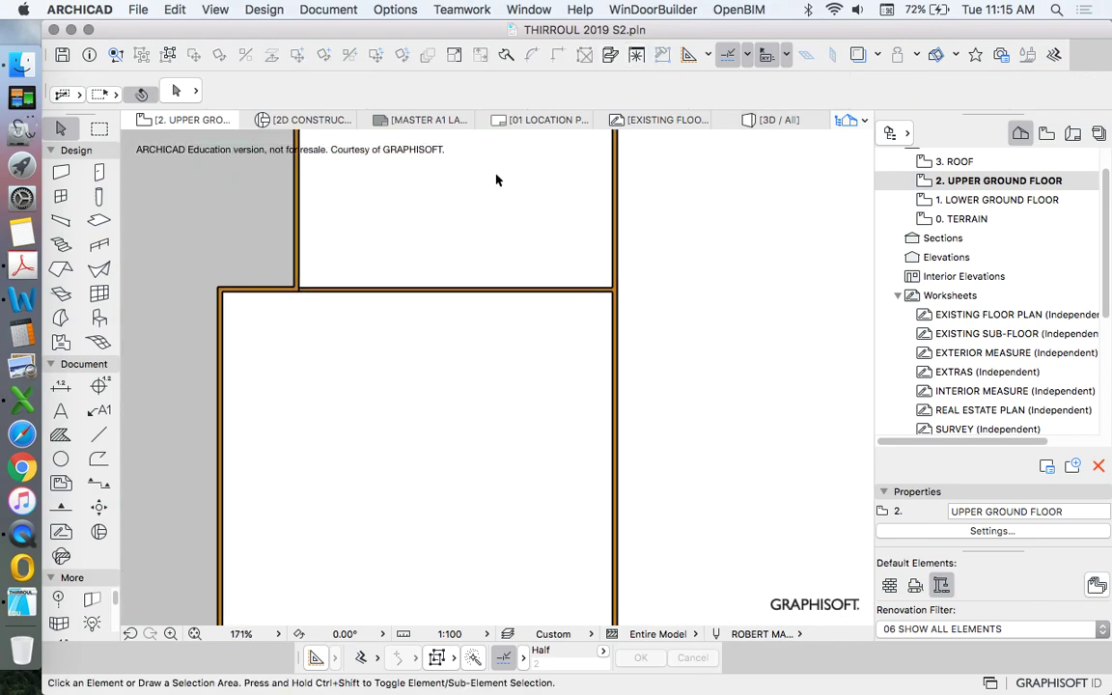
{"action": "scroll", "coordinate": [630, 263], "scroll_direction": "down", "scroll_amount": 1}
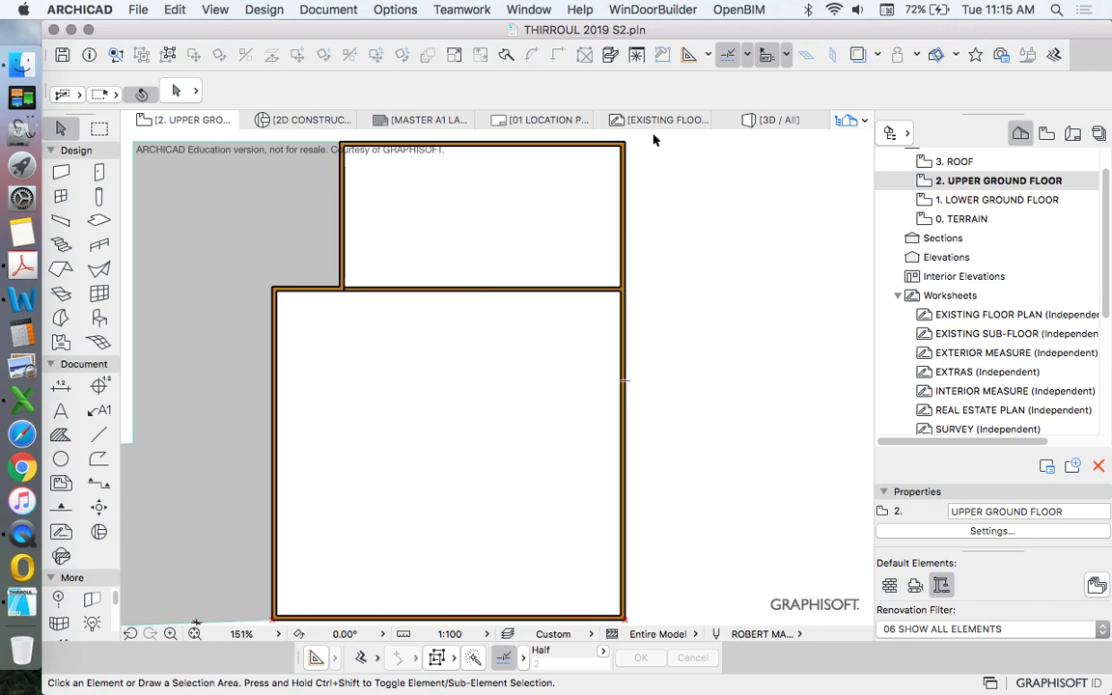
{"action": "left_click", "coordinate": [861, 57]}
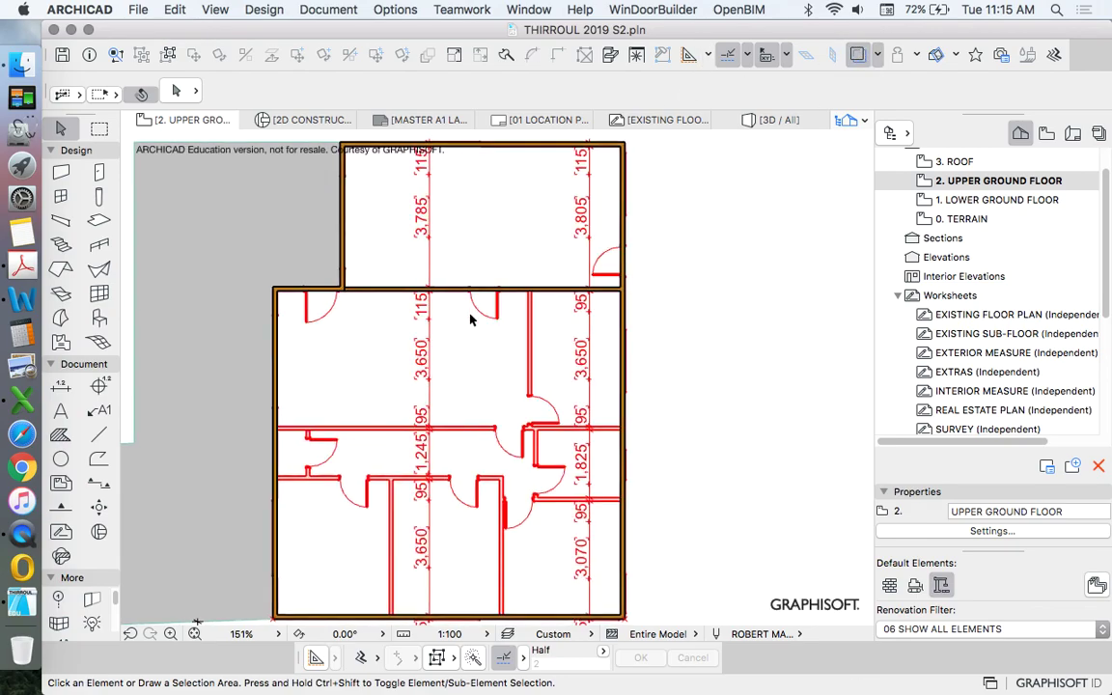
Hide the red trace of the existing plan
{"action": "scroll", "coordinate": [371, 376], "scroll_direction": "up", "scroll_amount": 1}
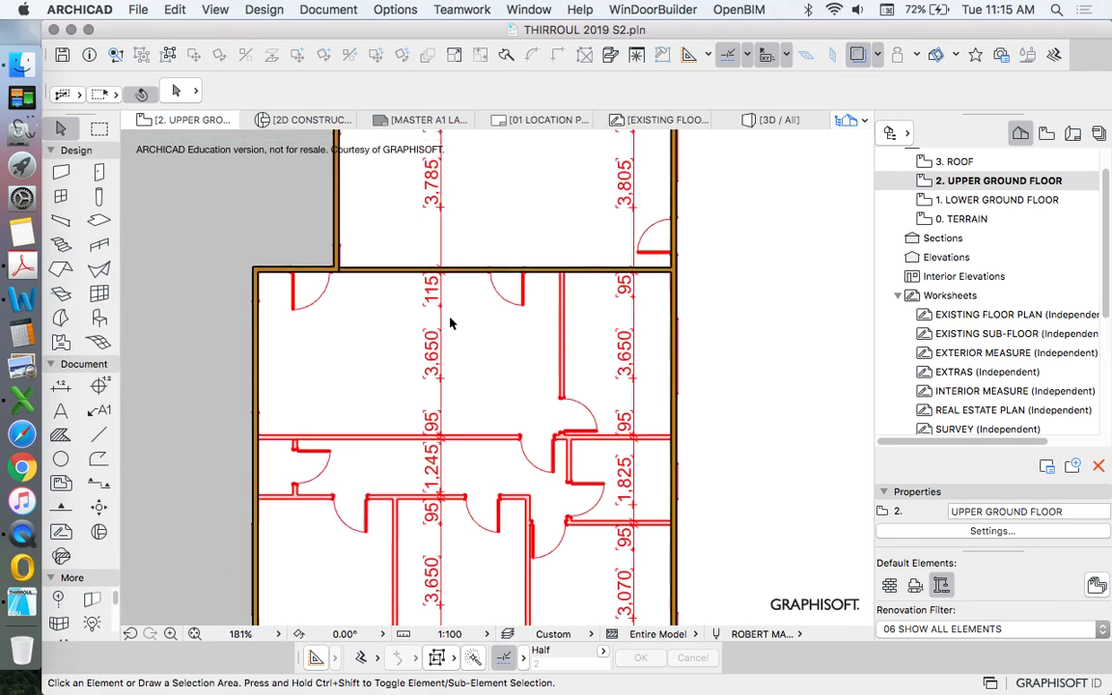
{"action": "left_click", "coordinate": [99, 435]}
{"action": "scroll", "coordinate": [480, 328], "scroll_direction": "up", "scroll_amount": 2}
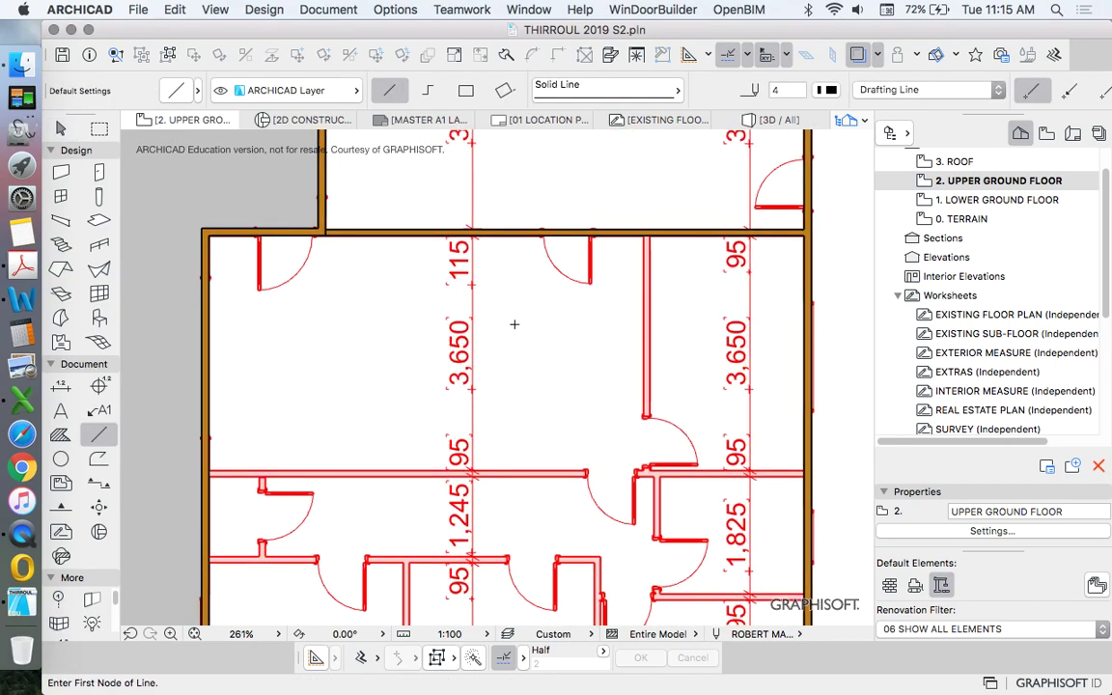
{"action": "key", "text": "Escape"}
{"action": "left_click", "coordinate": [512, 235]}
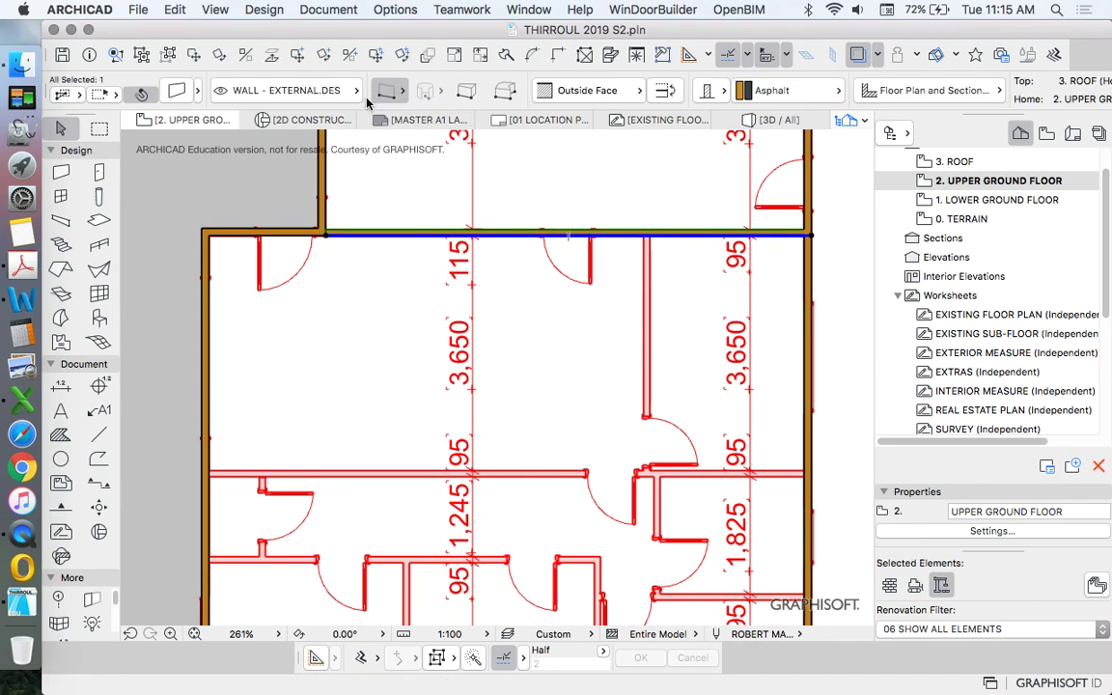
{"action": "left_click", "coordinate": [856, 54]}
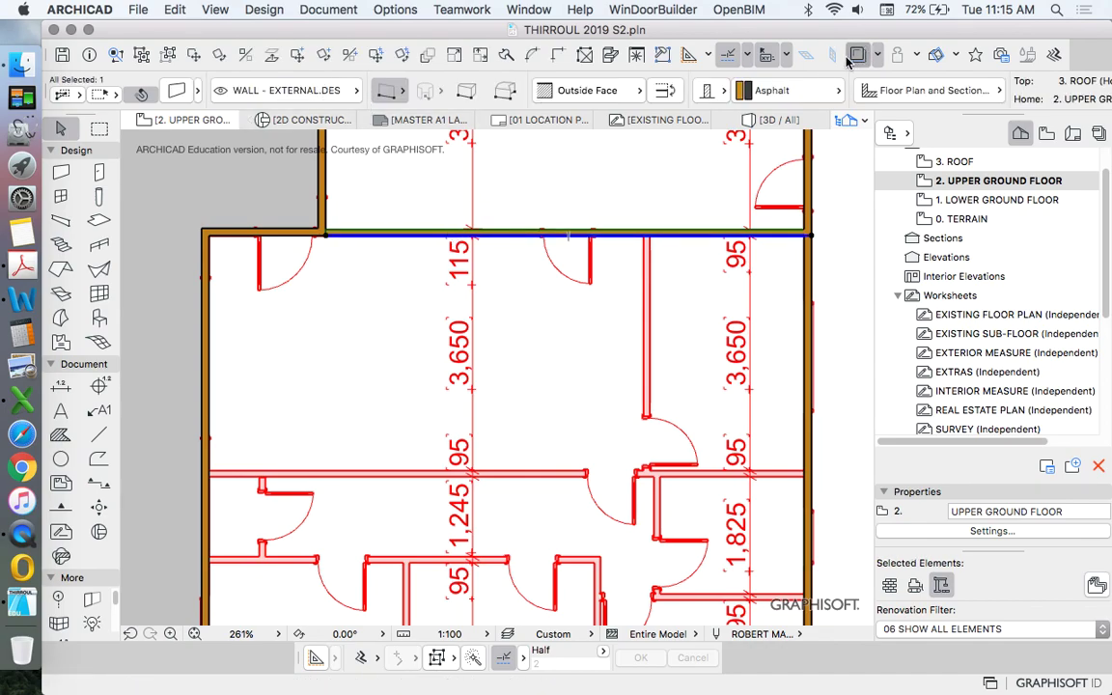
Draw a 3650-long vertical guide line down from the upper wall's inner face
{"action": "left_click", "coordinate": [97, 439]}
{"action": "left_click", "coordinate": [537, 235]}
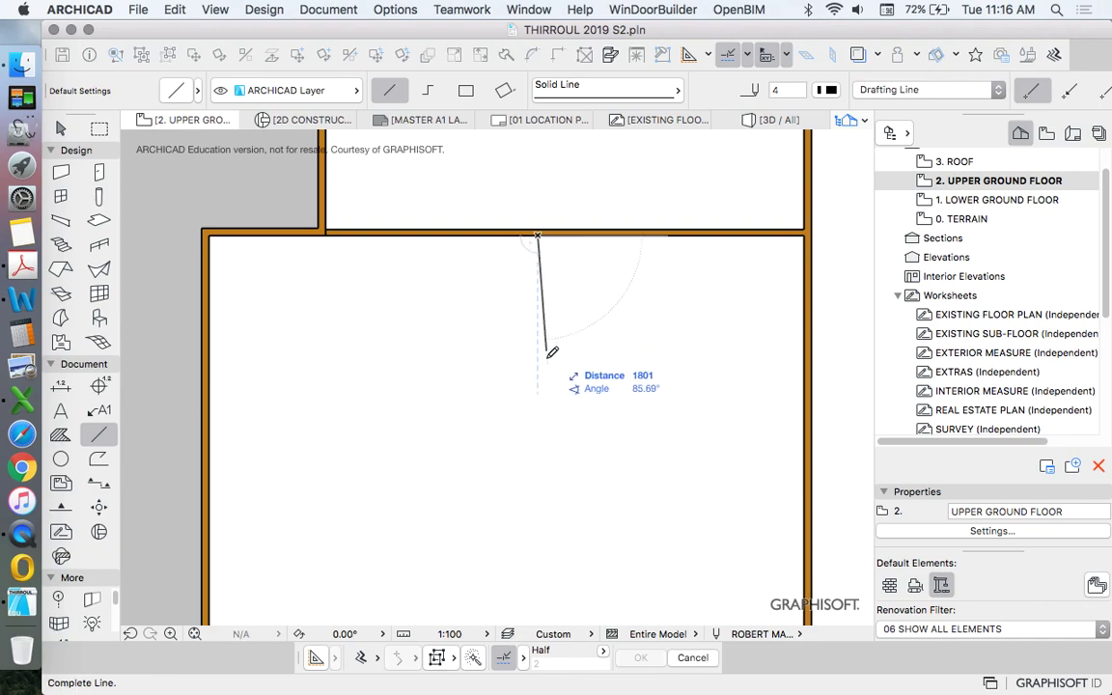
{"action": "type", "text": "3"}
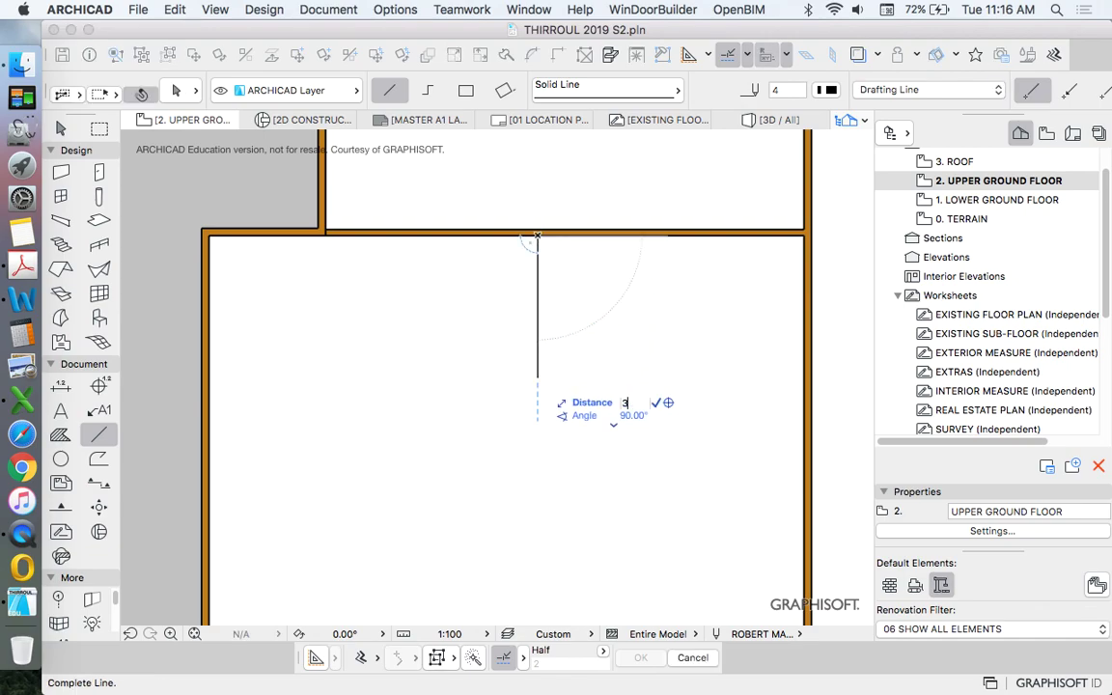
{"action": "type", "text": "650"}
{"action": "key", "text": "Return"}
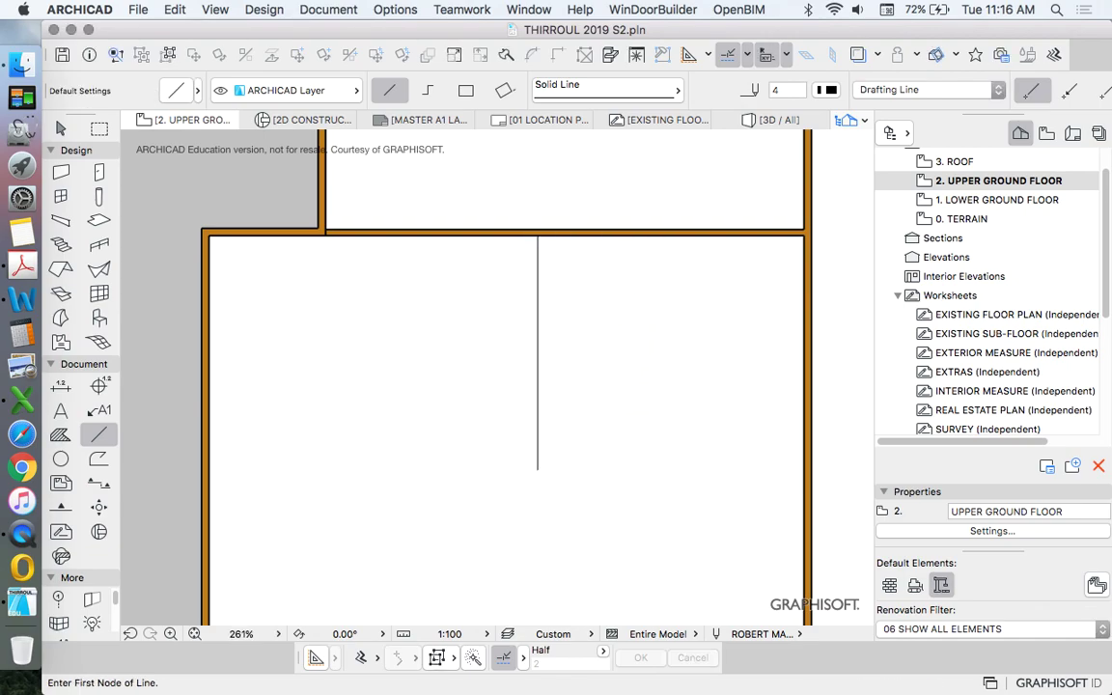
{"action": "key", "text": "Escape"}
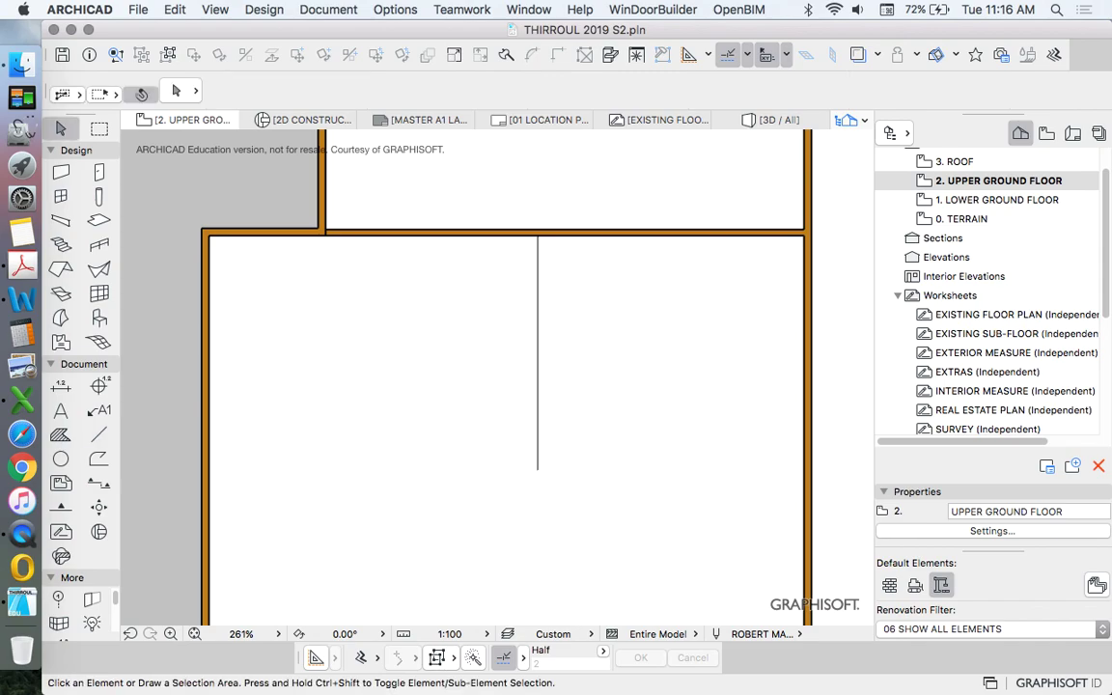
Drag a copy of the upper wall down to the guide line's bottom end
{"action": "left_click", "coordinate": [565, 232]}
{"action": "right_click", "coordinate": [567, 232]}
{"action": "mouse_move", "coordinate": [687, 334]}
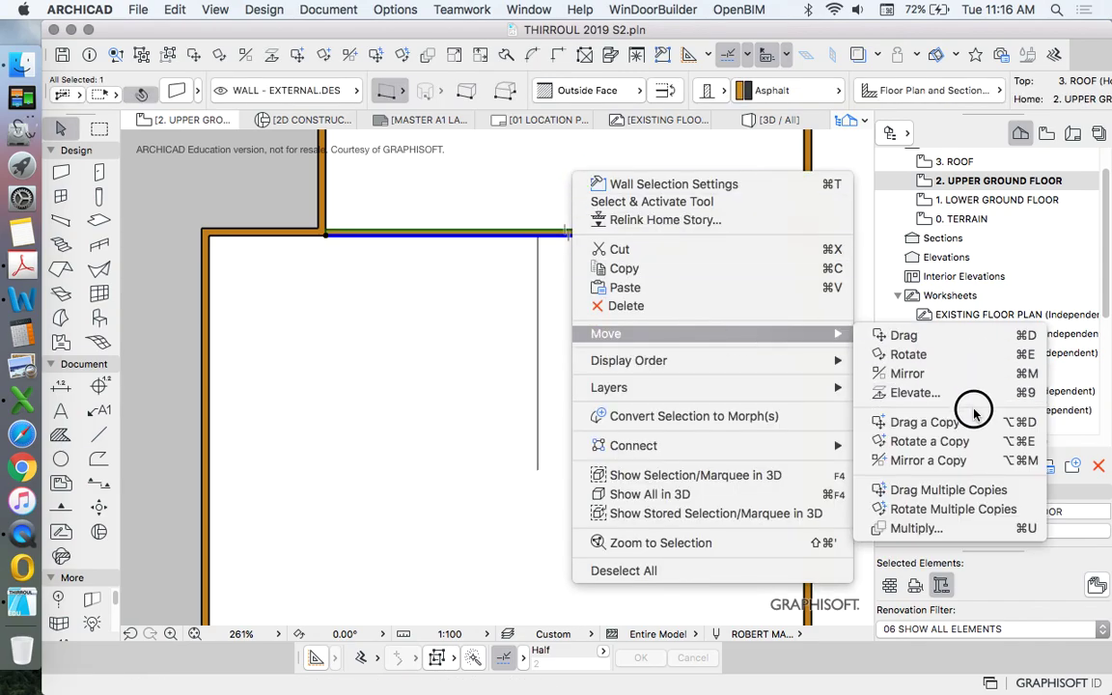
{"action": "left_click", "coordinate": [925, 422]}
{"action": "left_click", "coordinate": [615, 232]}
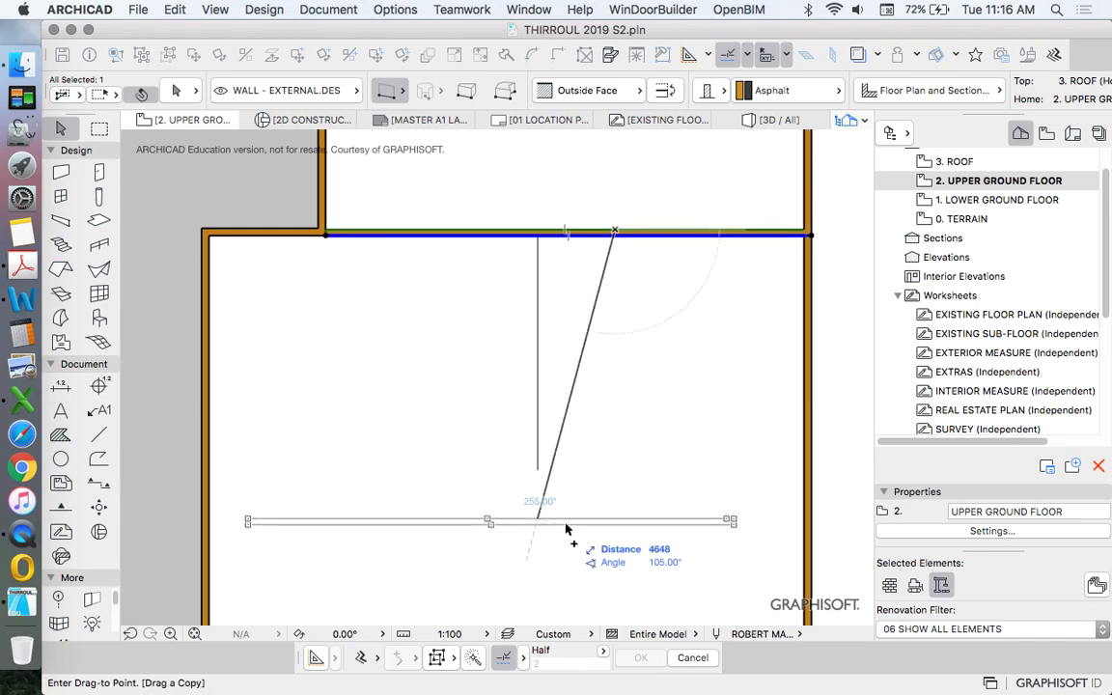
{"action": "left_click", "coordinate": [539, 473]}
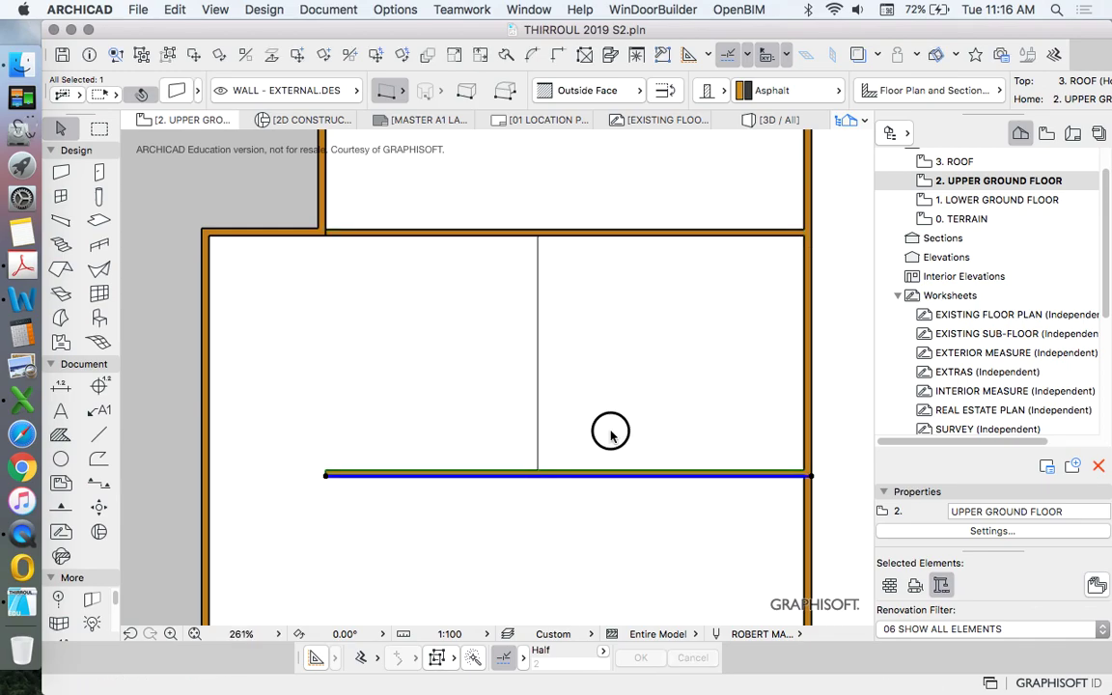
{"action": "left_click", "coordinate": [610, 435]}
Stretch the copied wall's left end to the left outer wall
{"action": "scroll", "coordinate": [538, 404], "scroll_direction": "down", "scroll_amount": 3}
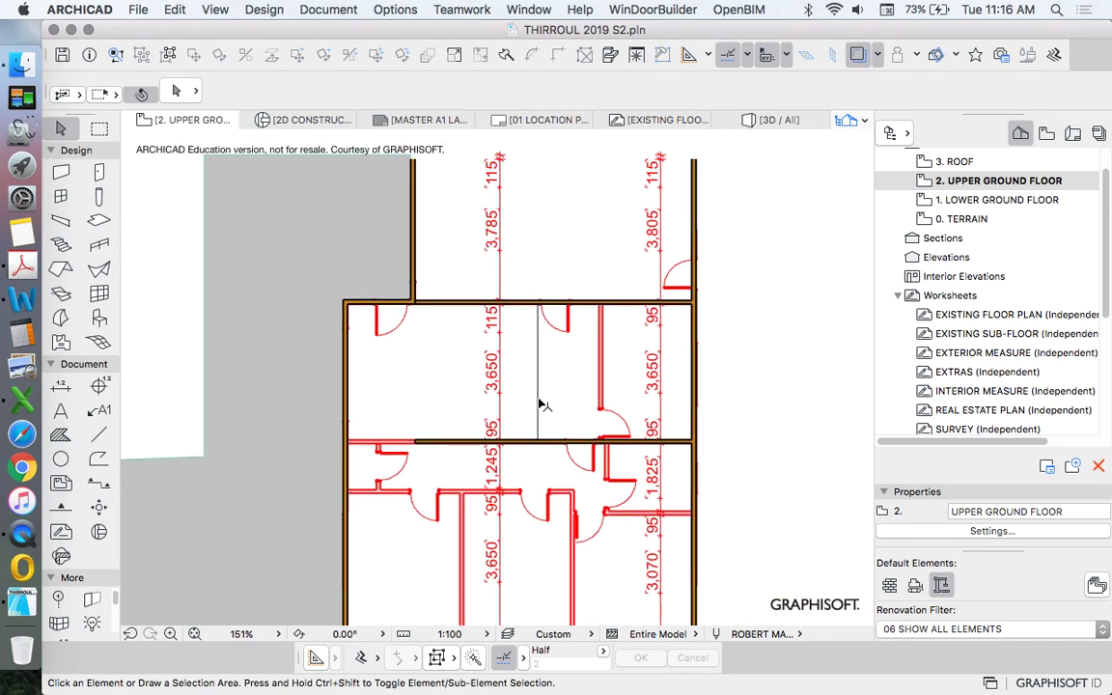
{"action": "scroll", "coordinate": [403, 477], "scroll_direction": "up", "scroll_amount": 3}
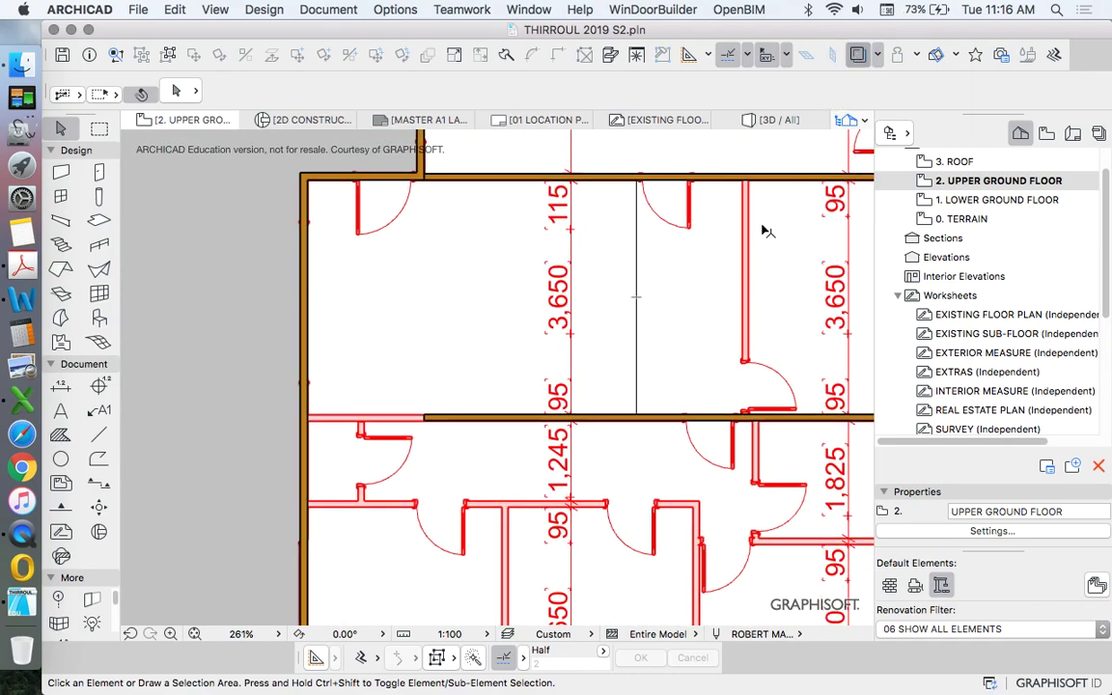
{"action": "scroll", "coordinate": [541, 410], "scroll_direction": "down", "scroll_amount": 5}
{"action": "left_click", "coordinate": [494, 415]}
{"action": "left_click", "coordinate": [492, 412]}
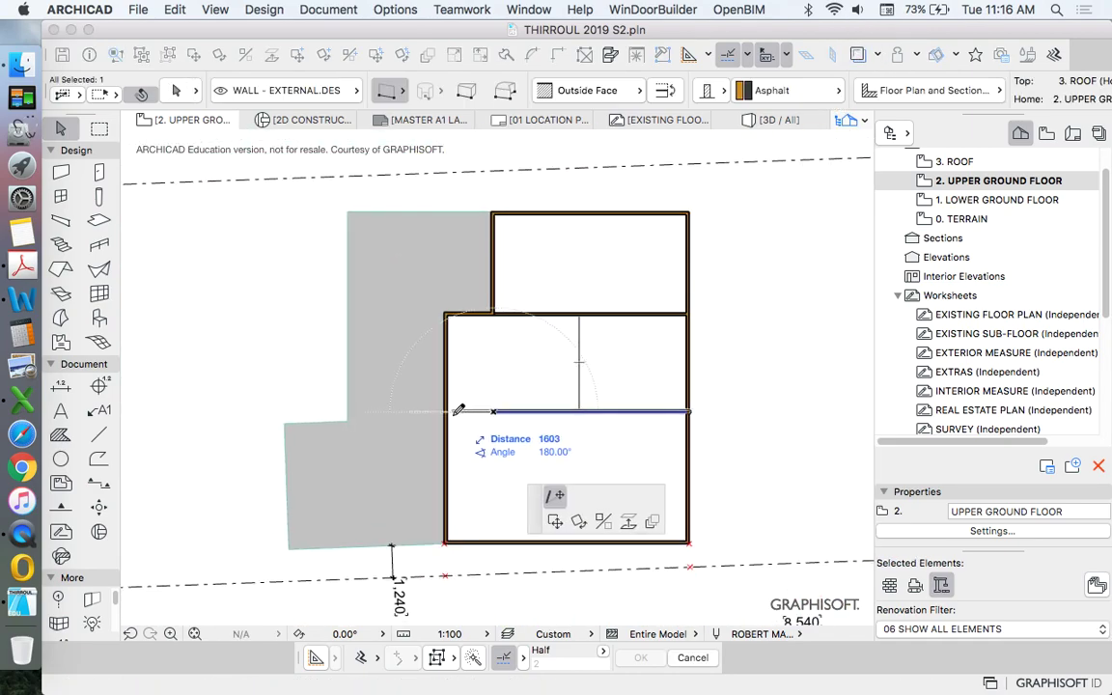
{"action": "left_click", "coordinate": [460, 410]}
{"action": "scroll", "coordinate": [630, 452], "scroll_direction": "up", "scroll_amount": 5}
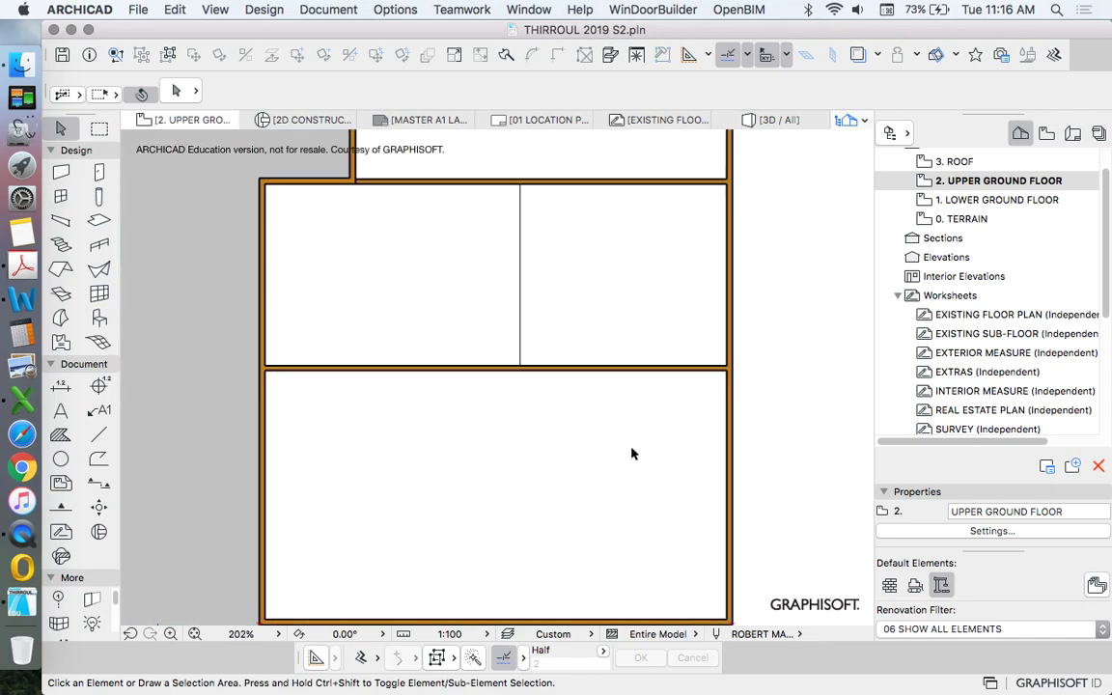
Delete the vertical guide line and turn the PDF trace back on
{"action": "left_click", "coordinate": [512, 332]}
{"action": "key", "text": "Delete"}
{"action": "scroll", "coordinate": [449, 402], "scroll_direction": "down", "scroll_amount": 5}
{"action": "scroll", "coordinate": [539, 341], "scroll_direction": "up", "scroll_amount": 2}
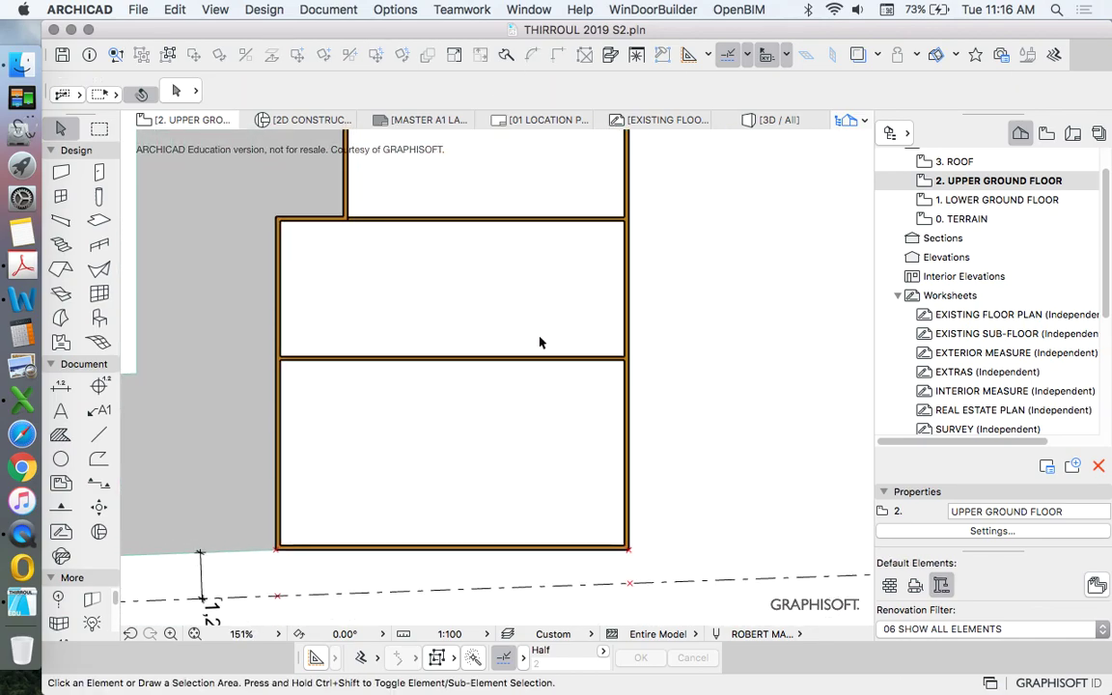
{"action": "left_click", "coordinate": [857, 54]}
{"action": "scroll", "coordinate": [442, 420], "scroll_direction": "up", "scroll_amount": 1}
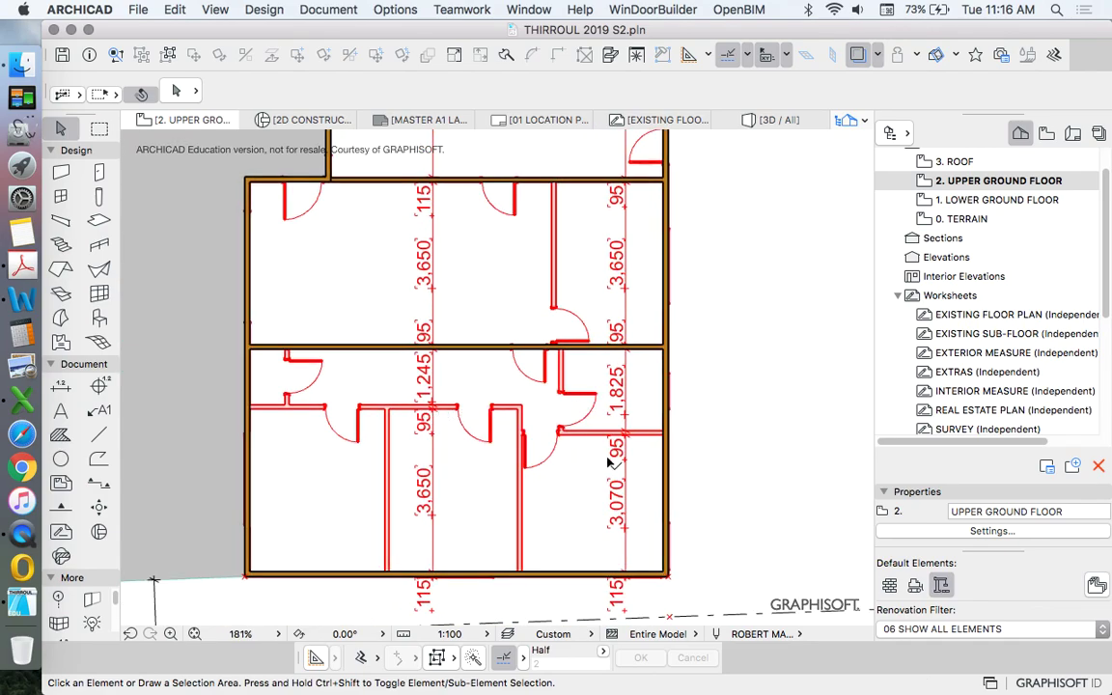
{"action": "scroll", "coordinate": [608, 453], "scroll_direction": "up", "scroll_amount": 5}
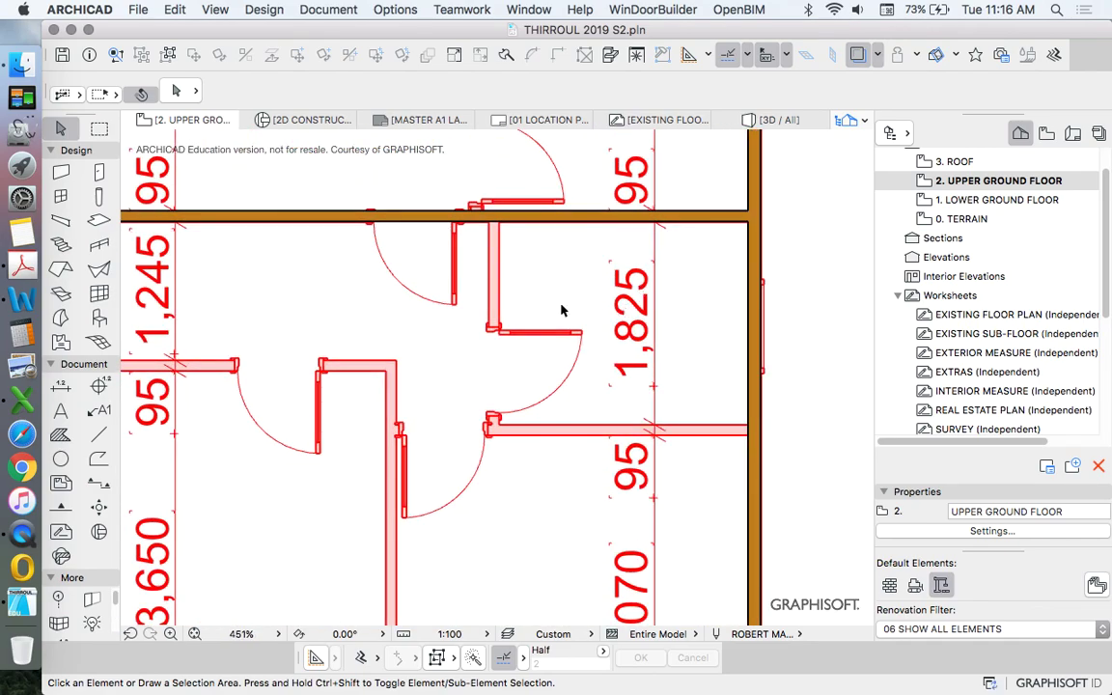
Drag a copy of the interior wall 1825 further down
{"action": "left_click", "coordinate": [579, 223]}
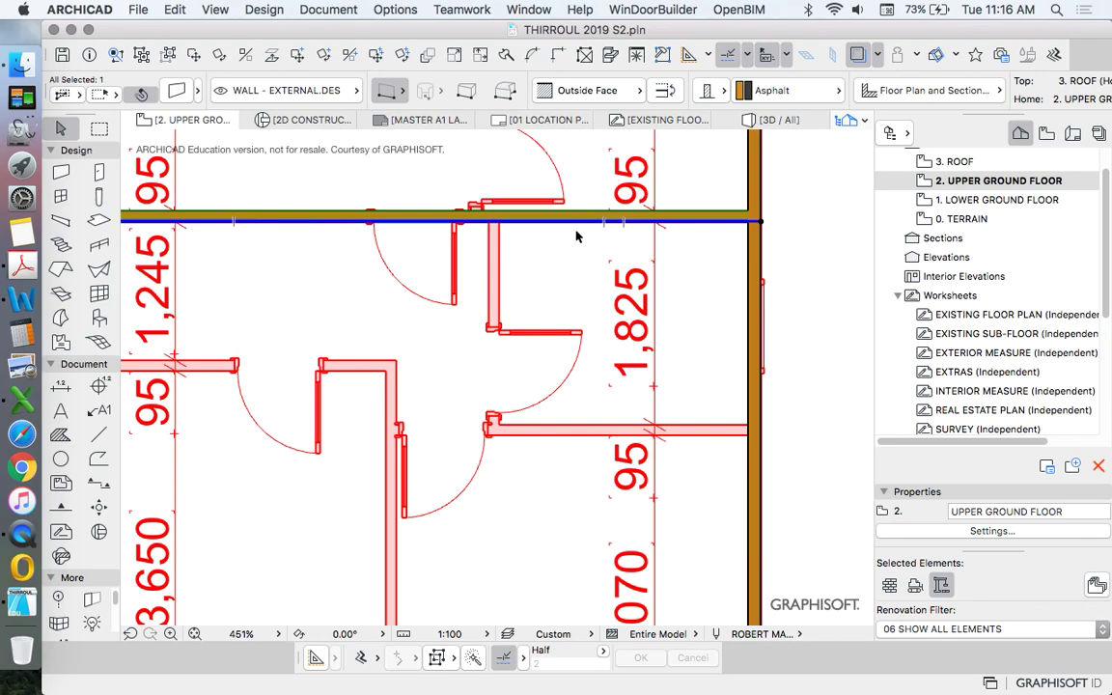
{"action": "scroll", "coordinate": [557, 240], "scroll_direction": "down", "scroll_amount": 6}
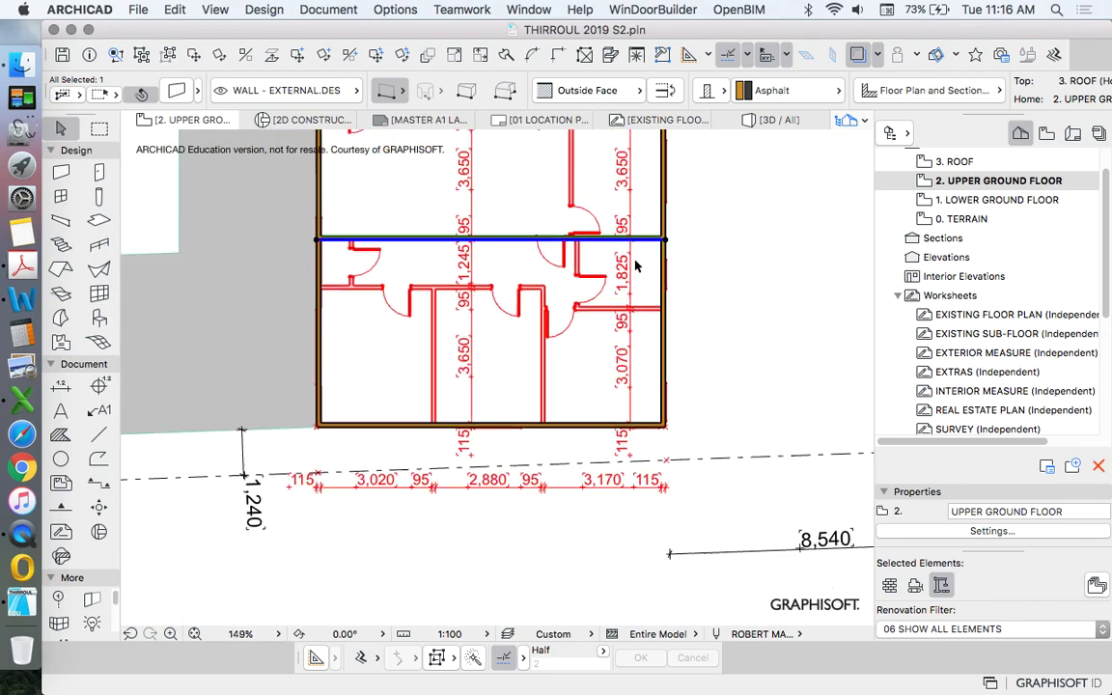
{"action": "scroll", "coordinate": [568, 220], "scroll_direction": "up", "scroll_amount": 2}
{"action": "scroll", "coordinate": [594, 273], "scroll_direction": "up", "scroll_amount": 2}
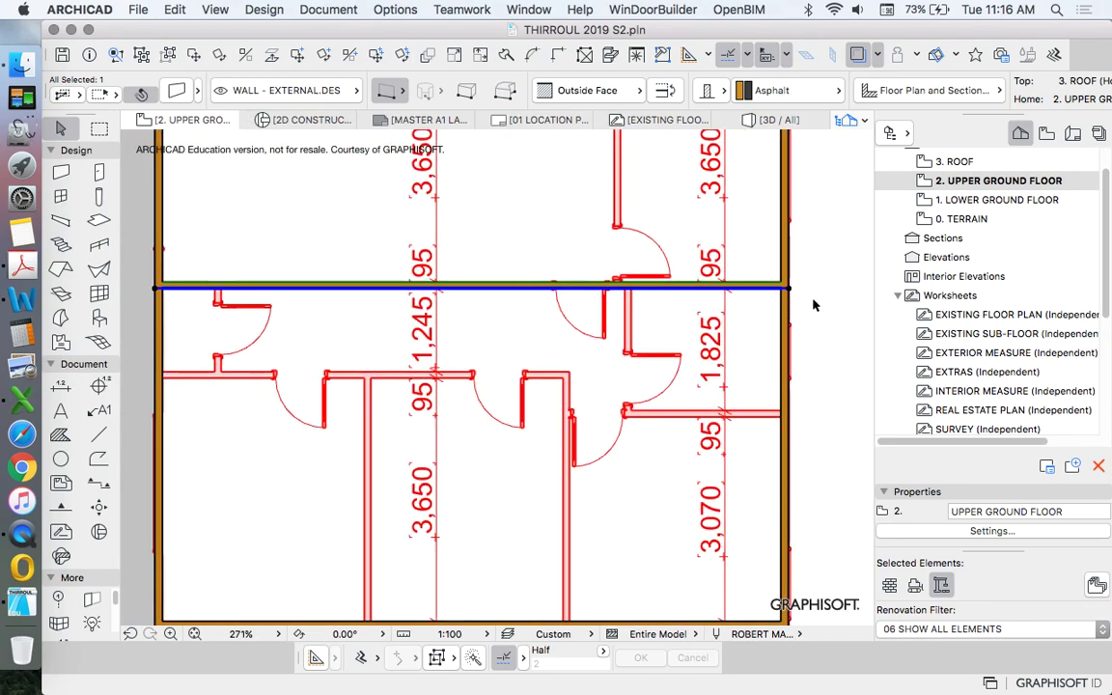
{"action": "left_click", "coordinate": [270, 55]}
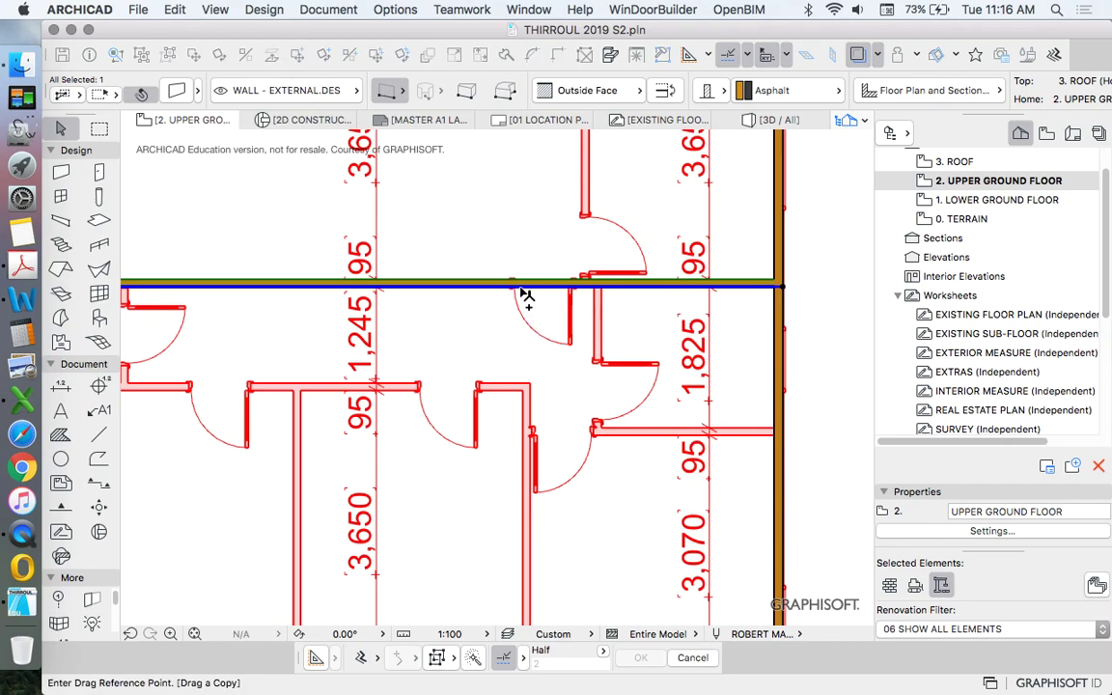
{"action": "left_click", "coordinate": [519, 288]}
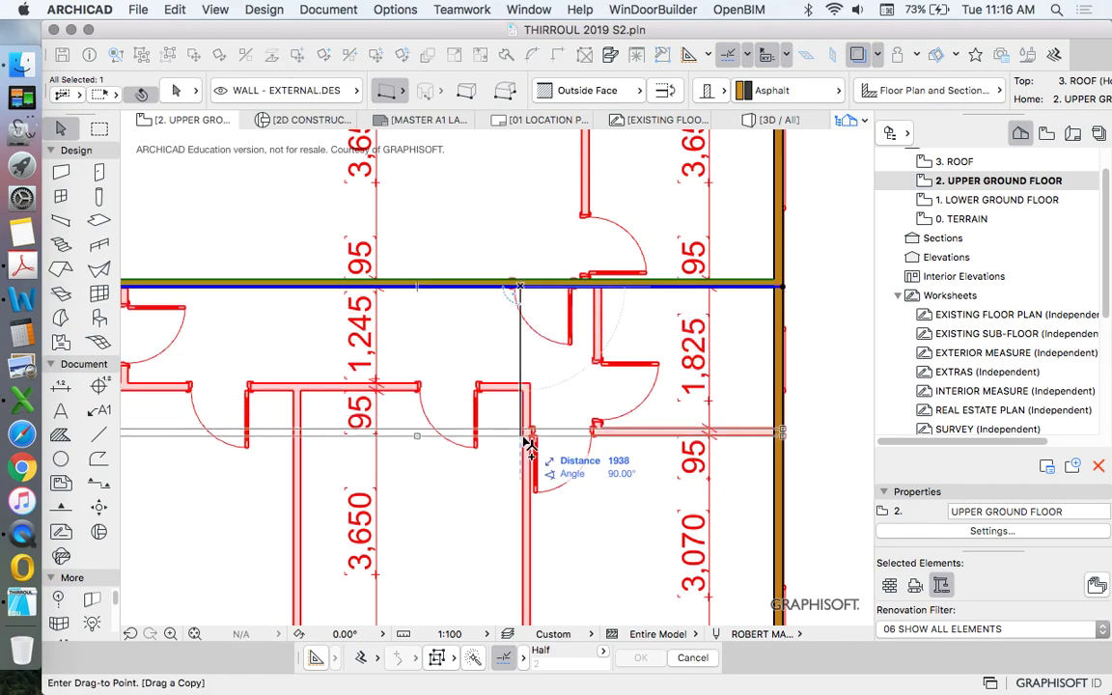
{"action": "type", "text": "1"}
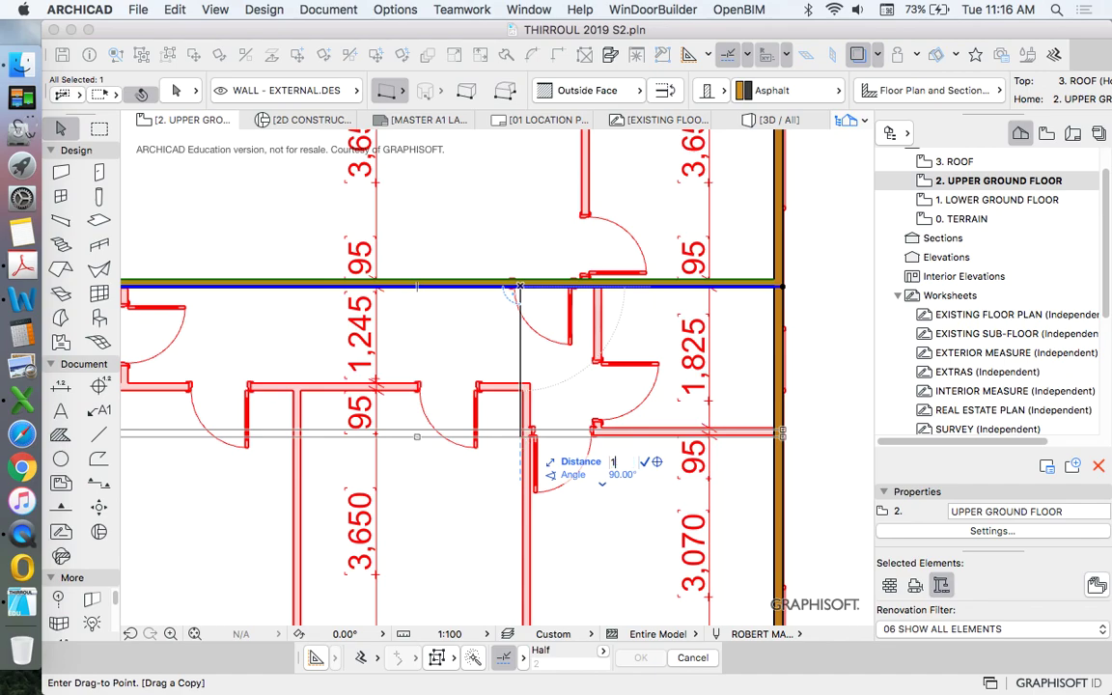
{"action": "key", "text": "Return"}
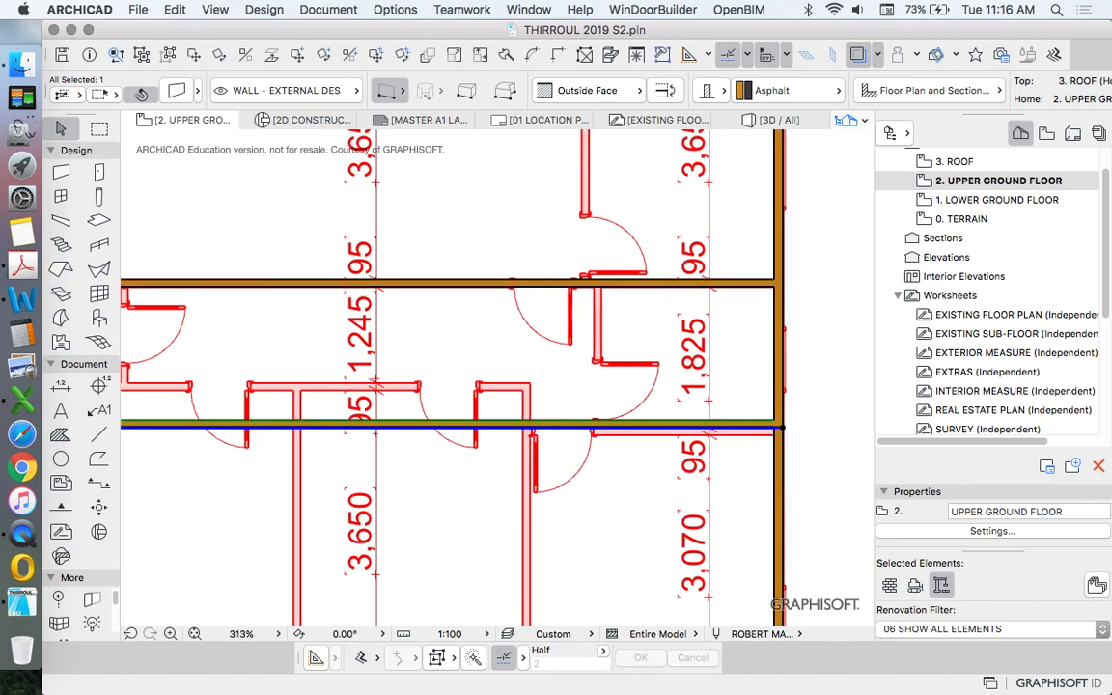
{"action": "key", "text": "Escape"}
Select the newly copied lower wall to inspect it, then deselect it
{"action": "scroll", "coordinate": [473, 420], "scroll_direction": "down", "scroll_amount": 3}
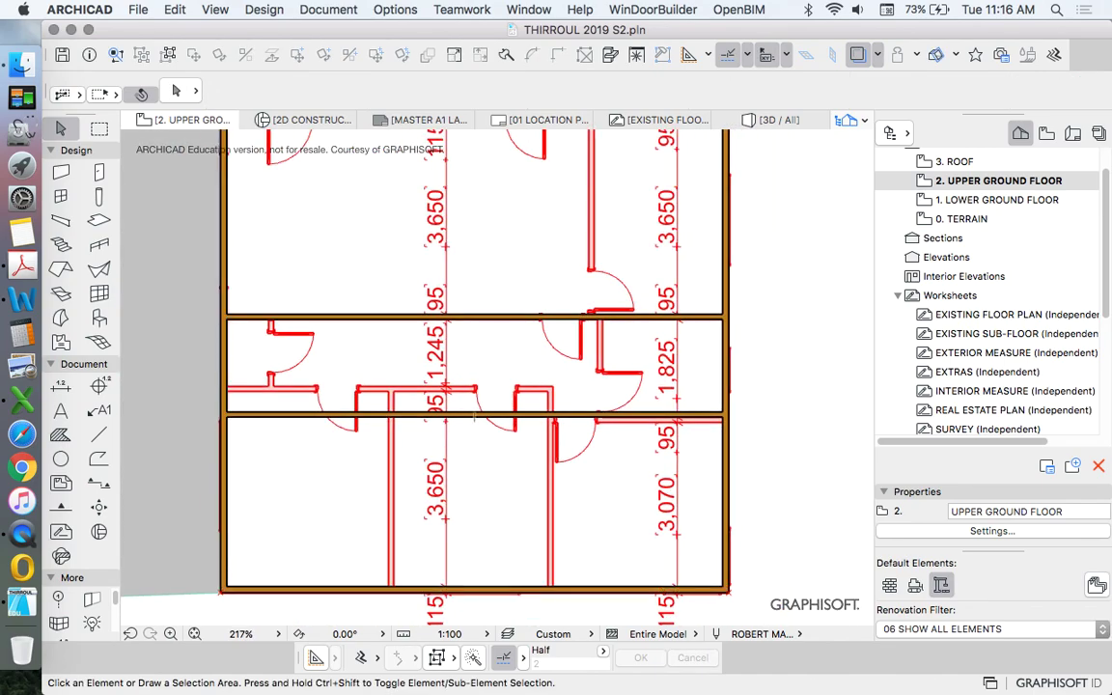
{"action": "scroll", "coordinate": [787, 454], "scroll_direction": "up", "scroll_amount": 2}
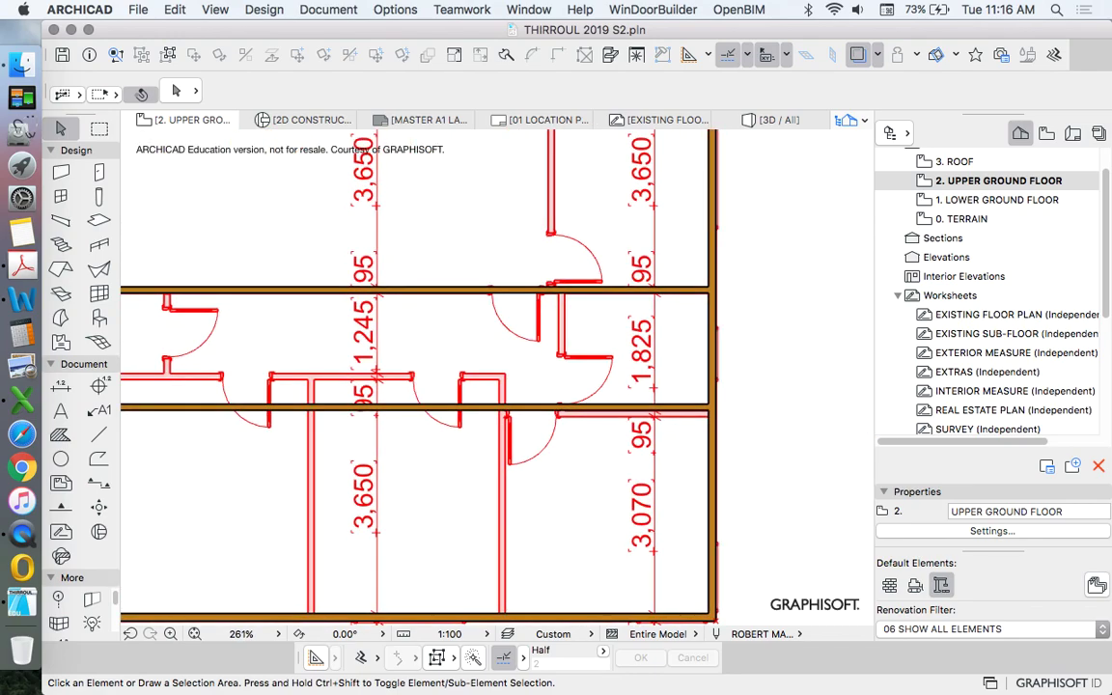
{"action": "scroll", "coordinate": [687, 414], "scroll_direction": "up", "scroll_amount": 1}
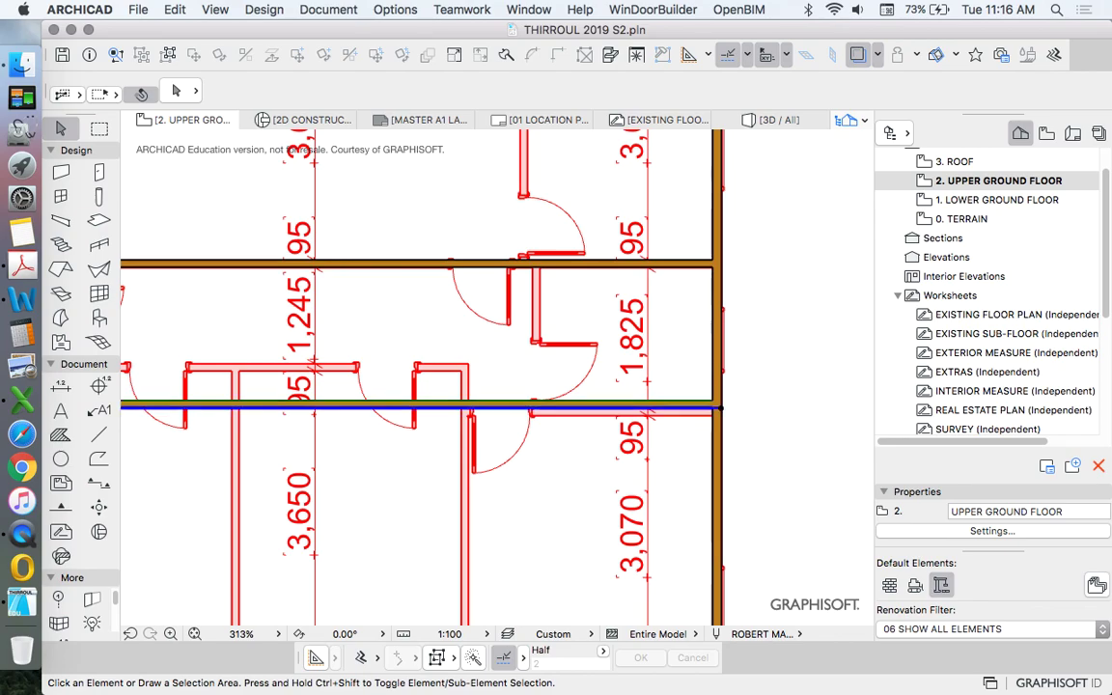
{"action": "left_click", "coordinate": [356, 405]}
{"action": "scroll", "coordinate": [355, 408], "scroll_direction": "down", "scroll_amount": 2}
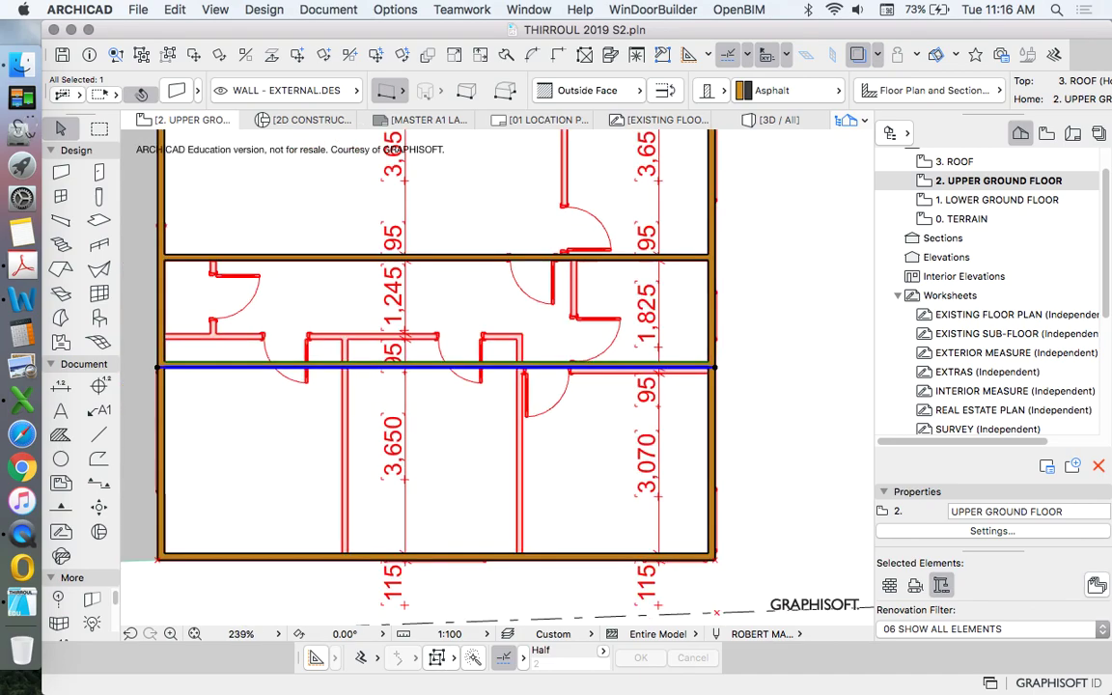
{"action": "scroll", "coordinate": [458, 355], "scroll_direction": "up", "scroll_amount": 3}
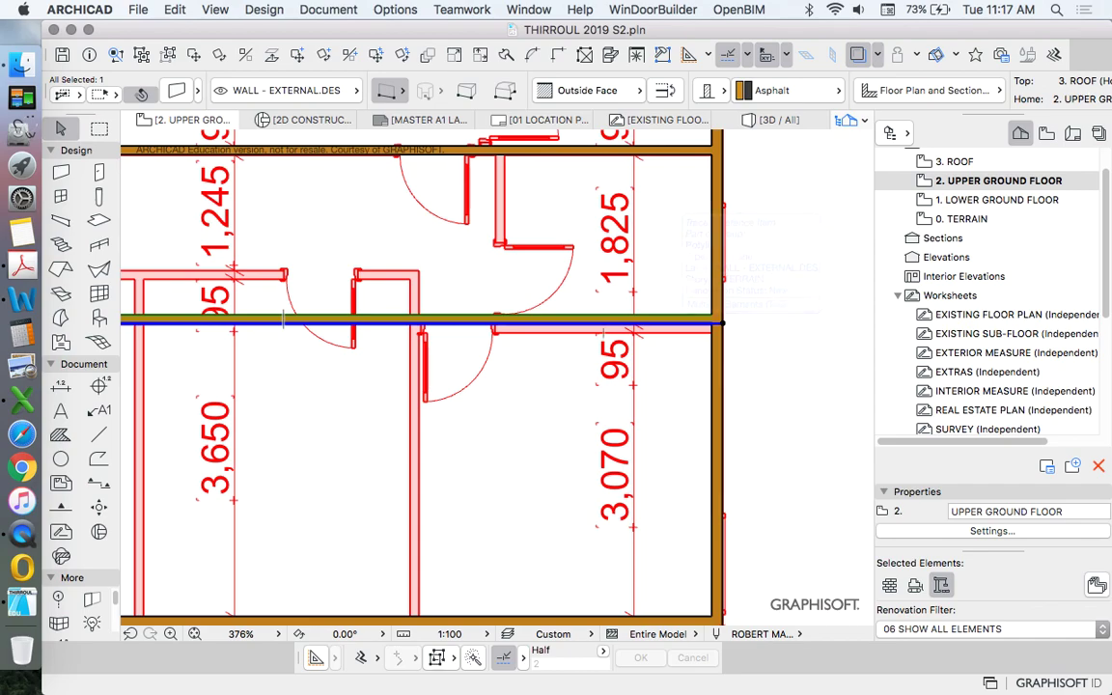
{"action": "scroll", "coordinate": [682, 318], "scroll_direction": "down", "scroll_amount": 1}
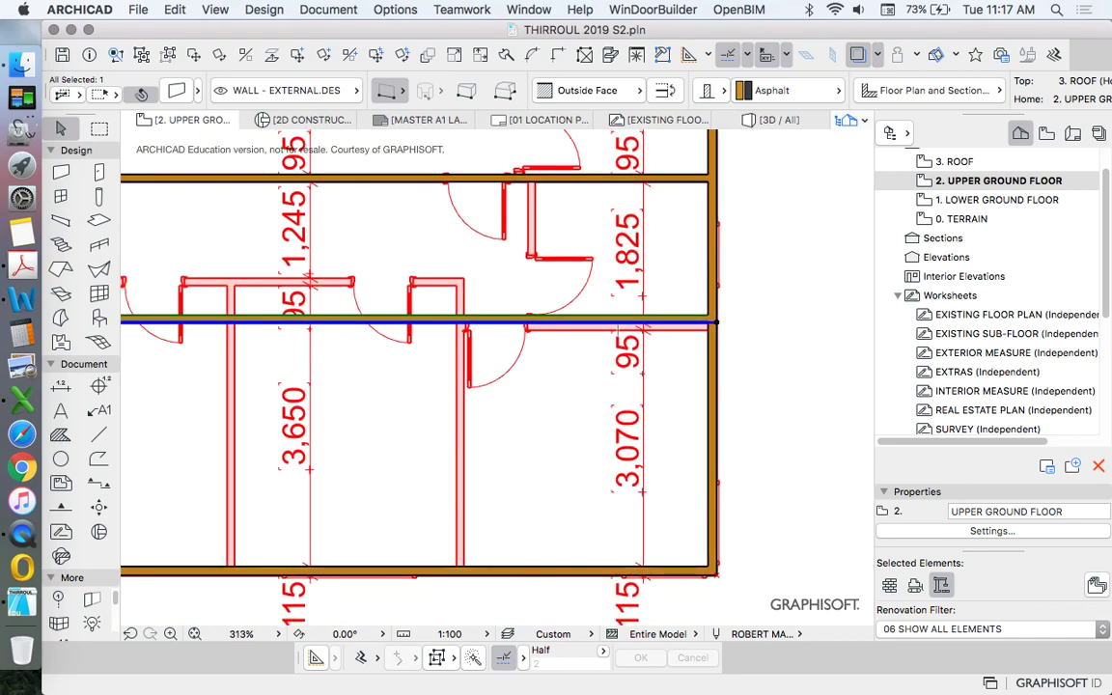
{"action": "scroll", "coordinate": [577, 374], "scroll_direction": "down", "scroll_amount": 3}
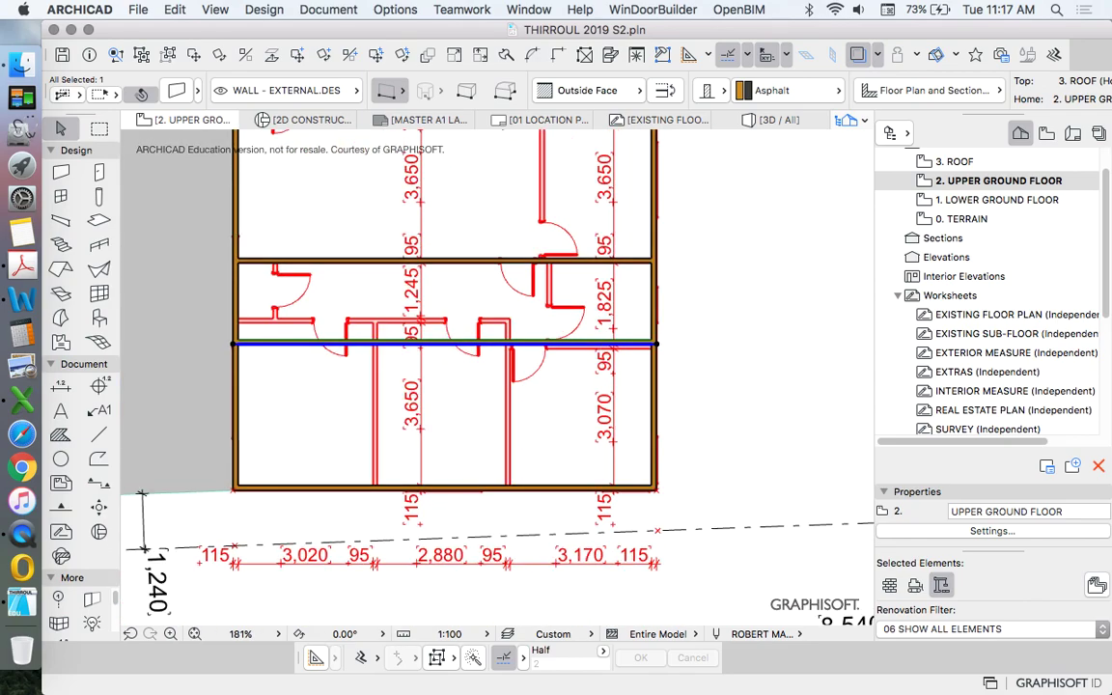
{"action": "key", "text": "Escape"}
Try the middle horizontal wall's reference line at Inside Face, then return it to Outside Face
{"action": "scroll", "coordinate": [645, 318], "scroll_direction": "up", "scroll_amount": 3}
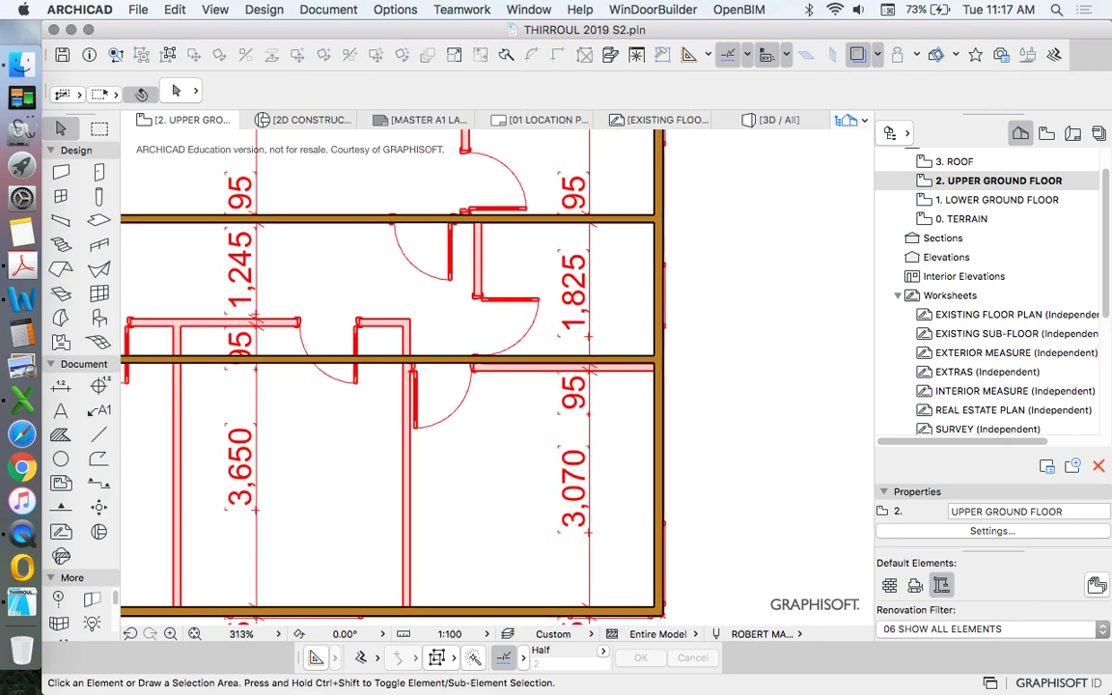
{"action": "scroll", "coordinate": [477, 366], "scroll_direction": "down", "scroll_amount": 4}
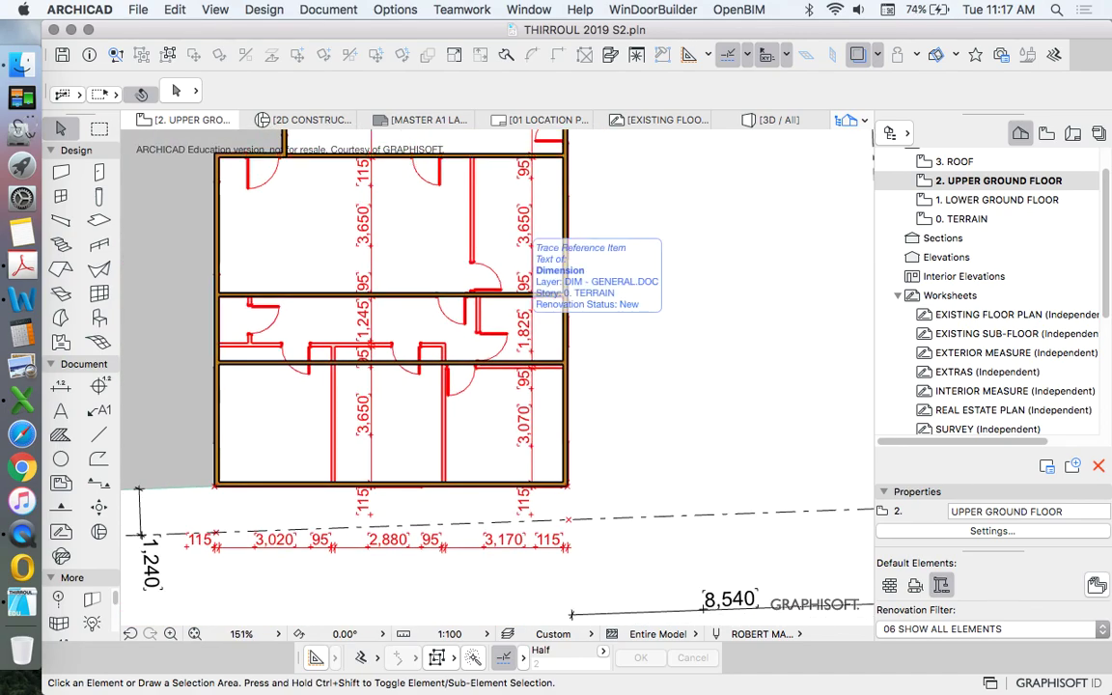
{"action": "scroll", "coordinate": [523, 327], "scroll_direction": "up", "scroll_amount": 2}
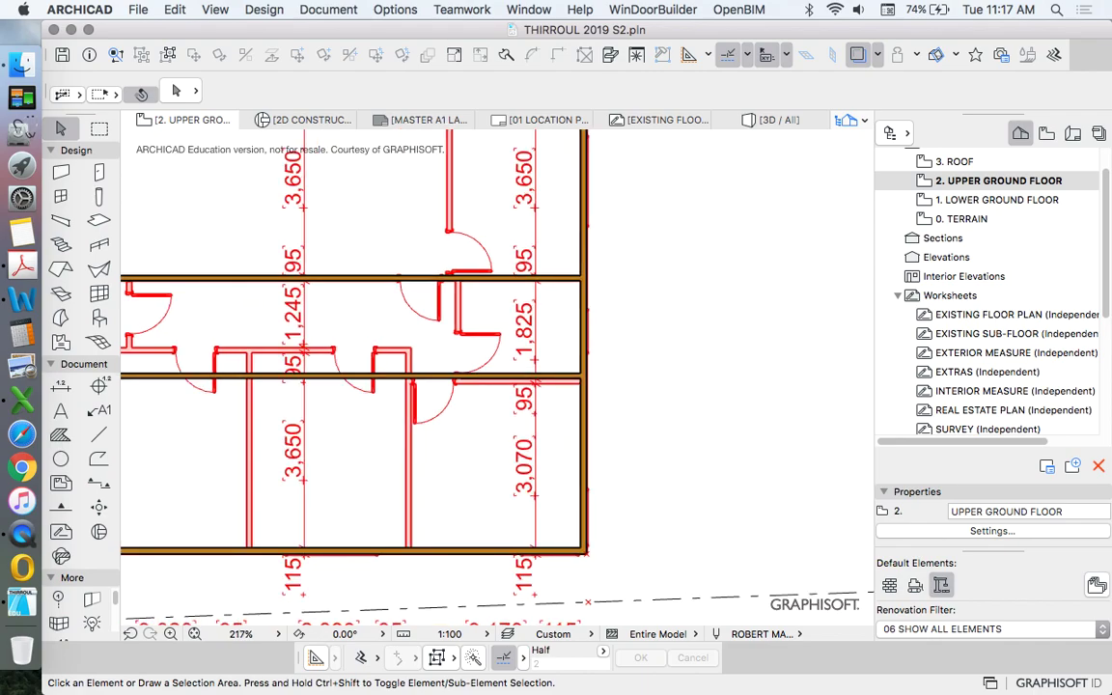
{"action": "scroll", "coordinate": [445, 398], "scroll_direction": "up", "scroll_amount": 2}
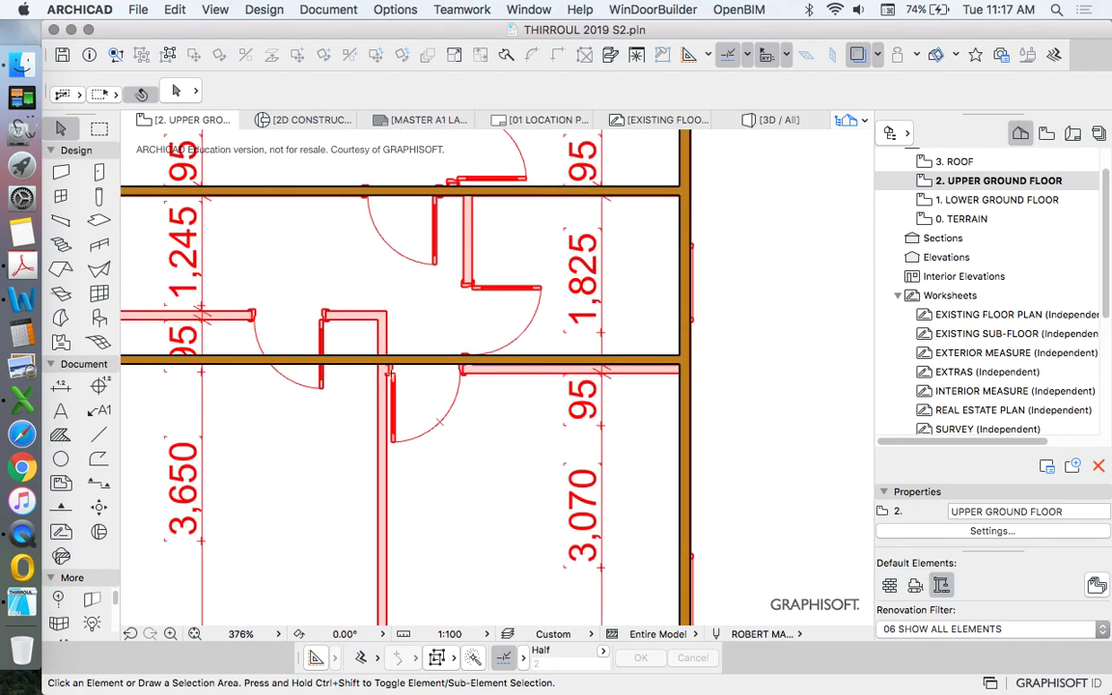
{"action": "left_click", "coordinate": [599, 363]}
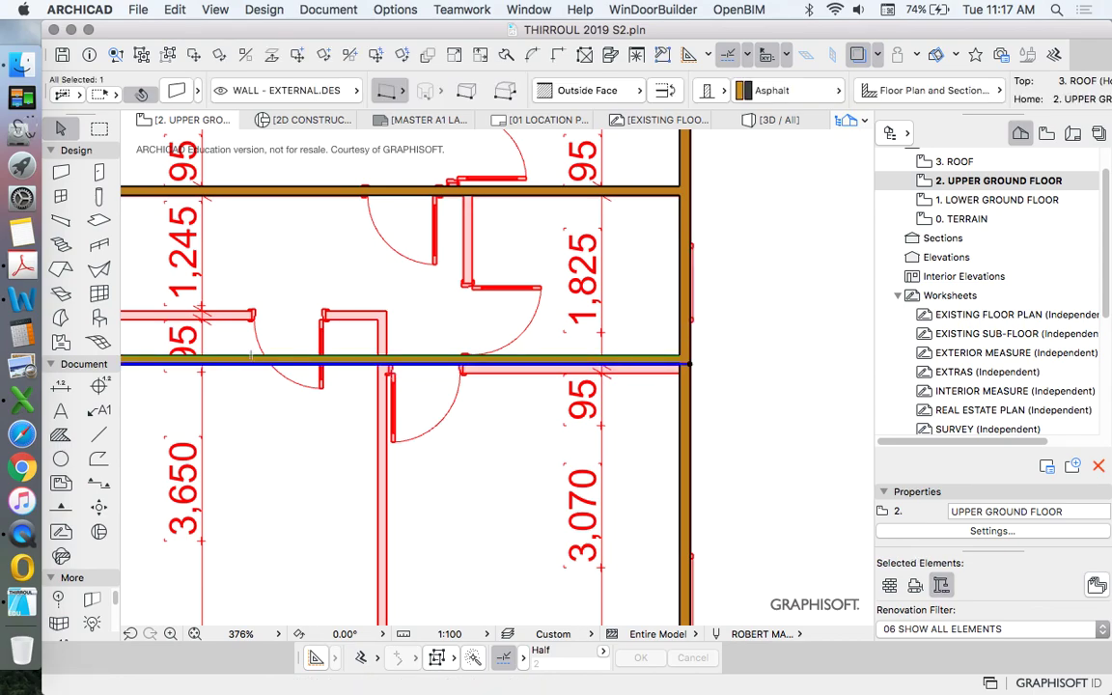
{"action": "left_click", "coordinate": [639, 90]}
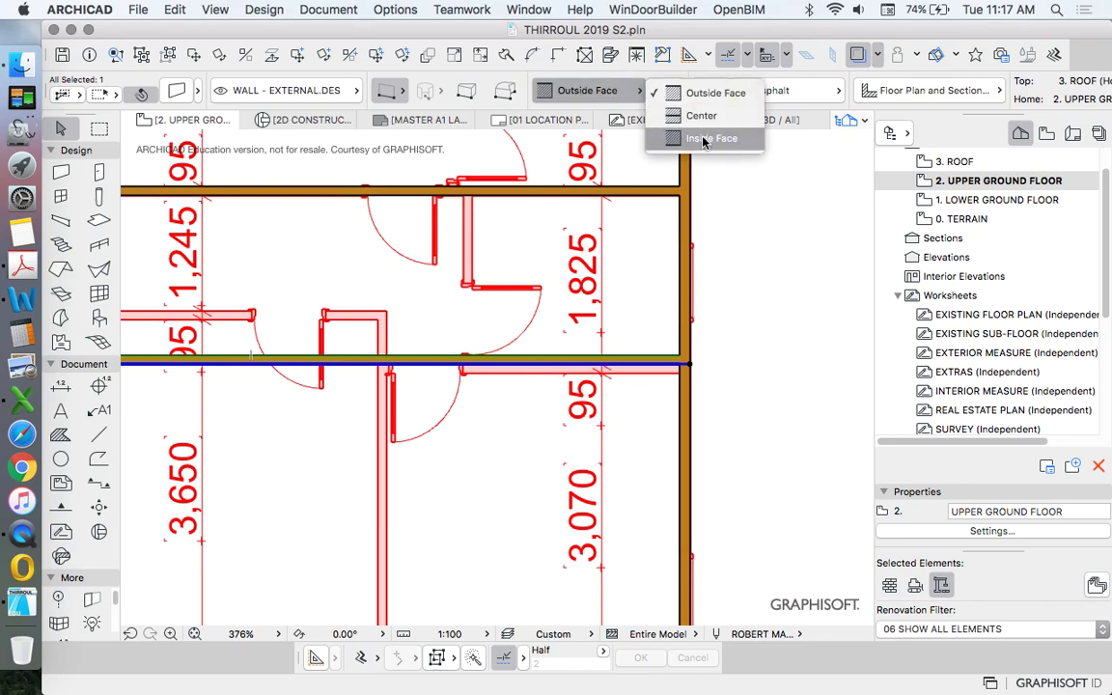
{"action": "left_click", "coordinate": [669, 136]}
{"action": "left_click", "coordinate": [638, 90]}
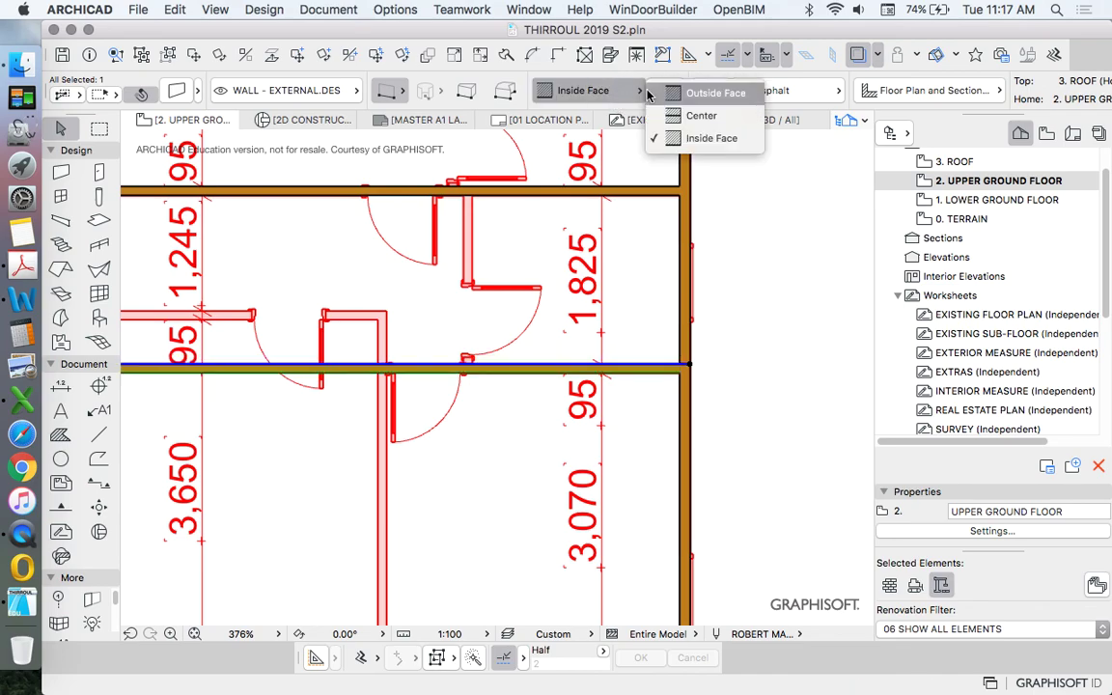
{"action": "left_click", "coordinate": [716, 93]}
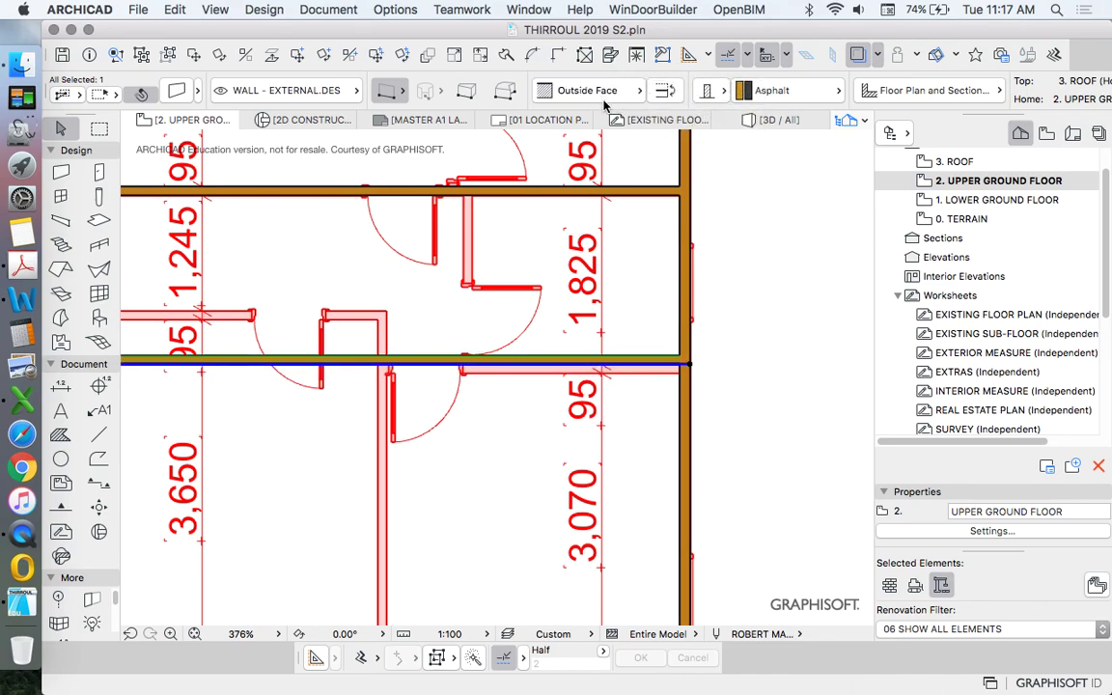
Flip the middle wall across its reference line to the opposite side and back
{"action": "left_click", "coordinate": [666, 90]}
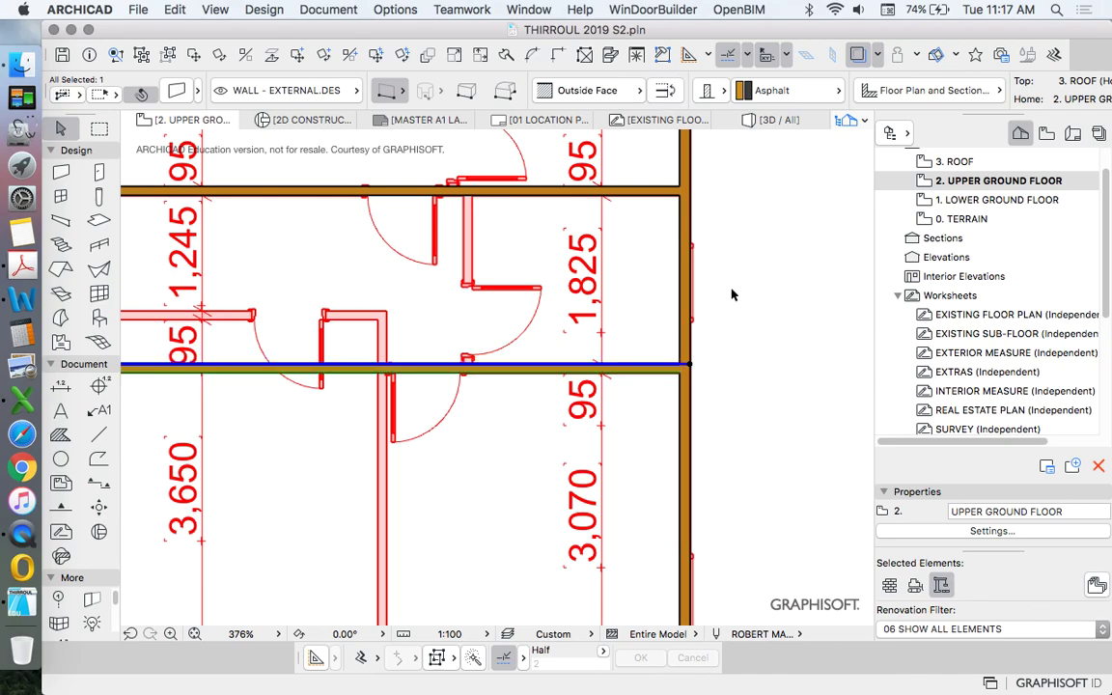
{"action": "left_click", "coordinate": [669, 90]}
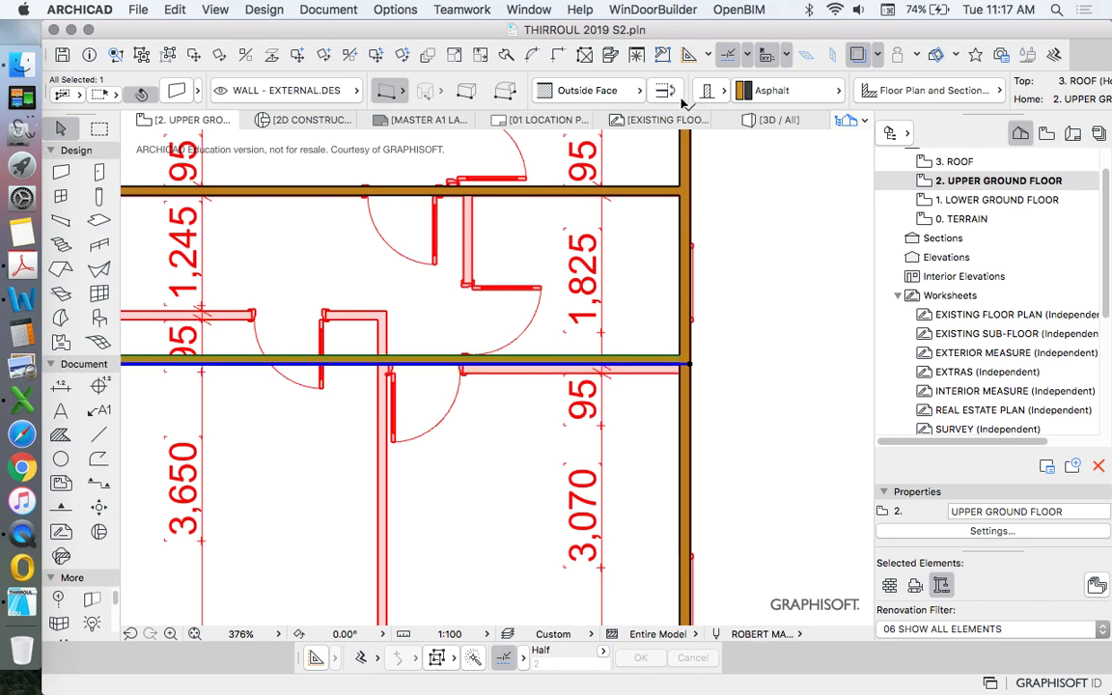
{"action": "left_click", "coordinate": [555, 89]}
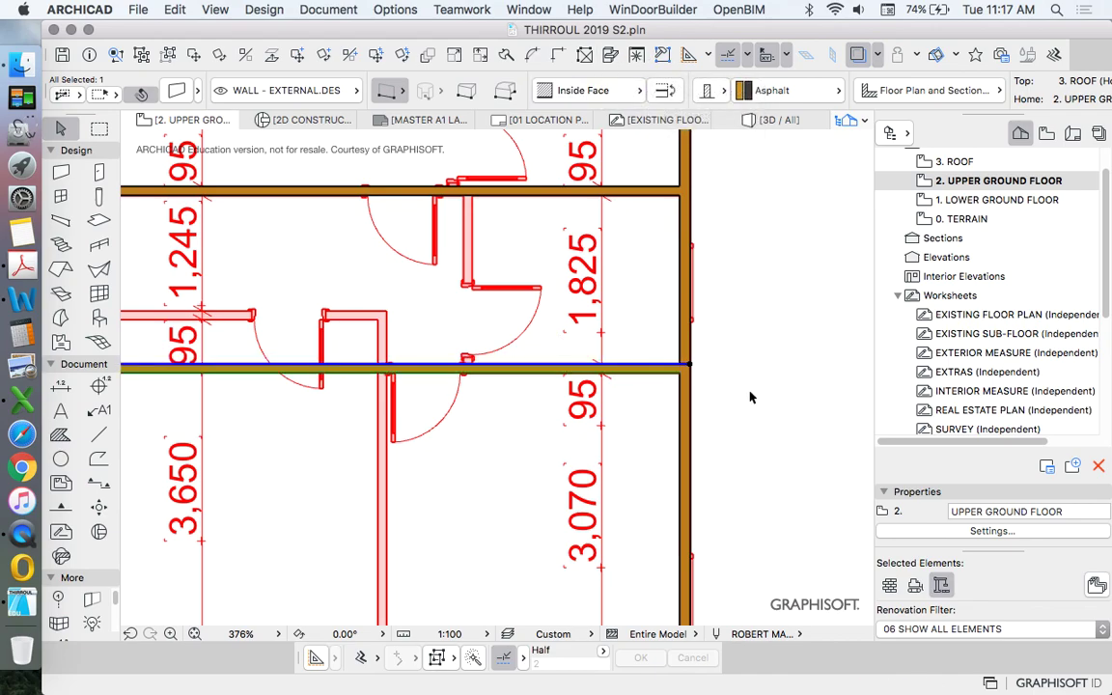
Drag a copy of the upper horizontal wall 1245 mm below it
{"action": "left_click", "coordinate": [724, 280]}
{"action": "scroll", "coordinate": [726, 338], "scroll_direction": "down", "scroll_amount": 5}
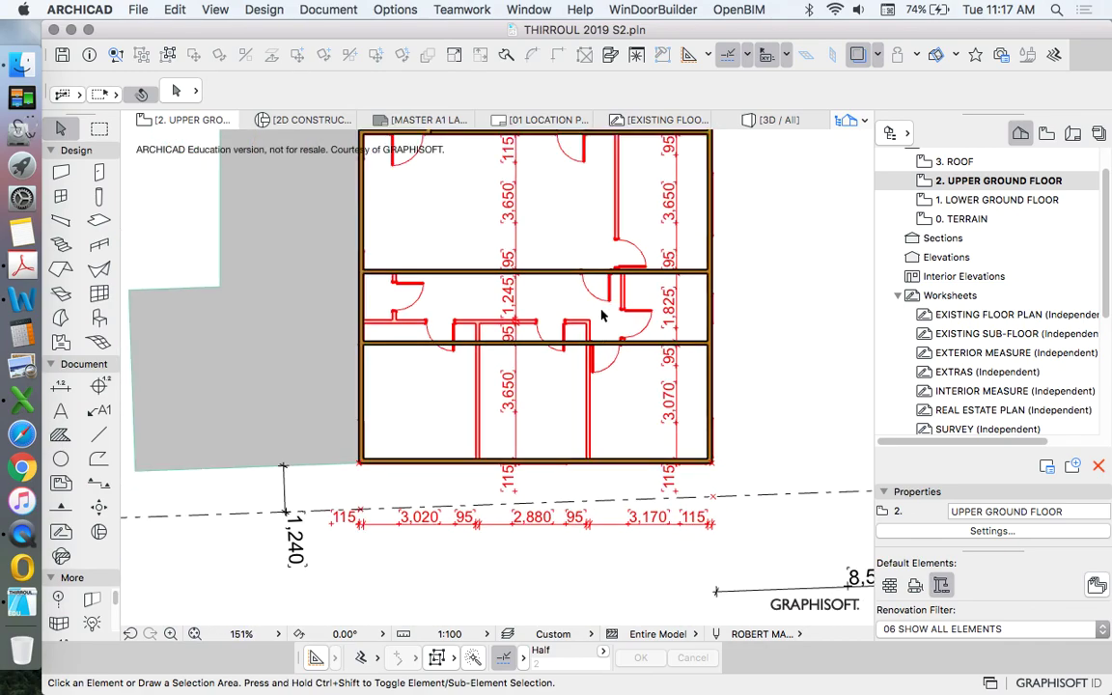
{"action": "scroll", "coordinate": [600, 307], "scroll_direction": "up", "scroll_amount": 3}
{"action": "scroll", "coordinate": [490, 295], "scroll_direction": "down", "scroll_amount": 1}
{"action": "scroll", "coordinate": [432, 299], "scroll_direction": "up", "scroll_amount": 1}
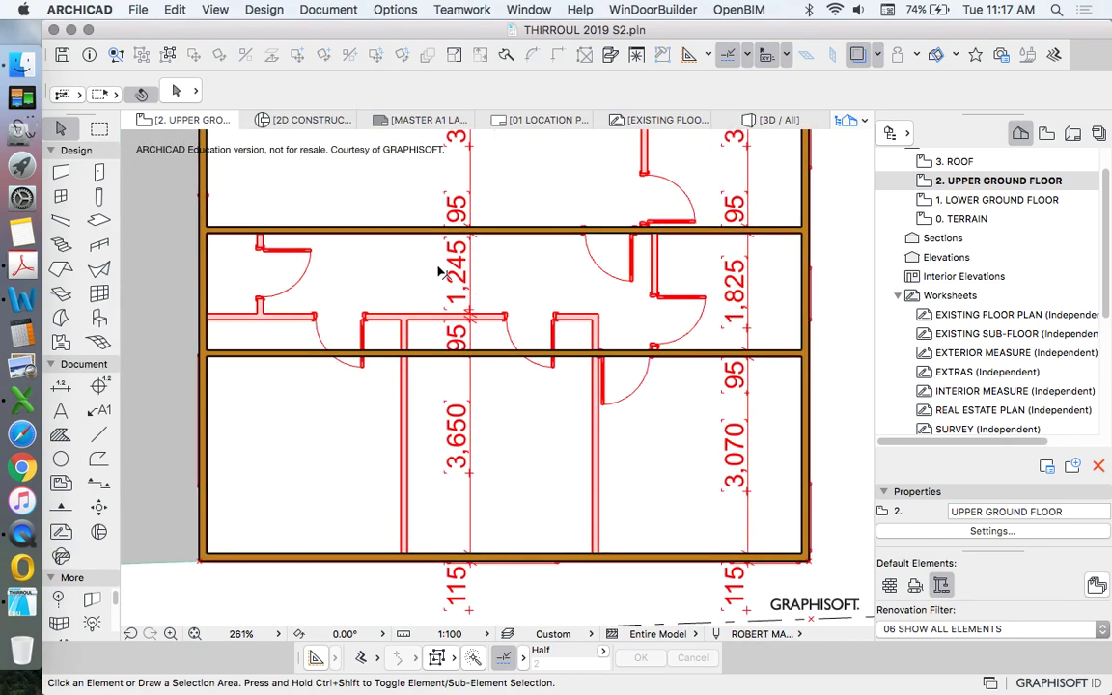
{"action": "left_click", "coordinate": [391, 233]}
{"action": "left_click", "coordinate": [297, 57]}
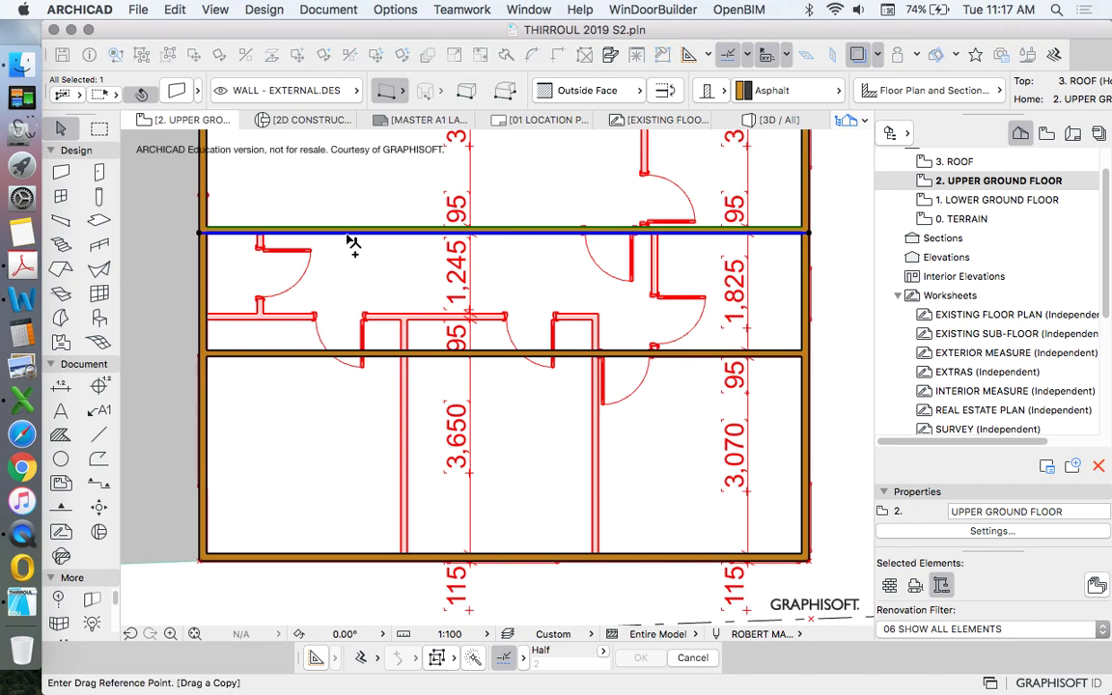
{"action": "scroll", "coordinate": [354, 240], "scroll_direction": "up", "scroll_amount": 2}
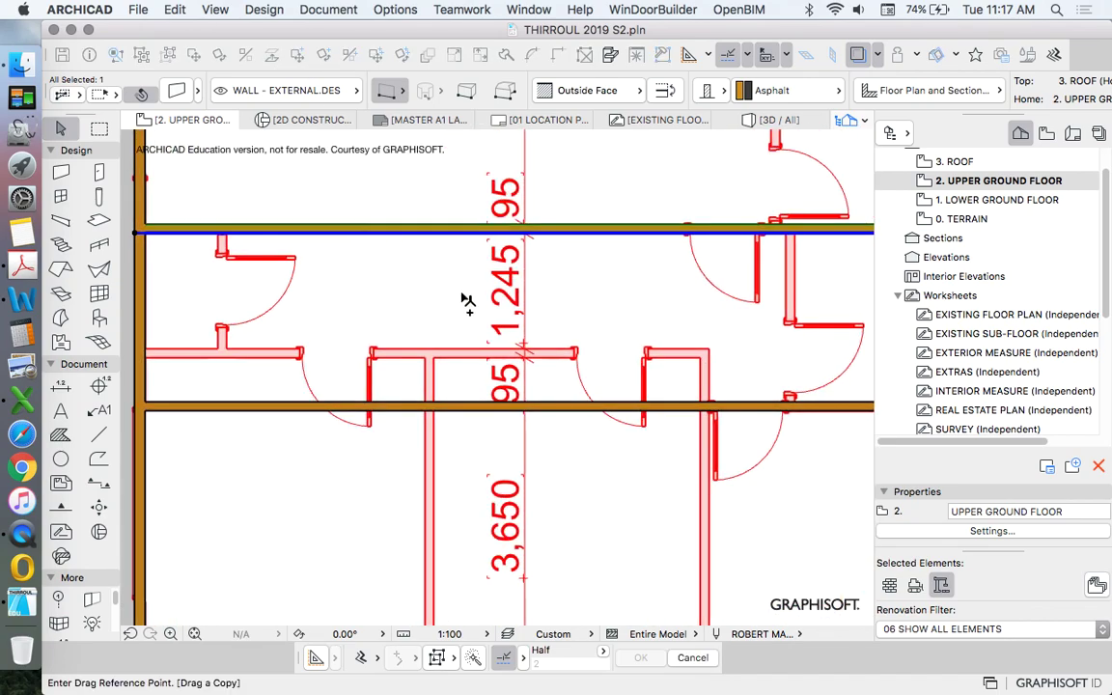
{"action": "left_click", "coordinate": [430, 233]}
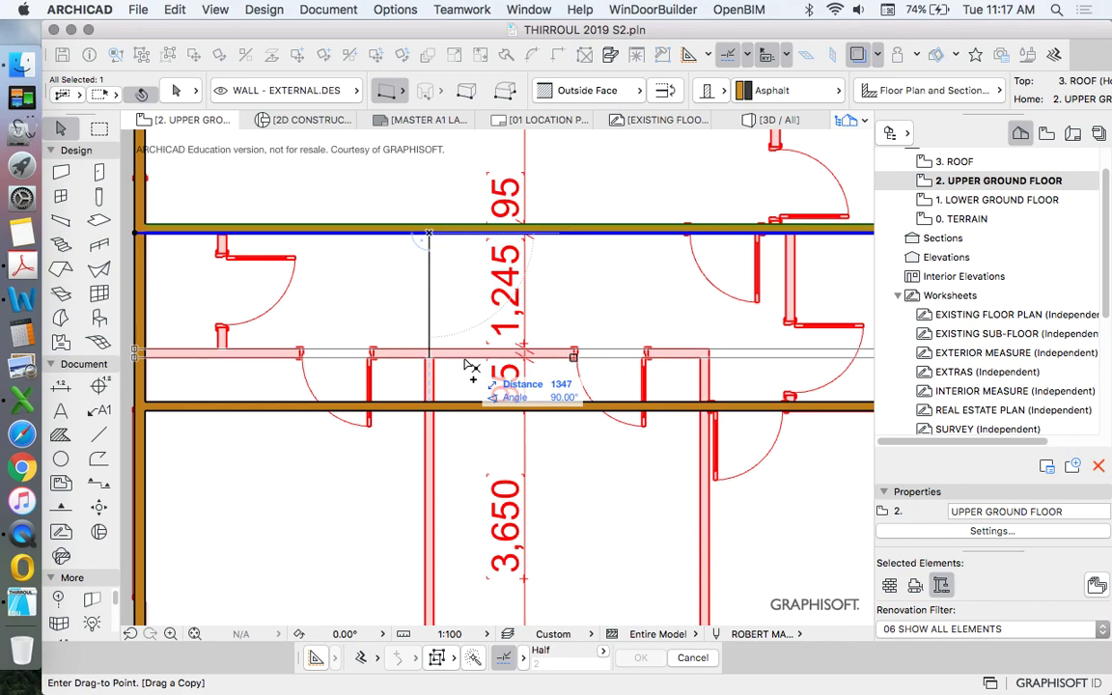
{"action": "key", "text": "Tab"}
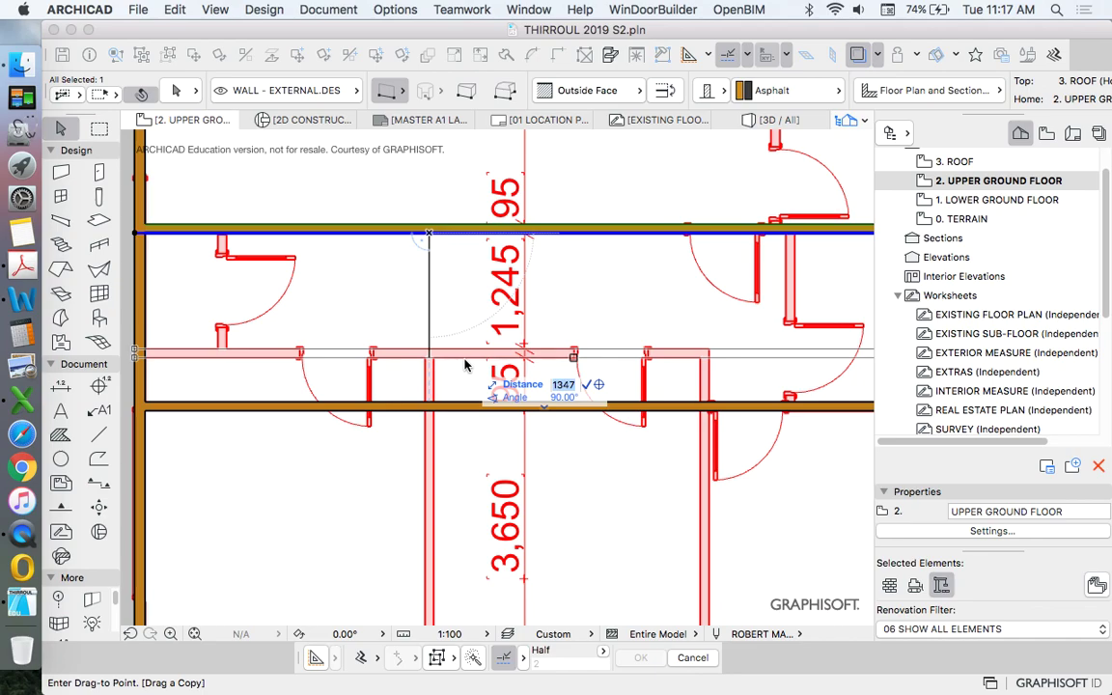
{"action": "type", "text": "1245"}
{"action": "key", "text": "Return"}
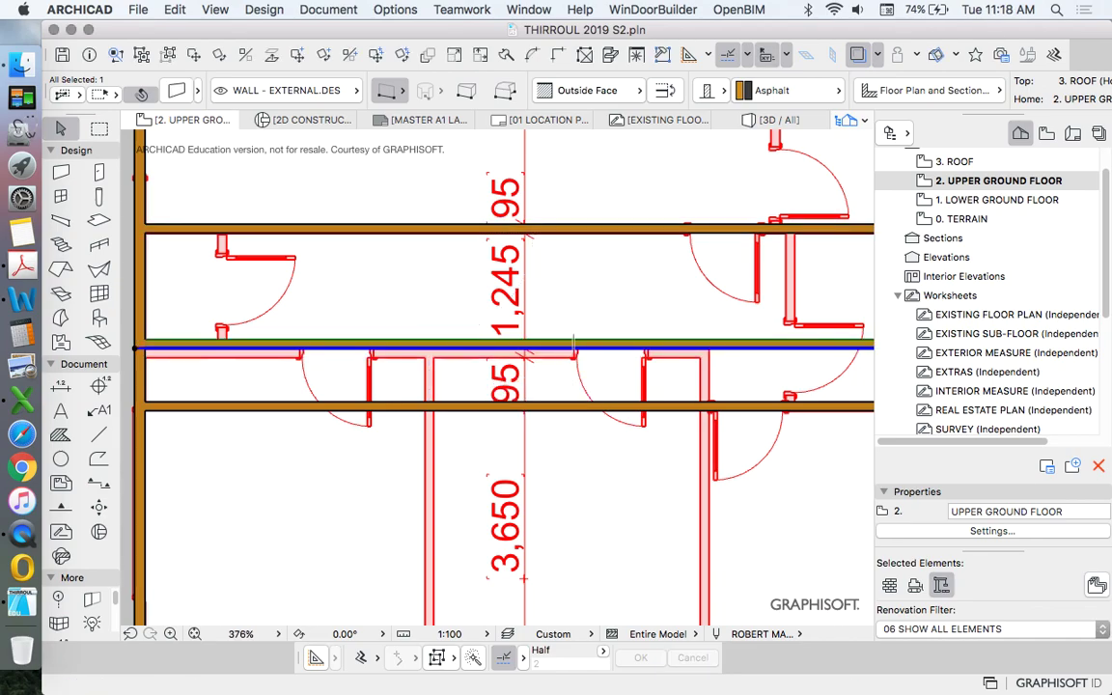
Move the copied wall 95 mm up onto the corridor trace
{"action": "right_click", "coordinate": [433, 295]}
{"action": "mouse_move", "coordinate": [510, 456]}
{"action": "left_click", "coordinate": [806, 454]}
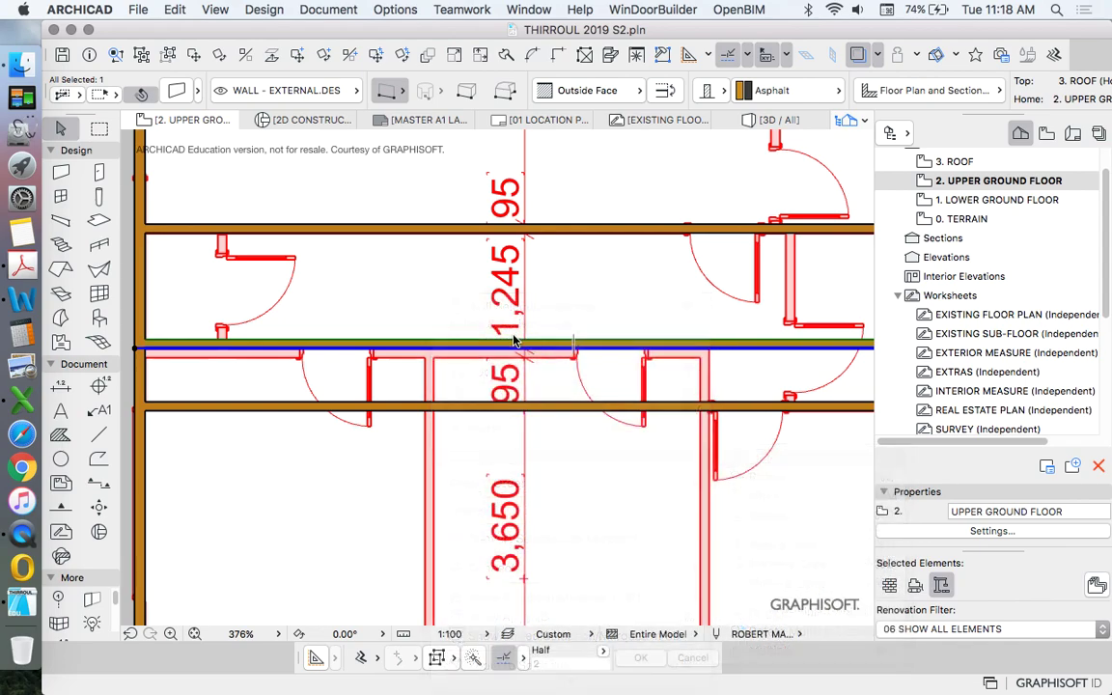
{"action": "left_click", "coordinate": [464, 343]}
{"action": "left_click", "coordinate": [466, 354]}
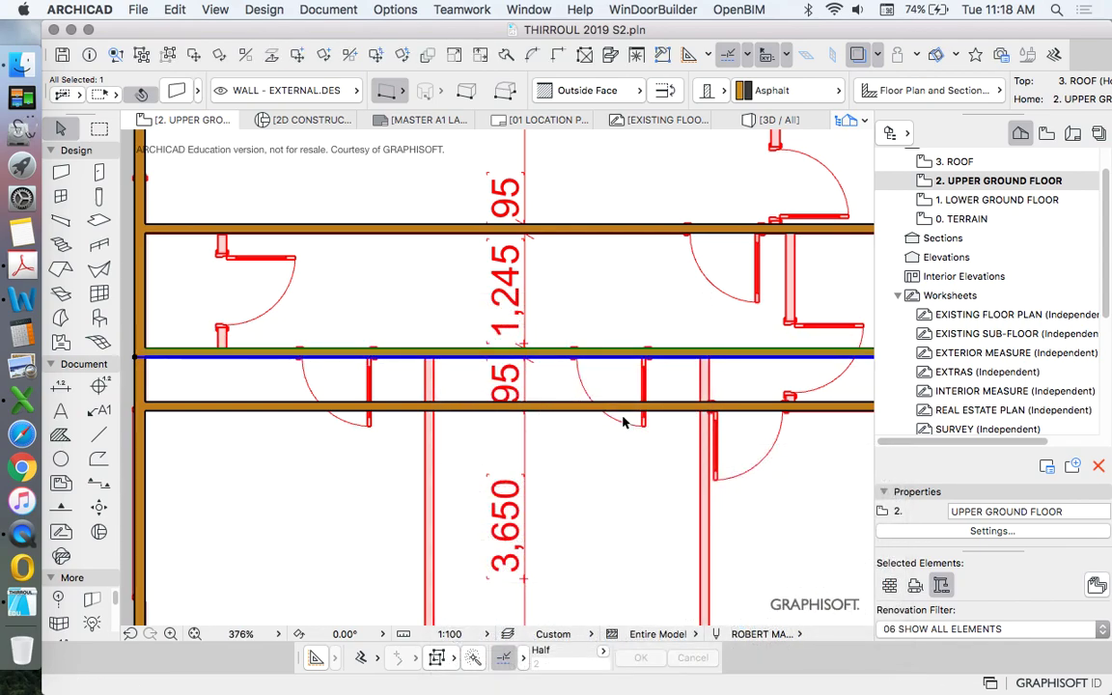
{"action": "scroll", "coordinate": [512, 354], "scroll_direction": "down", "scroll_amount": 3}
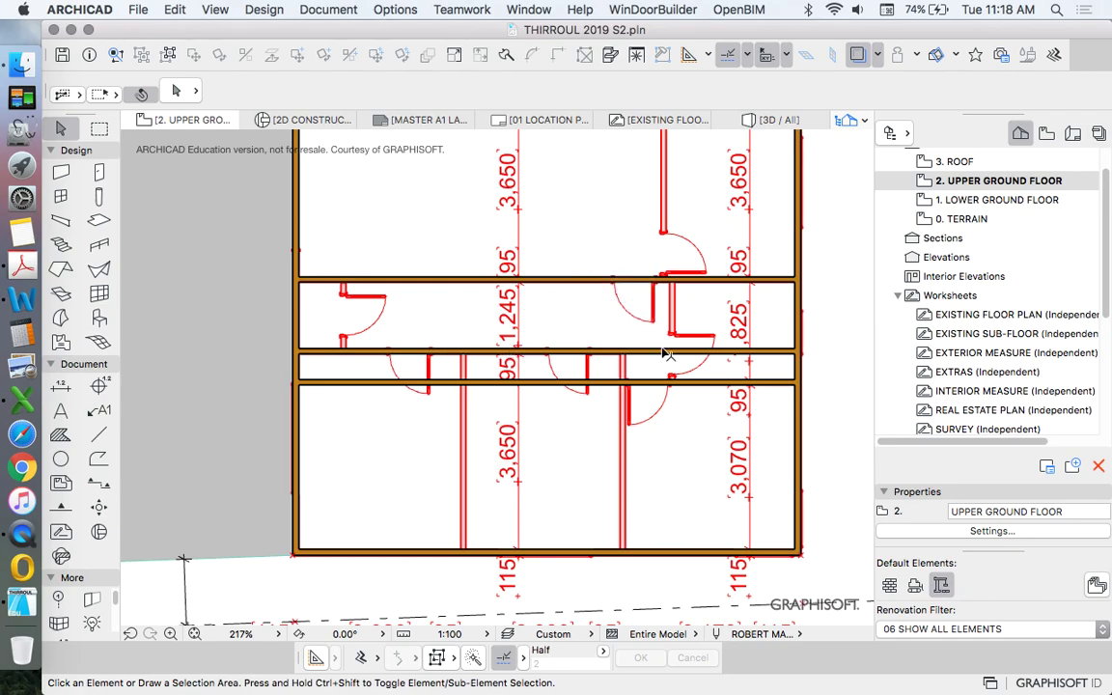
Check the snap spacing options without changes, then activate the Line tool
{"action": "scroll", "coordinate": [666, 356], "scroll_direction": "up", "scroll_amount": 2}
{"action": "scroll", "coordinate": [675, 362], "scroll_direction": "down", "scroll_amount": 4}
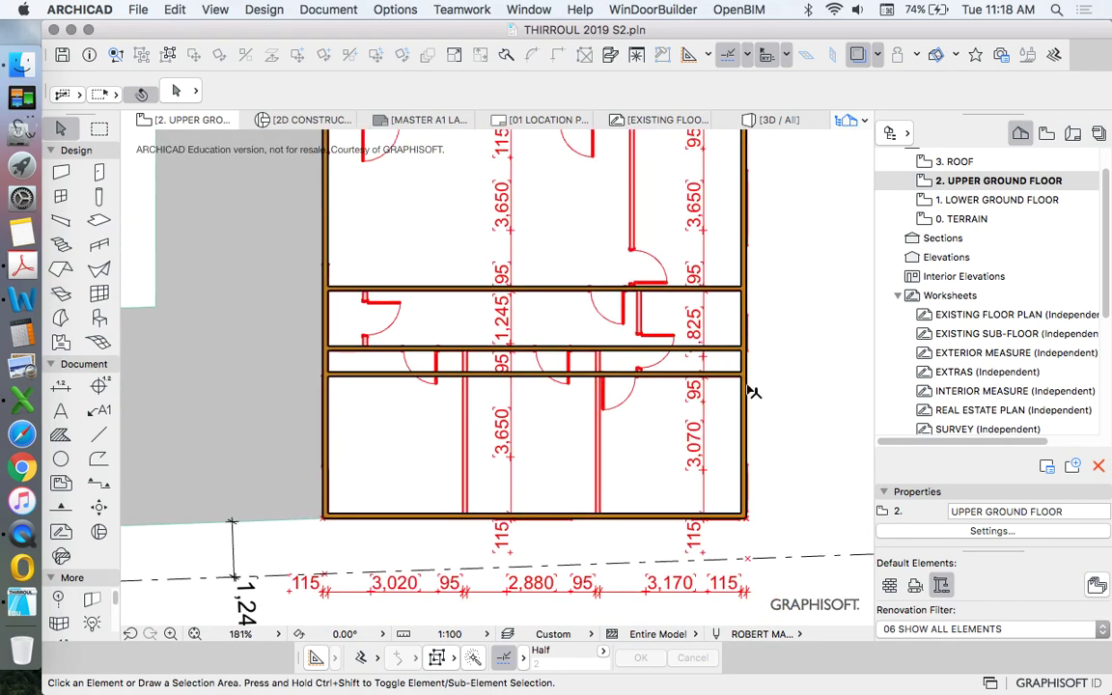
{"action": "scroll", "coordinate": [719, 376], "scroll_direction": "down", "scroll_amount": 3}
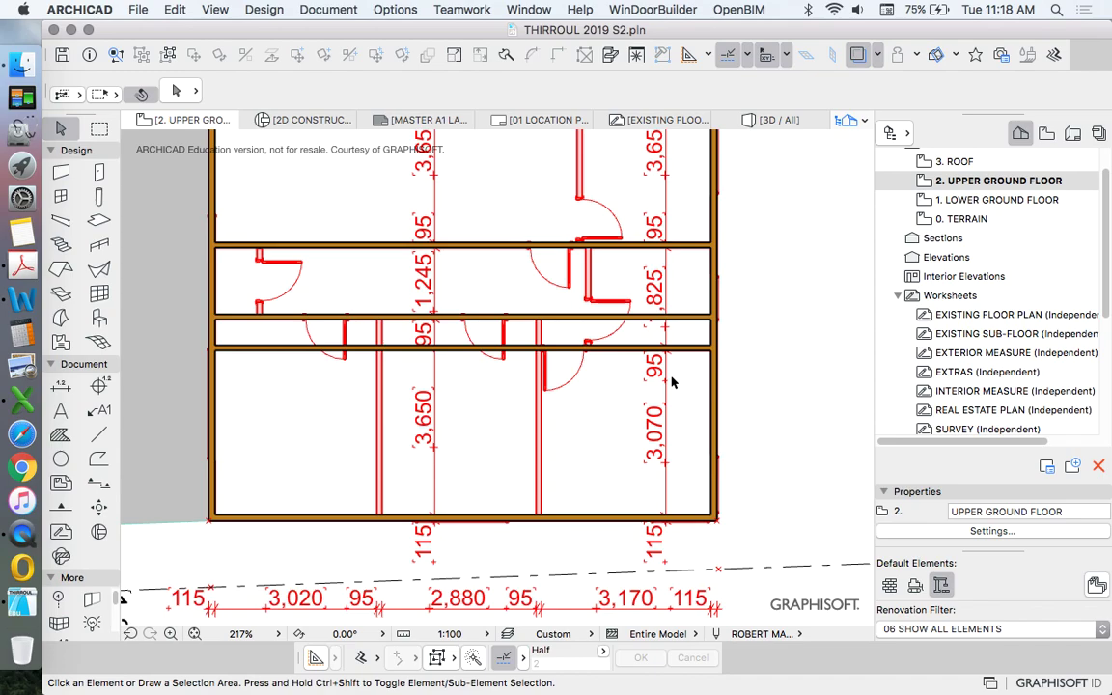
{"action": "scroll", "coordinate": [676, 575], "scroll_direction": "up", "scroll_amount": 1}
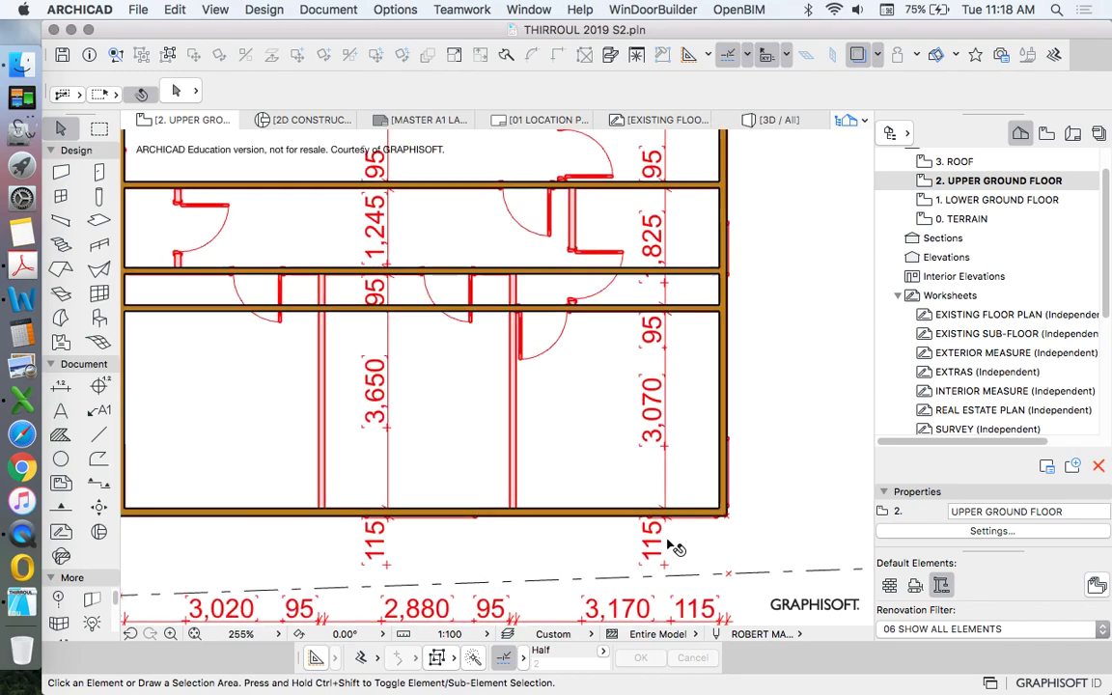
{"action": "left_click", "coordinate": [602, 654]}
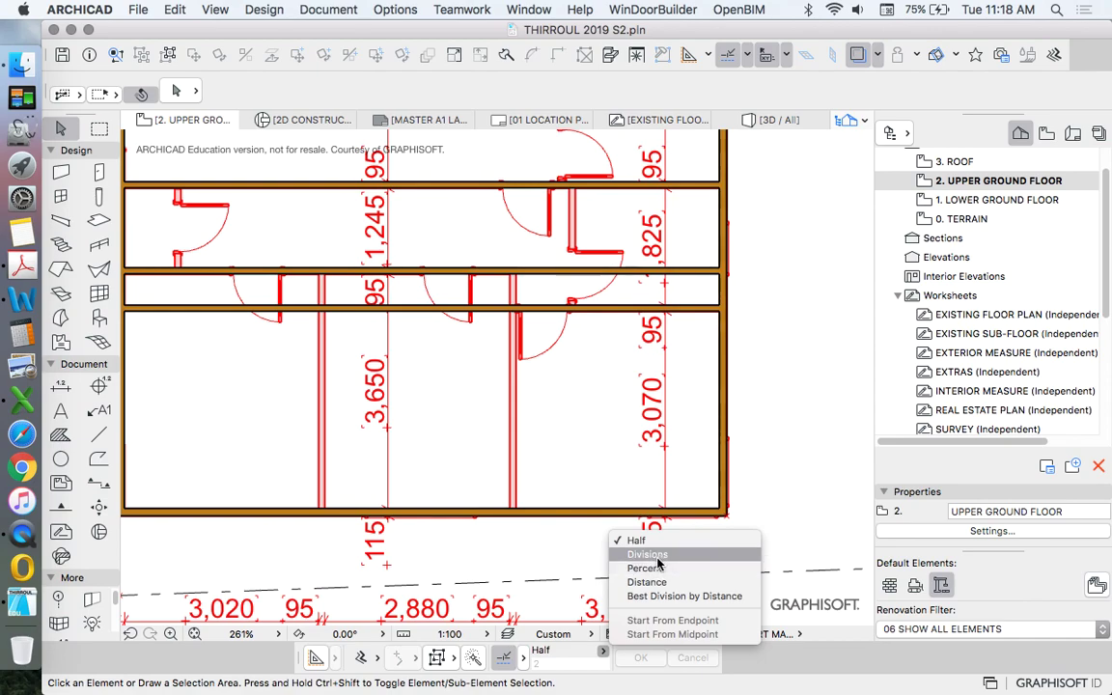
{"action": "left_click", "coordinate": [576, 572]}
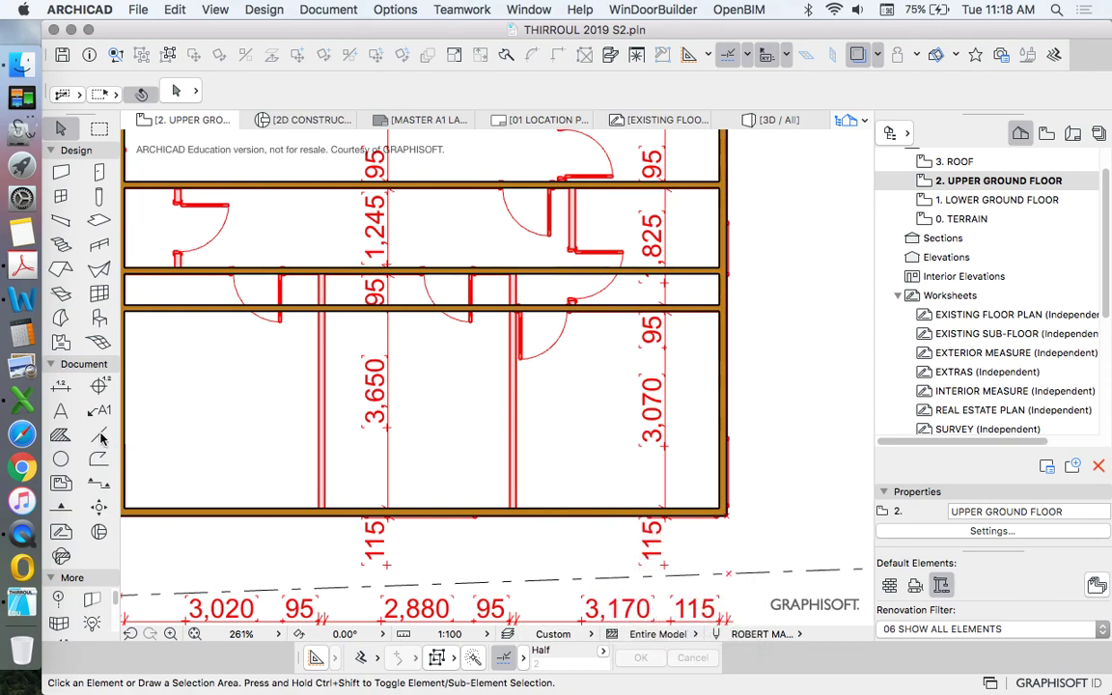
{"action": "key", "text": "l"}
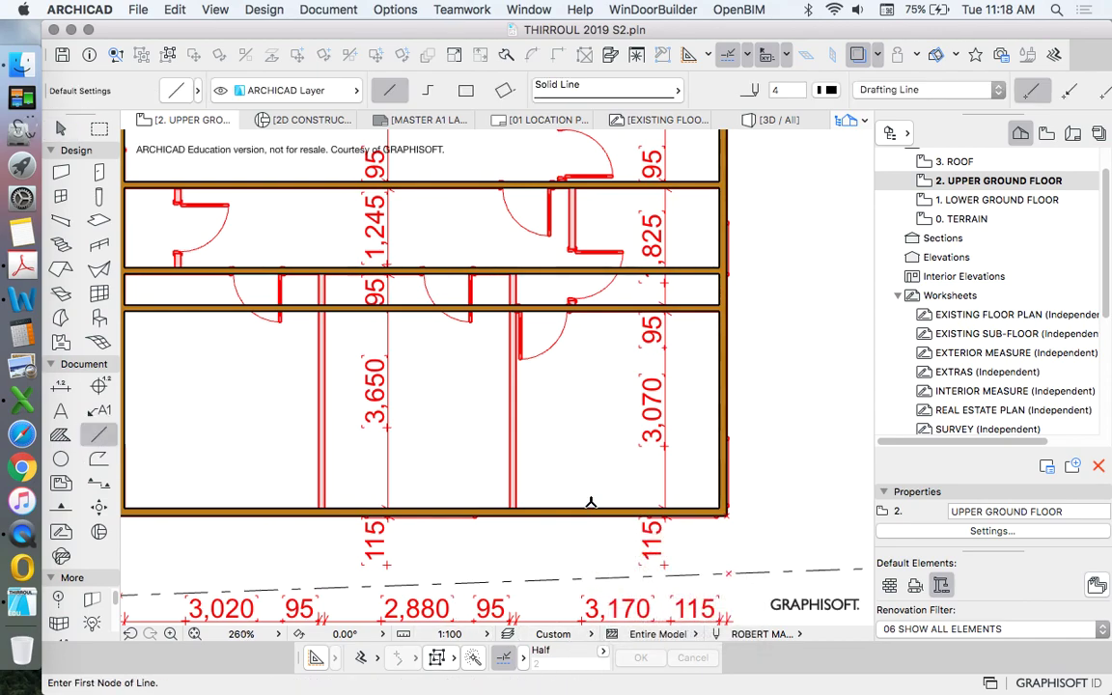
{"action": "scroll", "coordinate": [655, 526], "scroll_direction": "down", "scroll_amount": 2}
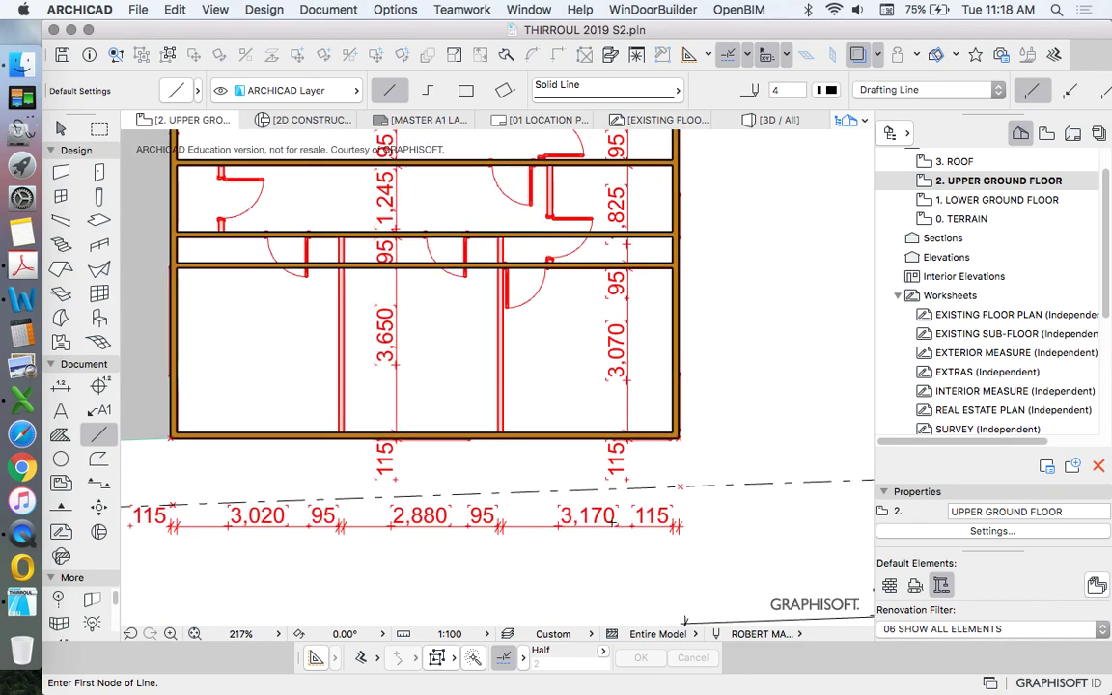
{"action": "scroll", "coordinate": [601, 527], "scroll_direction": "up", "scroll_amount": 2}
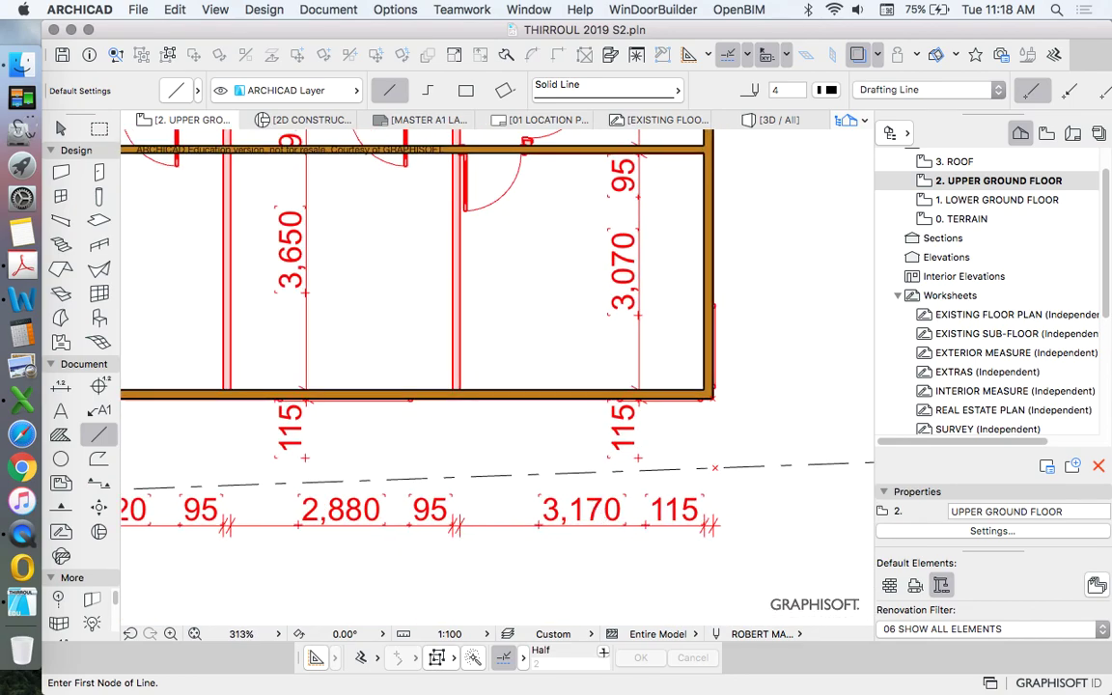
Set Special Snap to a 3170 mm distance measured between intersection points
{"action": "left_click", "coordinate": [569, 654]}
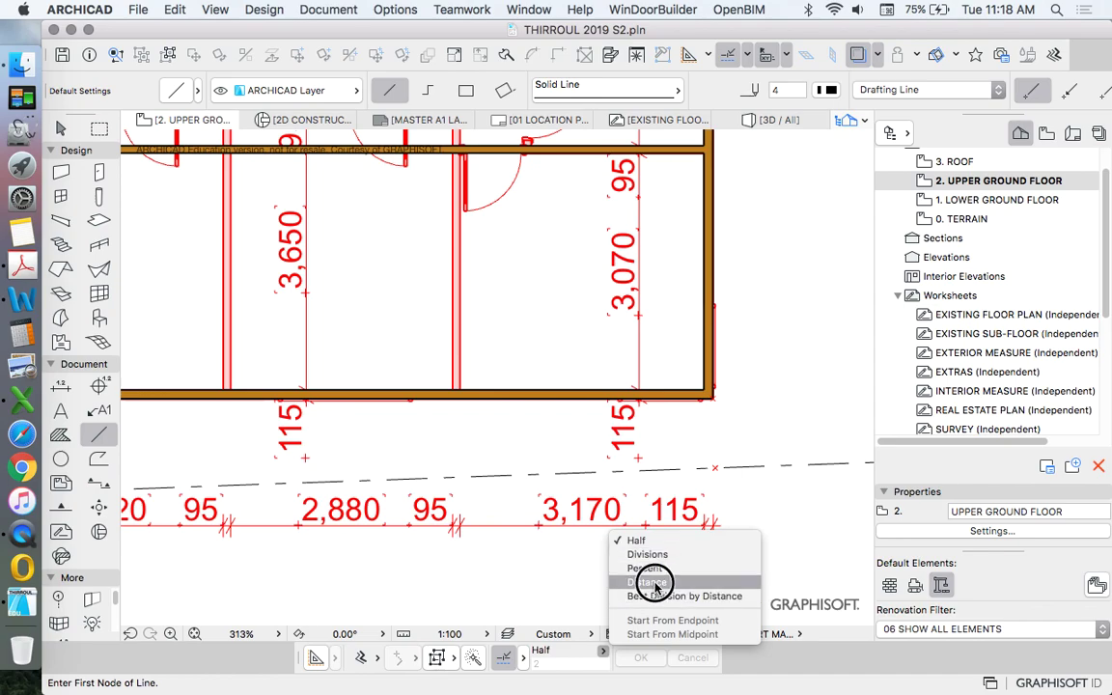
{"action": "left_click", "coordinate": [579, 521]}
{"action": "double_click", "coordinate": [573, 664]}
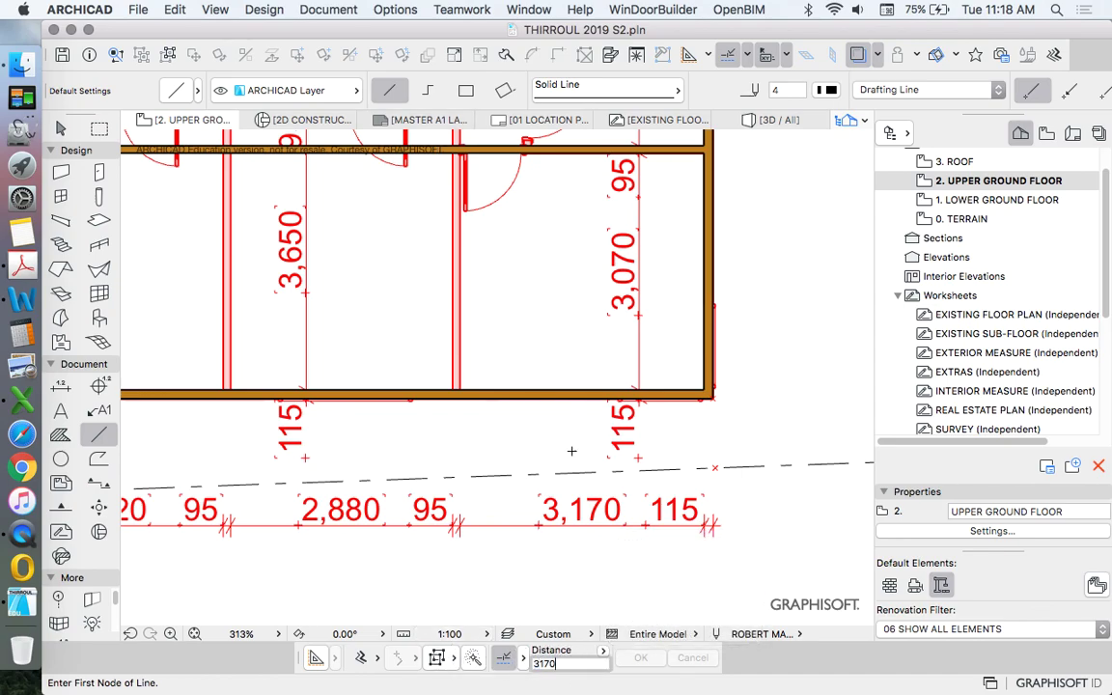
{"action": "left_click", "coordinate": [522, 657]}
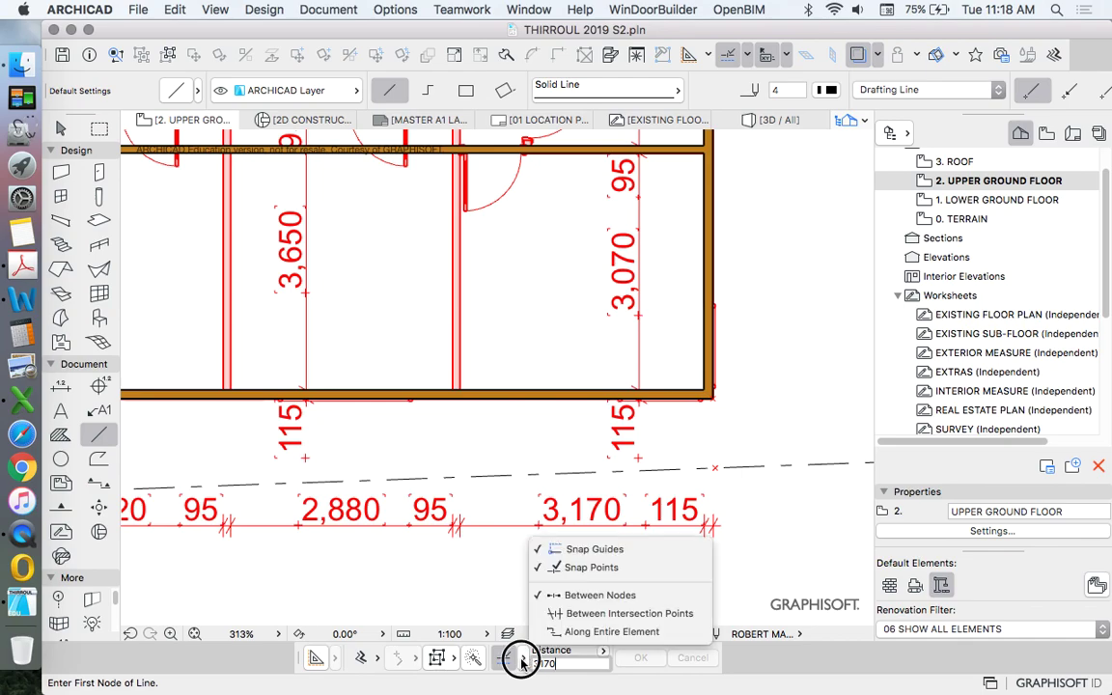
{"action": "left_click", "coordinate": [603, 618]}
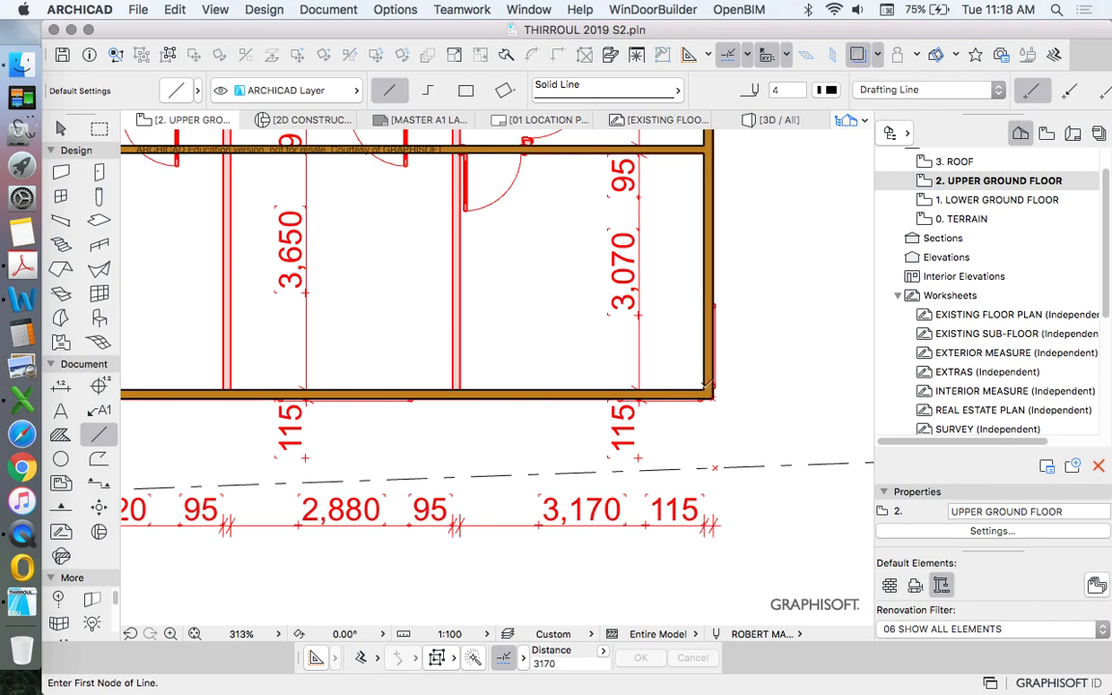
Draw a vertical wall from the bottom wall to the upper wall, splitting the bottom room at 3,170
{"action": "left_click", "coordinate": [857, 54]}
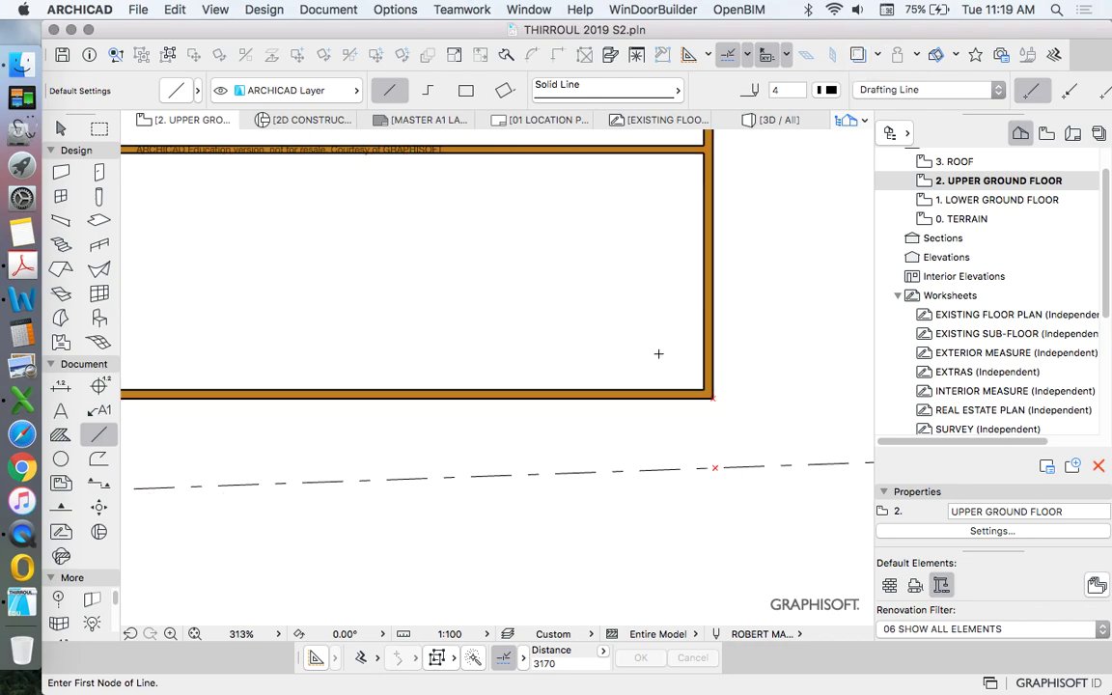
{"action": "left_click", "coordinate": [61, 172]}
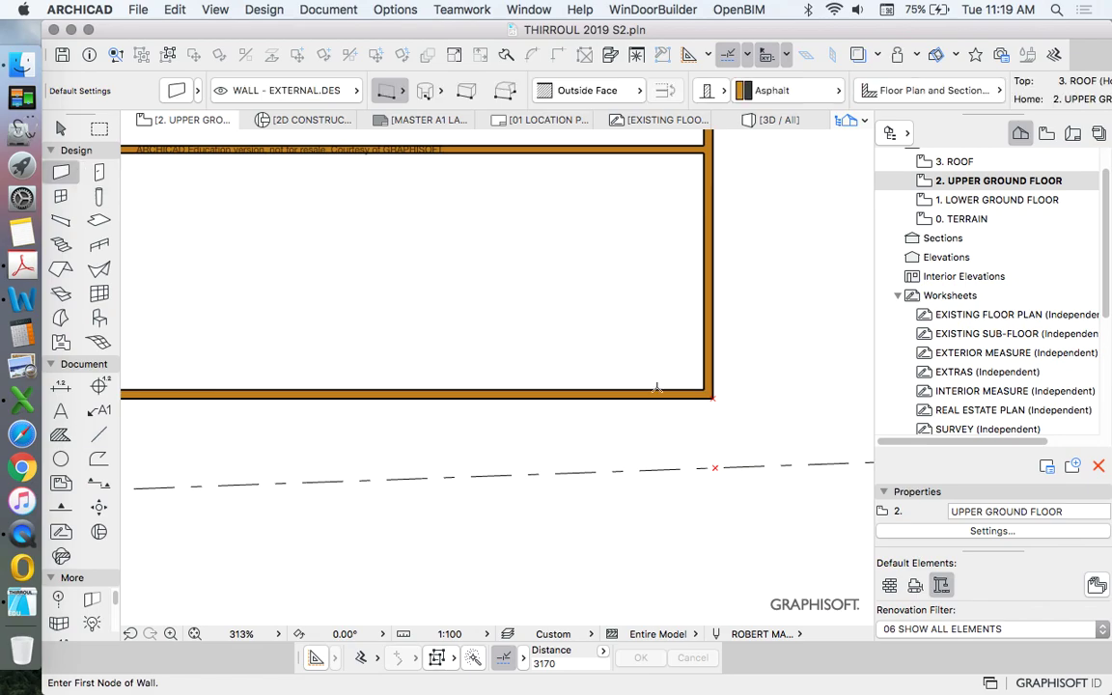
{"action": "left_click", "coordinate": [460, 388]}
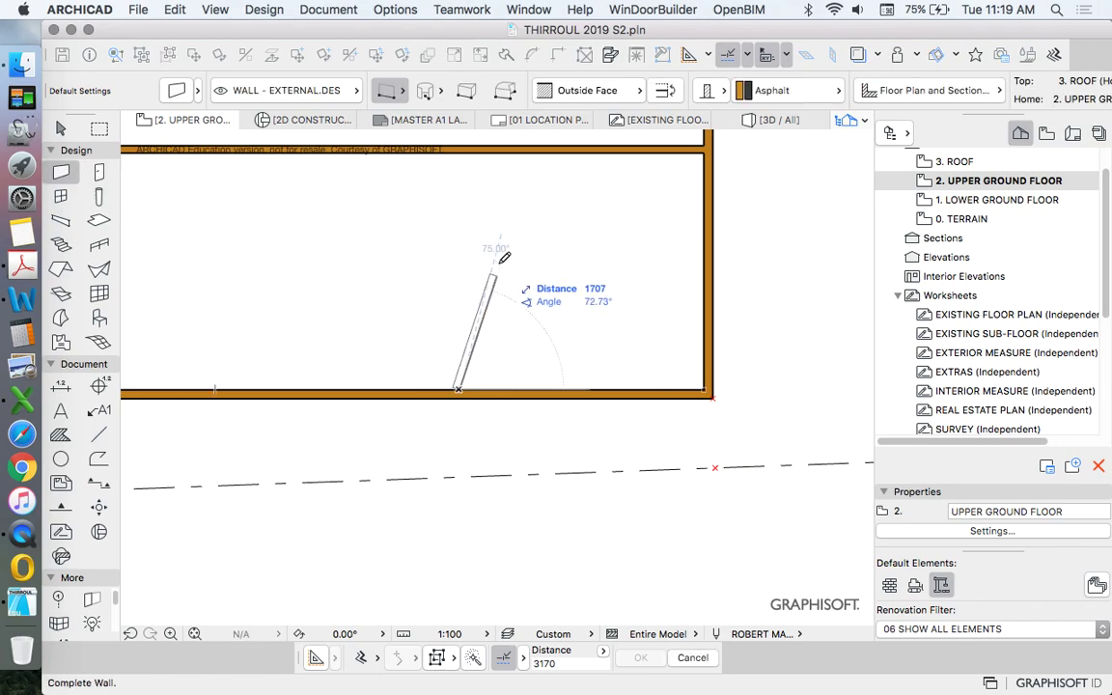
{"action": "left_click", "coordinate": [464, 148]}
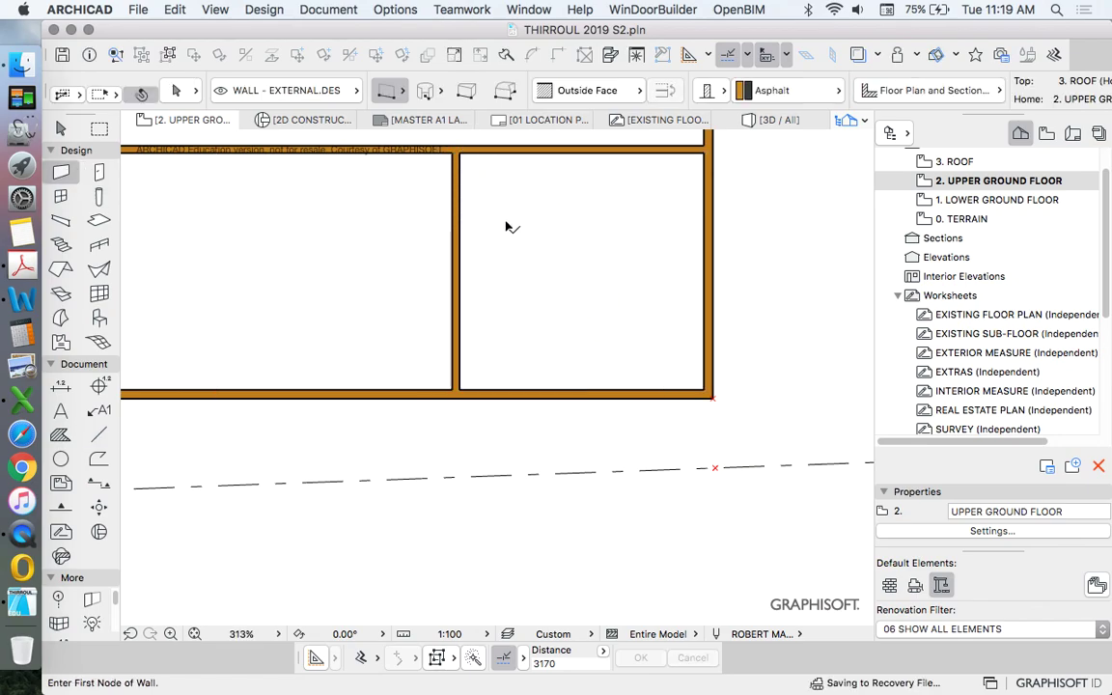
{"action": "left_click", "coordinate": [857, 54]}
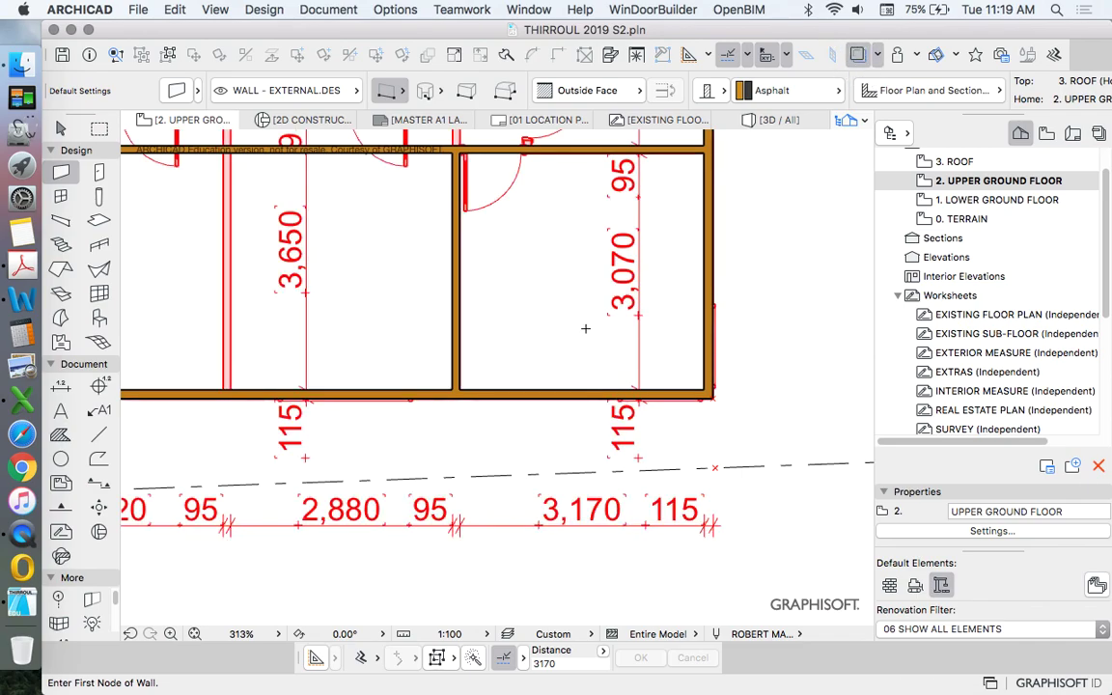
{"action": "scroll", "coordinate": [592, 374], "scroll_direction": "down", "scroll_amount": 5}
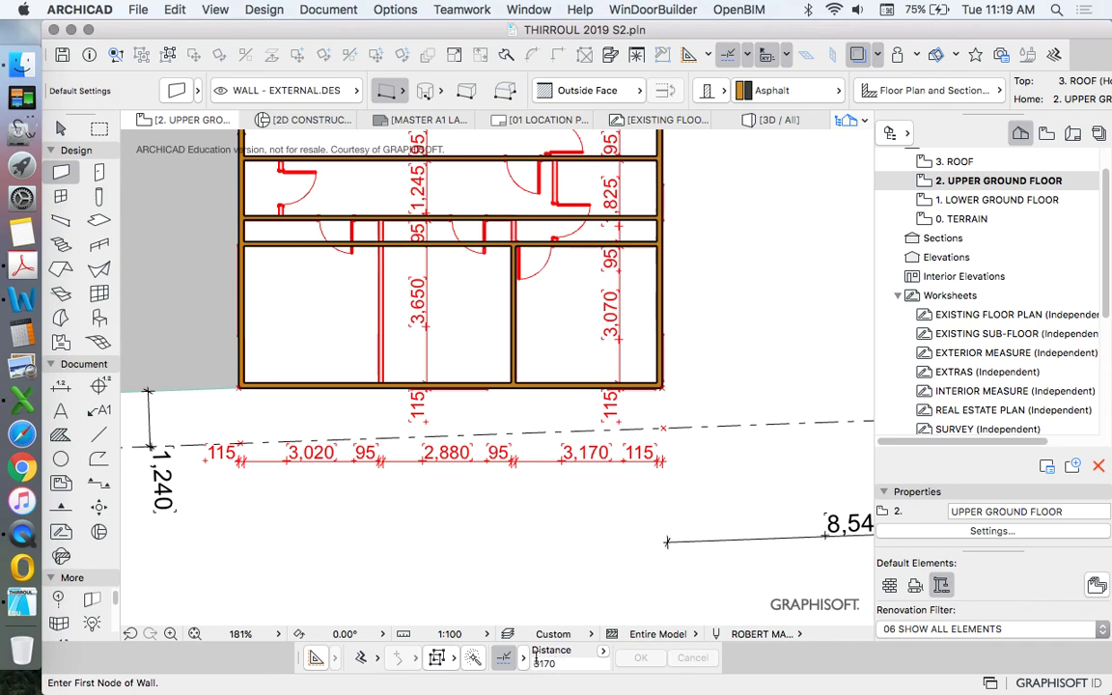
{"action": "scroll", "coordinate": [554, 361], "scroll_direction": "up", "scroll_amount": 2}
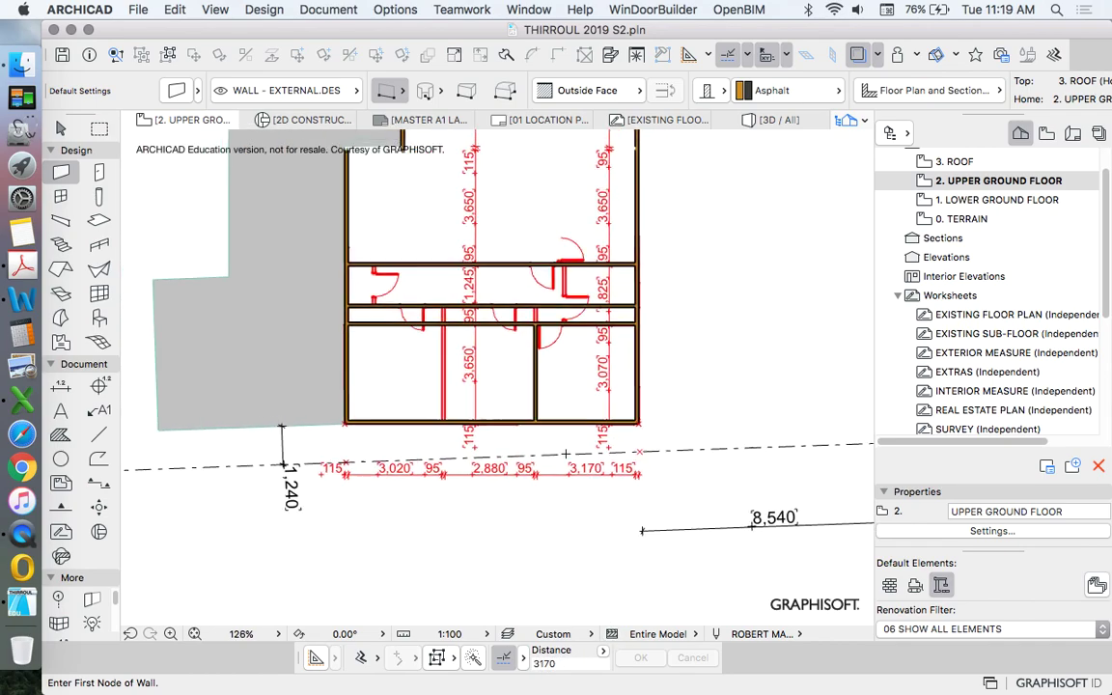
{"action": "scroll", "coordinate": [554, 361], "scroll_direction": "up", "scroll_amount": 2}
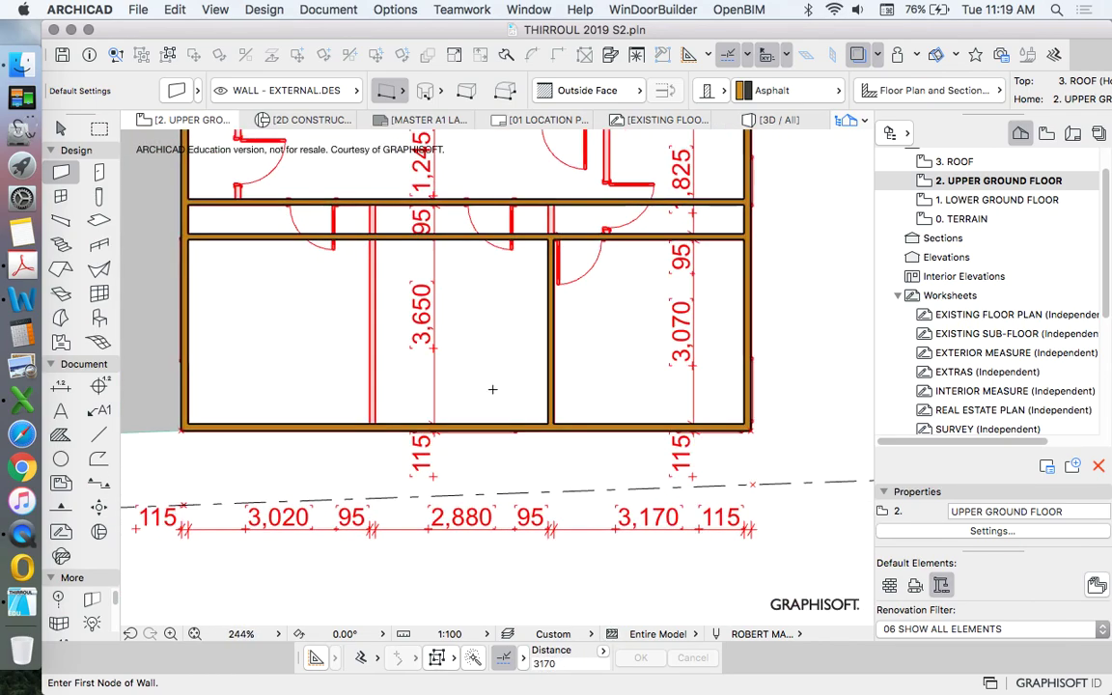
Draw a second vertical wall dividing the lower-left room at the traced 2,880 width
{"action": "left_click", "coordinate": [544, 663]}
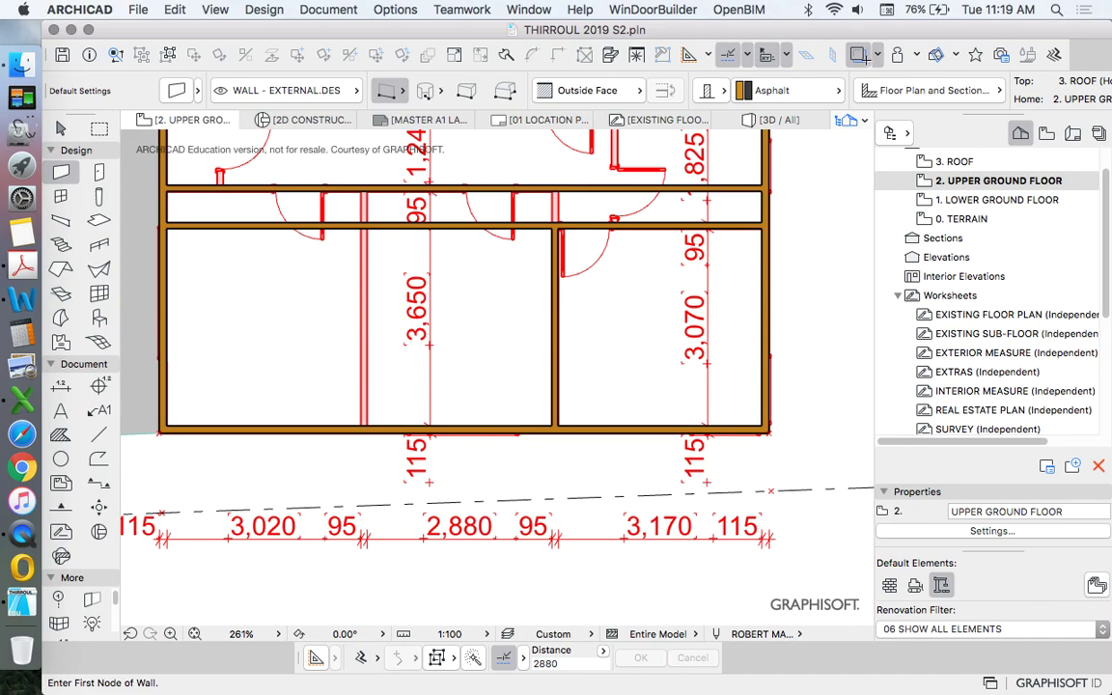
{"action": "left_click", "coordinate": [858, 55]}
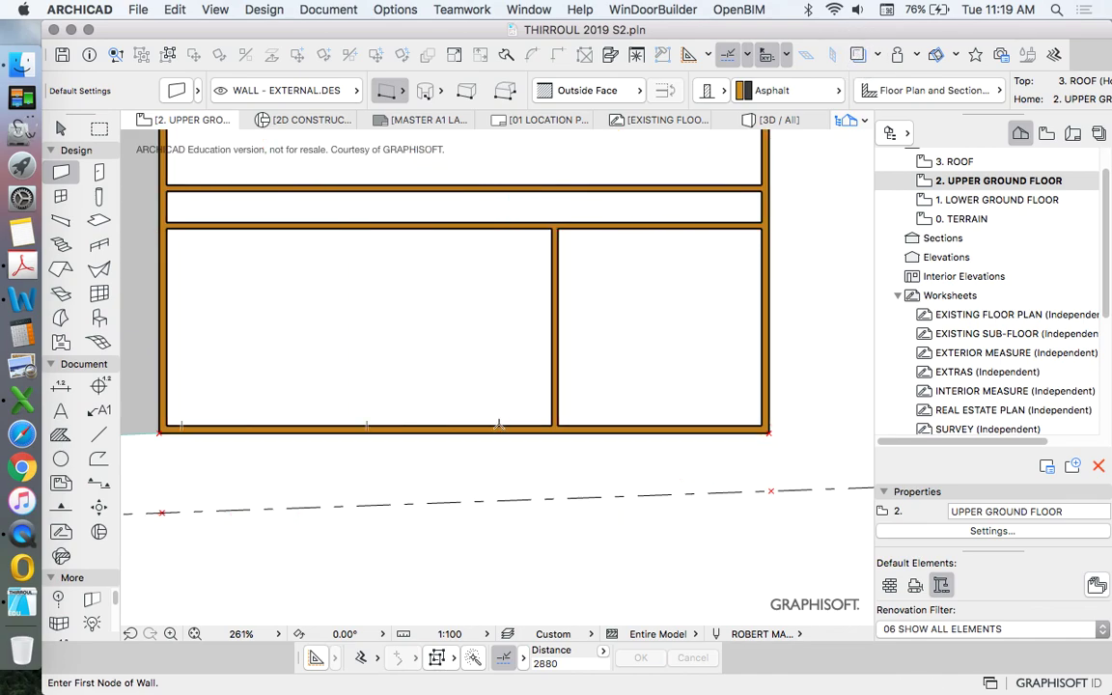
{"action": "left_click", "coordinate": [367, 422]}
{"action": "left_click", "coordinate": [367, 238]}
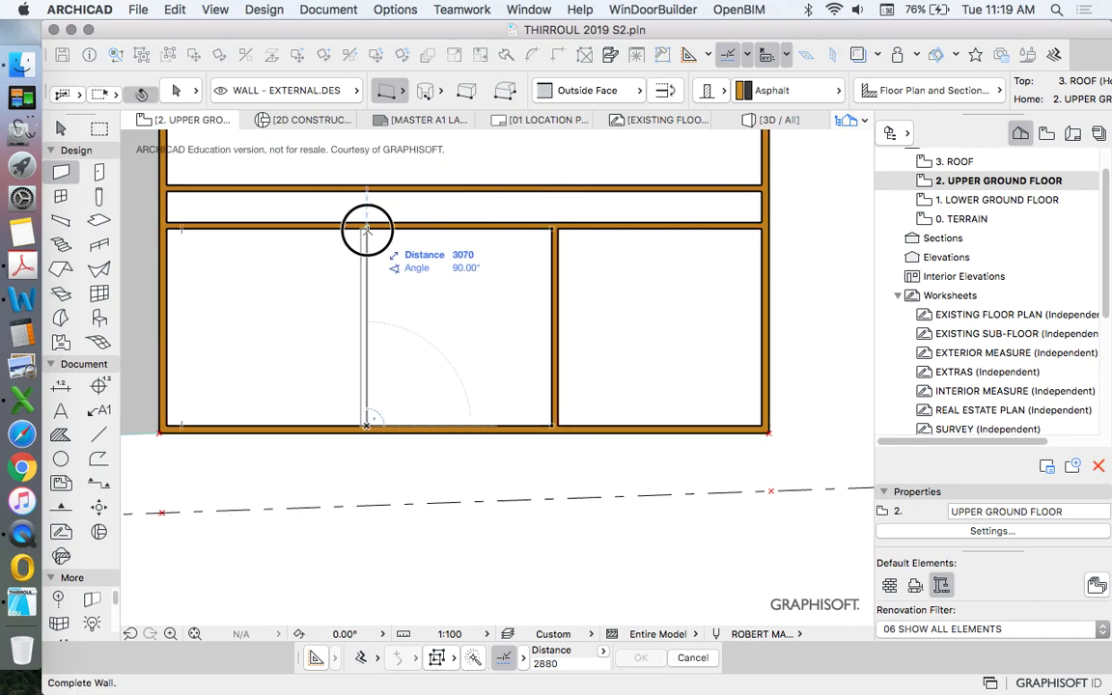
{"action": "left_click", "coordinate": [858, 54]}
{"action": "scroll", "coordinate": [598, 463], "scroll_direction": "down", "scroll_amount": 5}
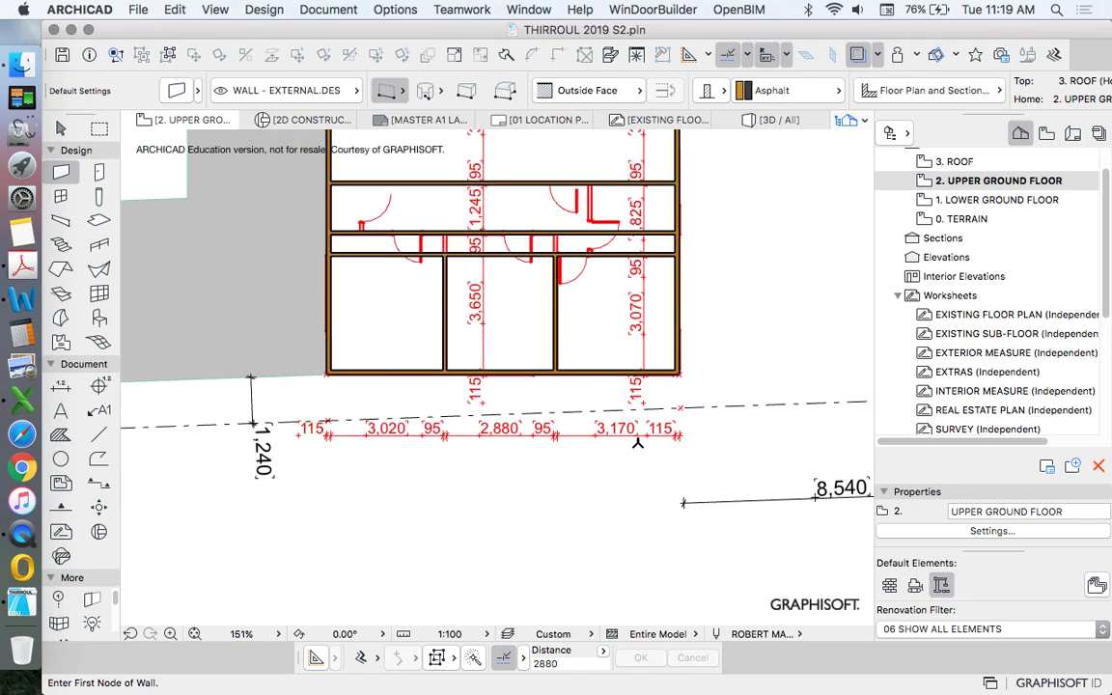
{"action": "scroll", "coordinate": [565, 328], "scroll_direction": "up", "scroll_amount": 5}
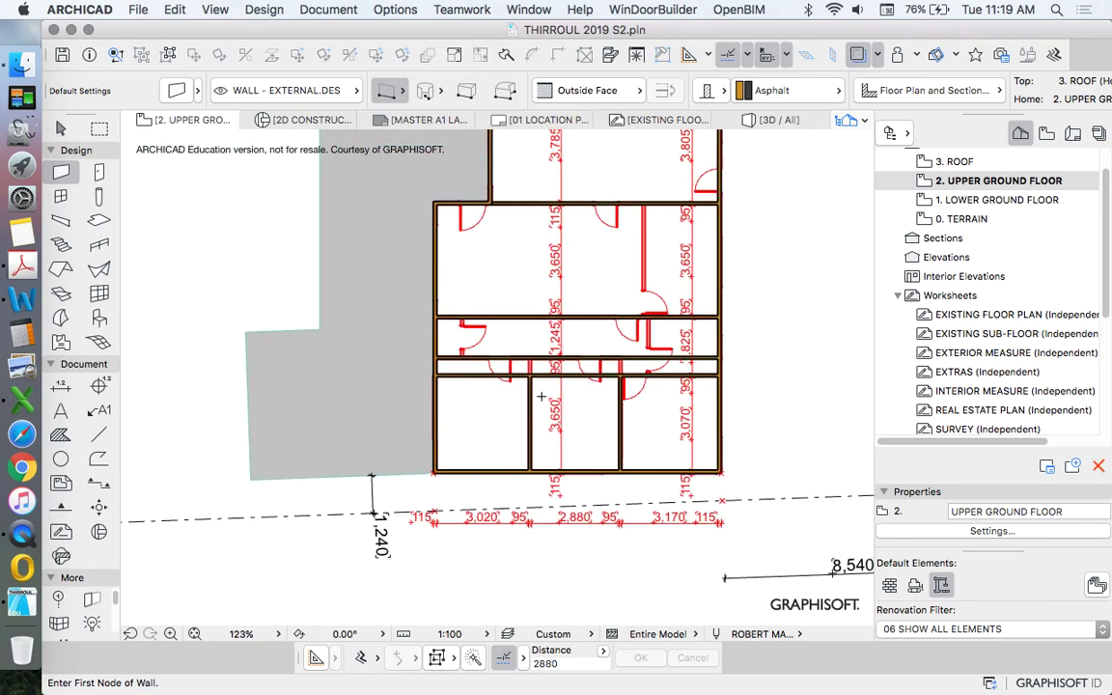
{"action": "key", "text": "Escape"}
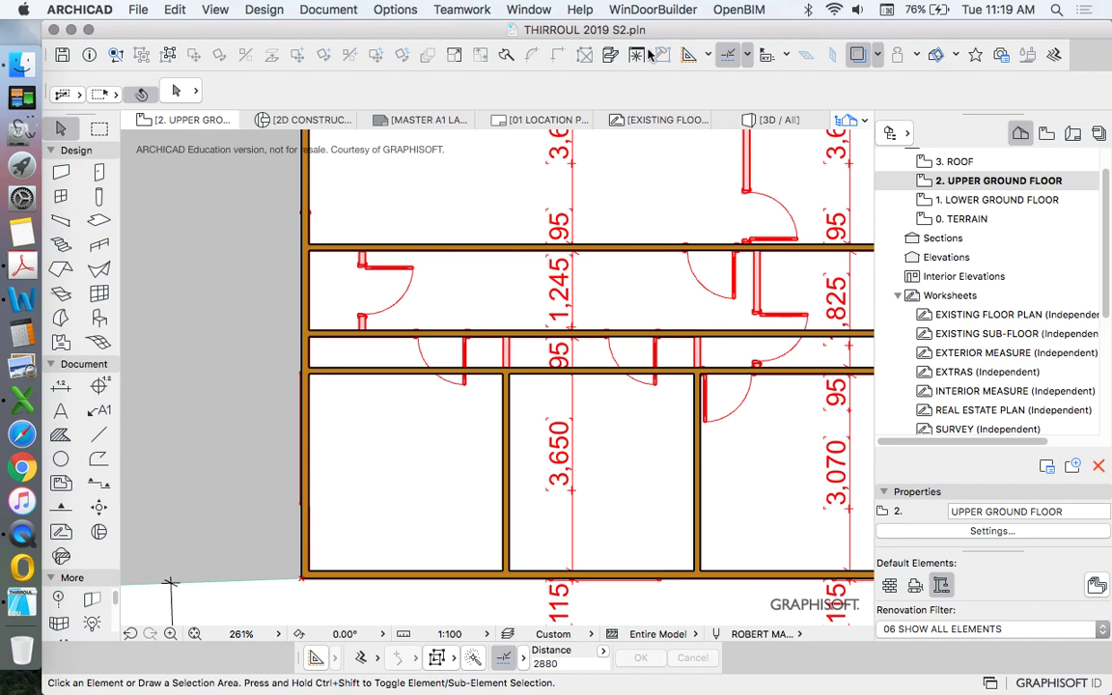
Trim the right piece of the horizontal wall and delete its upper-left segment
{"action": "left_click", "coordinate": [858, 58]}
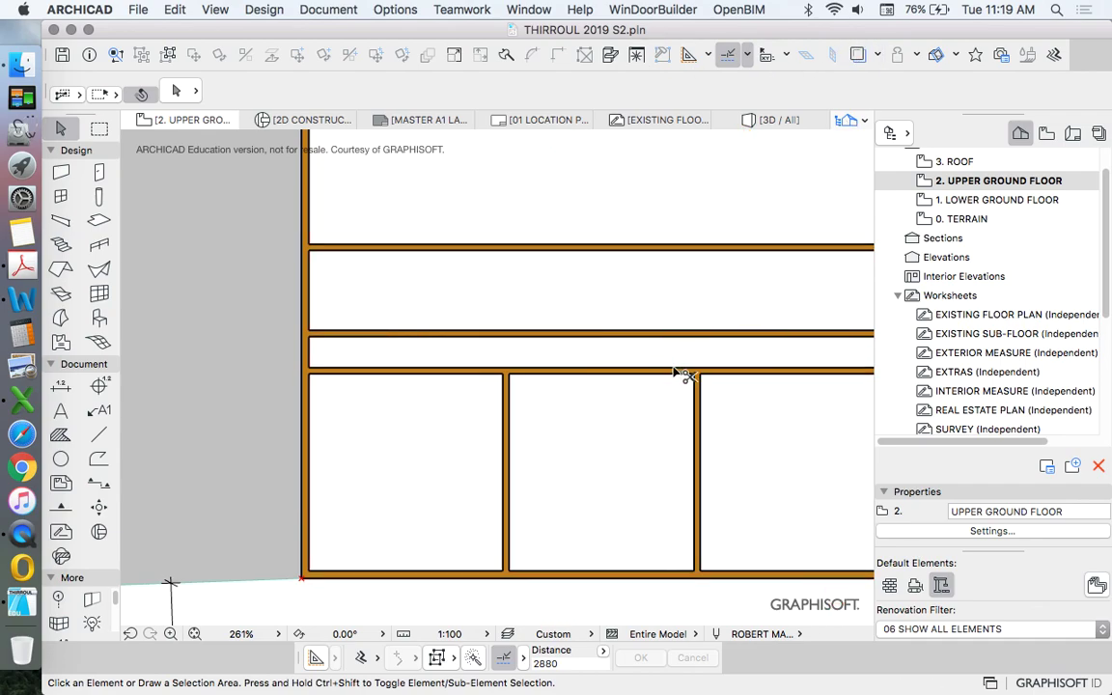
{"action": "left_click", "coordinate": [676, 373], "text": "ctrl"}
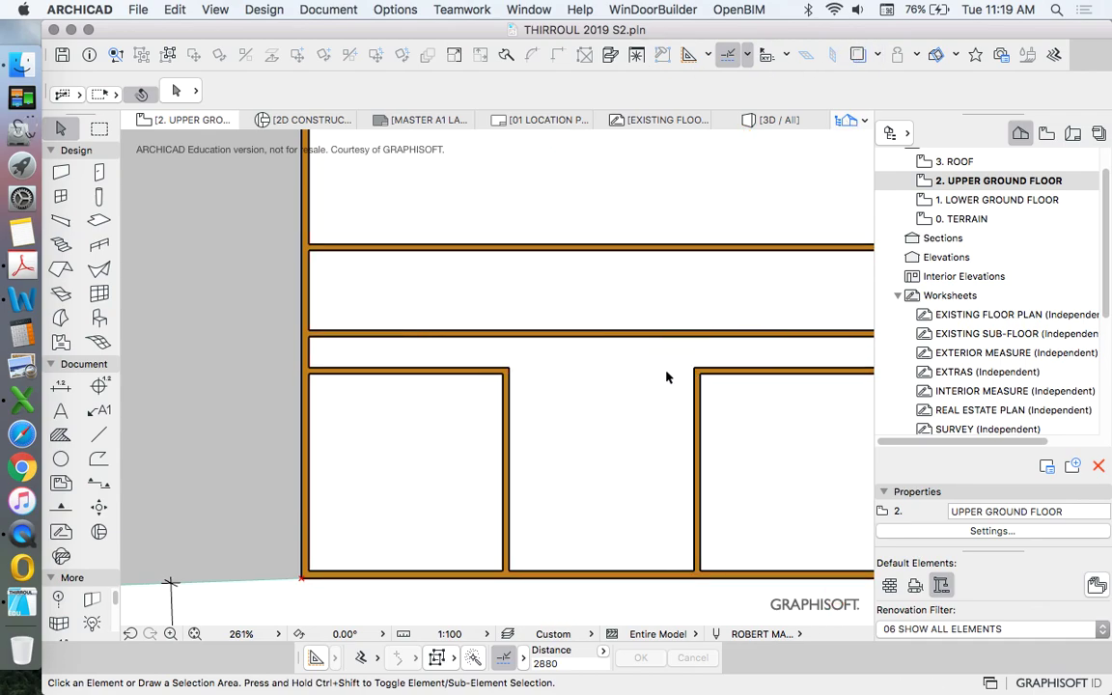
{"action": "left_click", "coordinate": [469, 376]}
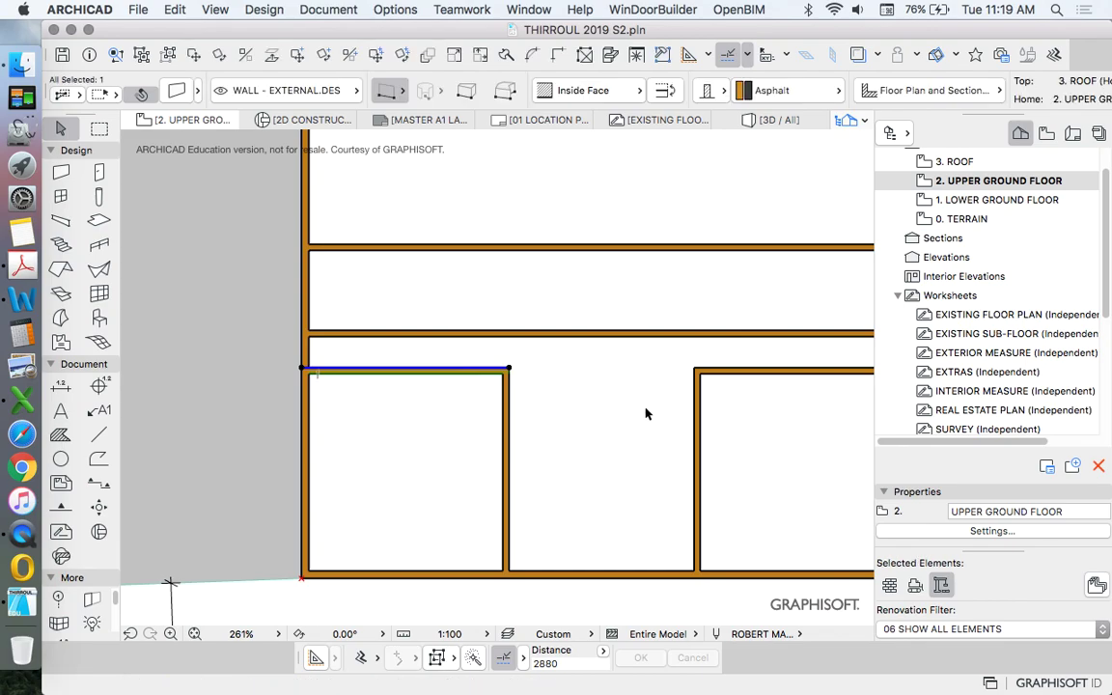
{"action": "key", "text": "Delete"}
{"action": "scroll", "coordinate": [587, 440], "scroll_direction": "down", "scroll_amount": 5}
{"action": "scroll", "coordinate": [630, 417], "scroll_direction": "up", "scroll_amount": 5}
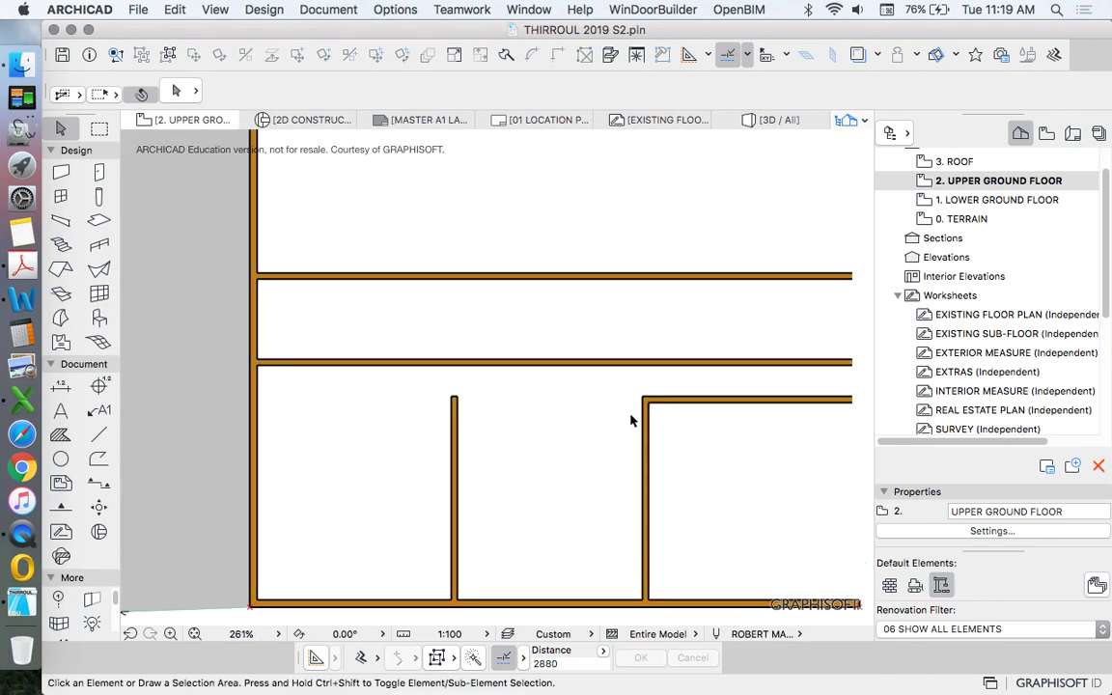
Stretch both vertical interior walls up to the corridor wall and trim the leftover stub
{"action": "left_click", "coordinate": [646, 414]}
{"action": "left_click", "coordinate": [649, 399]}
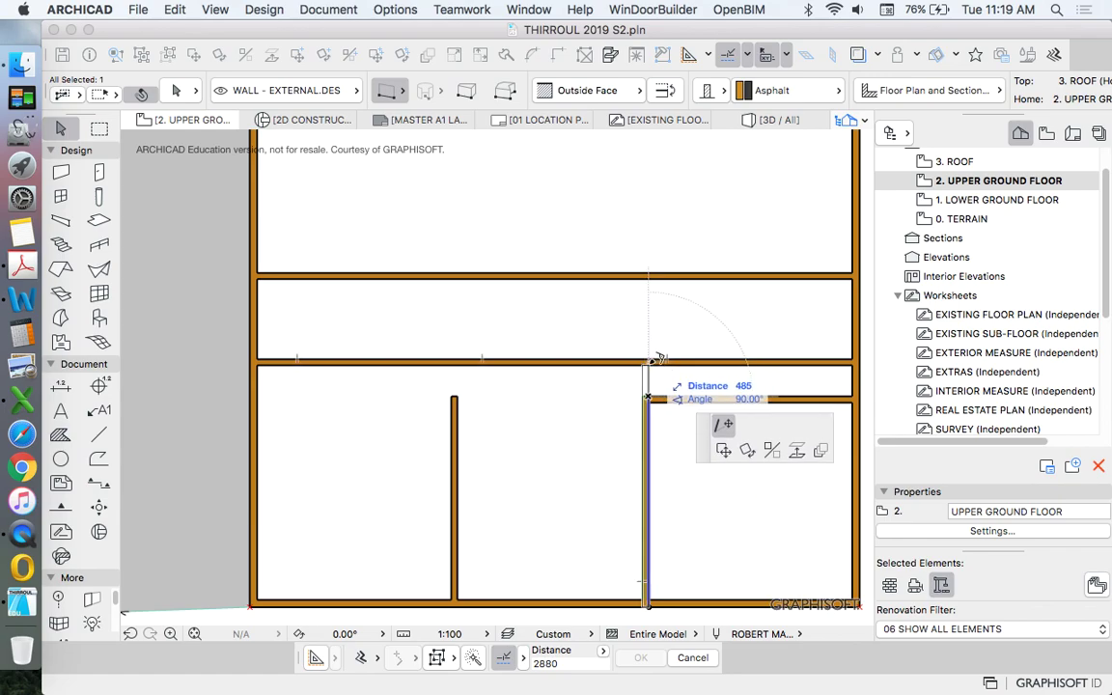
{"action": "left_click", "coordinate": [656, 361]}
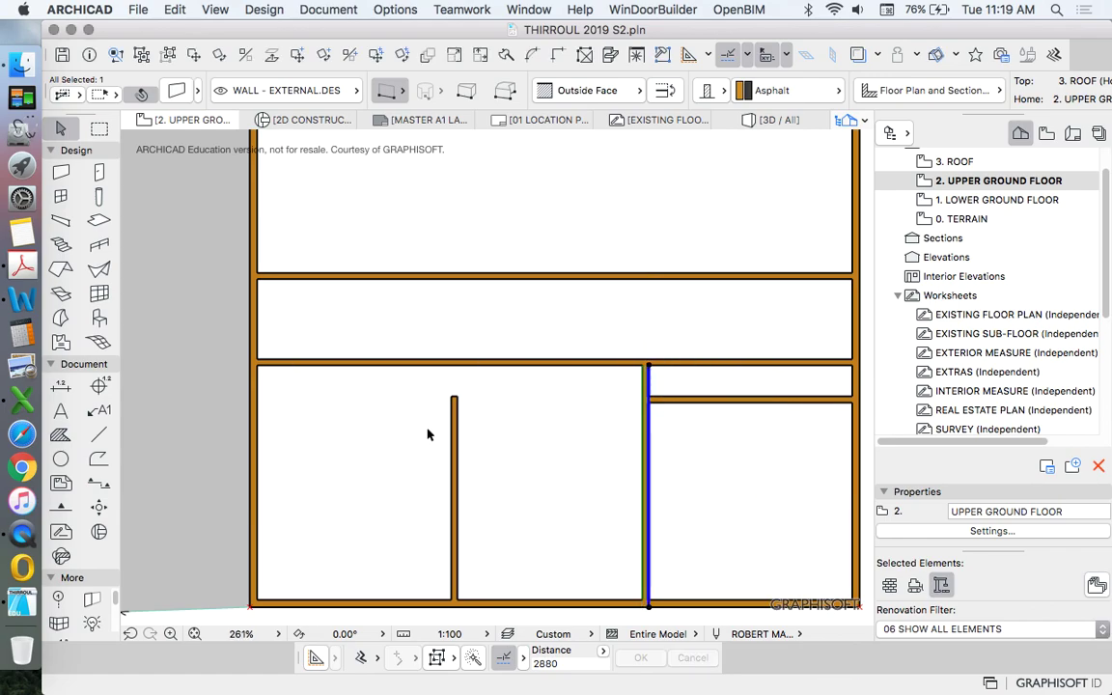
{"action": "left_click", "coordinate": [456, 400]}
{"action": "left_click", "coordinate": [454, 397]}
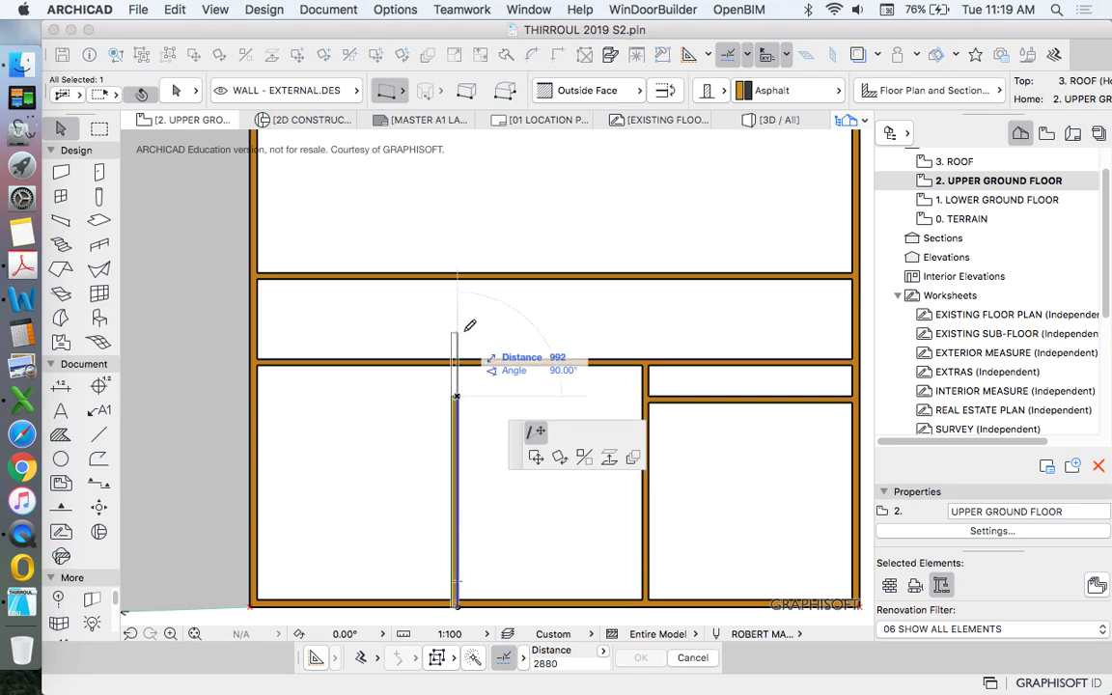
{"action": "left_click", "coordinate": [458, 326]}
{"action": "left_click", "coordinate": [480, 341]}
{"action": "left_click", "coordinate": [456, 344], "text": "super"}
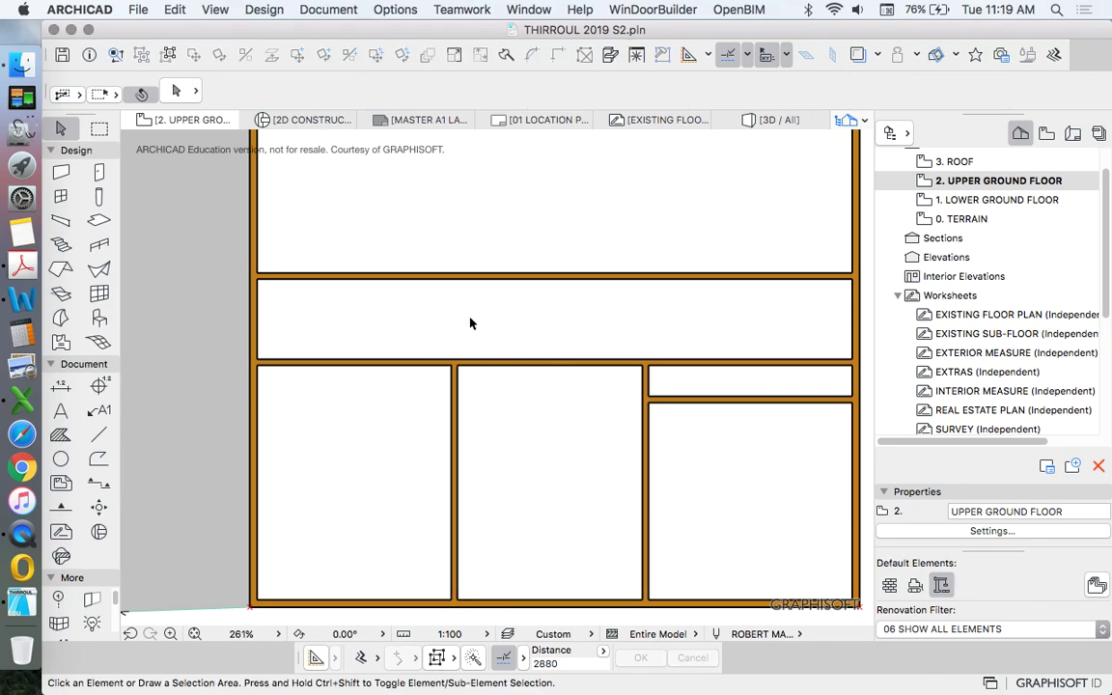
{"action": "left_click", "coordinate": [858, 55]}
Select a corridor wall and start a Drag a Copy from its end point
{"action": "scroll", "coordinate": [389, 330], "scroll_direction": "down", "scroll_amount": 3}
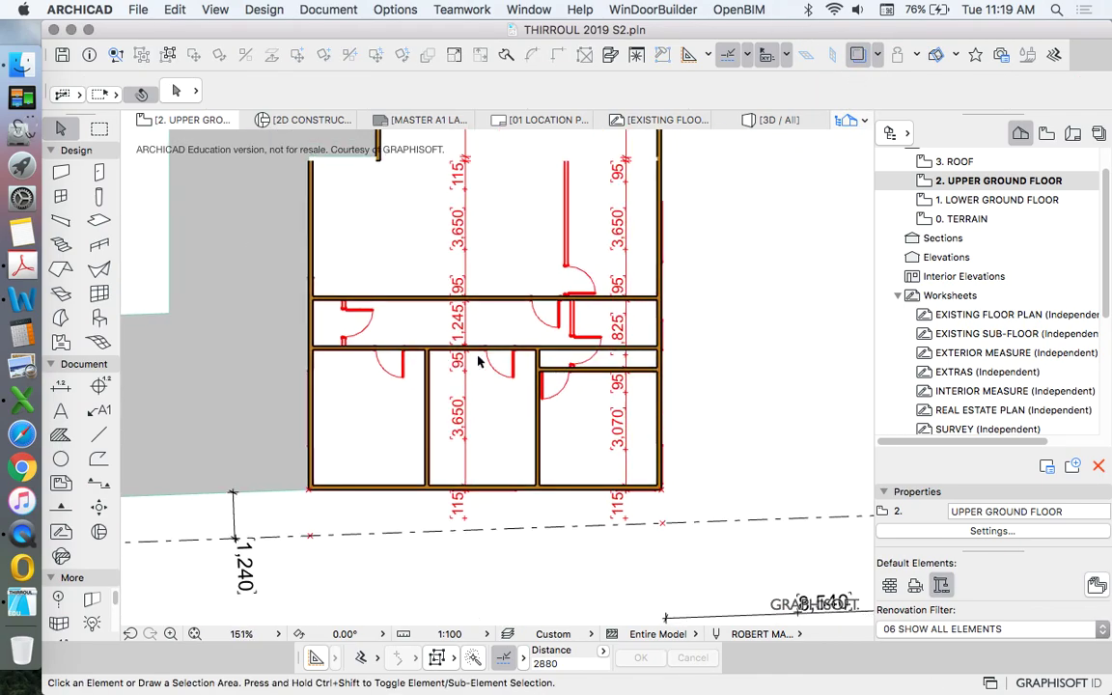
{"action": "scroll", "coordinate": [560, 344], "scroll_direction": "up", "scroll_amount": 2}
{"action": "scroll", "coordinate": [549, 343], "scroll_direction": "down", "scroll_amount": 4}
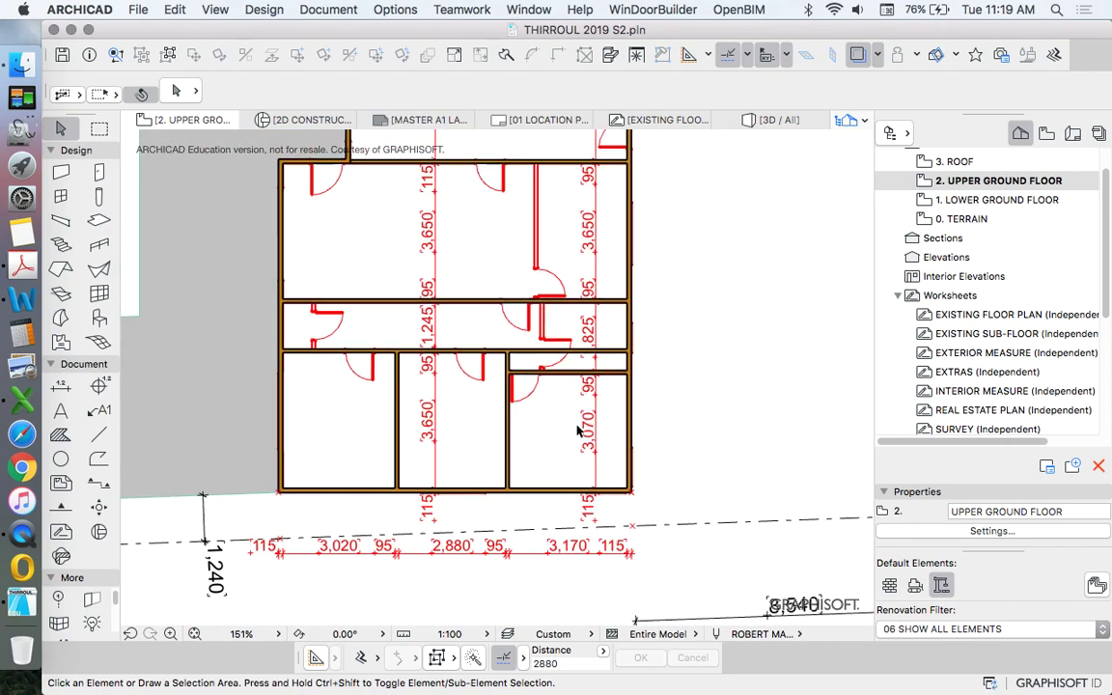
{"action": "scroll", "coordinate": [584, 415], "scroll_direction": "down", "scroll_amount": 2}
{"action": "scroll", "coordinate": [593, 401], "scroll_direction": "up", "scroll_amount": 3}
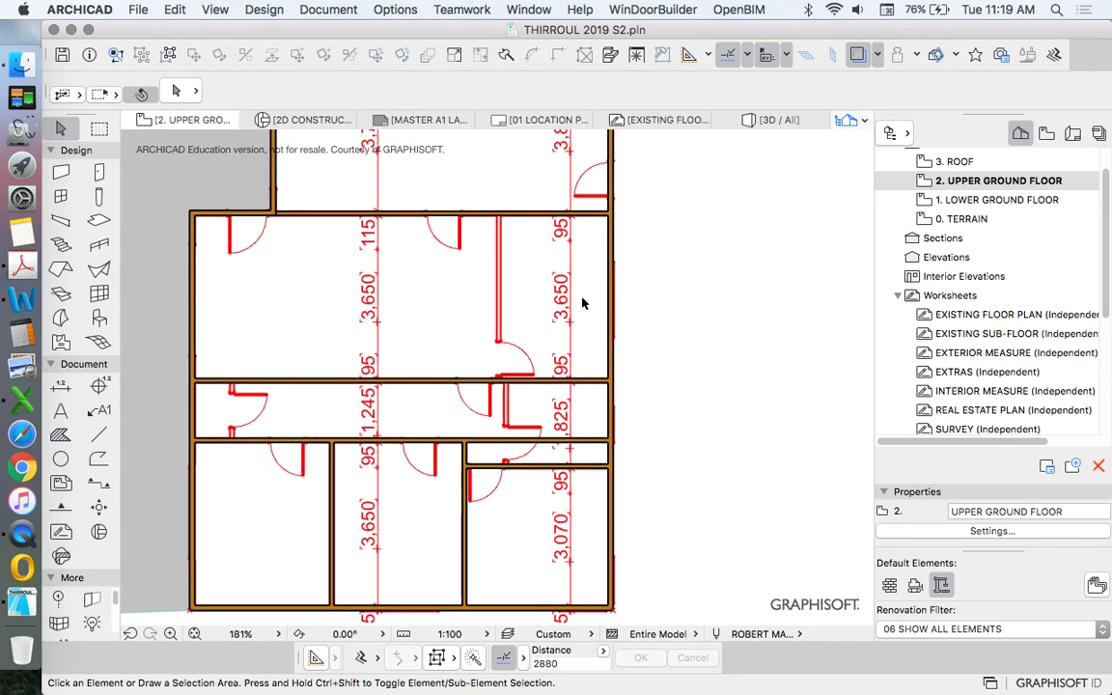
{"action": "scroll", "coordinate": [555, 443], "scroll_direction": "up", "scroll_amount": 3}
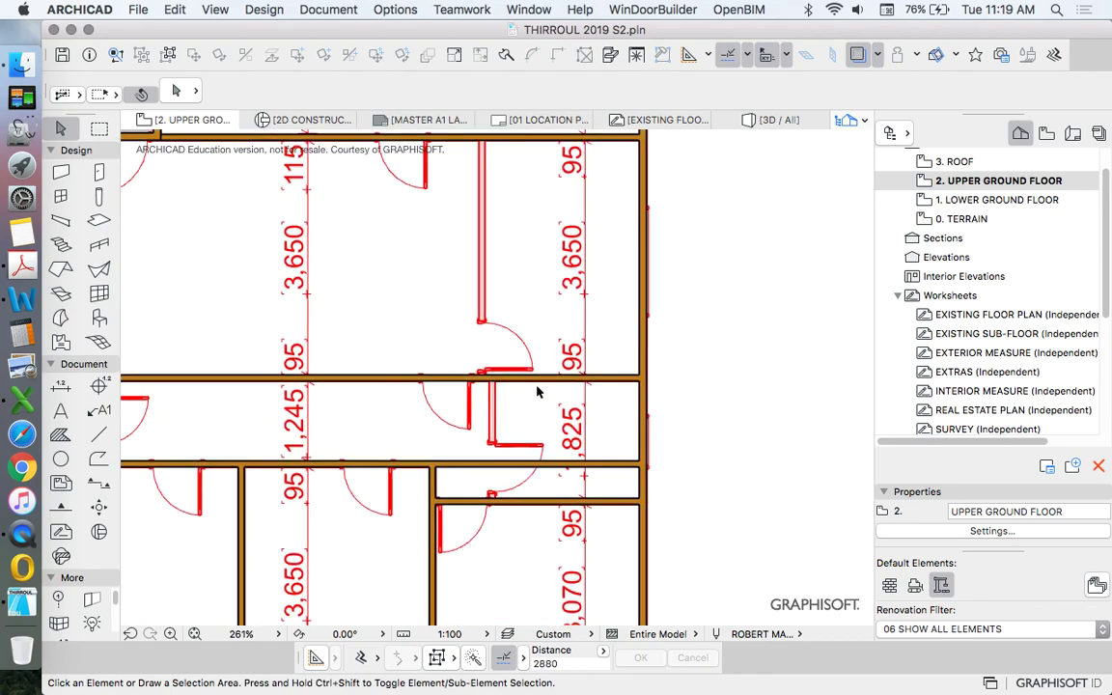
{"action": "scroll", "coordinate": [506, 302], "scroll_direction": "up", "scroll_amount": 1}
{"action": "scroll", "coordinate": [509, 390], "scroll_direction": "up", "scroll_amount": 1}
{"action": "scroll", "coordinate": [492, 434], "scroll_direction": "down", "scroll_amount": 3}
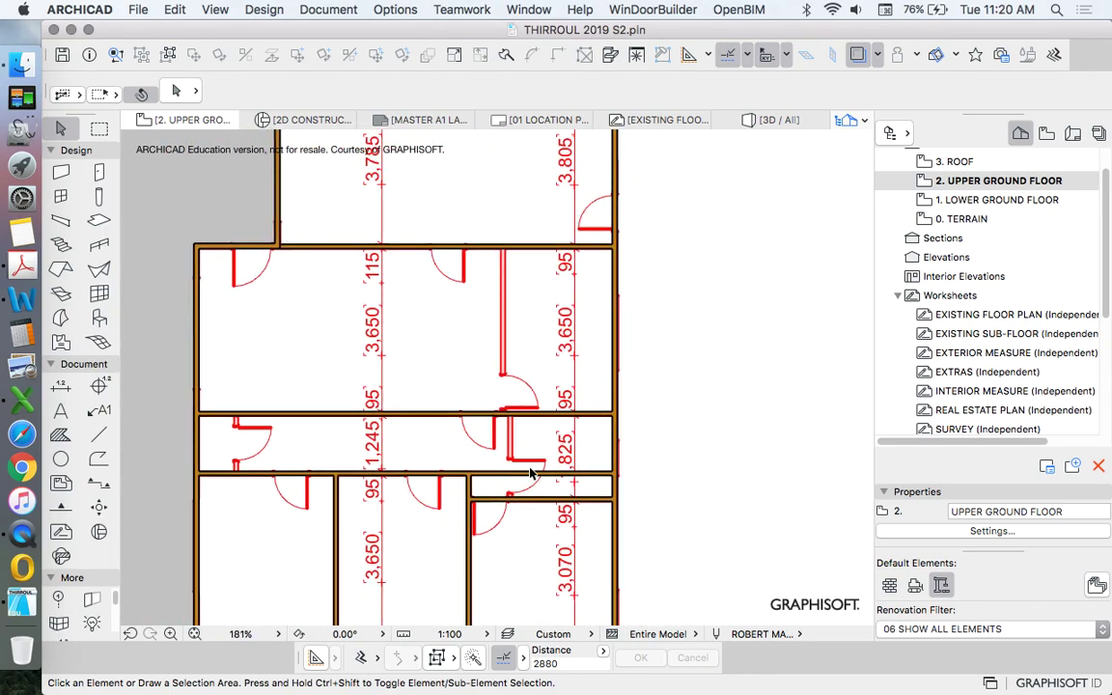
{"action": "scroll", "coordinate": [472, 486], "scroll_direction": "up", "scroll_amount": 2}
{"action": "scroll", "coordinate": [522, 355], "scroll_direction": "down", "scroll_amount": 3}
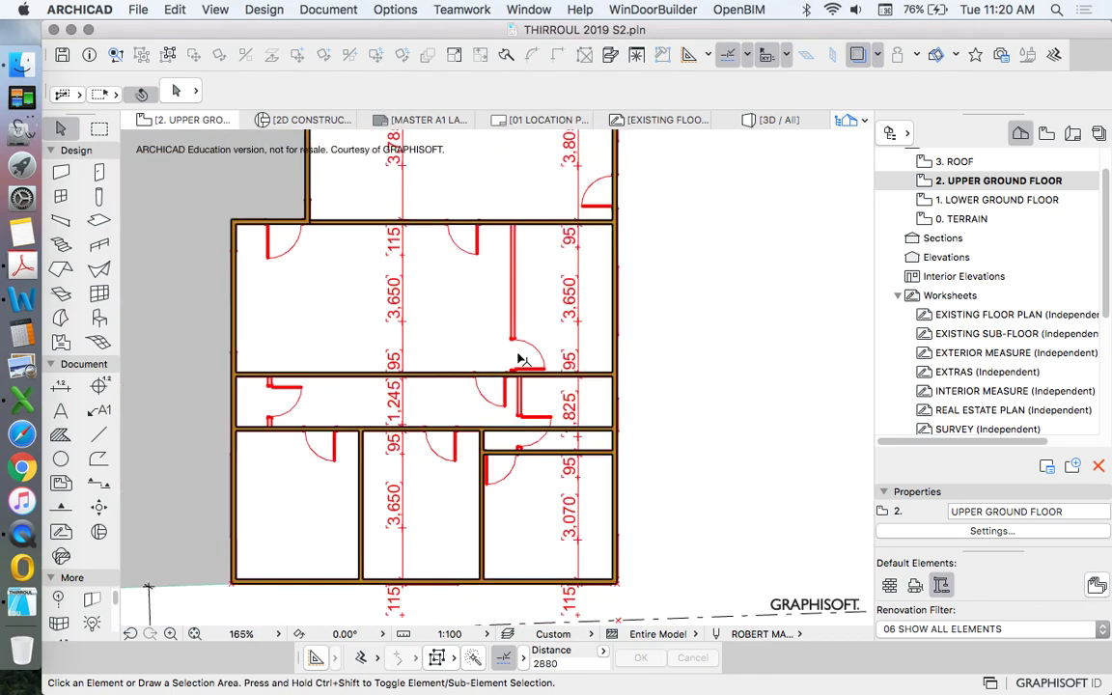
{"action": "scroll", "coordinate": [544, 433], "scroll_direction": "up", "scroll_amount": 2}
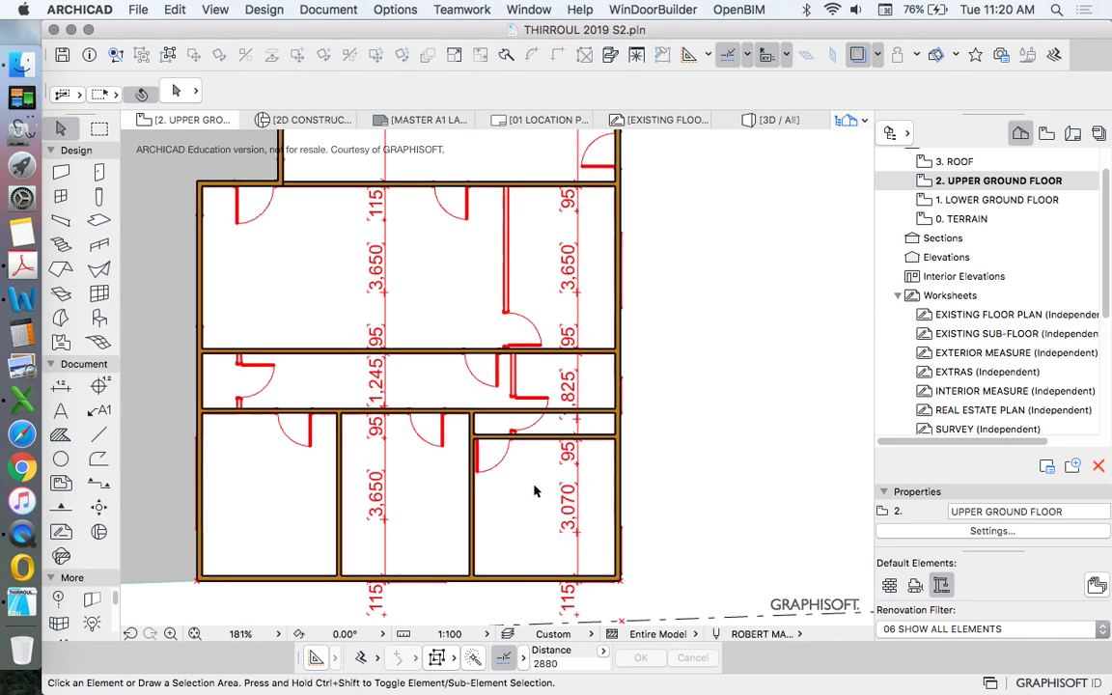
{"action": "scroll", "coordinate": [475, 293], "scroll_direction": "up", "scroll_amount": 4}
{"action": "left_click", "coordinate": [469, 526]}
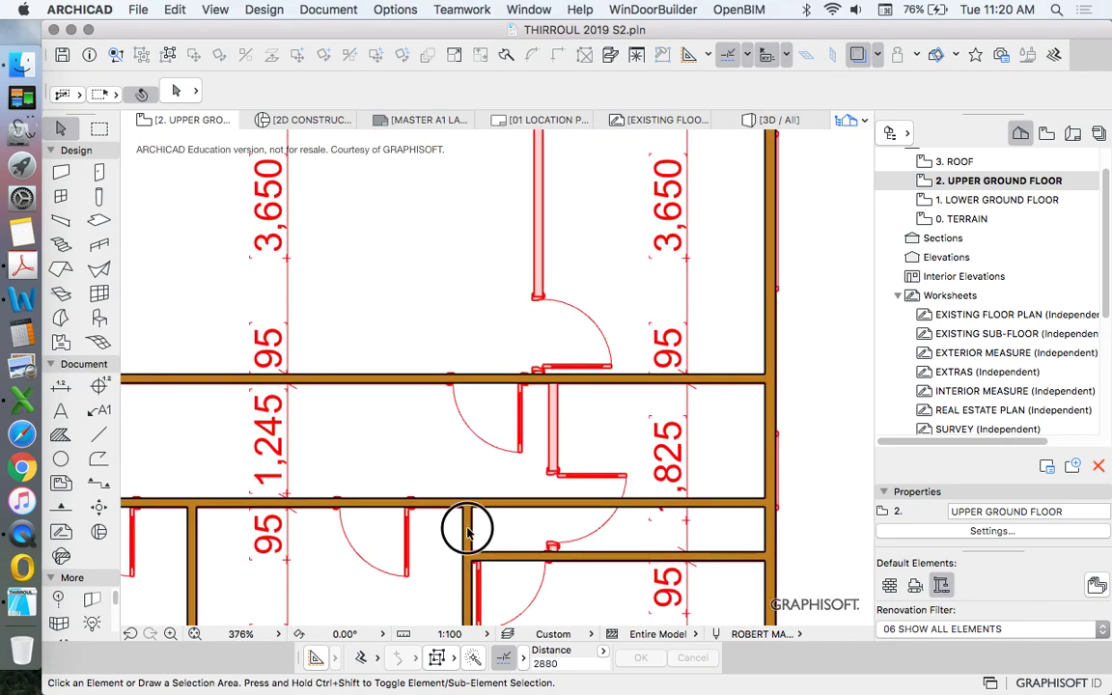
{"action": "right_click", "coordinate": [426, 228]}
{"action": "mouse_move", "coordinate": [579, 383]}
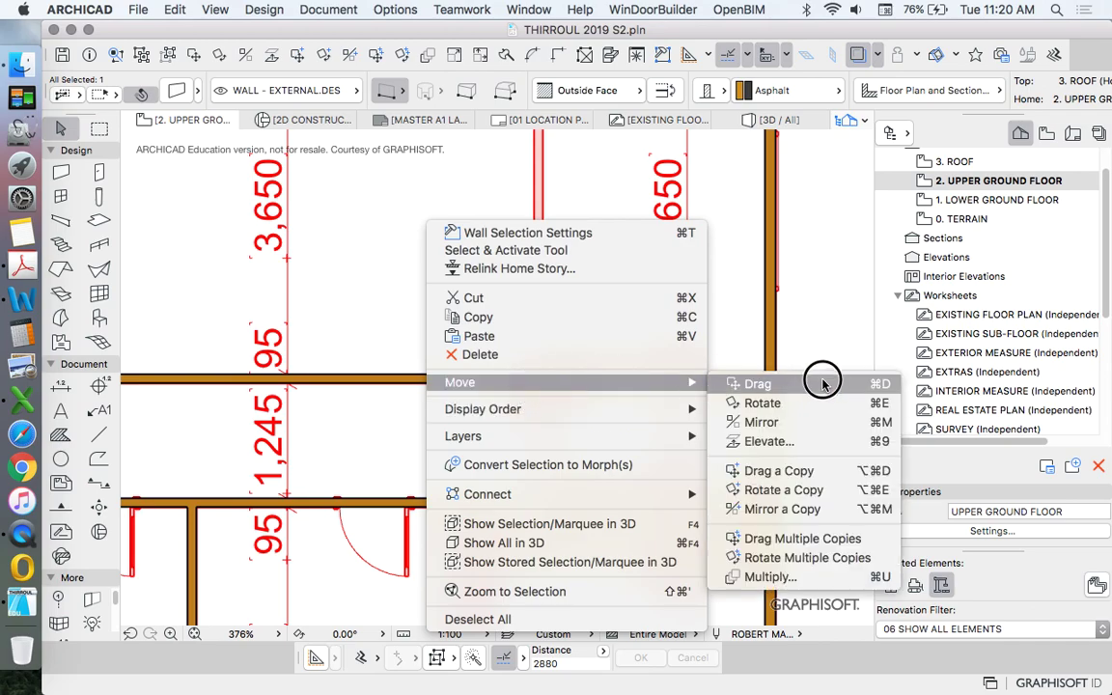
{"action": "left_click", "coordinate": [787, 470]}
{"action": "left_click", "coordinate": [469, 516]}
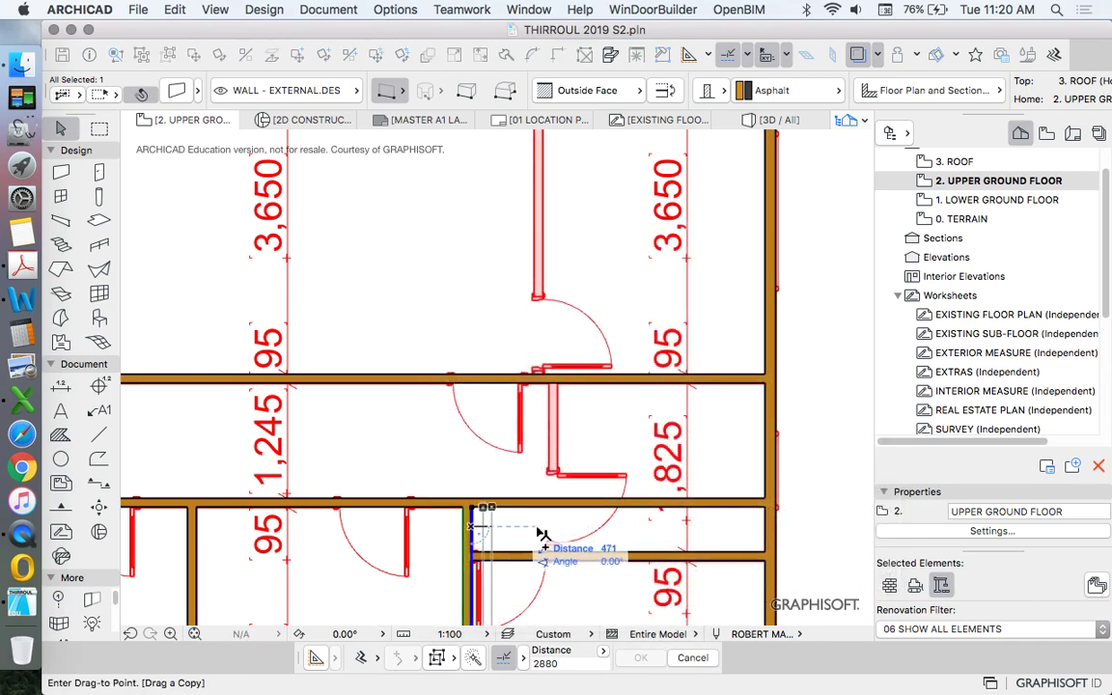
Place the wall copy on the traced right-hand partition, ending at the corridor
{"action": "scroll", "coordinate": [576, 409], "scroll_direction": "up", "scroll_amount": 5}
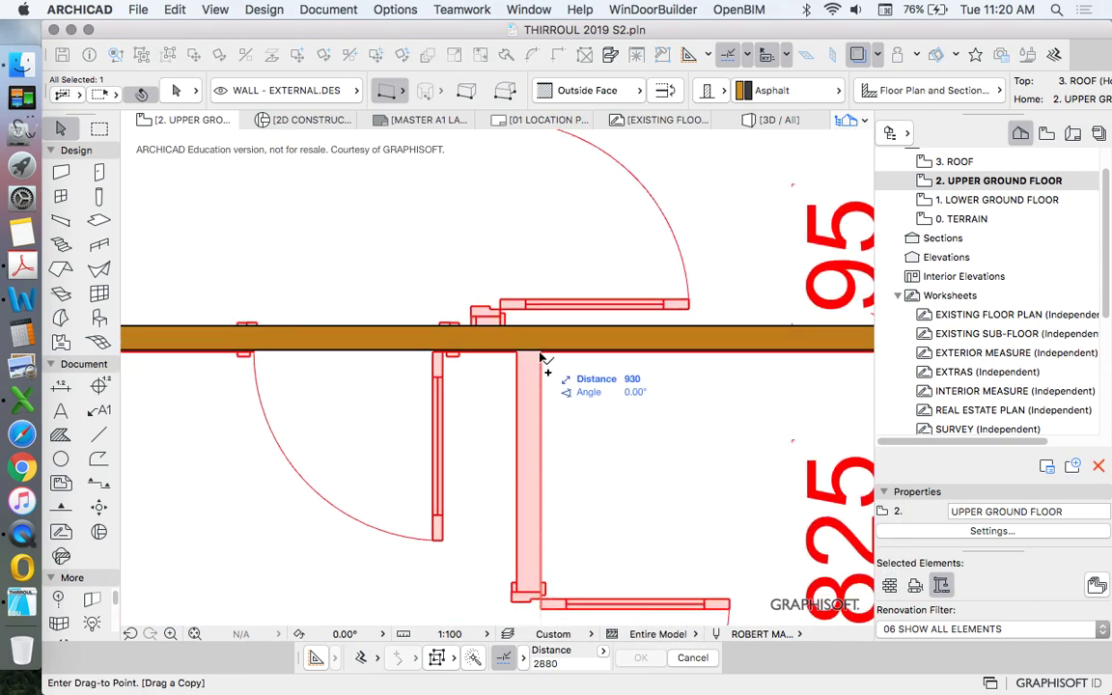
{"action": "scroll", "coordinate": [570, 306], "scroll_direction": "down", "scroll_amount": 8}
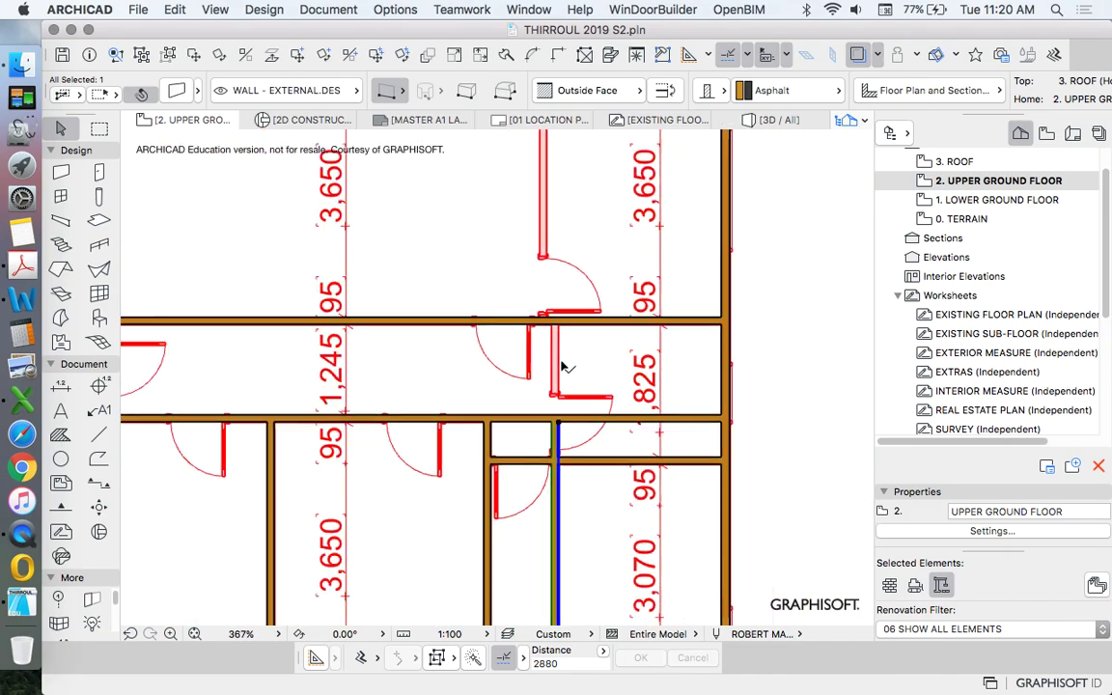
{"action": "left_click", "coordinate": [555, 396]}
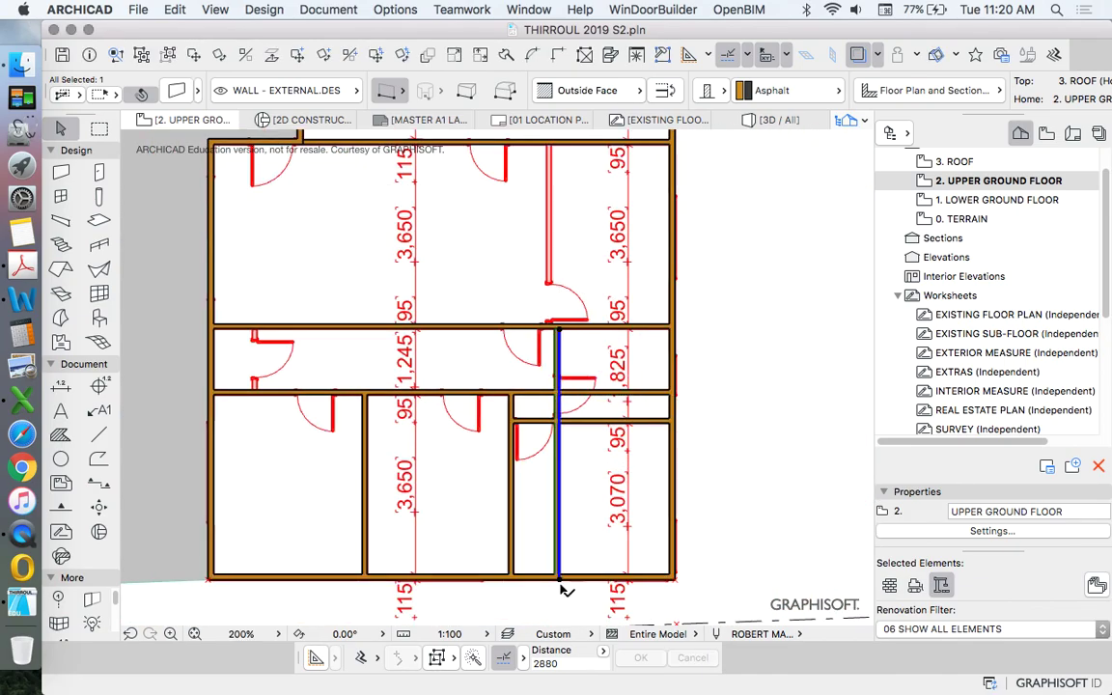
{"action": "left_click", "coordinate": [560, 580]}
{"action": "left_click", "coordinate": [574, 420]}
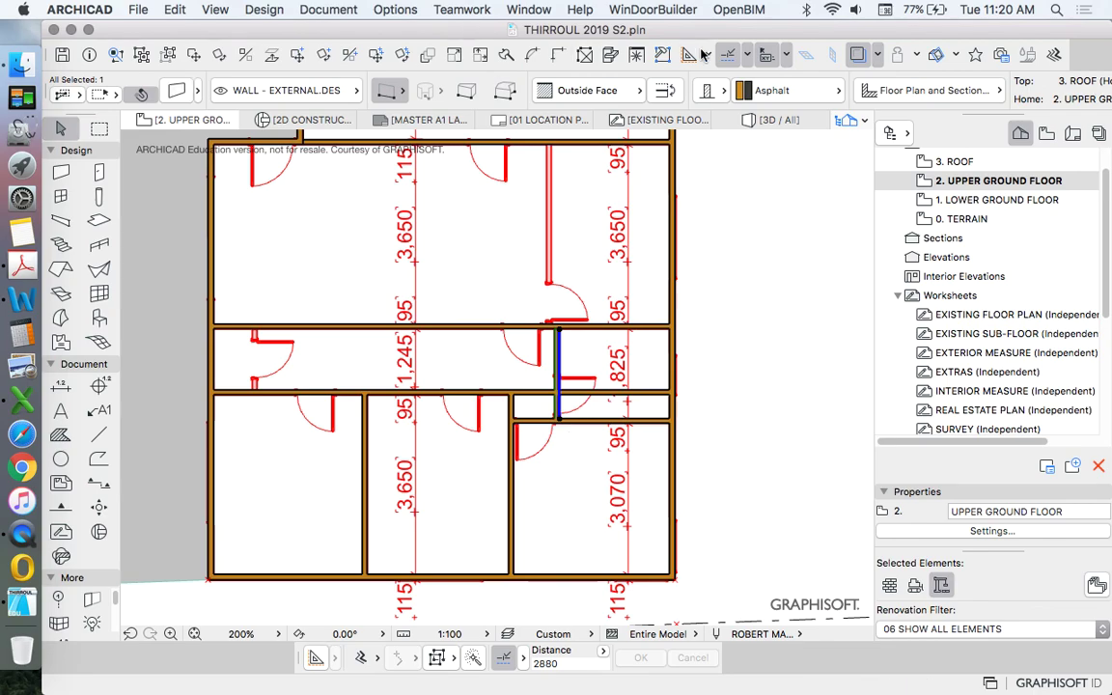
{"action": "left_click", "coordinate": [876, 58]}
Trim the two surplus horizontal wall pieces beside the short partition, checking against the trace
{"action": "key", "text": "Escape"}
{"action": "scroll", "coordinate": [608, 310], "scroll_direction": "up", "scroll_amount": 4}
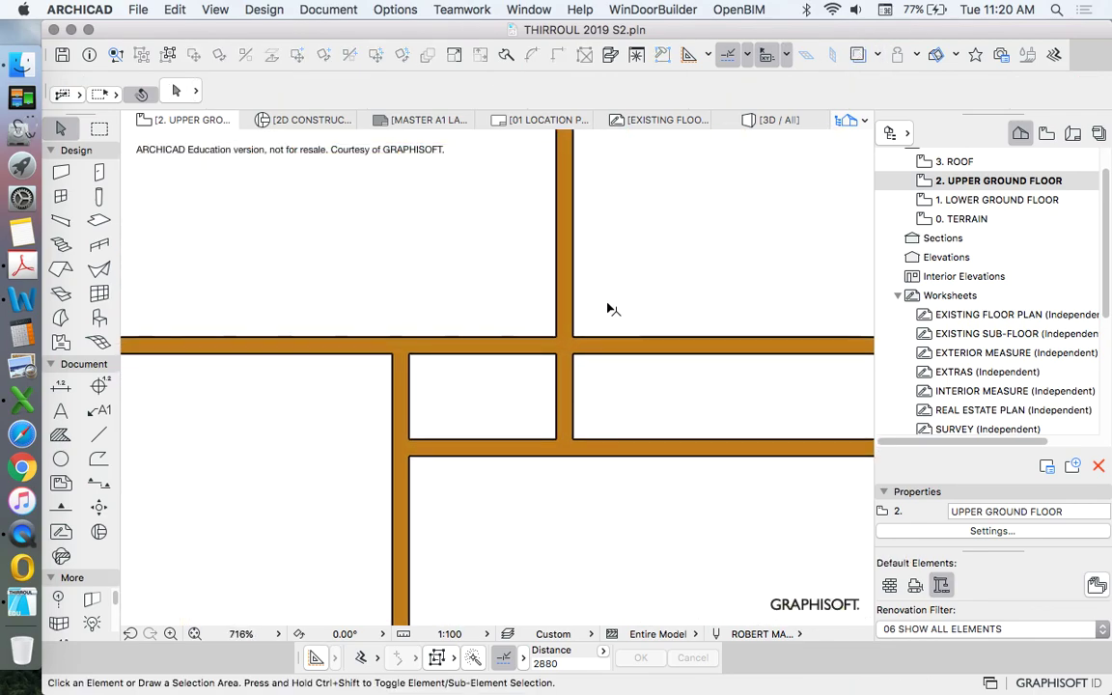
{"action": "scroll", "coordinate": [605, 385], "scroll_direction": "down", "scroll_amount": 1}
{"action": "left_click", "coordinate": [866, 56]}
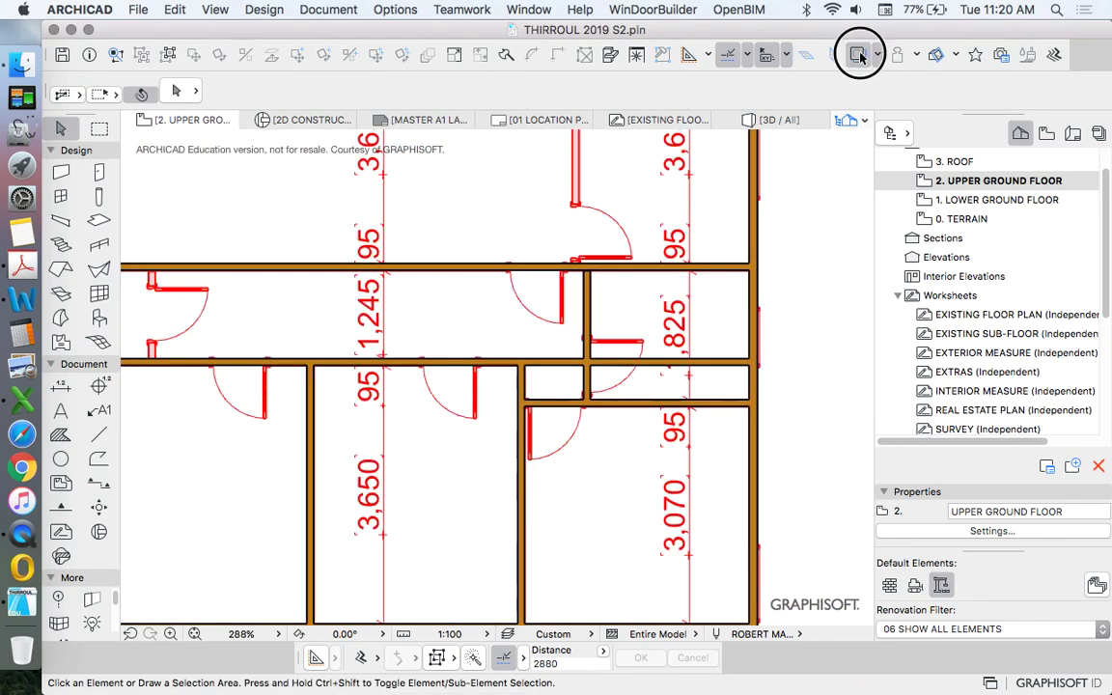
{"action": "left_click", "coordinate": [857, 54]}
{"action": "scroll", "coordinate": [588, 355], "scroll_direction": "down", "scroll_amount": 2}
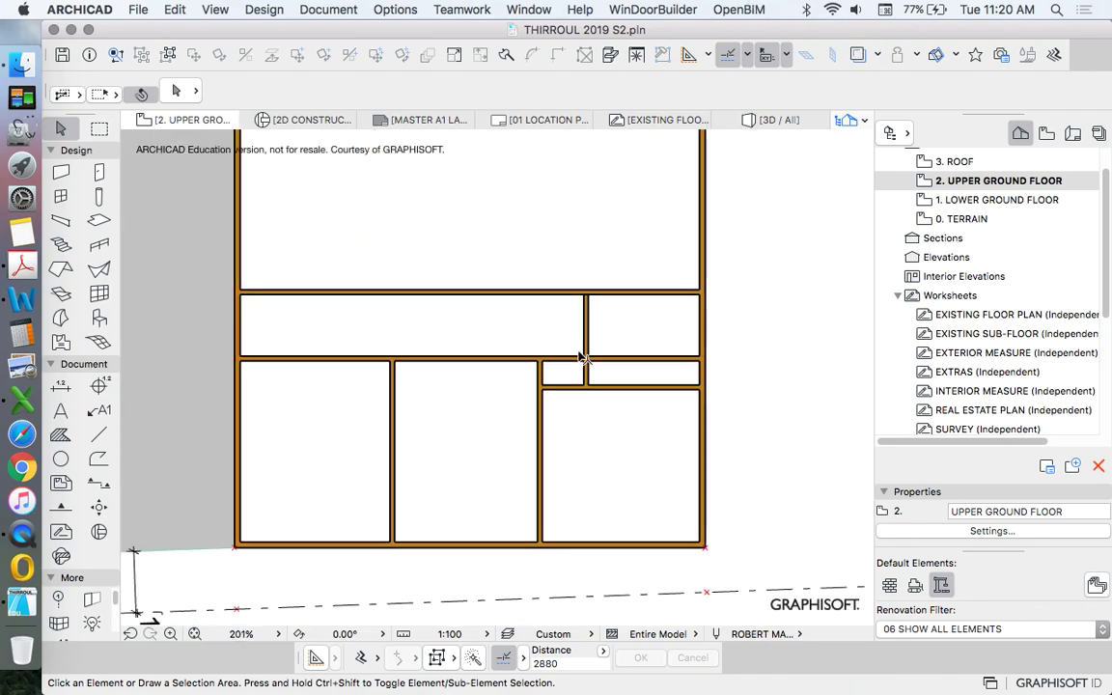
{"action": "left_click", "coordinate": [566, 360], "text": "super"}
{"action": "left_click", "coordinate": [626, 360], "text": "super"}
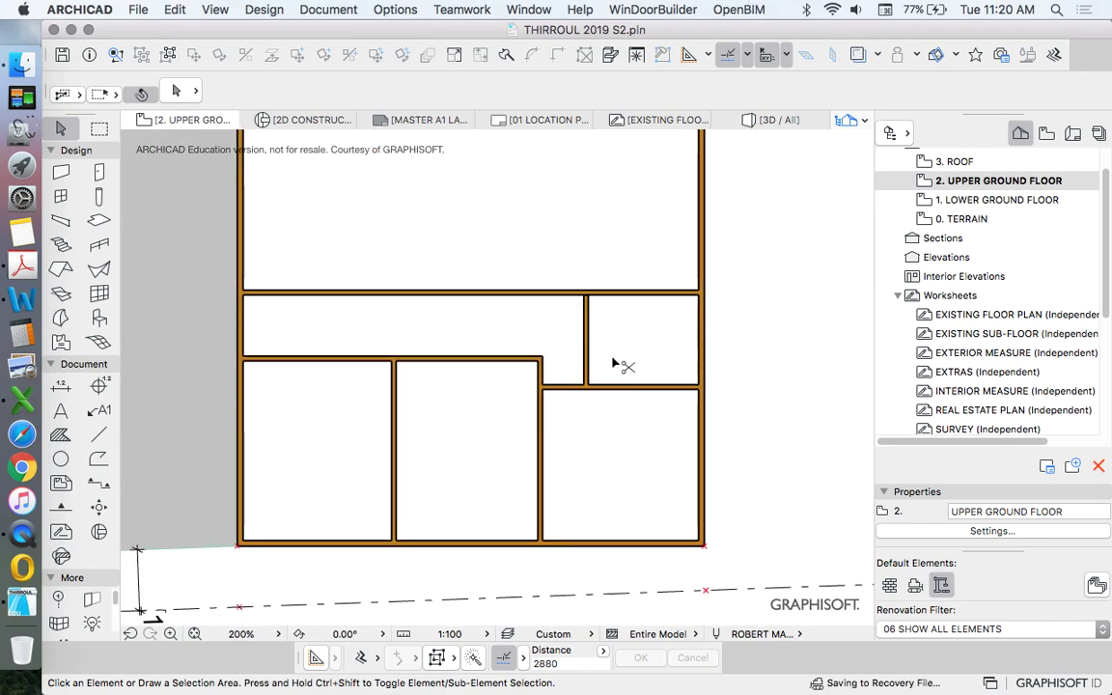
{"action": "left_click", "coordinate": [859, 55]}
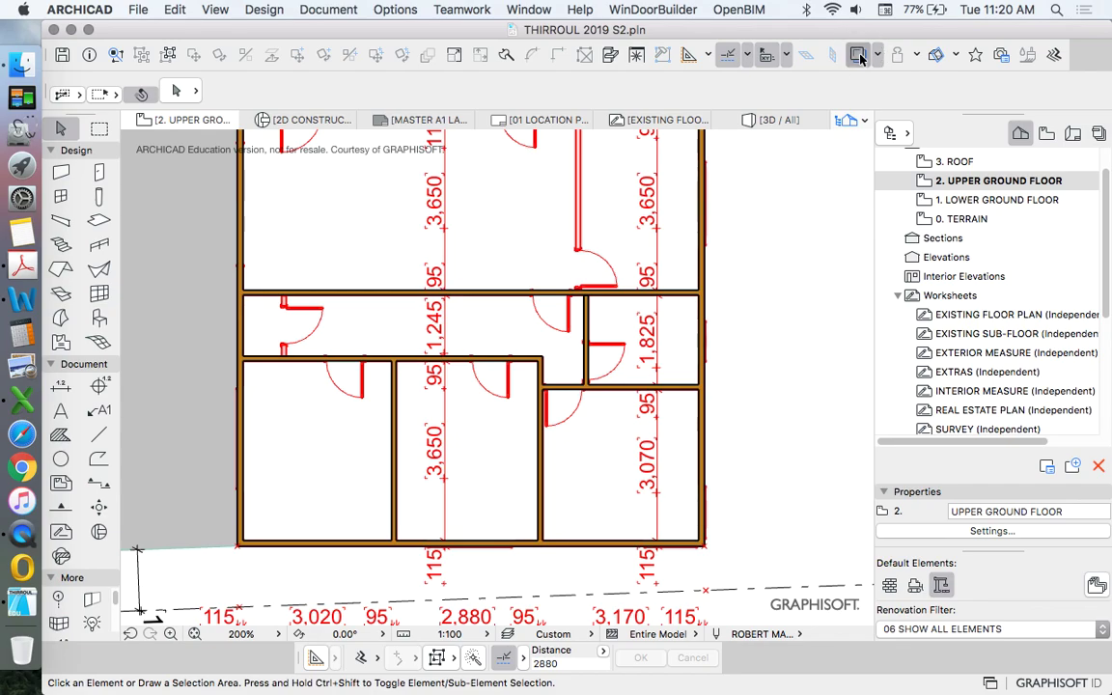
{"action": "left_click", "coordinate": [859, 55]}
Select the vertical wall beside the small right-hand room
{"action": "scroll", "coordinate": [643, 315], "scroll_direction": "up", "scroll_amount": 8}
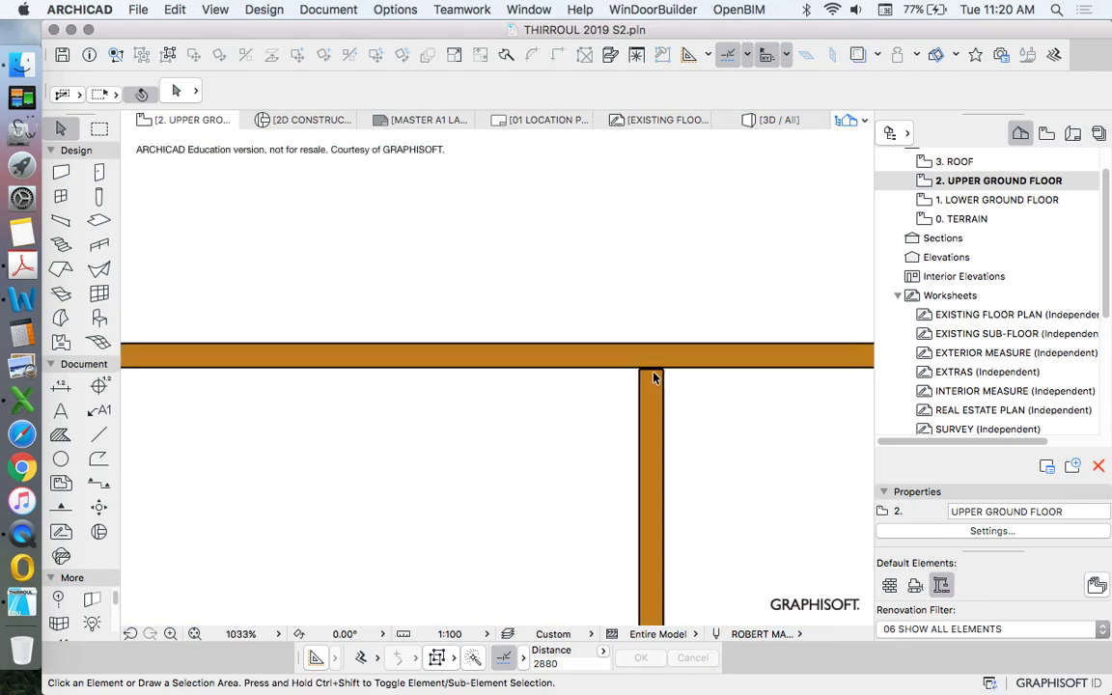
{"action": "scroll", "coordinate": [653, 377], "scroll_direction": "up", "scroll_amount": 5}
{"action": "scroll", "coordinate": [635, 343], "scroll_direction": "down", "scroll_amount": 8}
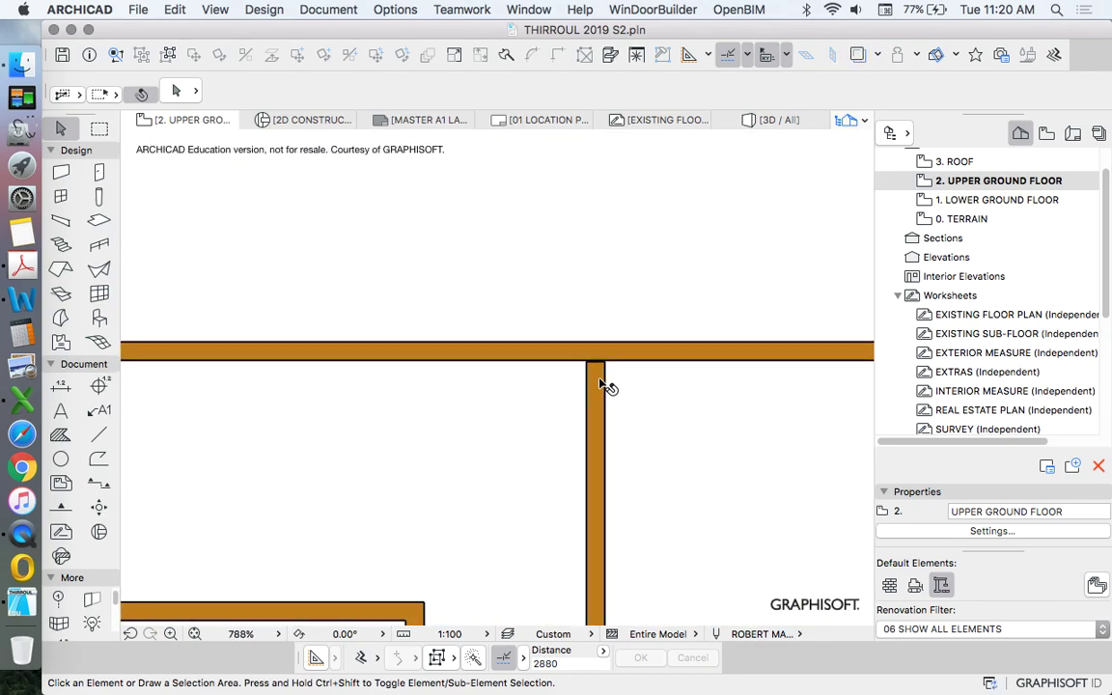
{"action": "scroll", "coordinate": [605, 388], "scroll_direction": "down", "scroll_amount": 4}
{"action": "scroll", "coordinate": [596, 380], "scroll_direction": "up", "scroll_amount": 5}
{"action": "left_click", "coordinate": [610, 363]}
{"action": "scroll", "coordinate": [610, 364], "scroll_direction": "down", "scroll_amount": 5}
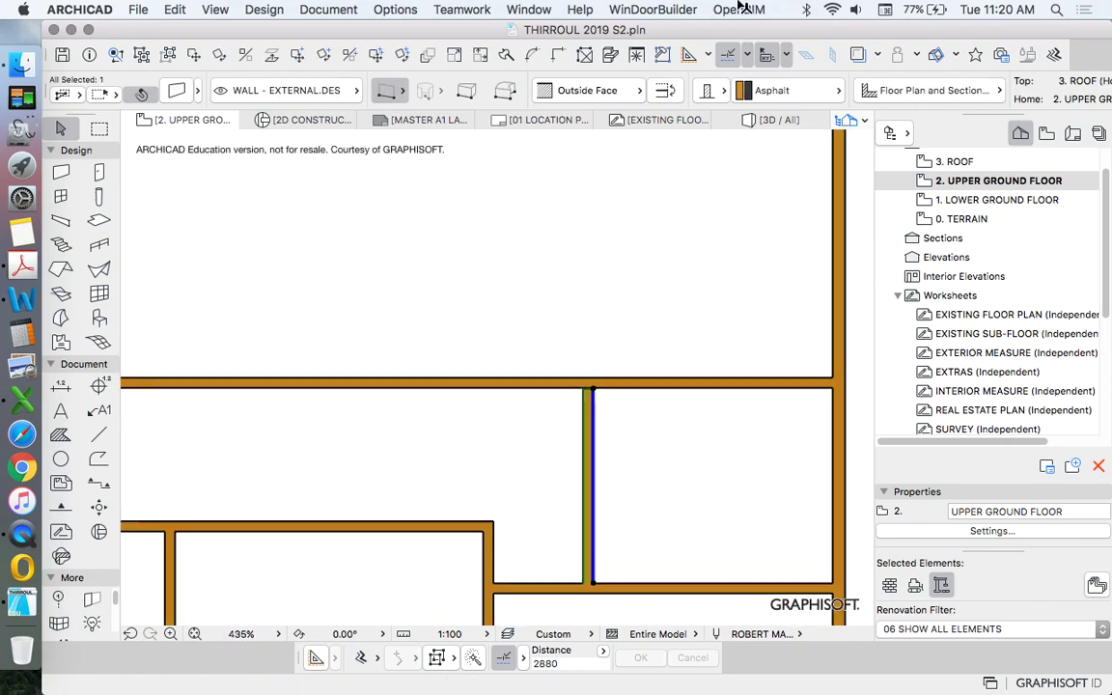
Show the PDF trace and check the selected wall's end against it, abandoning the stretch
{"action": "left_click", "coordinate": [859, 55]}
{"action": "scroll", "coordinate": [603, 415], "scroll_direction": "down", "scroll_amount": 2}
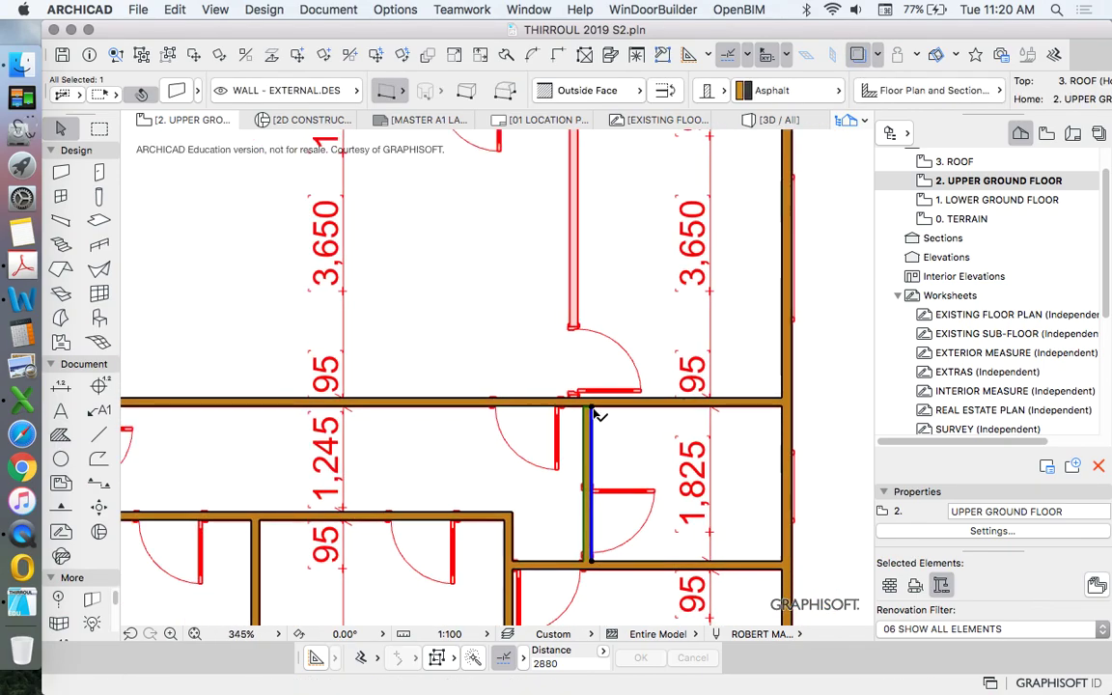
{"action": "left_click", "coordinate": [592, 410]}
{"action": "scroll", "coordinate": [598, 390], "scroll_direction": "down", "scroll_amount": 5}
{"action": "scroll", "coordinate": [598, 390], "scroll_direction": "up", "scroll_amount": 7}
{"action": "scroll", "coordinate": [603, 384], "scroll_direction": "down", "scroll_amount": 1}
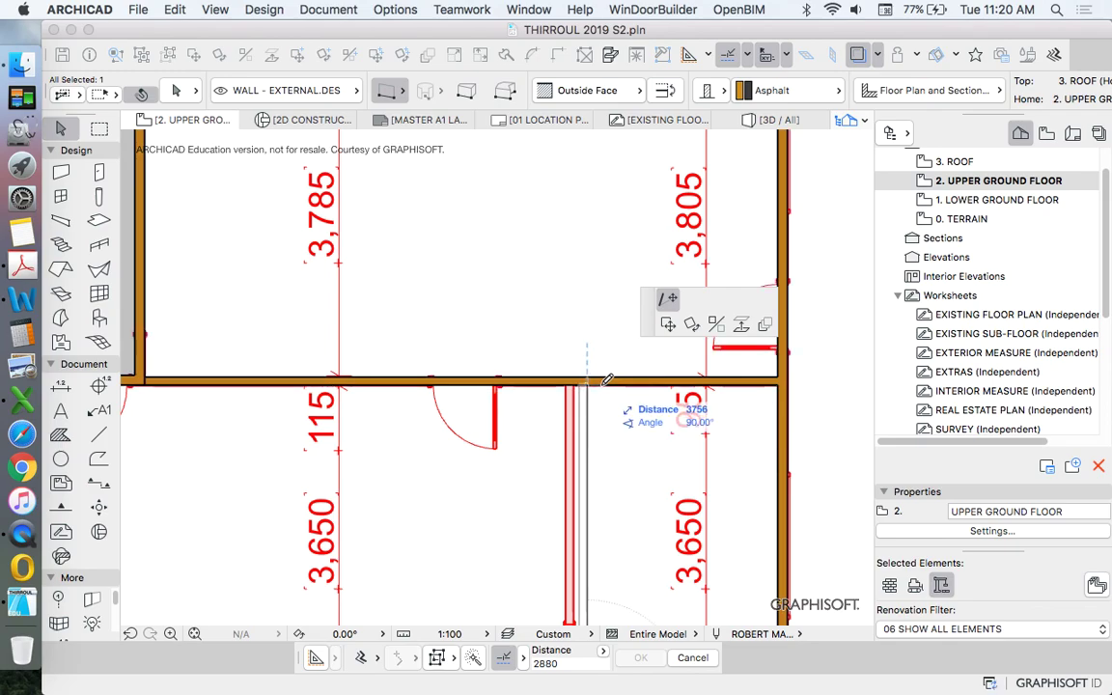
{"action": "key", "text": "Escape"}
{"action": "scroll", "coordinate": [534, 305], "scroll_direction": "down", "scroll_amount": 6}
{"action": "scroll", "coordinate": [570, 230], "scroll_direction": "up", "scroll_amount": 5}
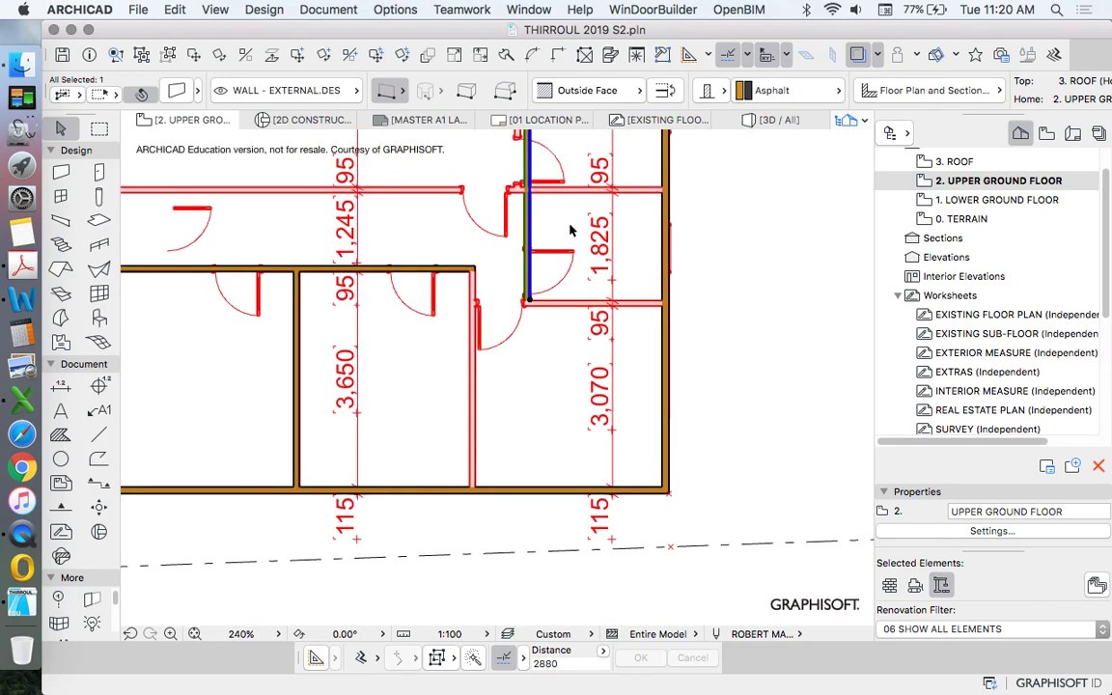
Split the selected wall at the corridor line
{"action": "left_click", "coordinate": [453, 55]}
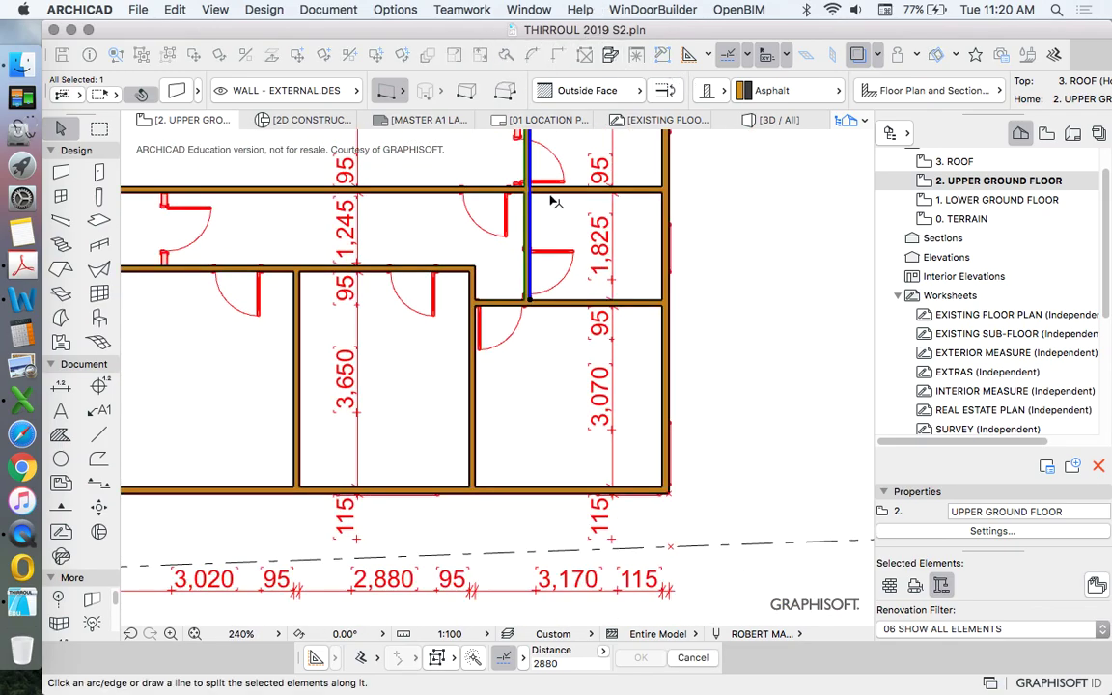
{"action": "left_click", "coordinate": [552, 200]}
{"action": "left_click", "coordinate": [548, 217]}
{"action": "scroll", "coordinate": [546, 193], "scroll_direction": "down", "scroll_amount": 5}
{"action": "scroll", "coordinate": [546, 180], "scroll_direction": "up", "scroll_amount": 5}
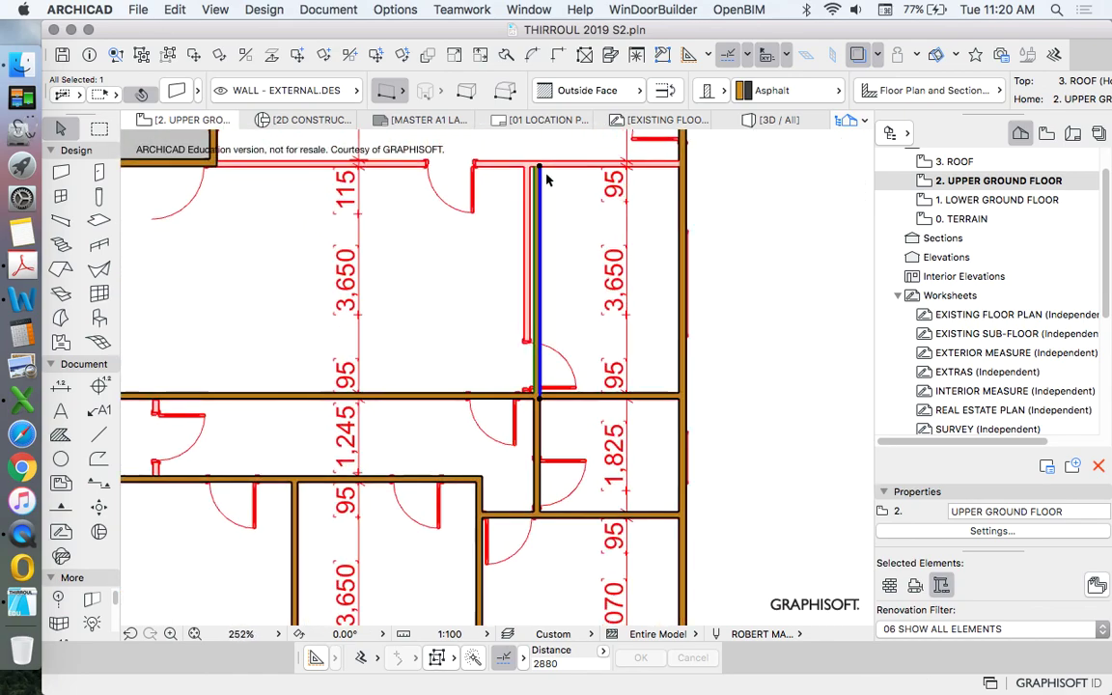
{"action": "scroll", "coordinate": [547, 180], "scroll_direction": "up", "scroll_amount": 3}
Move the upper wall piece left onto the traced partition between the 3,650 rooms
{"action": "key", "text": "super+d"}
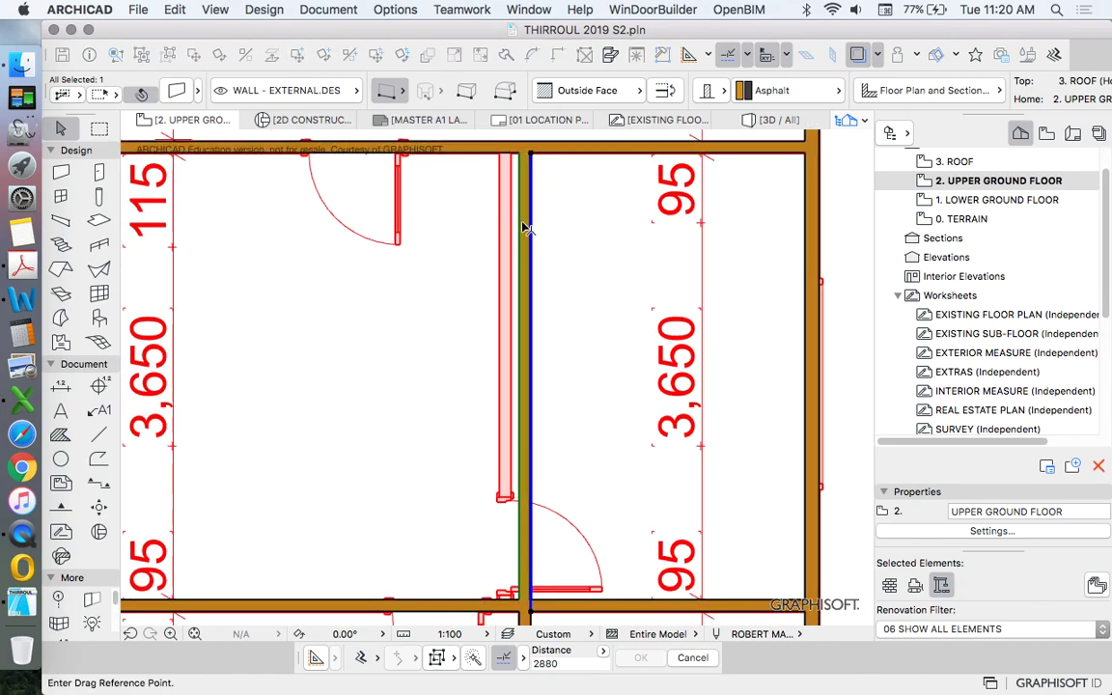
{"action": "left_click", "coordinate": [527, 227]}
{"action": "left_click", "coordinate": [504, 229]}
{"action": "key", "text": "Escape"}
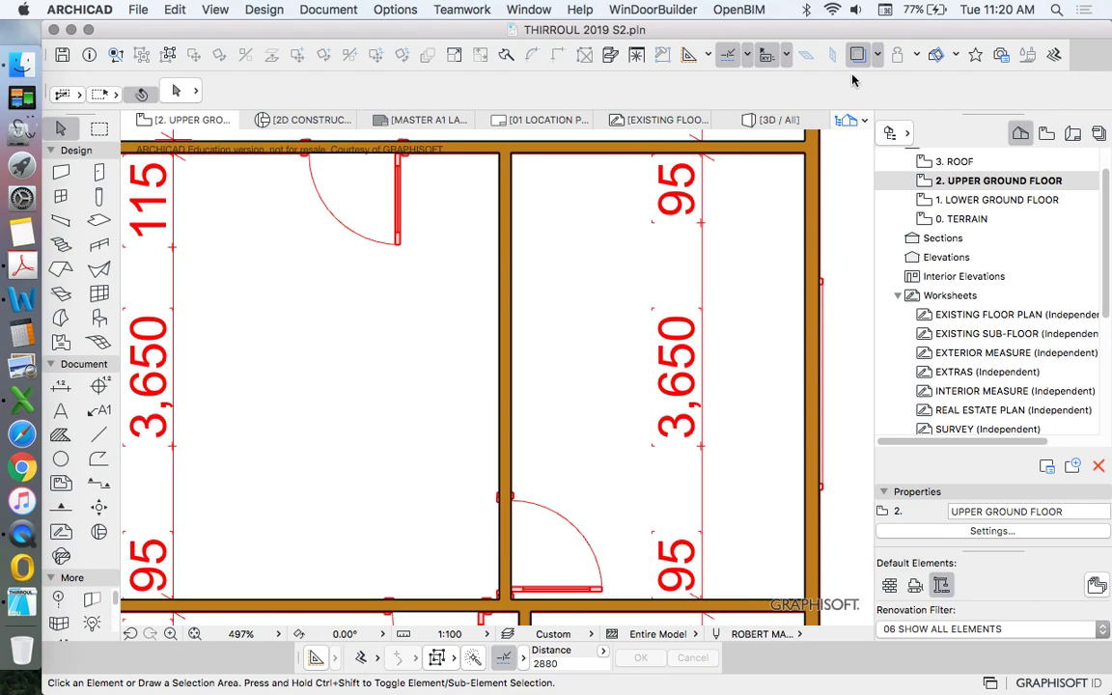
{"action": "scroll", "coordinate": [565, 246], "scroll_direction": "down", "scroll_amount": 8}
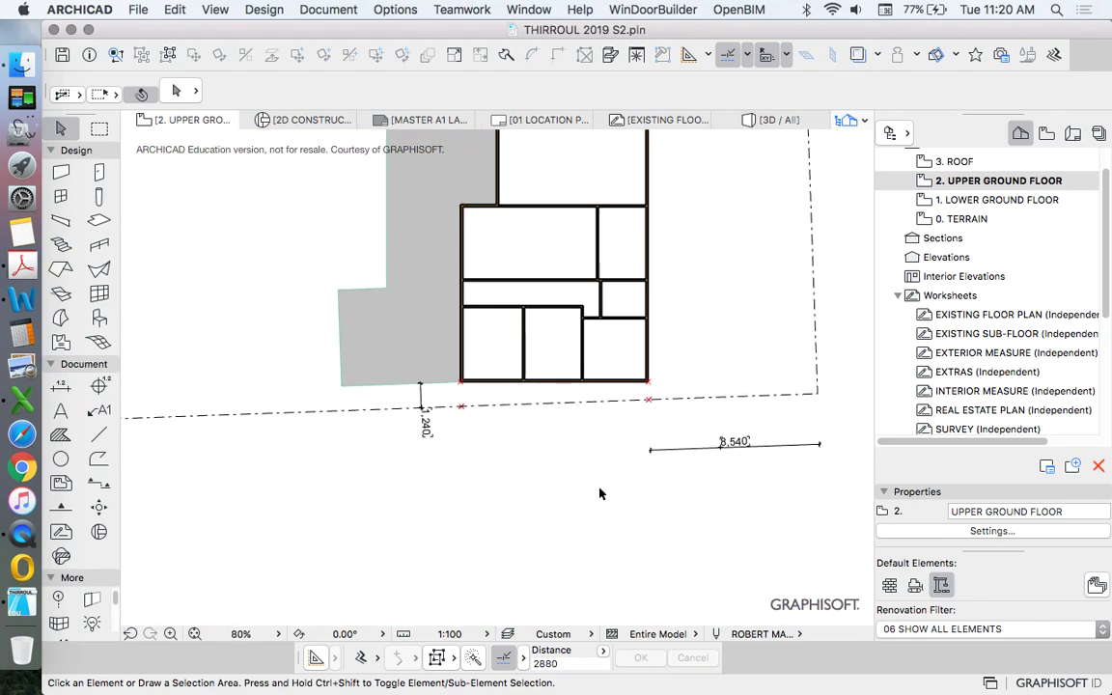
{"action": "scroll", "coordinate": [600, 282], "scroll_direction": "up", "scroll_amount": 5}
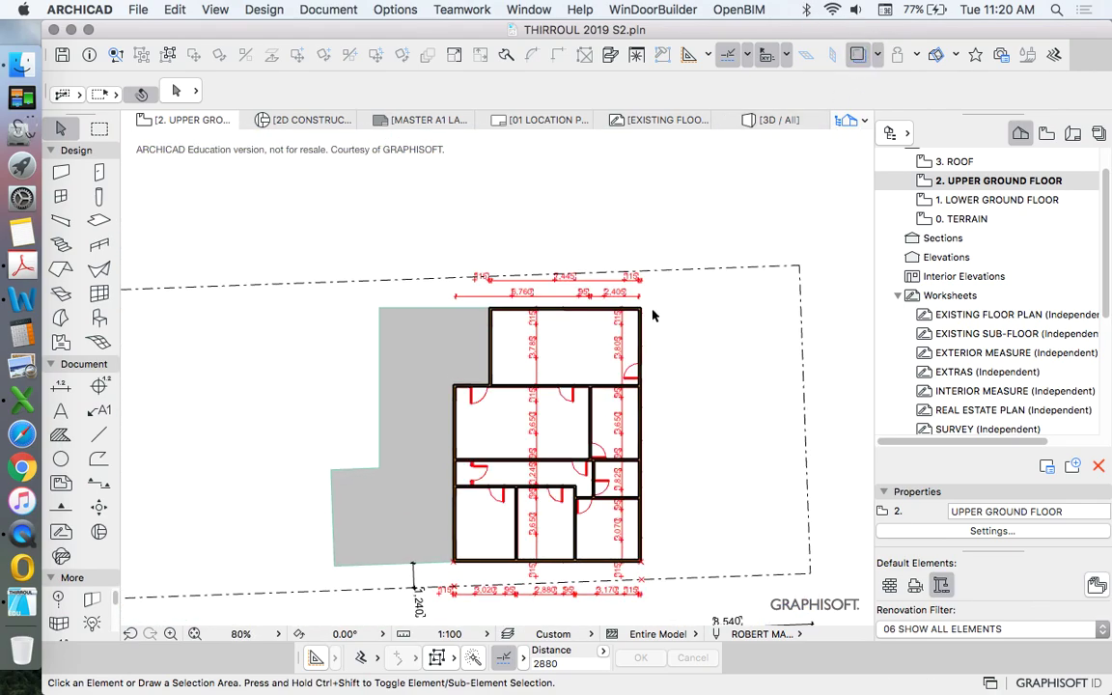
{"action": "scroll", "coordinate": [630, 243], "scroll_direction": "up", "scroll_amount": 3}
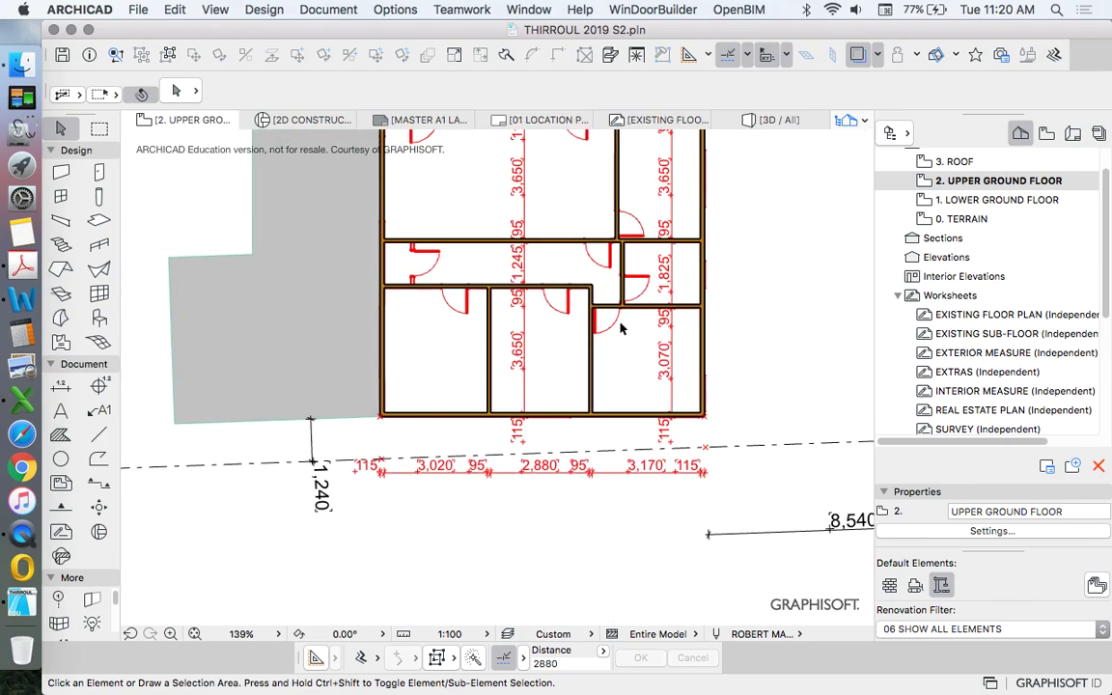
{"action": "scroll", "coordinate": [621, 329], "scroll_direction": "down", "scroll_amount": 4}
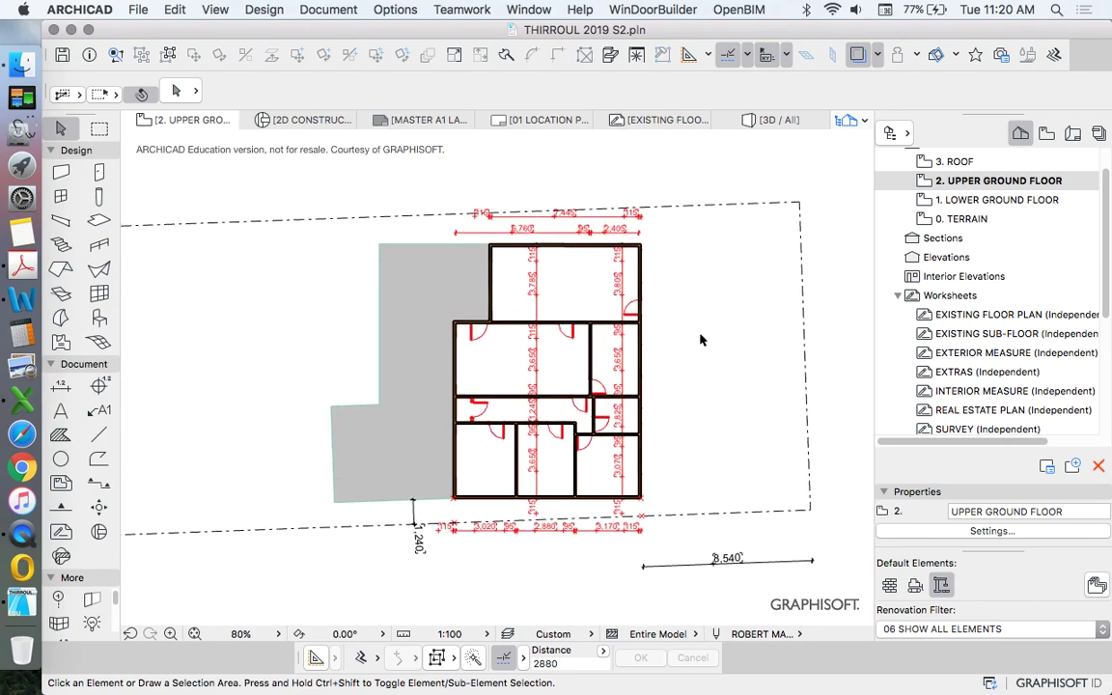
{"action": "scroll", "coordinate": [665, 367], "scroll_direction": "up", "scroll_amount": 2}
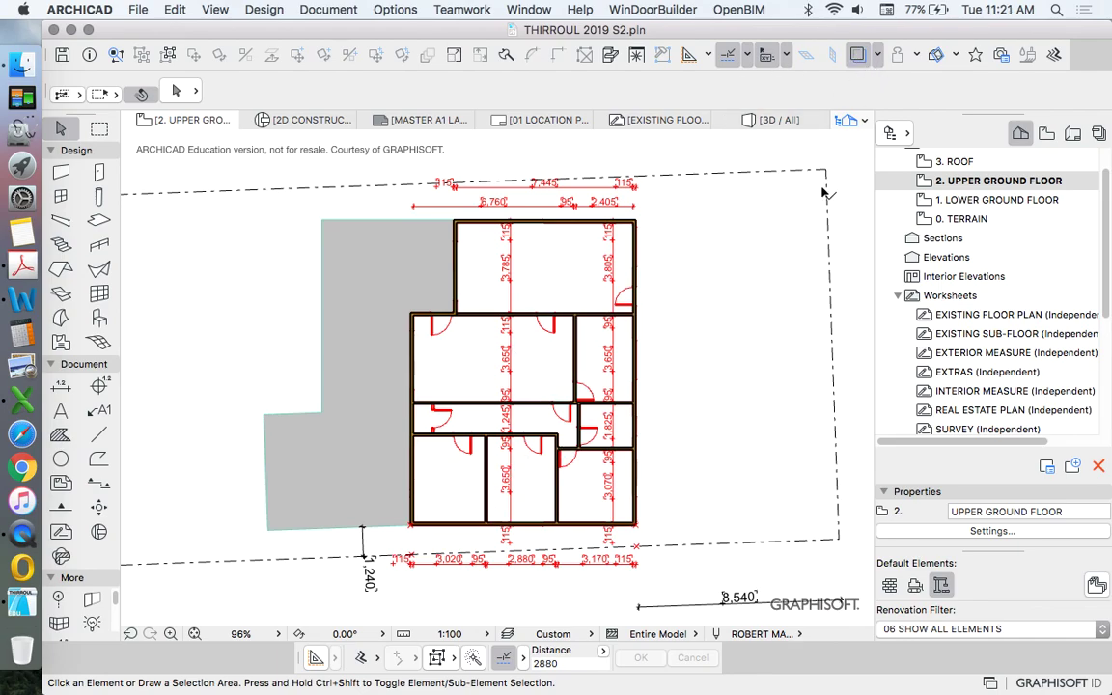
{"action": "left_click", "coordinate": [858, 55]}
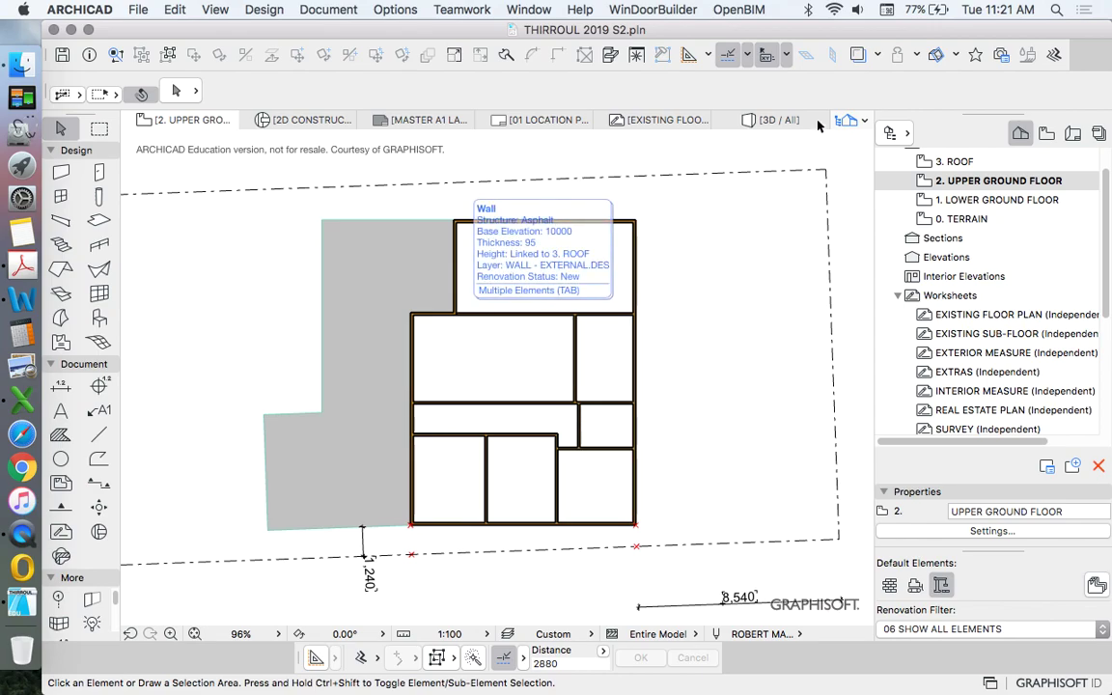
{"action": "left_click", "coordinate": [858, 55]}
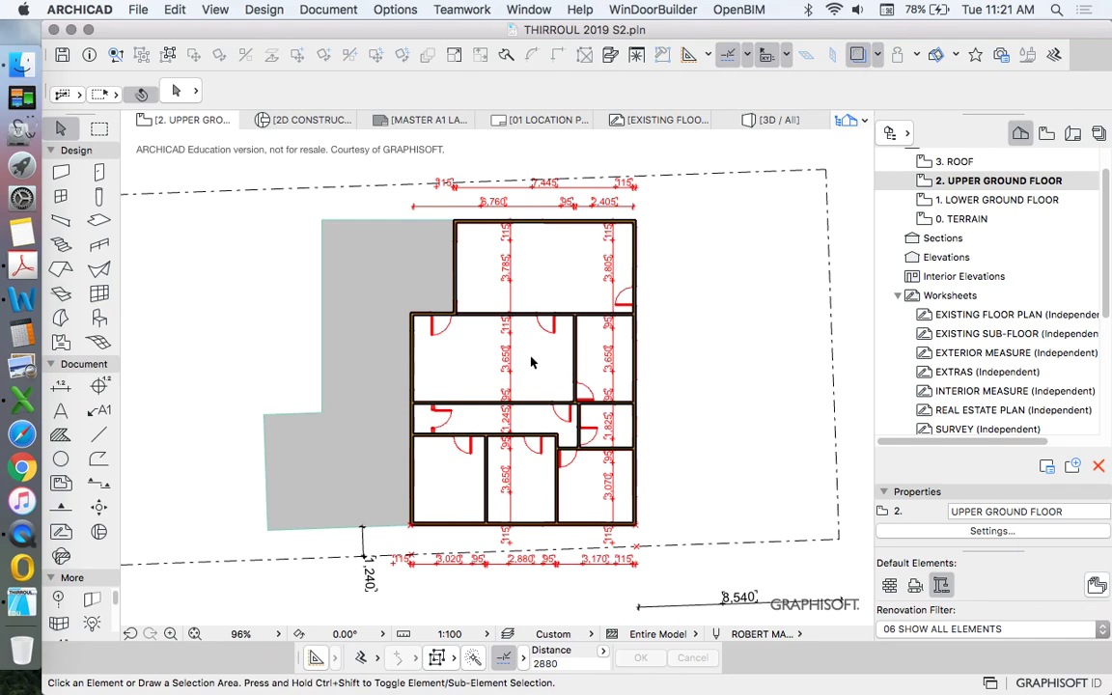
{"action": "scroll", "coordinate": [531, 362], "scroll_direction": "up", "scroll_amount": 2}
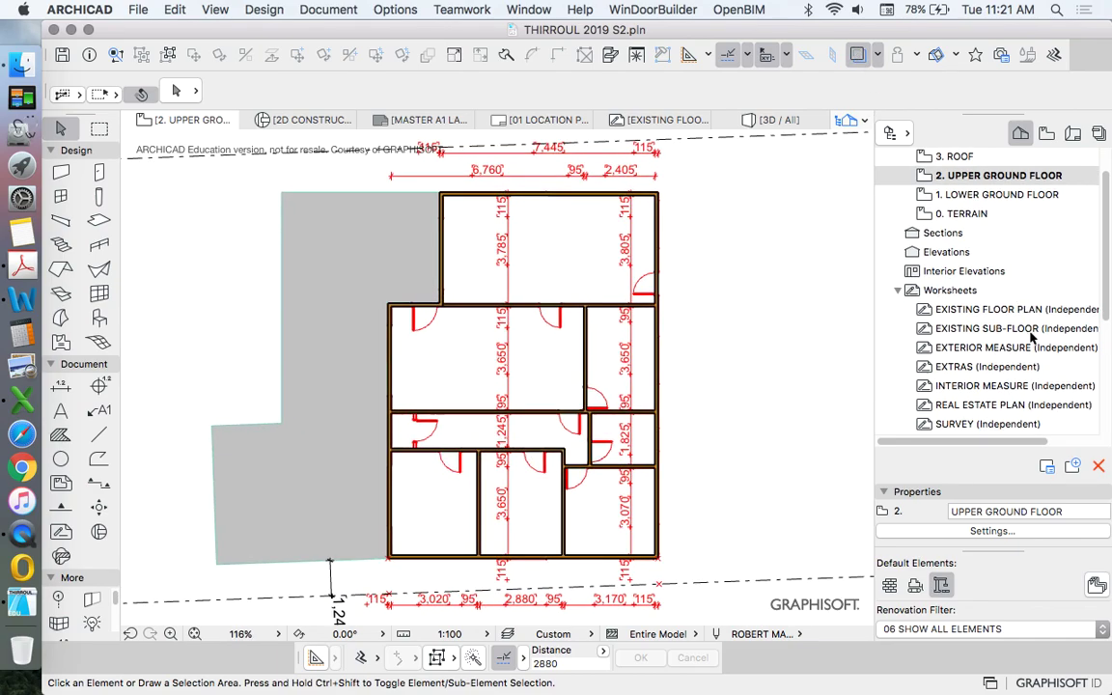
{"action": "scroll", "coordinate": [975, 324], "scroll_direction": "down", "scroll_amount": 1}
Open the EXISTING FLOOR PLAN worksheet from the Project Map's Worksheets and view its dimensioned plan
{"action": "double_click", "coordinate": [963, 309]}
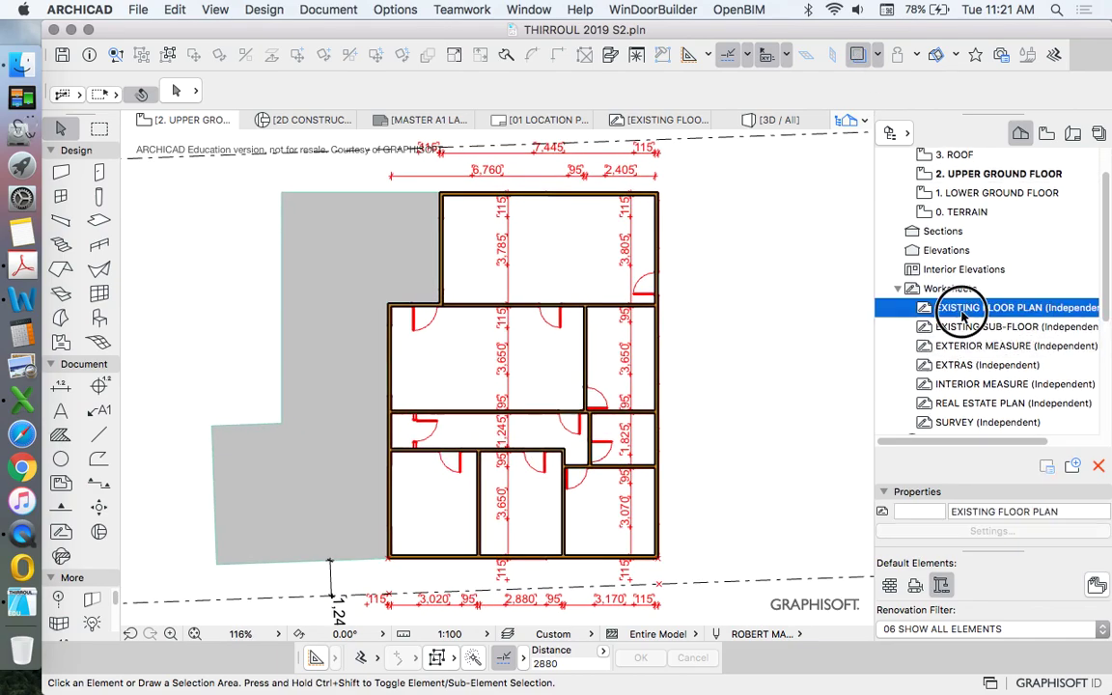
{"action": "scroll", "coordinate": [545, 294], "scroll_direction": "up", "scroll_amount": 2}
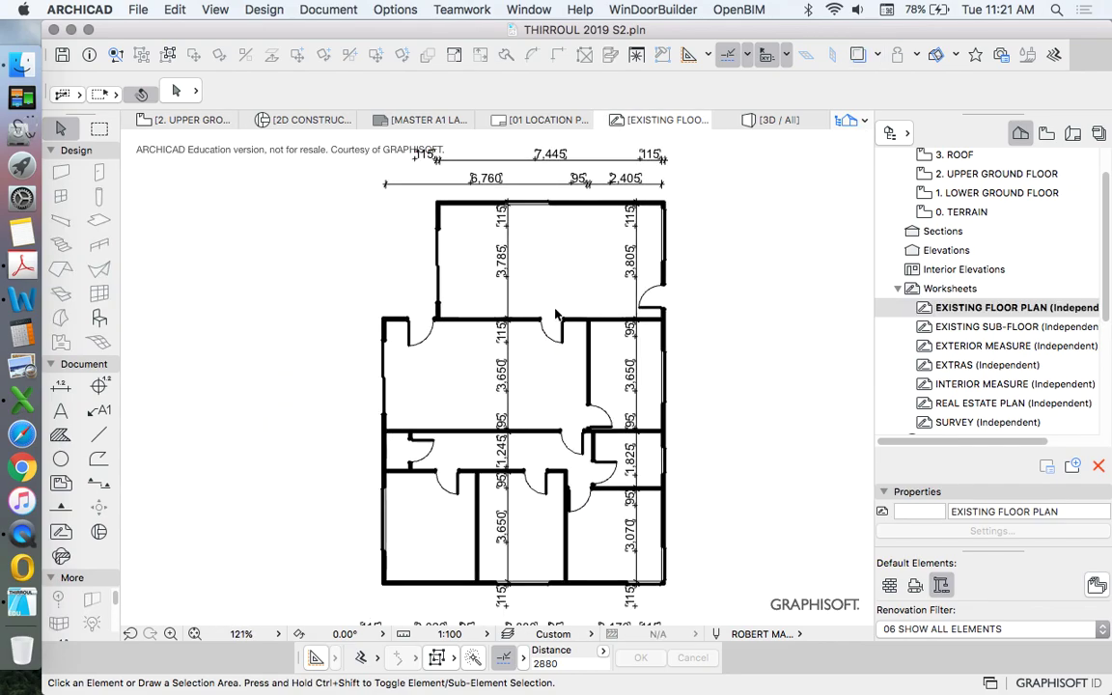
{"action": "scroll", "coordinate": [536, 280], "scroll_direction": "down", "scroll_amount": 3}
{"action": "scroll", "coordinate": [534, 280], "scroll_direction": "up", "scroll_amount": 1}
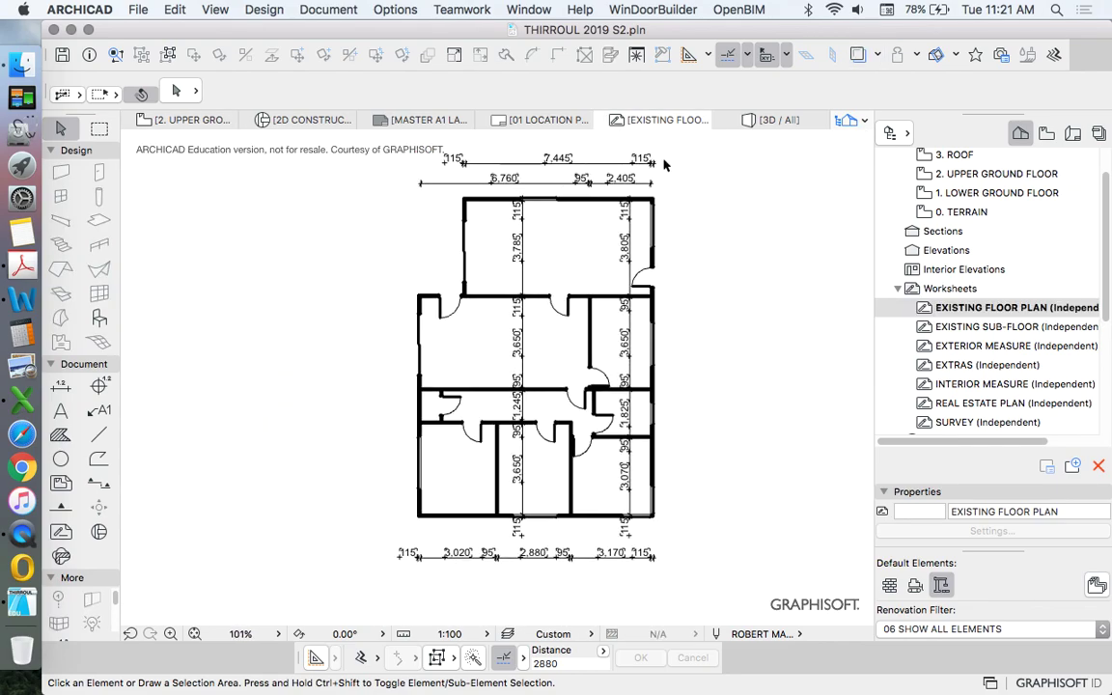